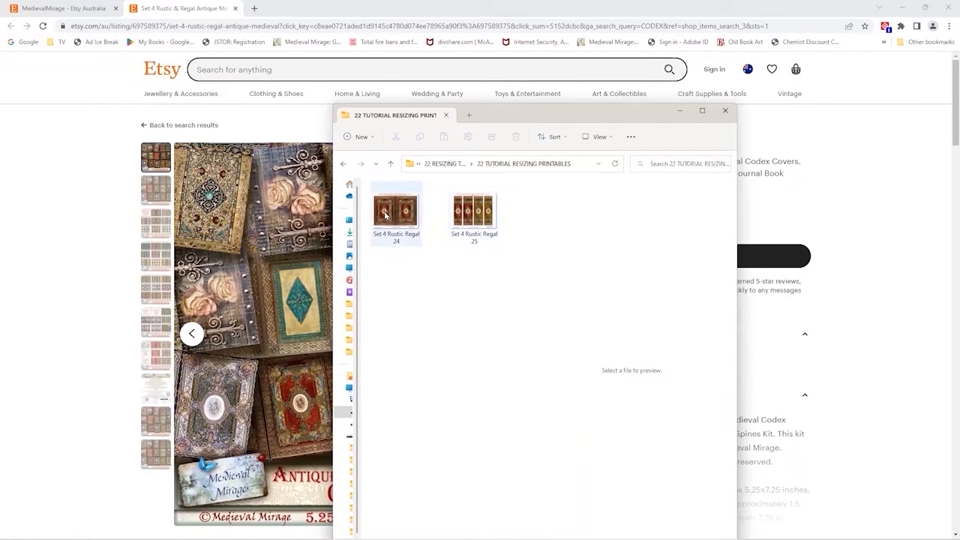
# Preview the Set 4 Rustic Regal 24 and Set 4 Rustic Regal 25 images in the tutorial printables folder.
pyautogui.click(404, 219)
pyautogui.click(475, 217)
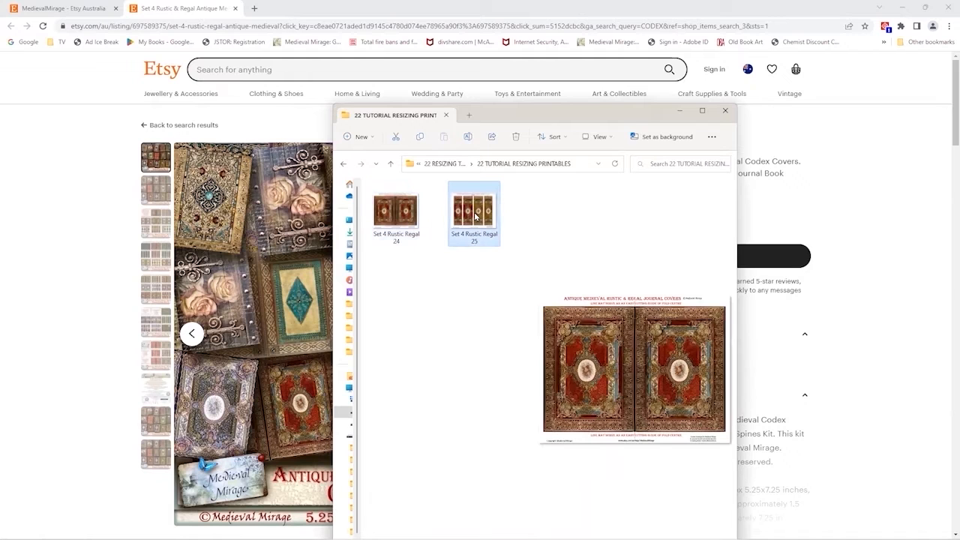
pyautogui.click(405, 218)
pyautogui.click(476, 217)
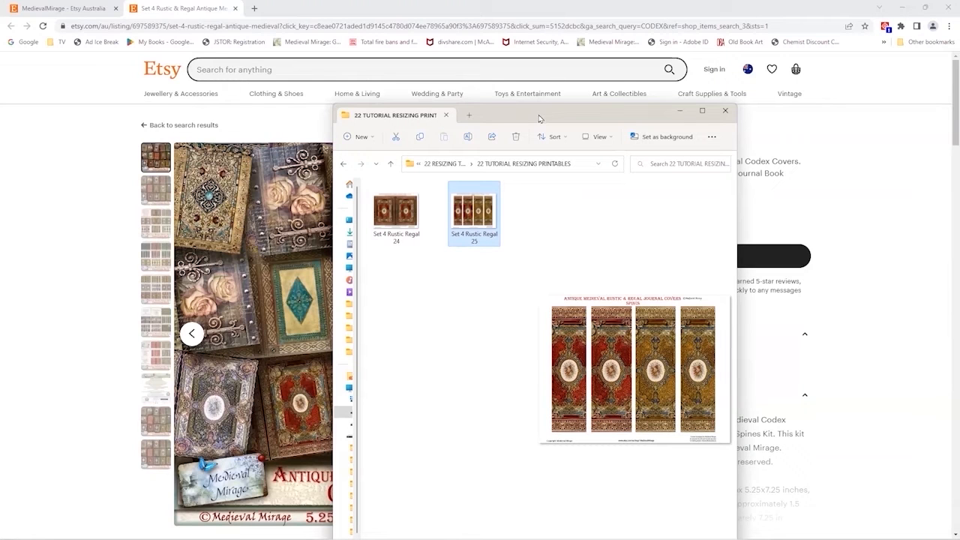
# Switch to the blank Paint canvas, move the printables folder window aside and minimize it.
pyautogui.moveTo(539, 118); pyautogui.dragTo(692, 93)
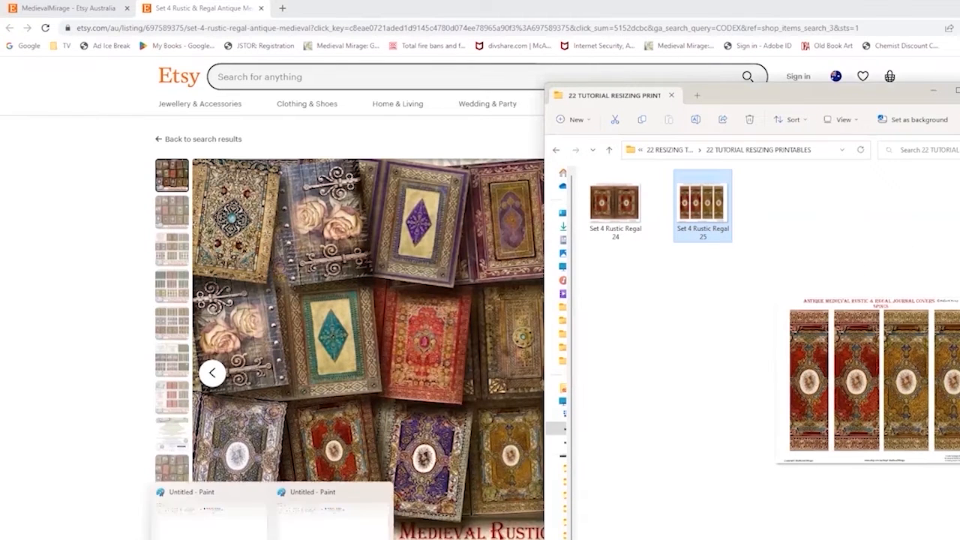
pyautogui.click(334, 527)
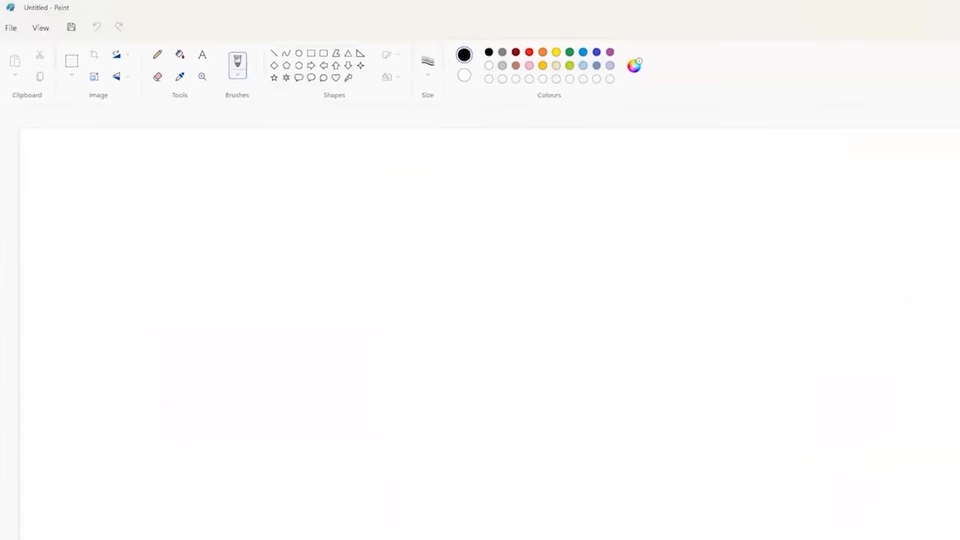
pyautogui.moveTo(156, 537)
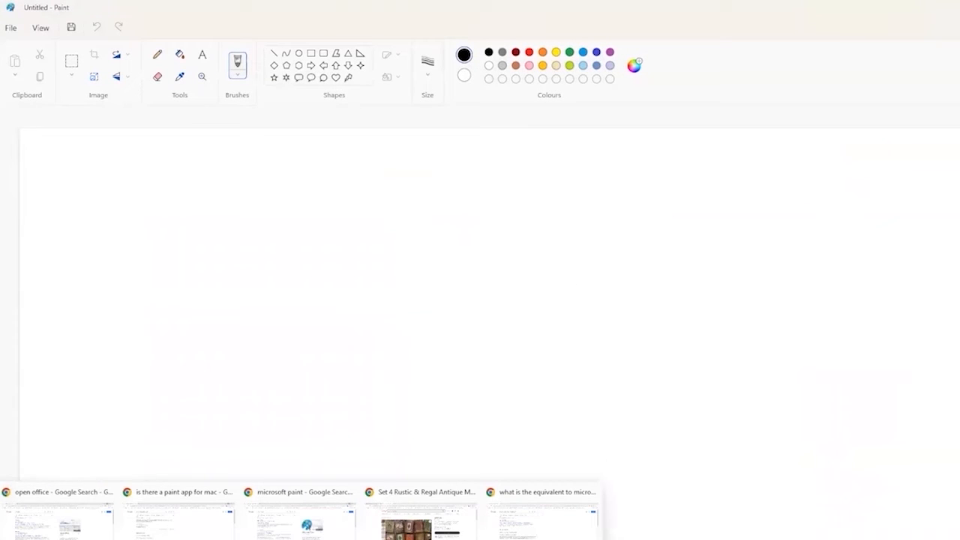
pyautogui.click(248, 534)
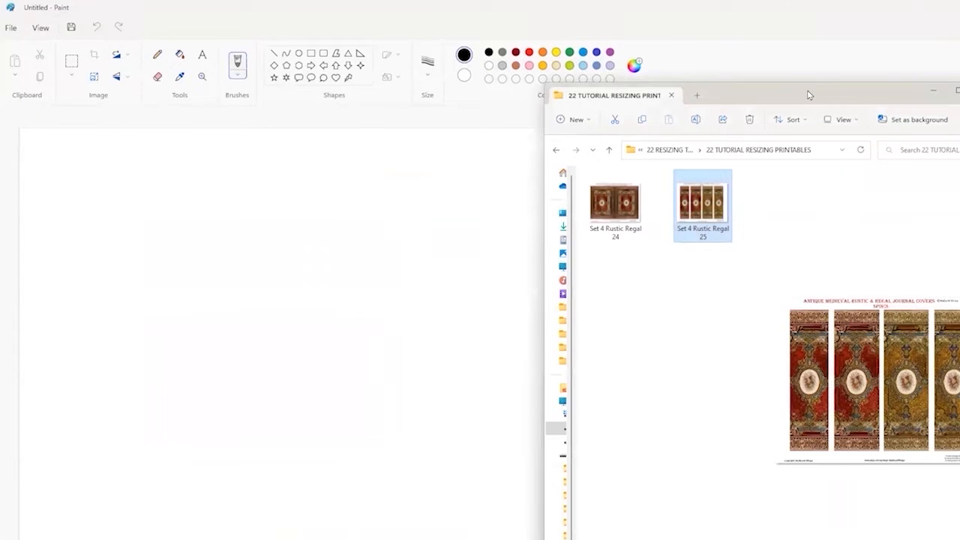
pyautogui.moveTo(808, 95); pyautogui.dragTo(852, 68)
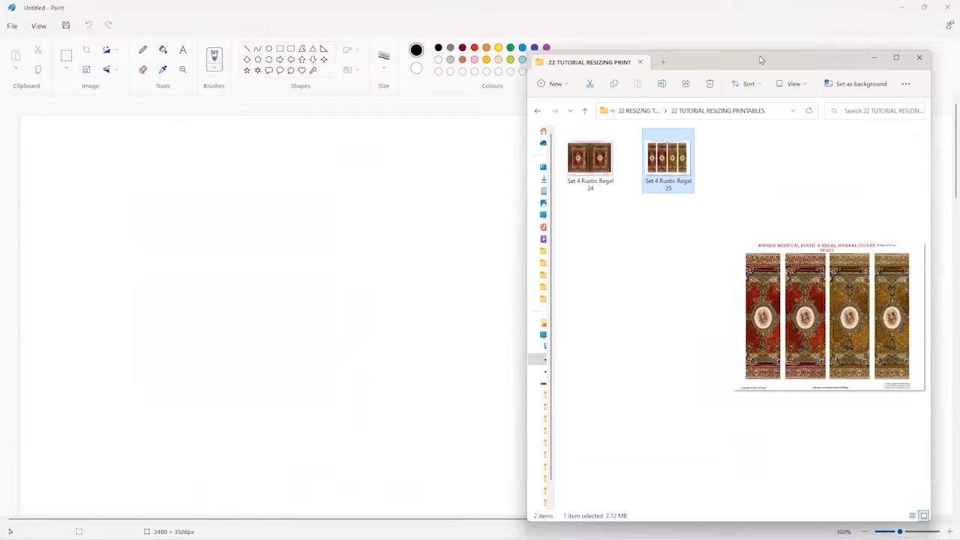
pyautogui.click(873, 57)
# Launch another Paint window.
pyautogui.moveTo(267, 531)
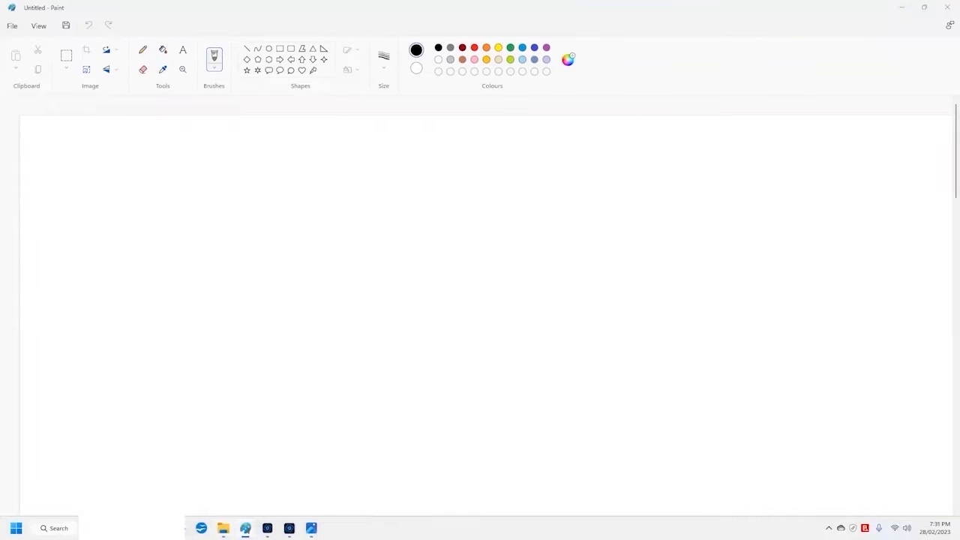
pyautogui.rightClick(245, 528)
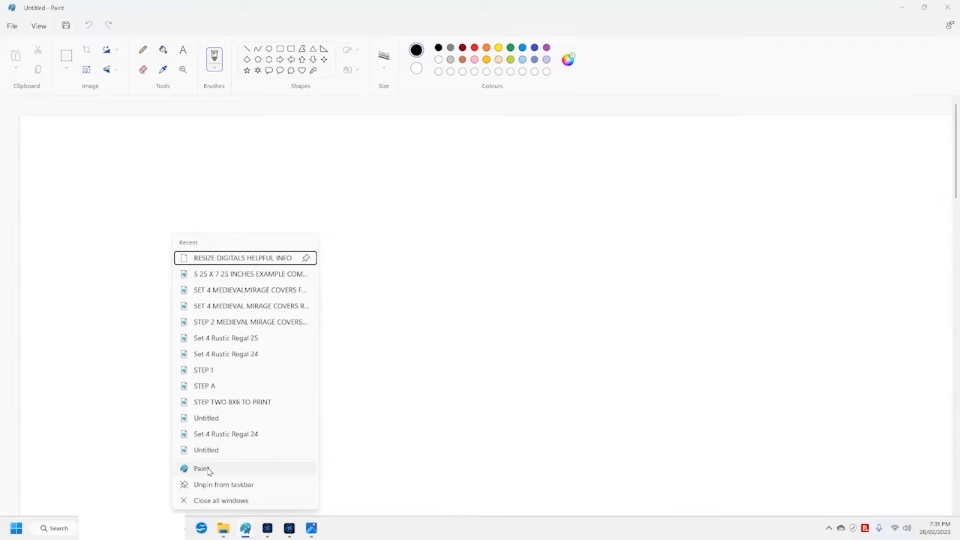
pyautogui.click(208, 469)
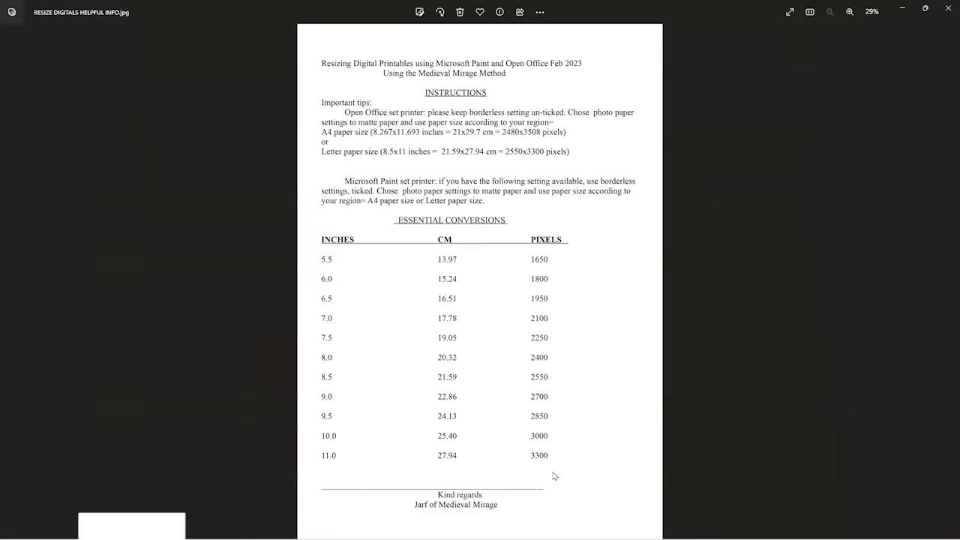
# Review the paper sizes and inch-to-pixel conversions in RESIZE DIGITALS HELPFUL INFO.jpg, and return to the blank Paint canvas.
pyautogui.click(245, 528)
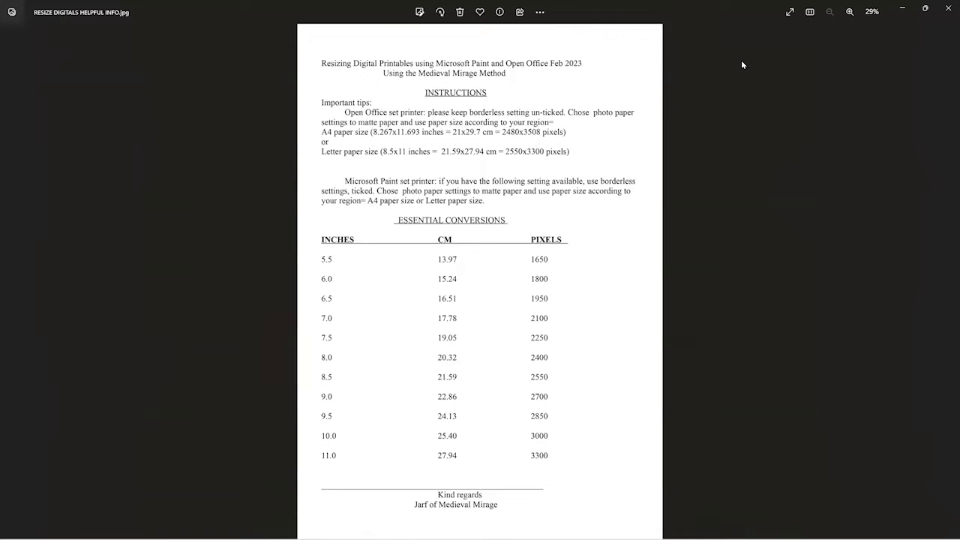
pyautogui.click(925, 9)
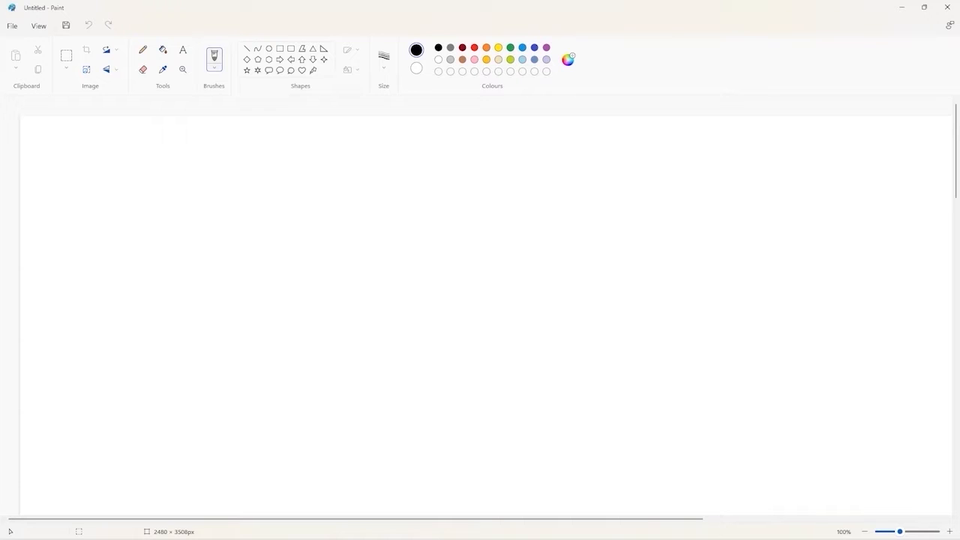
# Open the Set 4 Rustic Regal 24 image from the printables folder in Paint and show the whole sheet.
pyautogui.hotkey('alt', 'Tab')
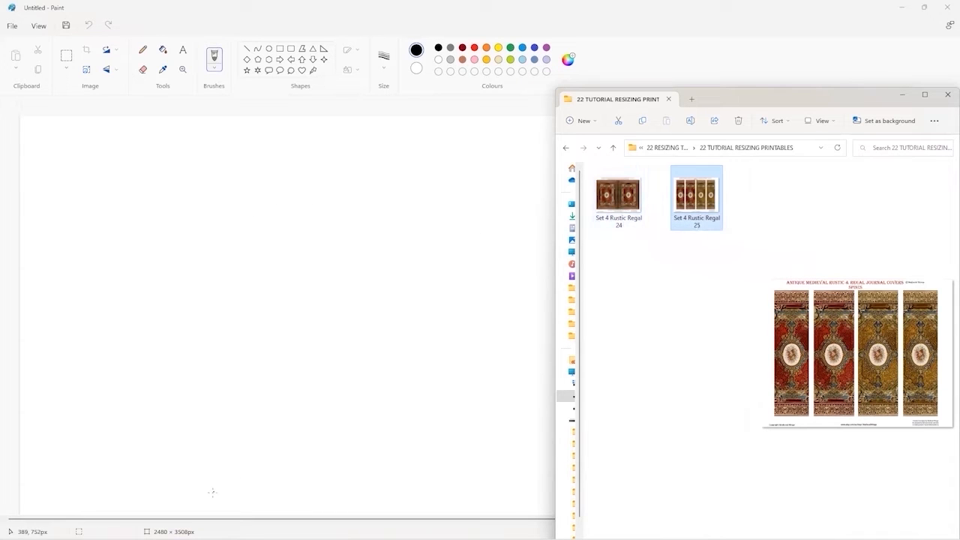
pyautogui.click(622, 207)
pyautogui.moveTo(622, 206); pyautogui.dragTo(349, 218)
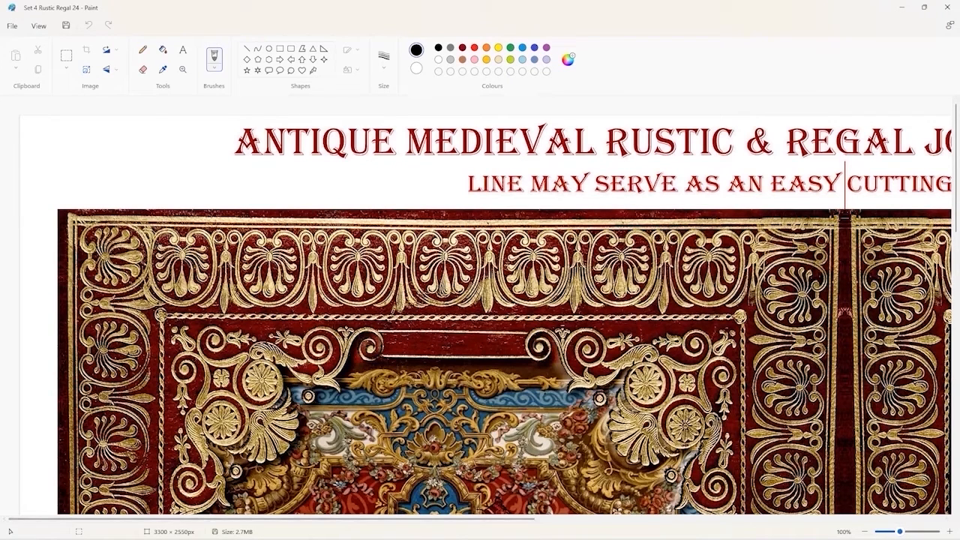
pyautogui.click(886, 532)
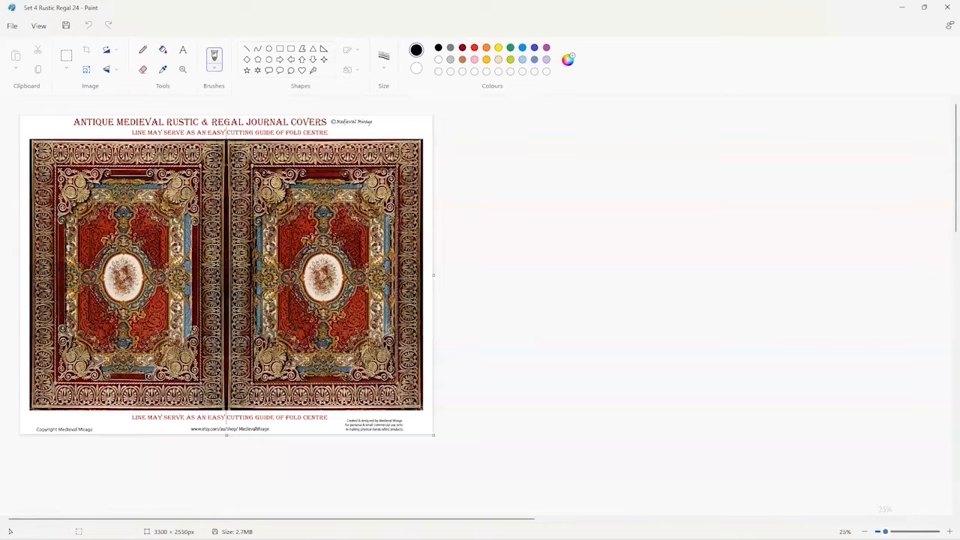
pyautogui.moveTo(886, 532); pyautogui.dragTo(895, 532)
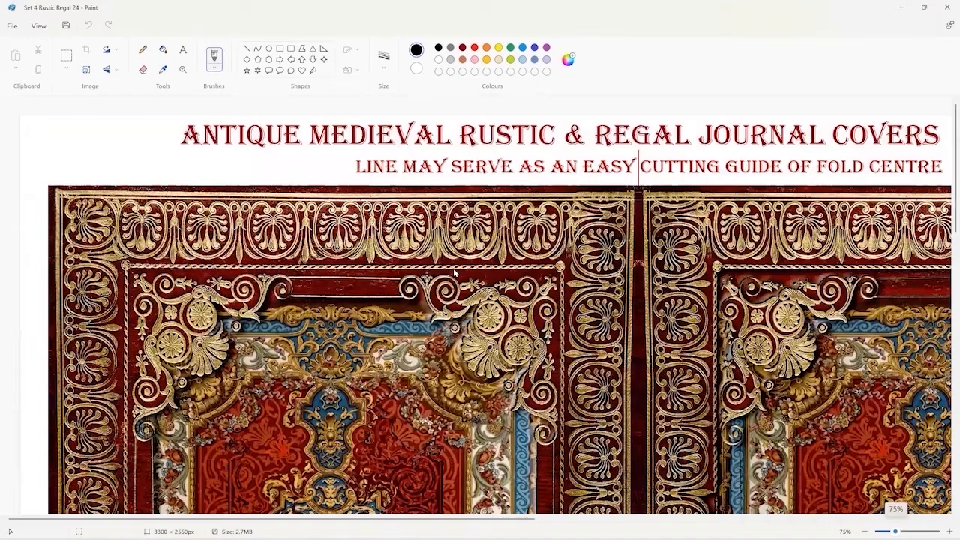
pyautogui.scroll(-2, 454, 273)
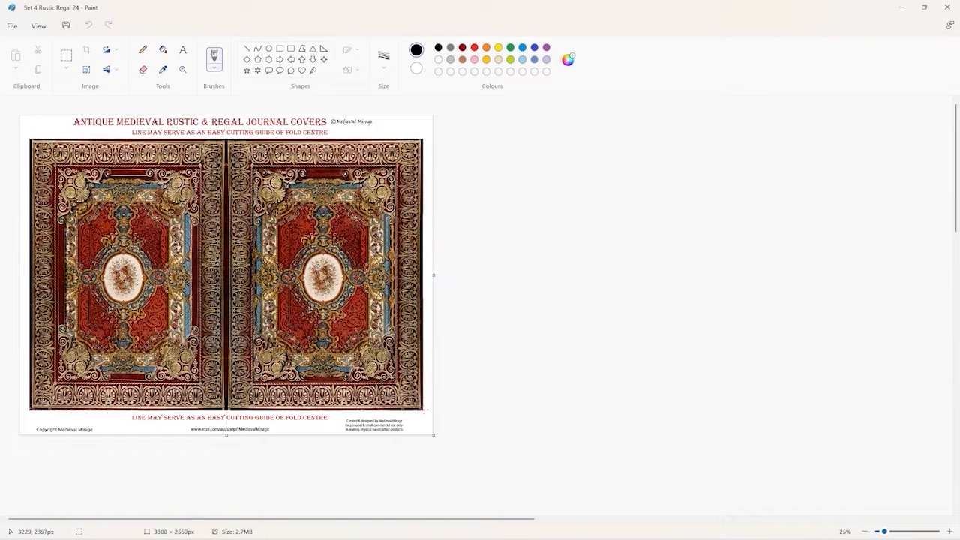
# Switch to the untitled blank Paint canvas and set its zoom to 12.5% to show the entire page.
pyautogui.moveTo(227, 538)
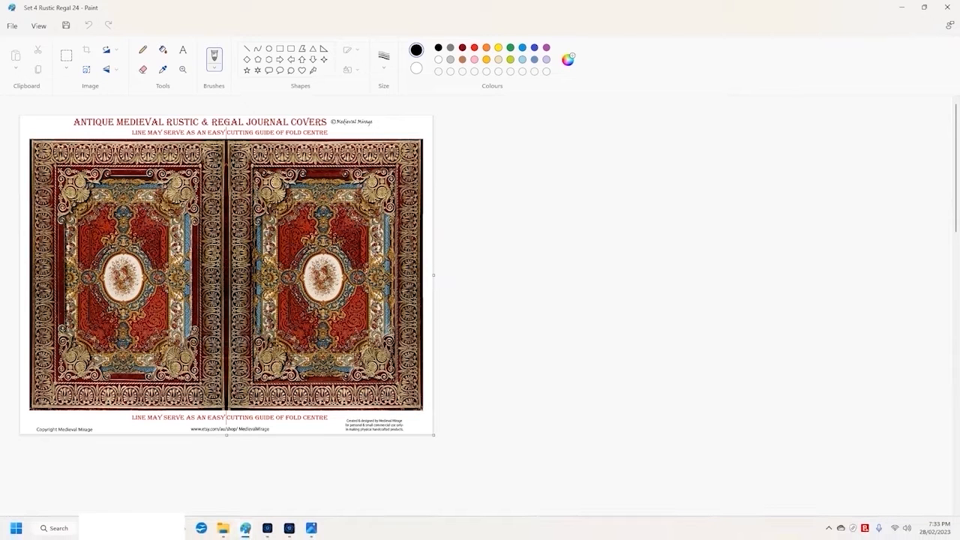
pyautogui.click(226, 484)
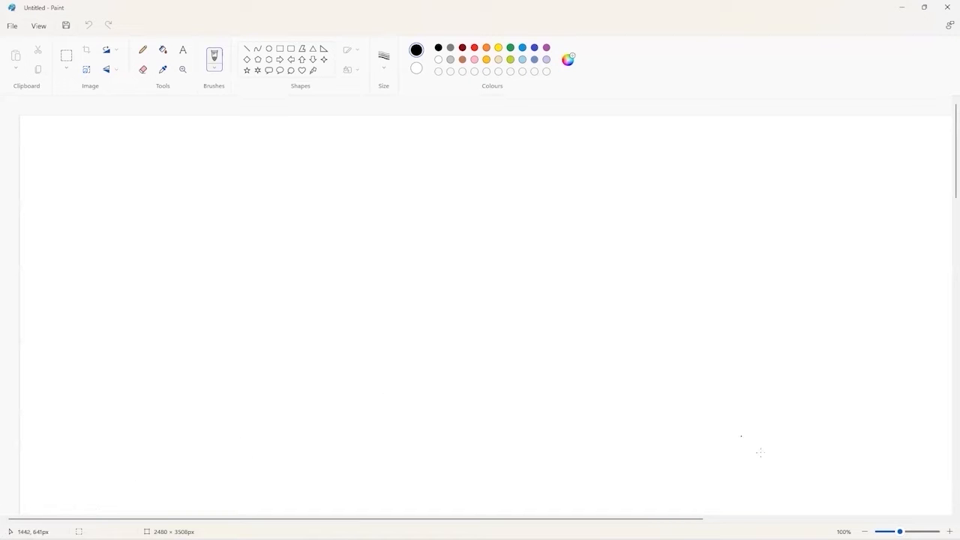
pyautogui.click(884, 532)
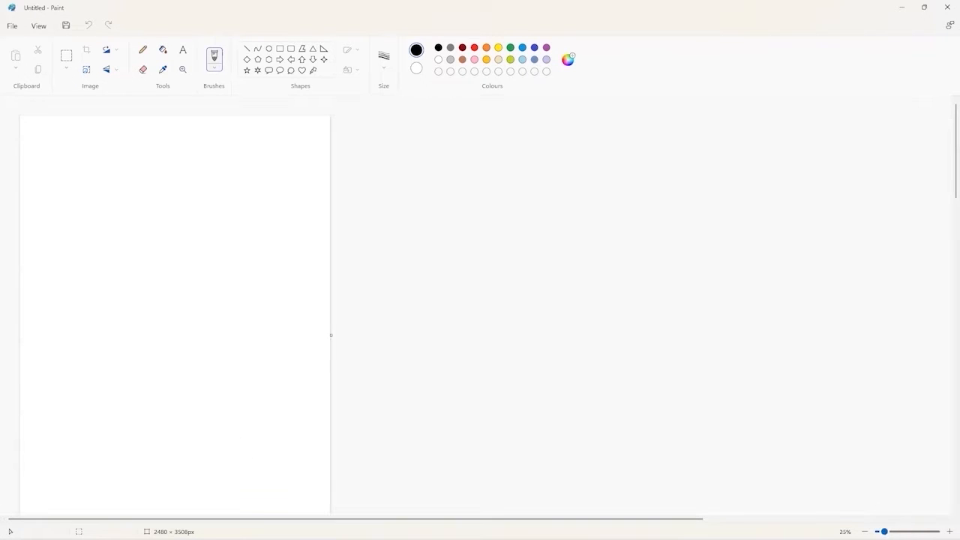
pyautogui.click(879, 532)
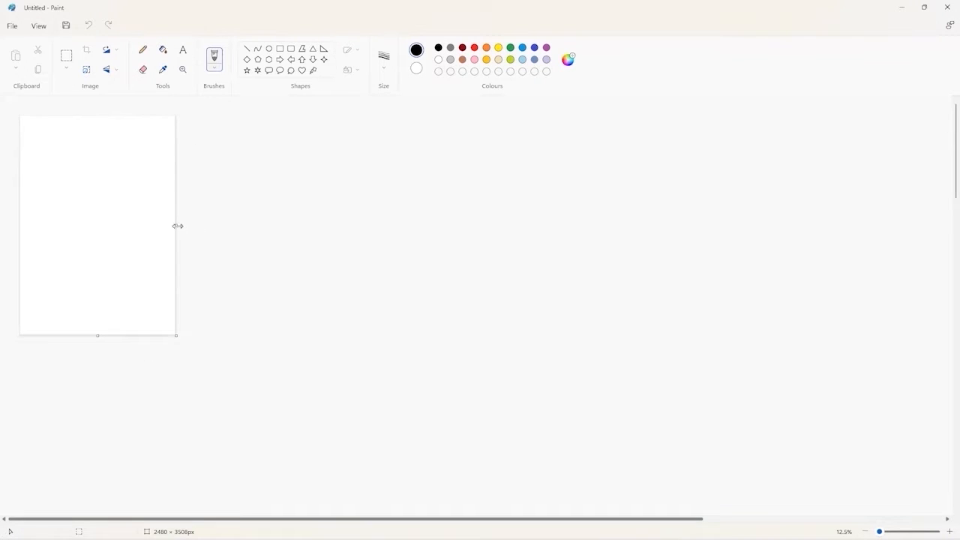
# Widen the blank canvas slightly to about 2528 × 3504 px and undo the change.
pyautogui.moveTo(178, 226); pyautogui.dragTo(181, 226)
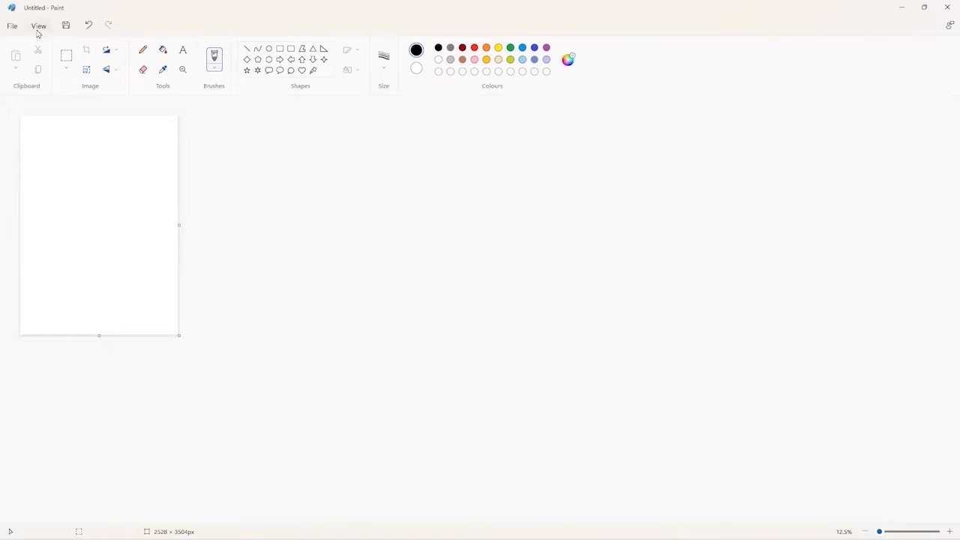
pyautogui.click(88, 25)
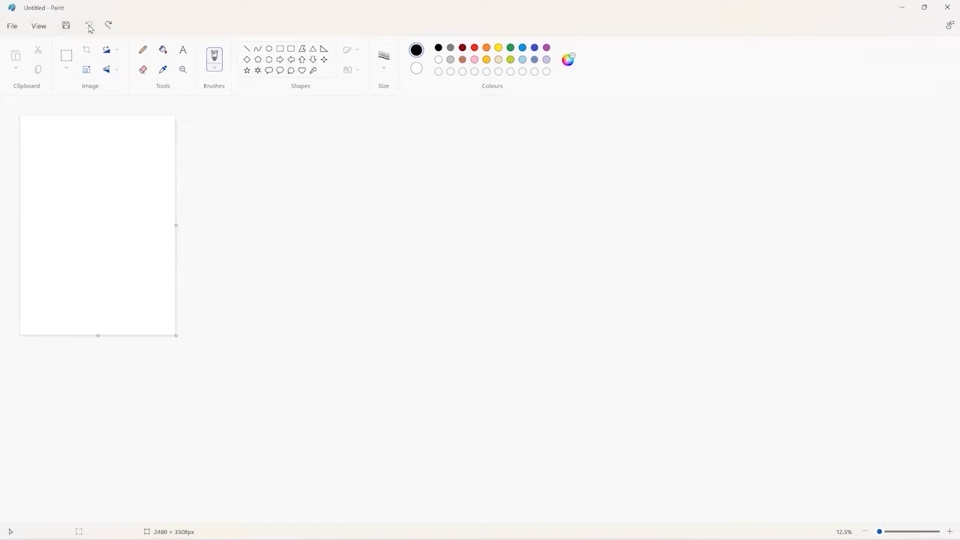
pyautogui.click(12, 27)
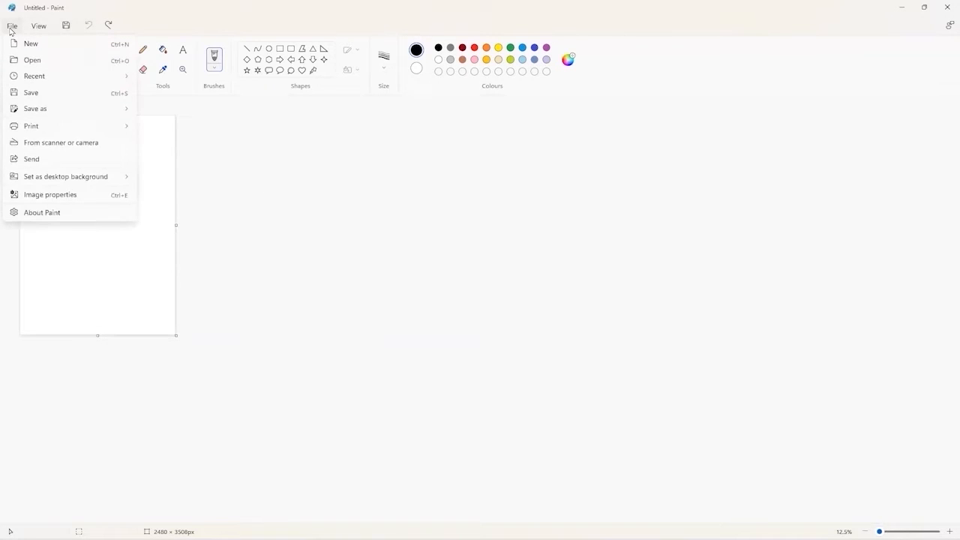
pyautogui.click(11, 28)
pyautogui.click(41, 28)
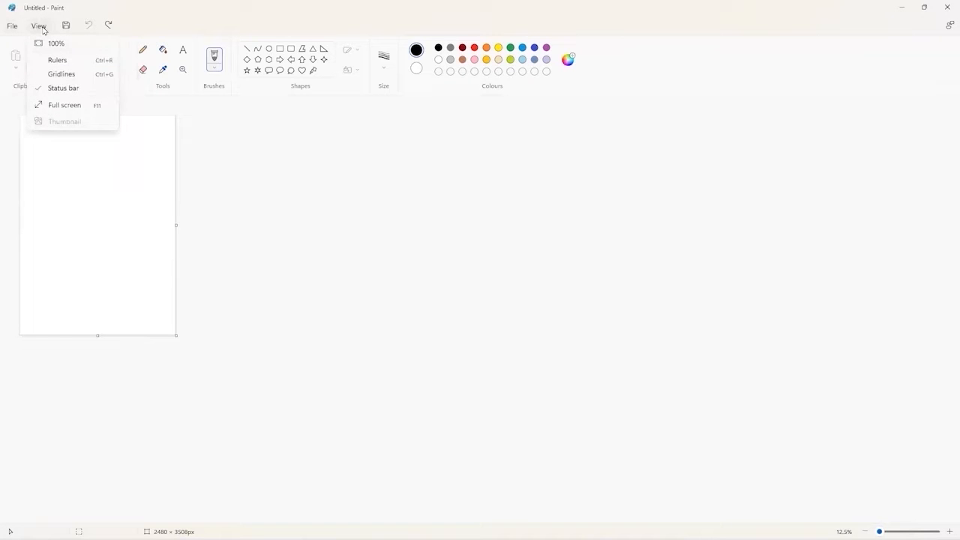
pyautogui.click(66, 29)
pyautogui.click(66, 27)
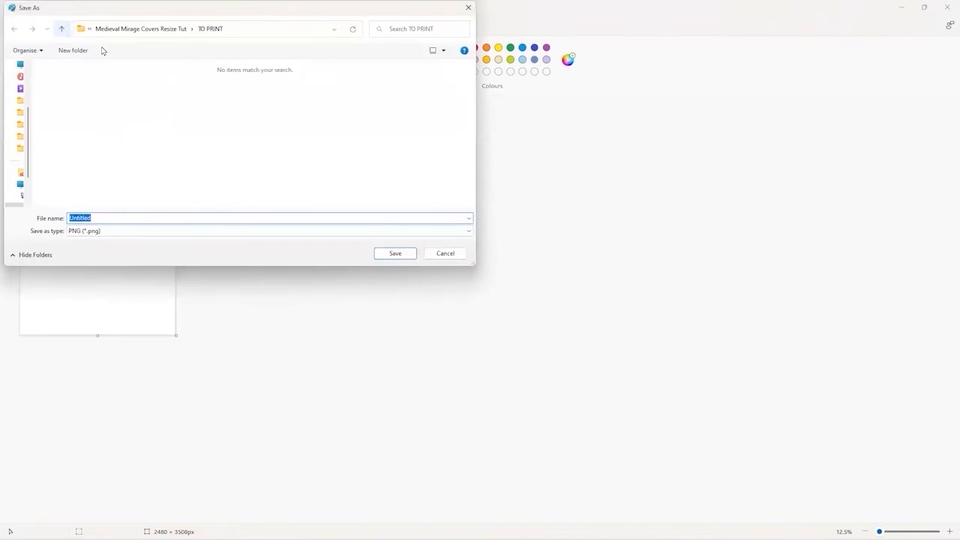
pyautogui.click(445, 257)
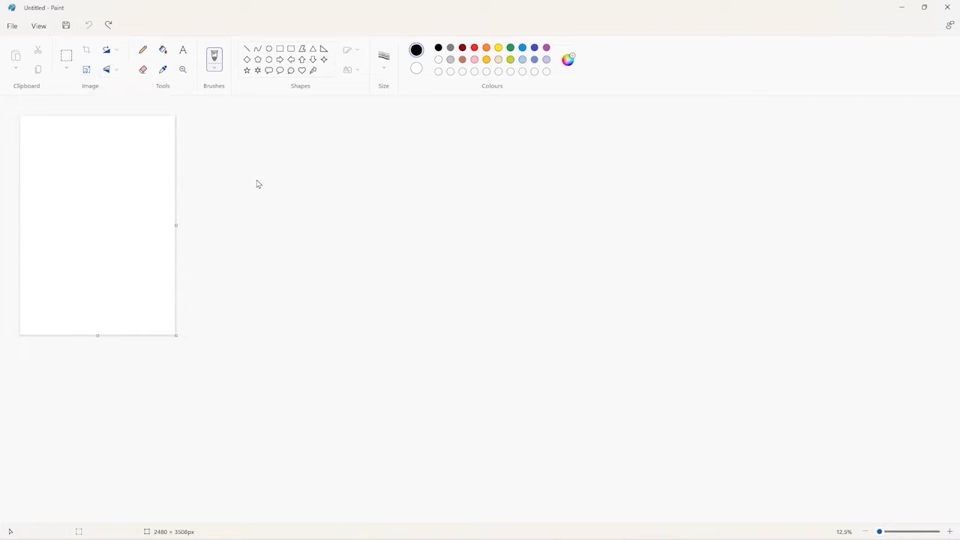
# Stretch the blank canvas taller and wider to about 5144 × 4792 px, and undo both size changes.
pyautogui.moveTo(98, 338); pyautogui.dragTo(90, 415)
pyautogui.moveTo(181, 264); pyautogui.dragTo(342, 264)
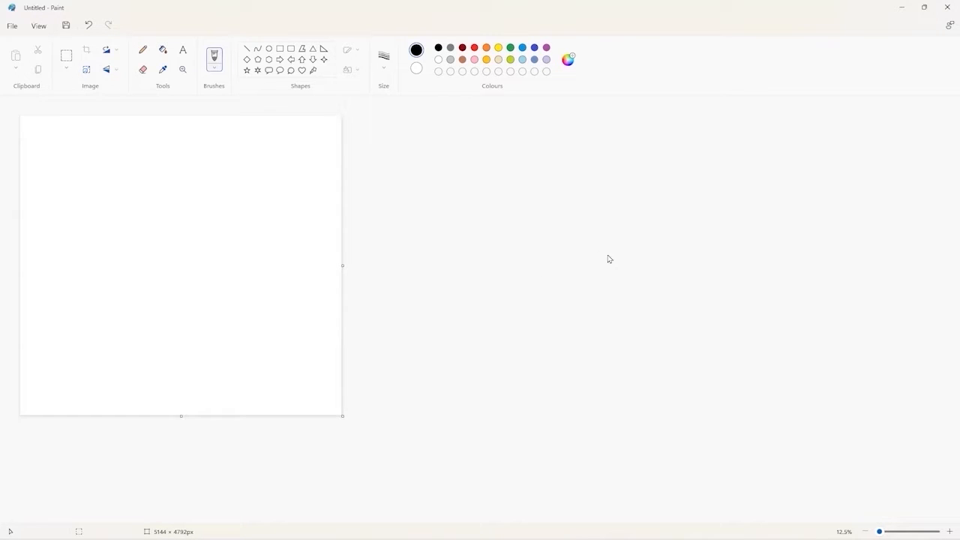
pyautogui.click(88, 27)
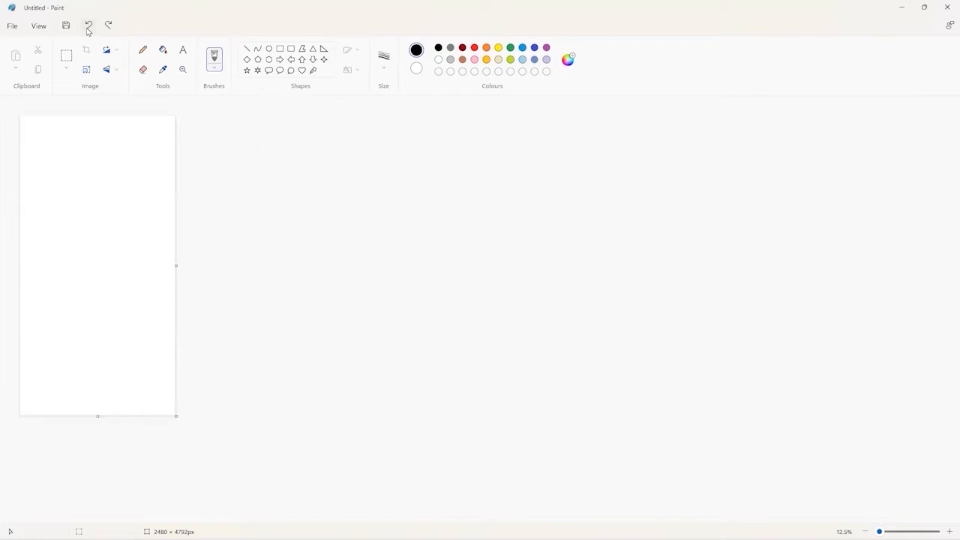
pyautogui.click(91, 28)
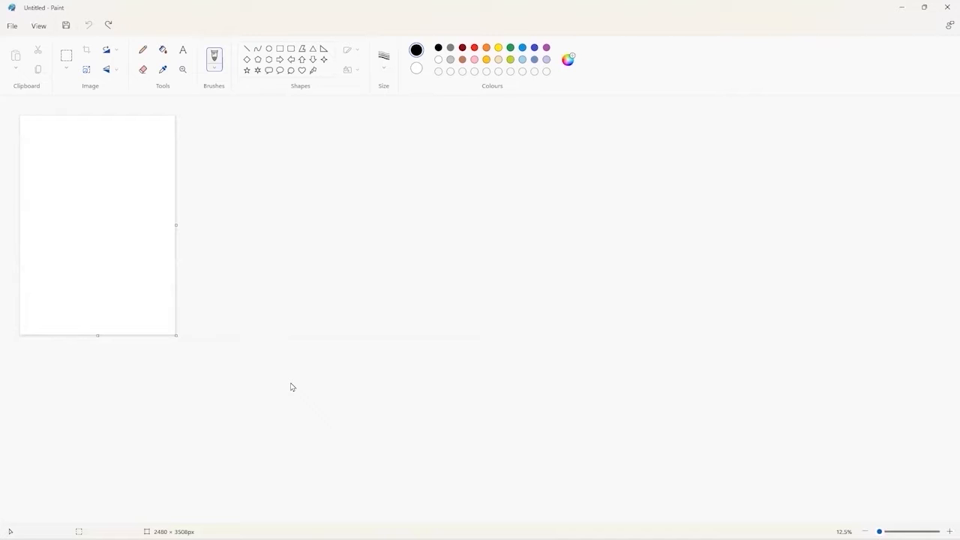
# Check the A4 and Letter pixel dimensions in RESIZE DIGITALS HELPFUL INFO.jpg and return to the blank Paint canvas.
pyautogui.moveTo(311, 528)
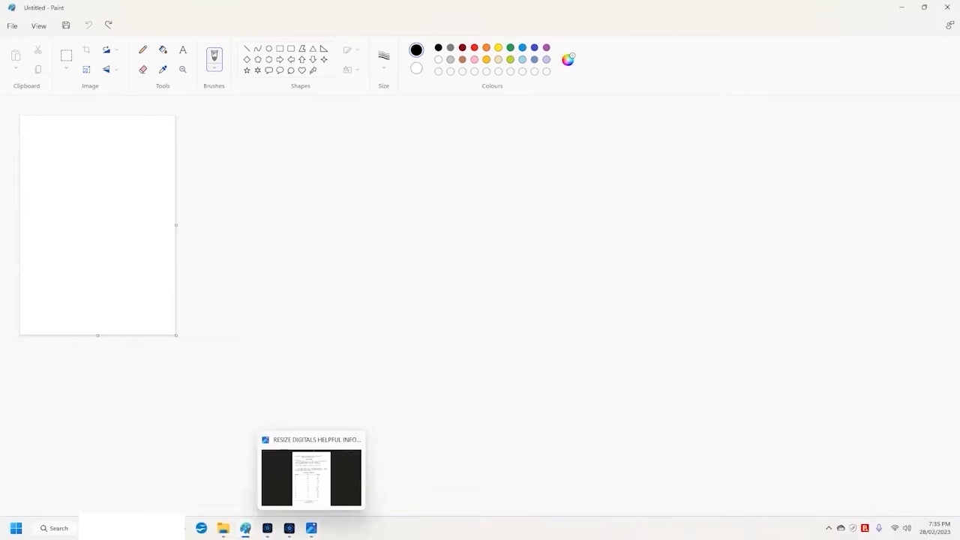
pyautogui.click(311, 478)
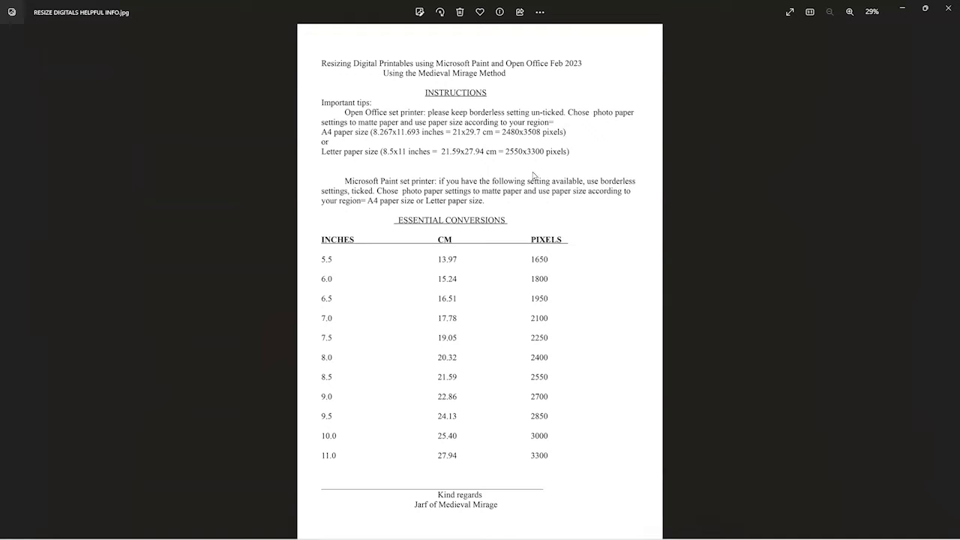
pyautogui.click(925, 12)
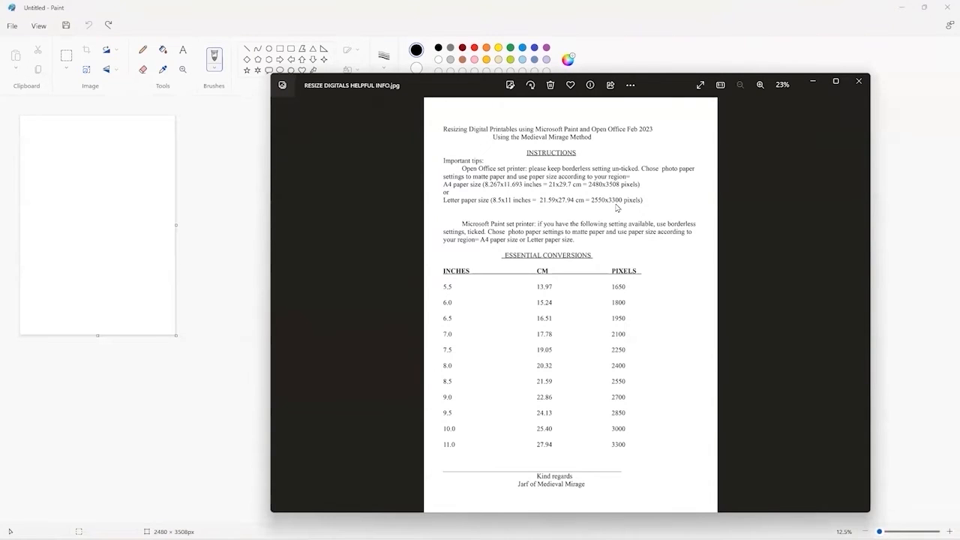
pyautogui.click(813, 81)
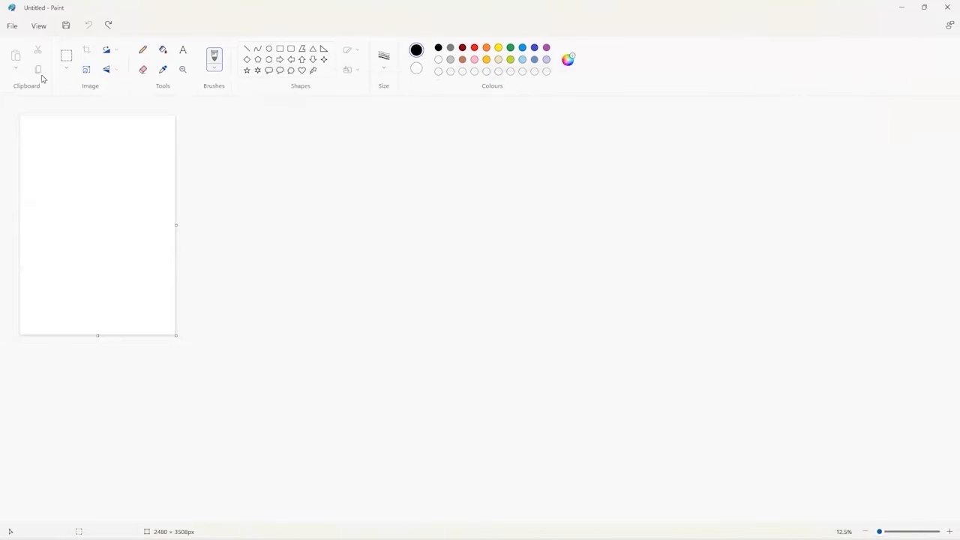
pyautogui.click(87, 70)
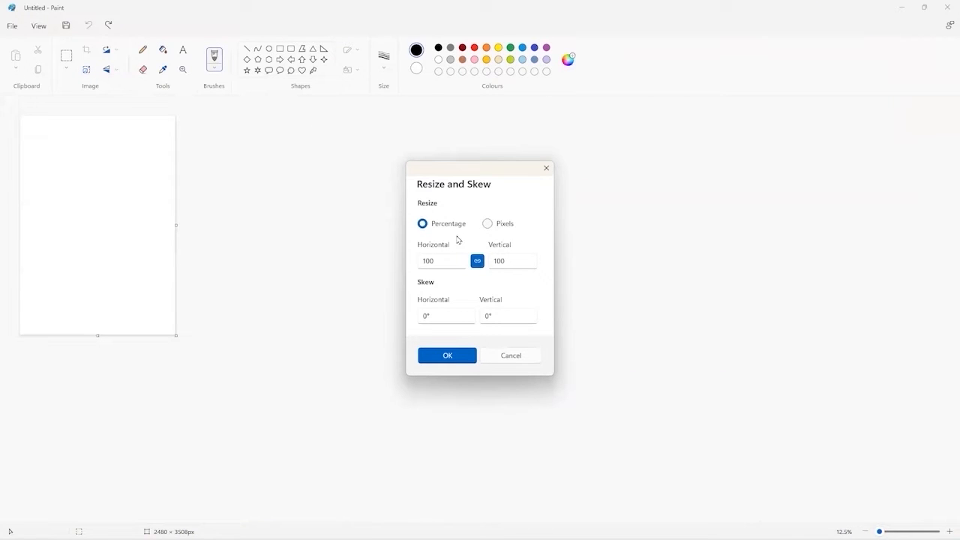
pyautogui.click(488, 224)
pyautogui.doubleClick(507, 261)
pyautogui.press('BackSpace')
pyautogui.write('9')
pyautogui.press('BackSpace')
pyautogui.write('u')
pyautogui.press('BackSpace')
pyautogui.write('79')
pyautogui.click(529, 261)
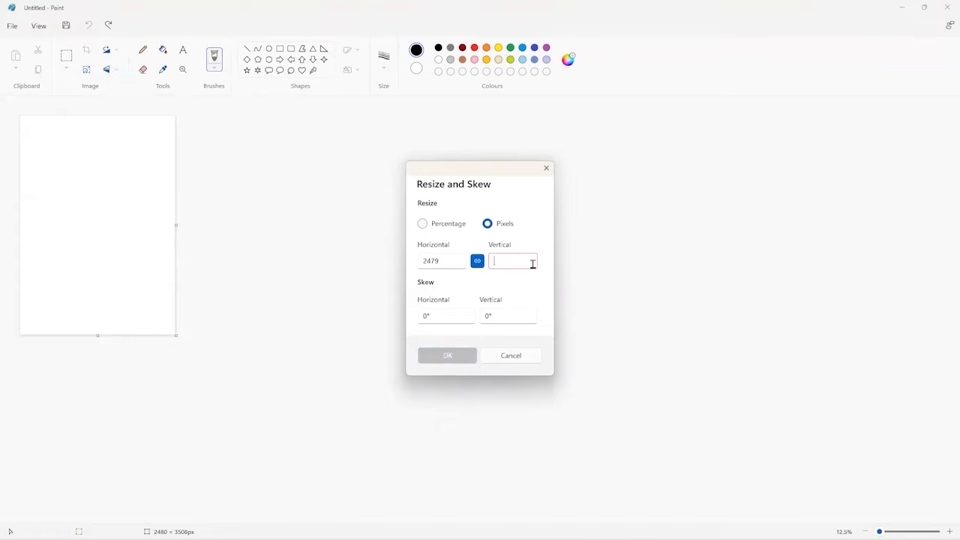
pyautogui.click(546, 168)
# Resize the blank canvas to Letter size, 2550 × 3300 px, with the aspect ratio unlocked, checking the size against RESIZE DIGITALS HELPFUL INFO.jpg.
pyautogui.click(86, 69)
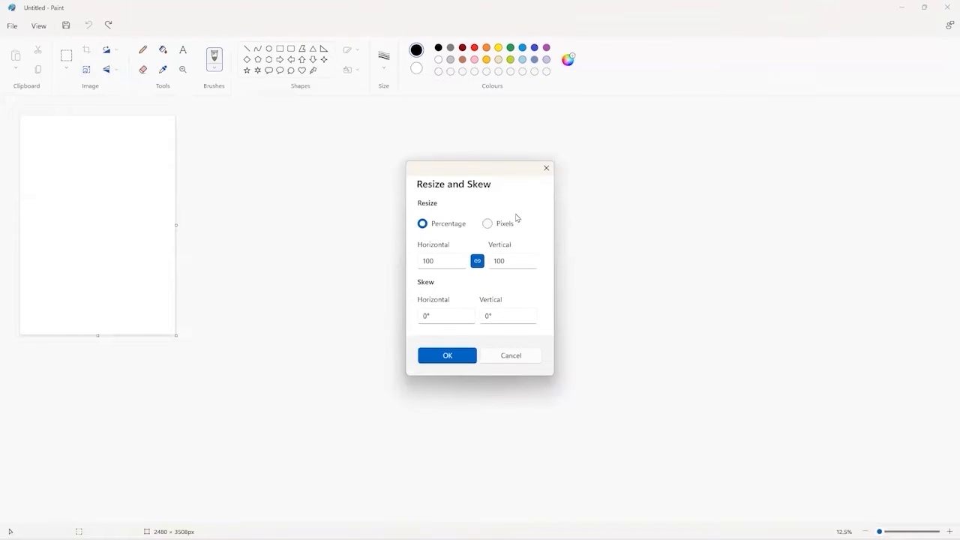
pyautogui.click(491, 225)
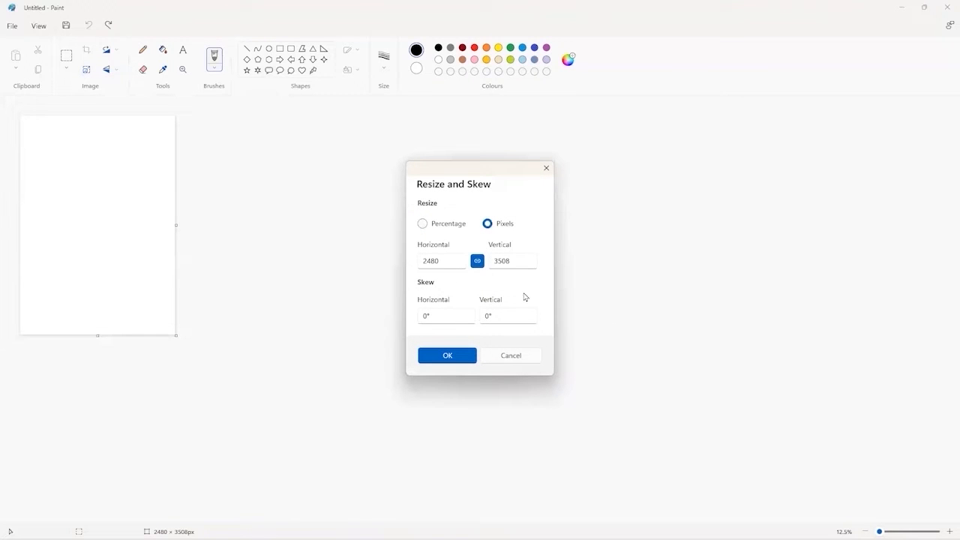
pyautogui.click(478, 263)
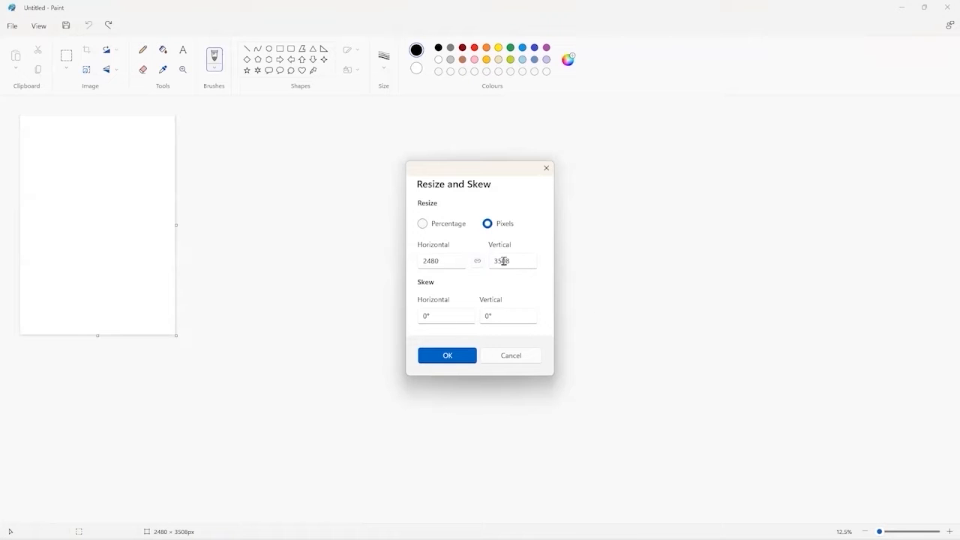
pyautogui.doubleClick(431, 260)
pyautogui.write('2550')
pyautogui.moveTo(497, 261); pyautogui.dragTo(508, 261)
pyautogui.write('3300')
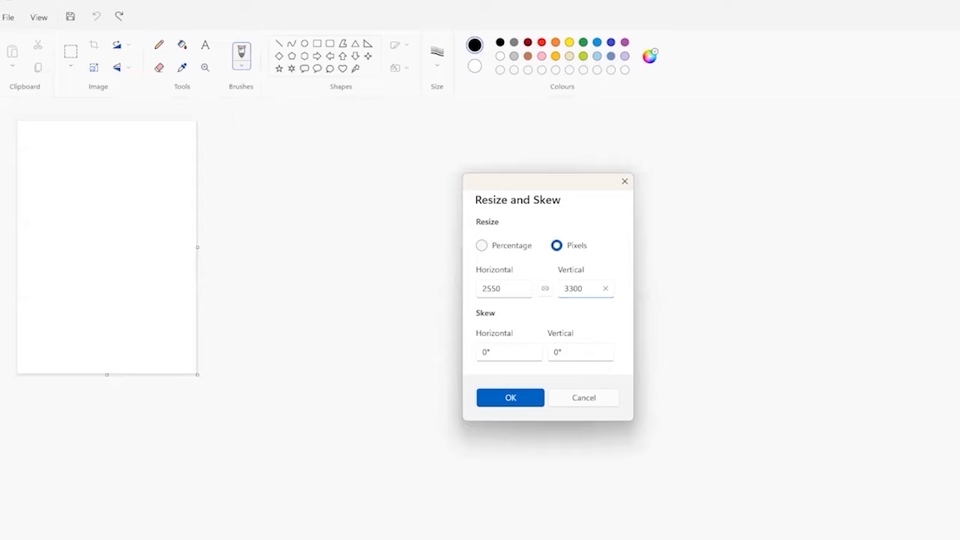
pyautogui.moveTo(352, 538)
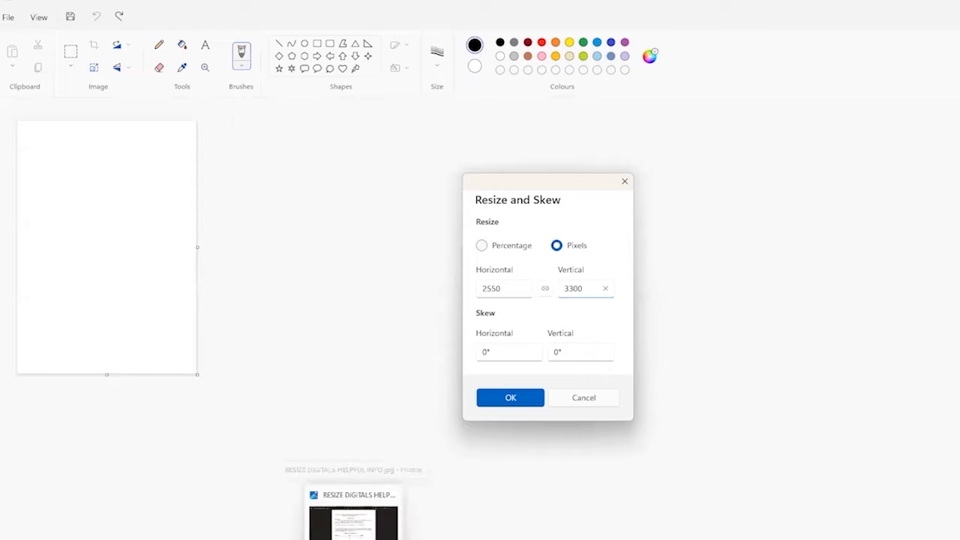
pyautogui.click(354, 521)
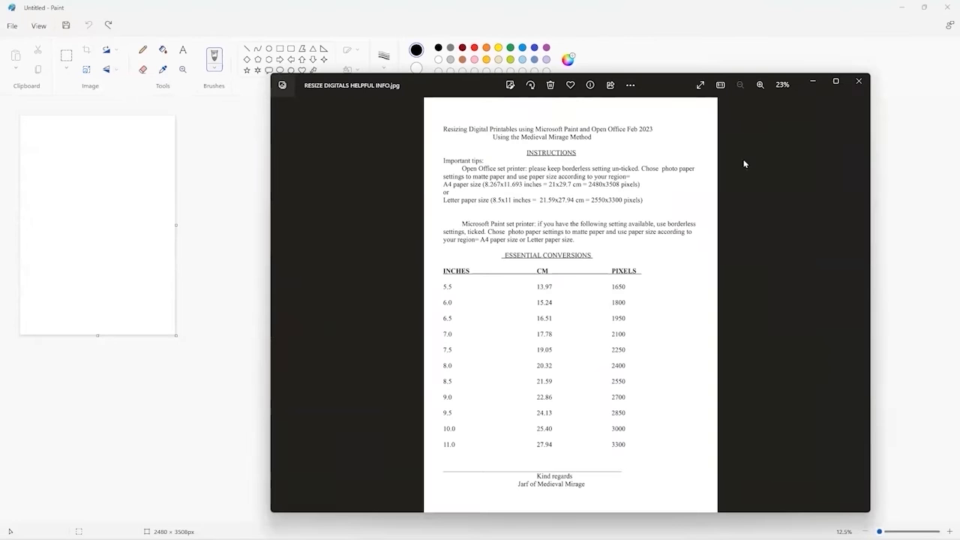
pyautogui.click(932, 81)
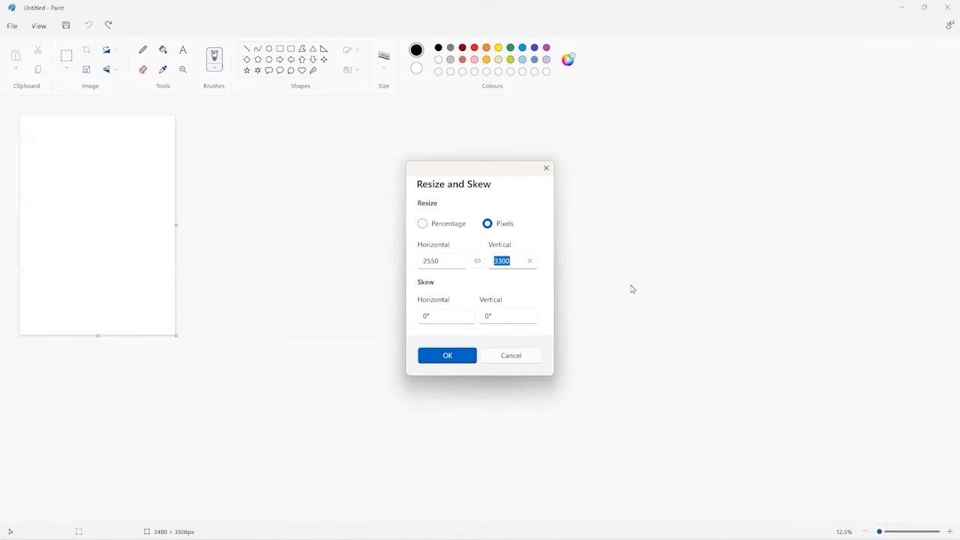
pyautogui.click(453, 362)
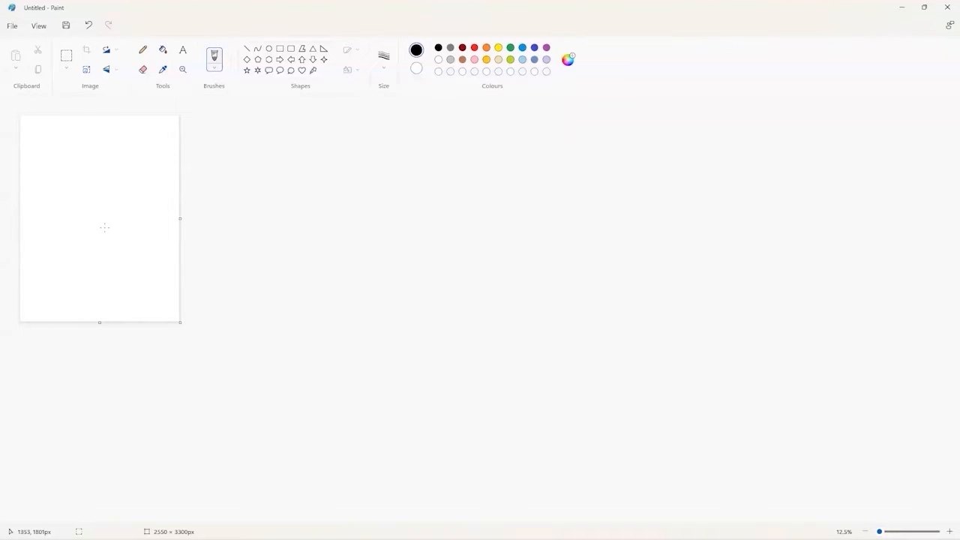
pyautogui.moveTo(245, 528)
pyautogui.moveTo(293, 536)
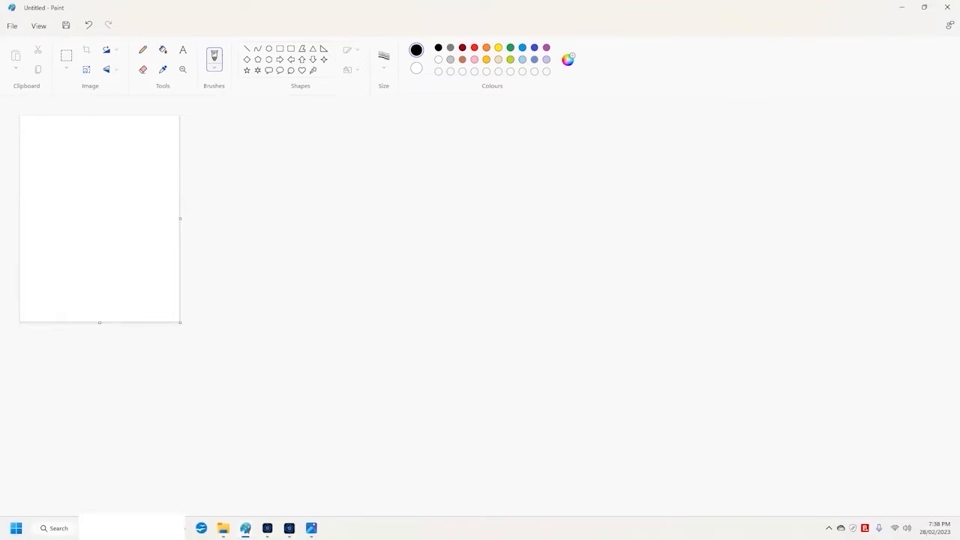
pyautogui.rightClick(245, 531)
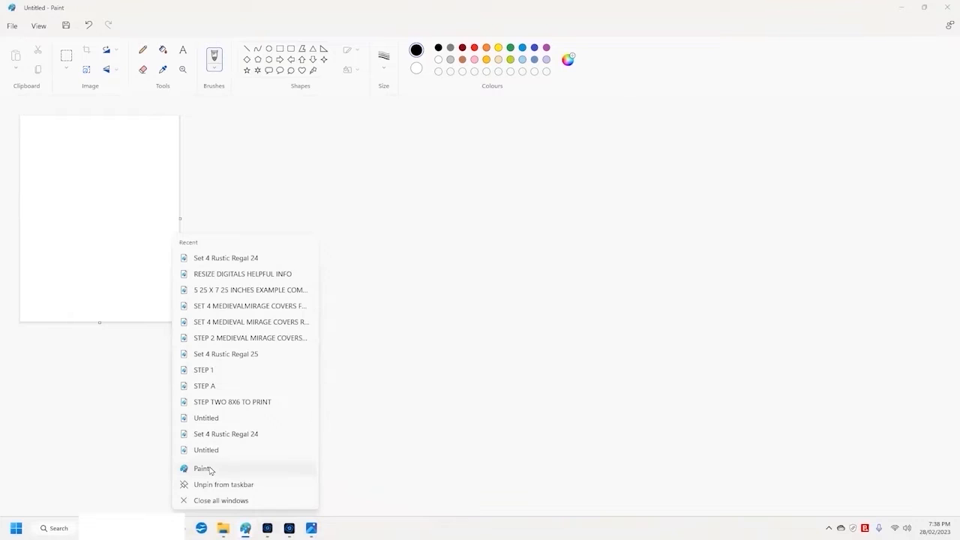
pyautogui.click(210, 469)
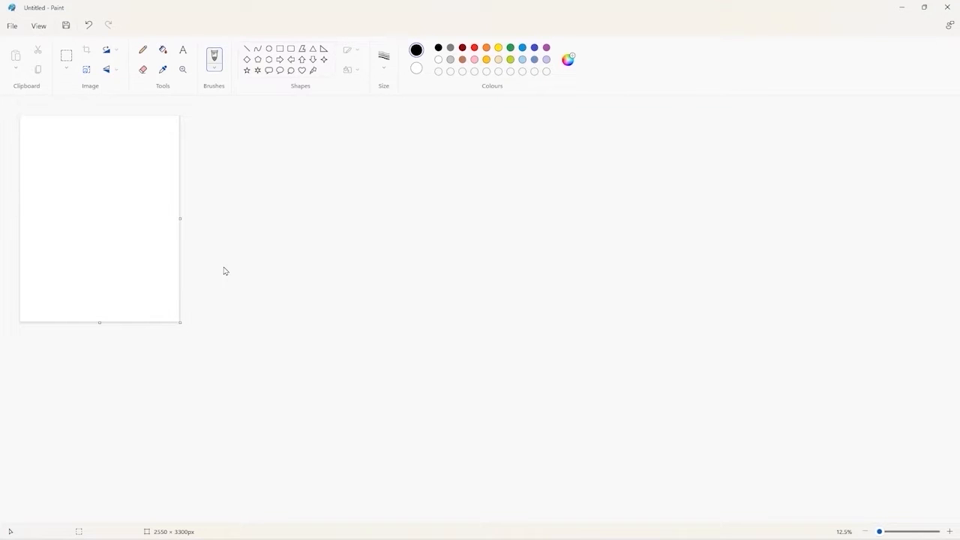
# Undo the Letter-size resize of the blank canvas and redo it.
pyautogui.click(89, 27)
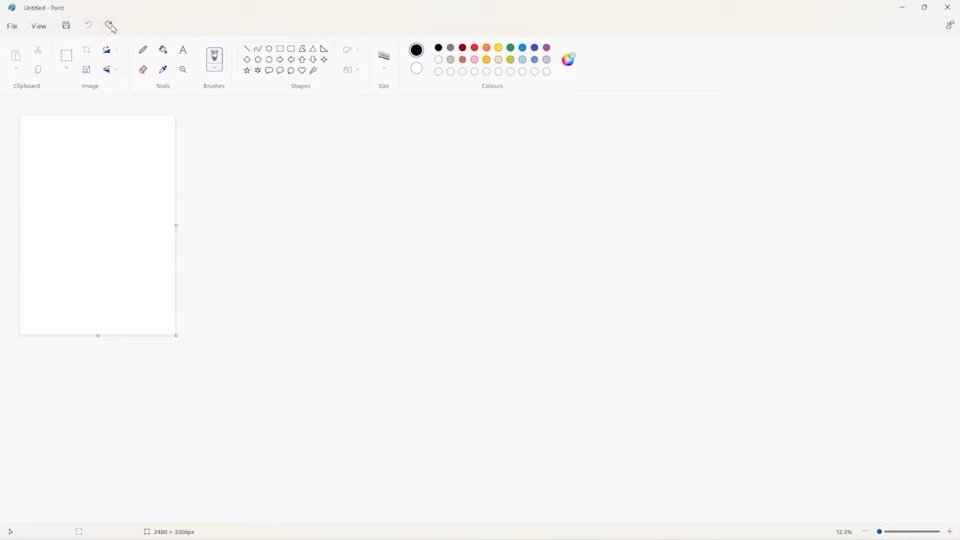
pyautogui.click(110, 27)
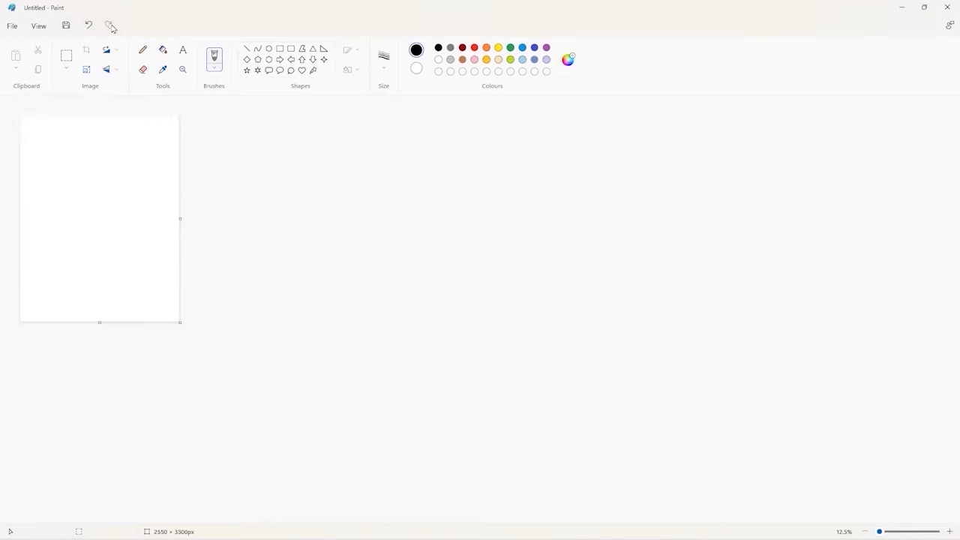
# Resize the blank canvas to A4 size, 2480 × 3508 px, with the aspect ratio unlocked, and undo the last size change.
pyautogui.click(87, 70)
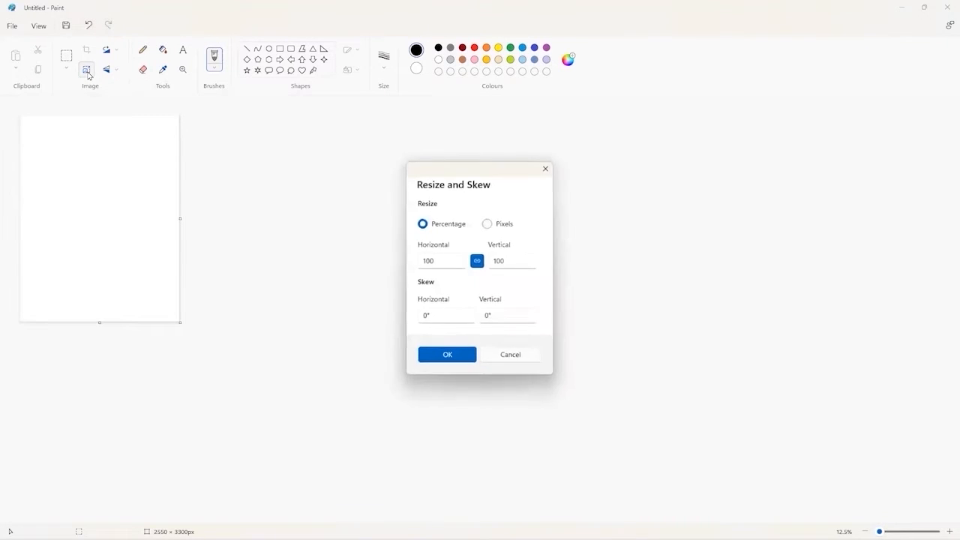
pyautogui.click(488, 224)
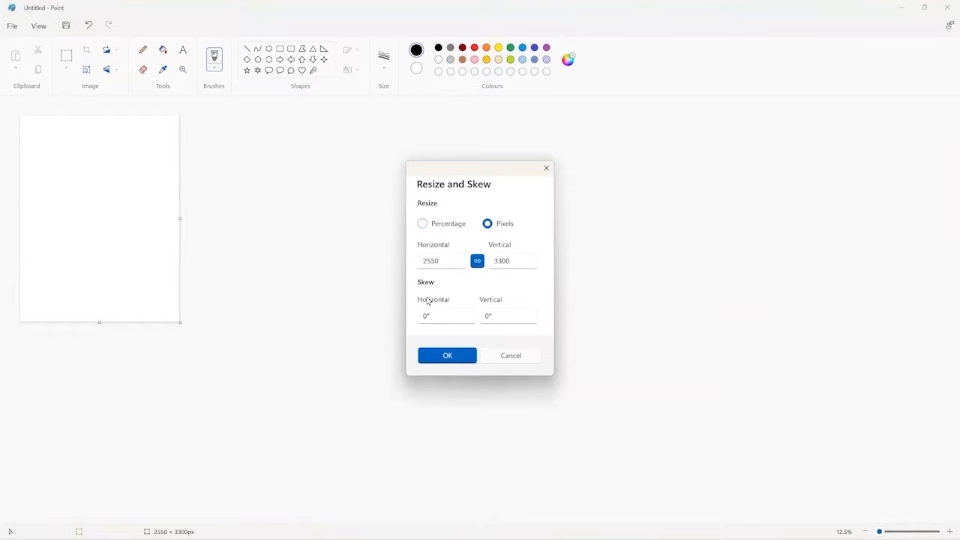
pyautogui.doubleClick(426, 260)
pyautogui.click(478, 262)
pyautogui.doubleClick(431, 262)
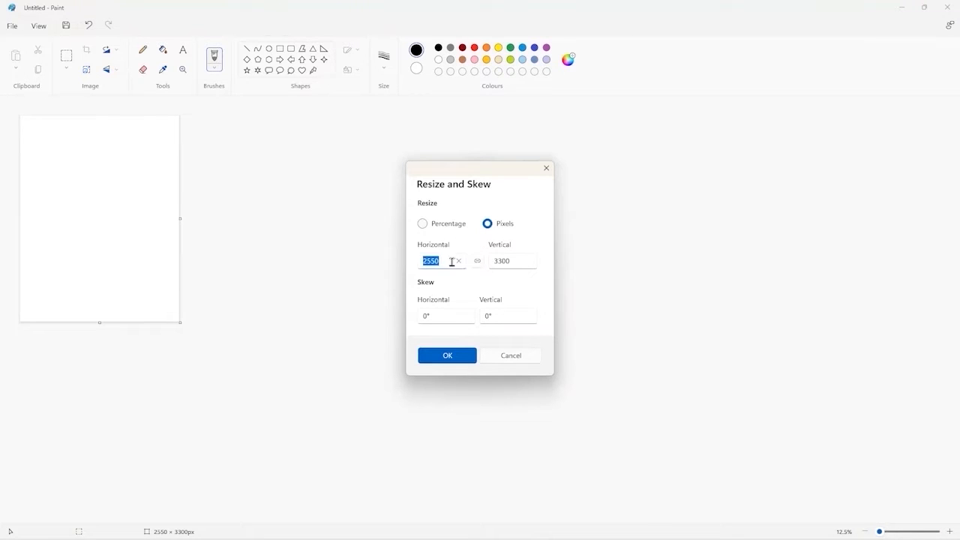
pyautogui.write('2480')
pyautogui.doubleClick(490, 258)
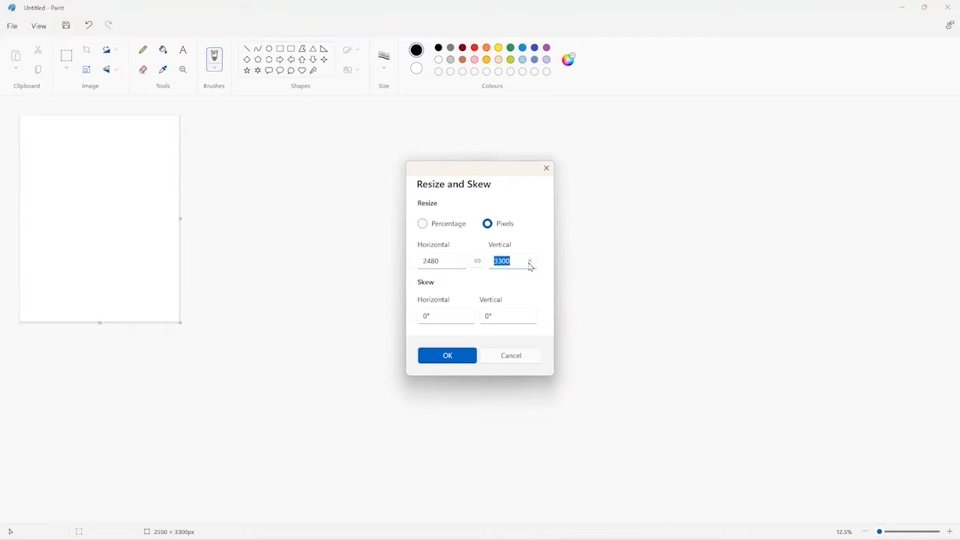
pyautogui.write('3508')
pyautogui.click(455, 358)
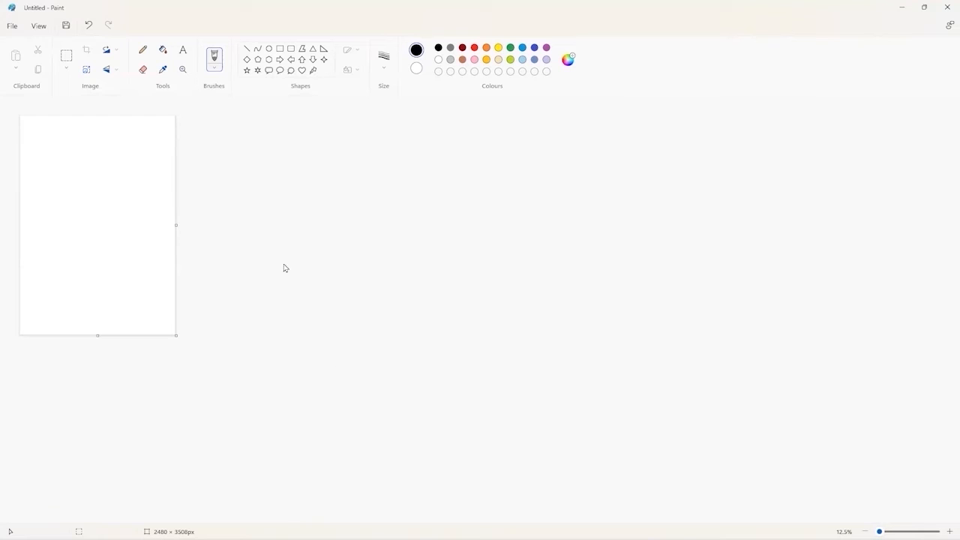
pyautogui.click(88, 29)
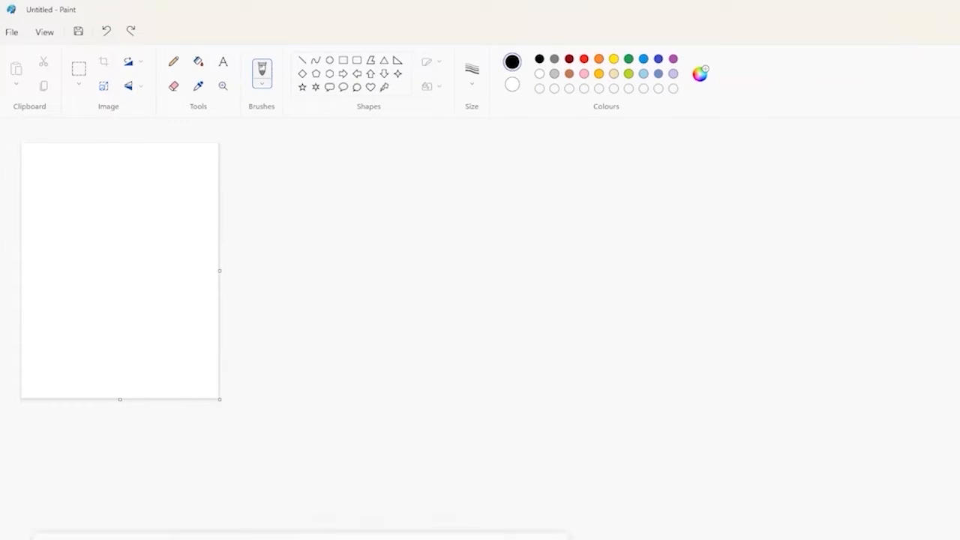
# Switch to Set 4 Rustic Regal 24 and copy a rectangular selection of about 1585 × 2177 px around the right-hand journal cover.
pyautogui.click(273, 537)
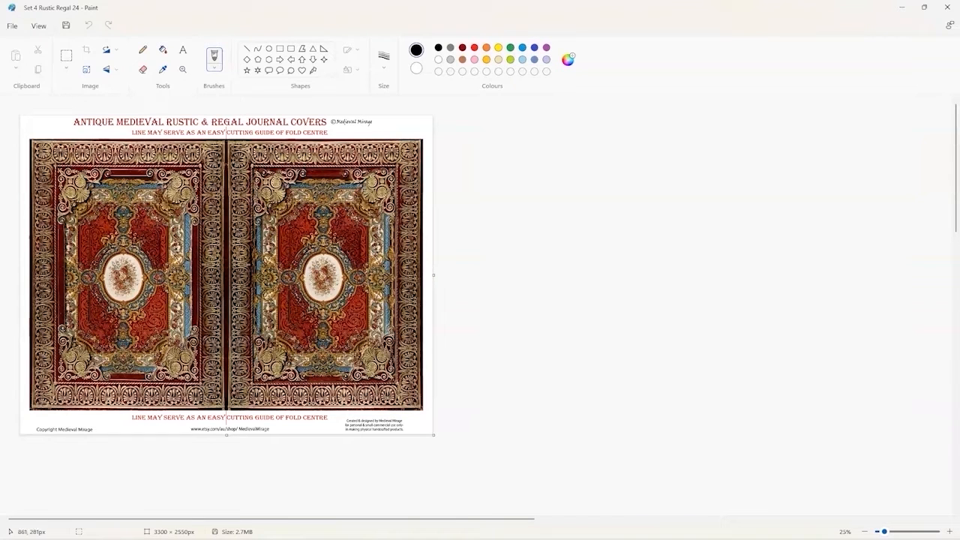
pyautogui.click(65, 59)
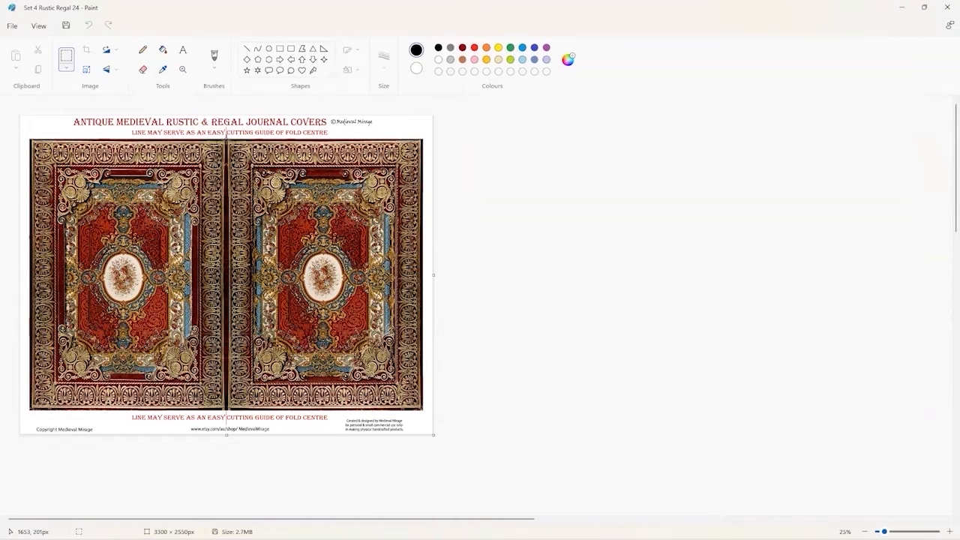
pyautogui.moveTo(226, 139); pyautogui.dragTo(289, 334)
pyautogui.moveTo(312, 395)
pyautogui.mouseDown()
pyautogui.moveTo(380, 413)
pyautogui.moveTo(425, 411)
pyautogui.mouseUp()
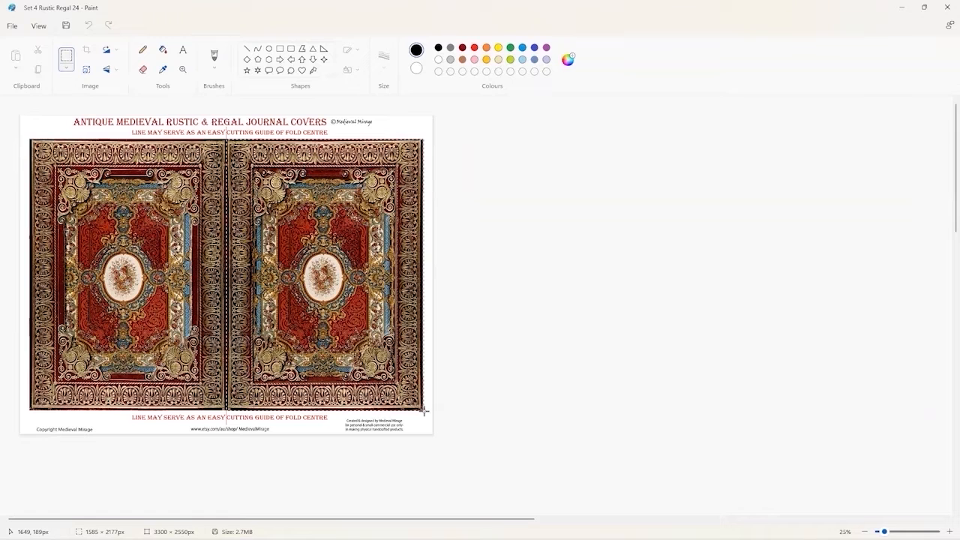
pyautogui.moveTo(425, 411); pyautogui.dragTo(425, 411)
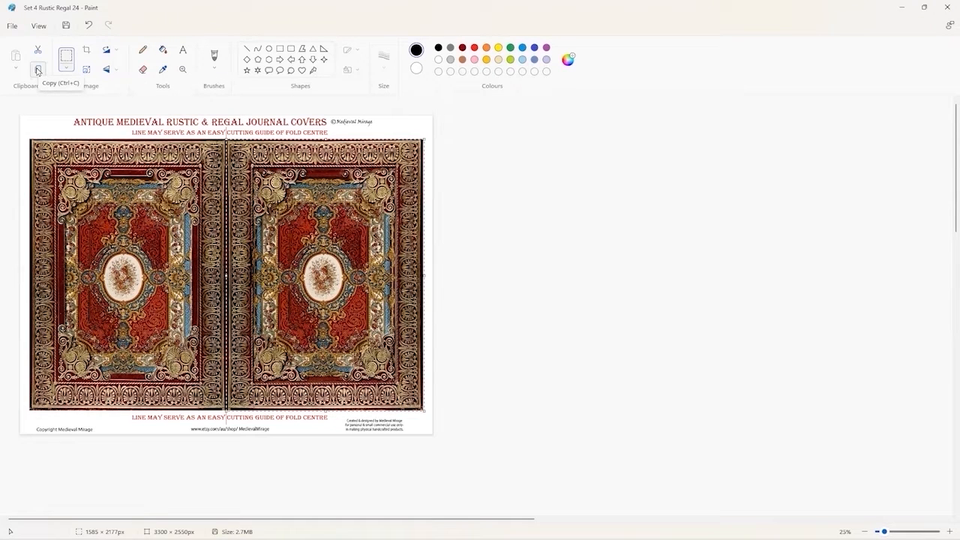
pyautogui.click(37, 72)
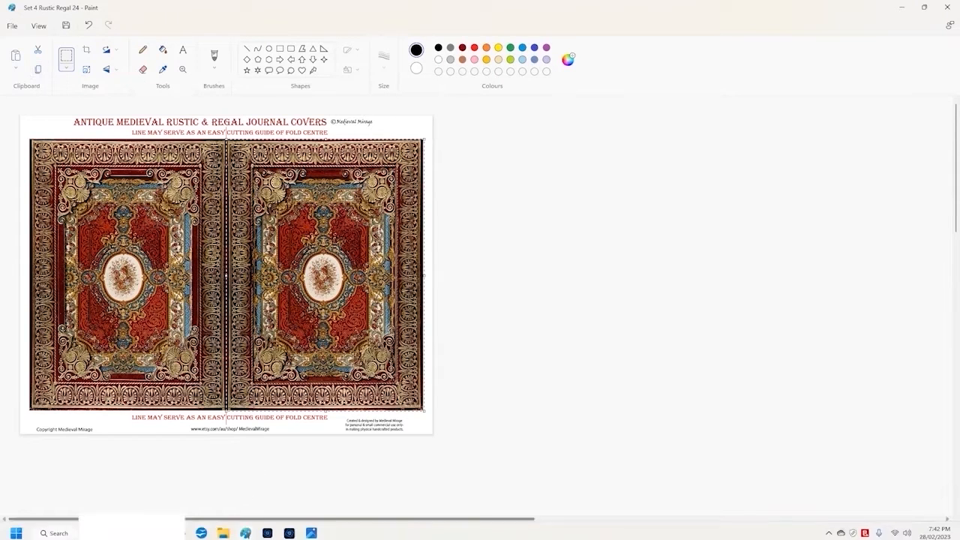
# Paste the copied cover into the untitled 2480 × 3508 px canvas and move it slightly in from the page's upper-left corner.
pyautogui.moveTo(245, 528)
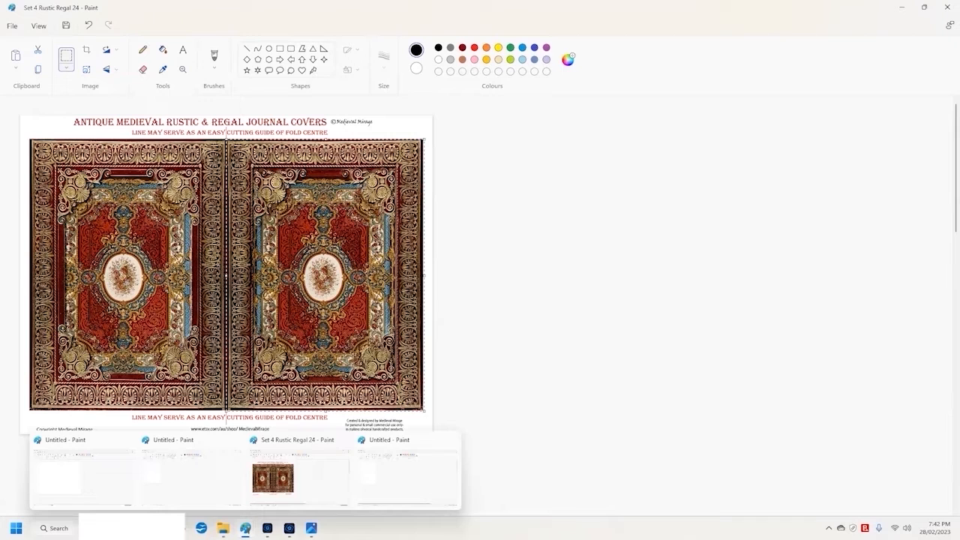
pyautogui.click(147, 486)
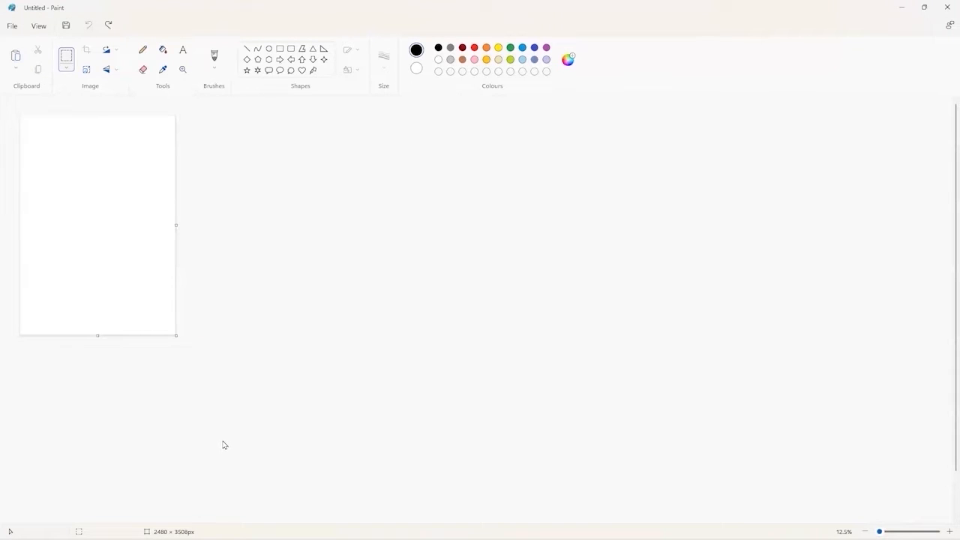
pyautogui.click(18, 57)
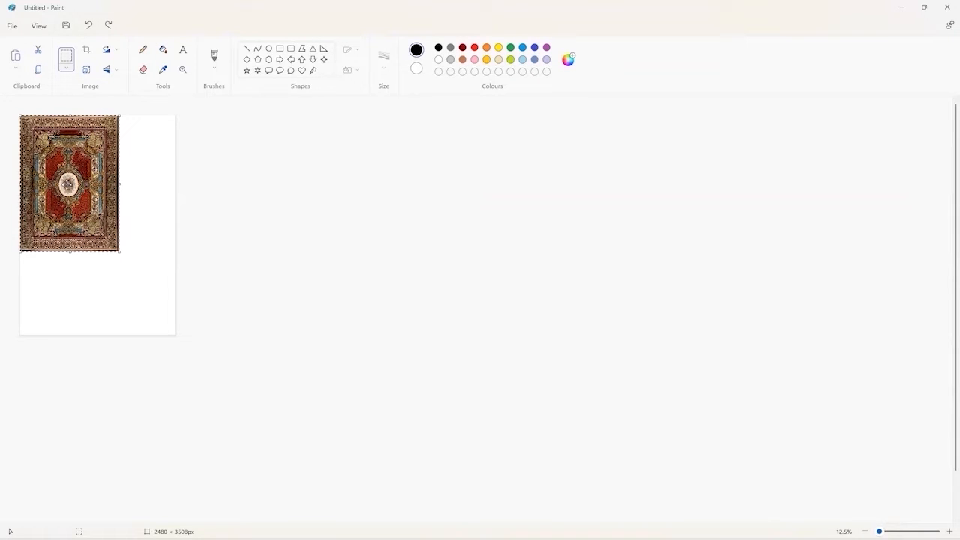
pyautogui.moveTo(66, 184); pyautogui.dragTo(73, 191)
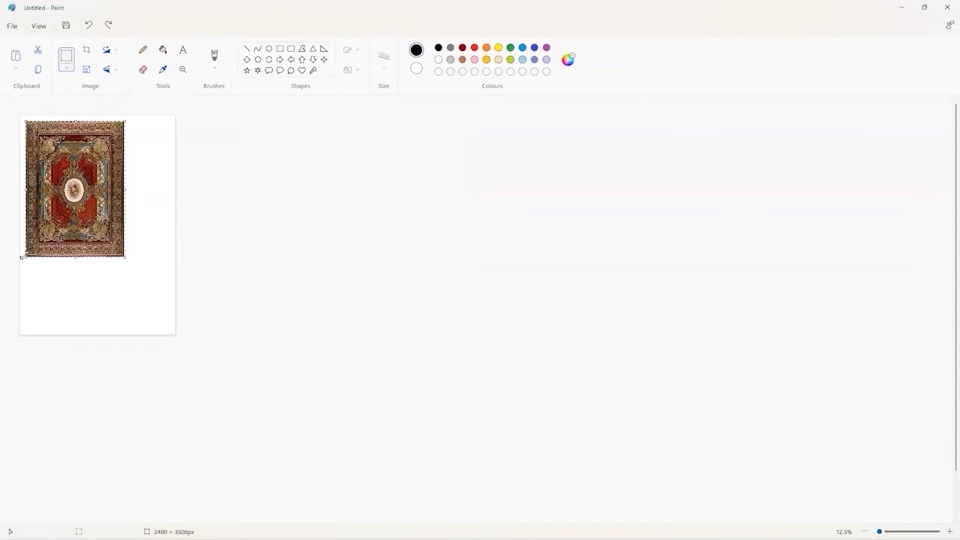
# Set the pasted cover's resize units to pixels with the aspect ratio unlocked, and consult the conversion chart in RESIZE DIGITALS HELPFUL INFO.jpg.
pyautogui.click(87, 70)
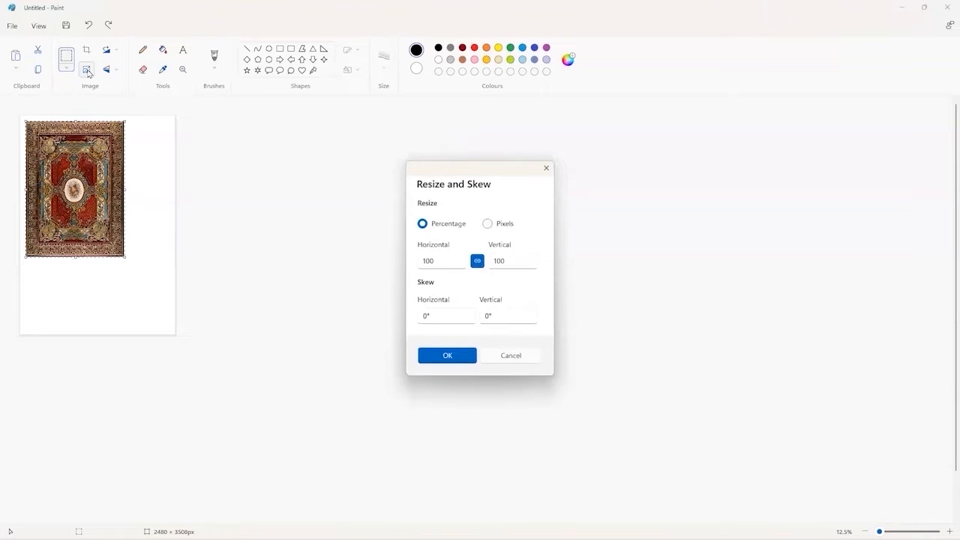
pyautogui.click(488, 224)
pyautogui.click(477, 261)
pyautogui.moveTo(481, 539)
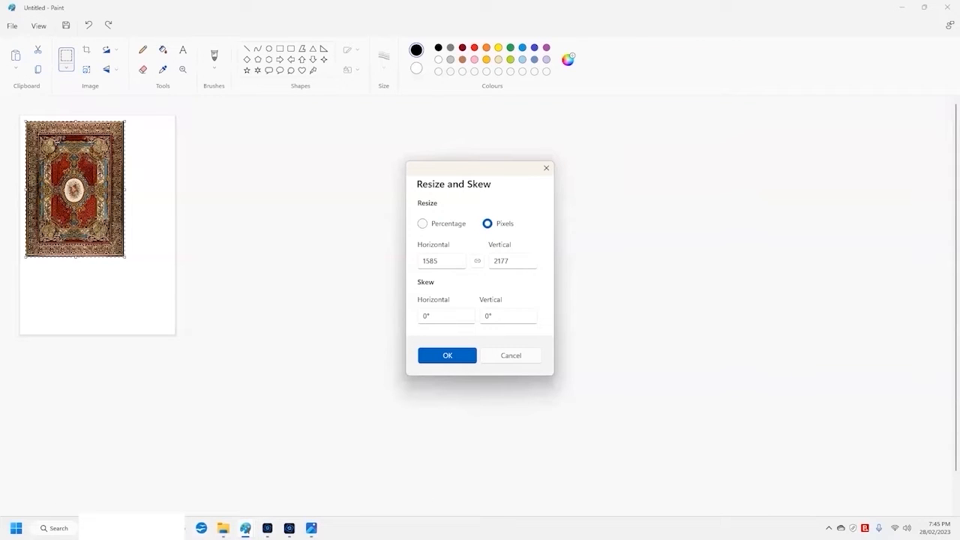
pyautogui.moveTo(245, 528)
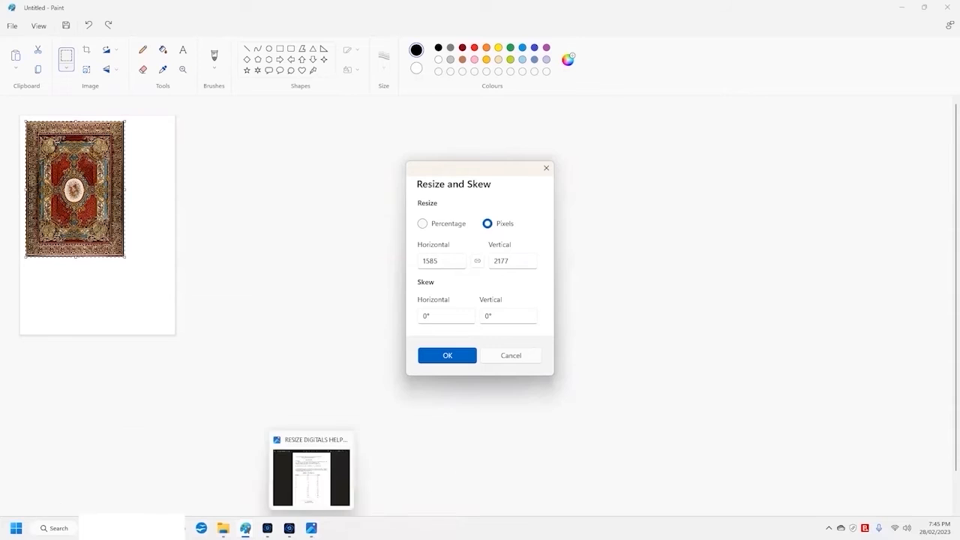
pyautogui.click(311, 528)
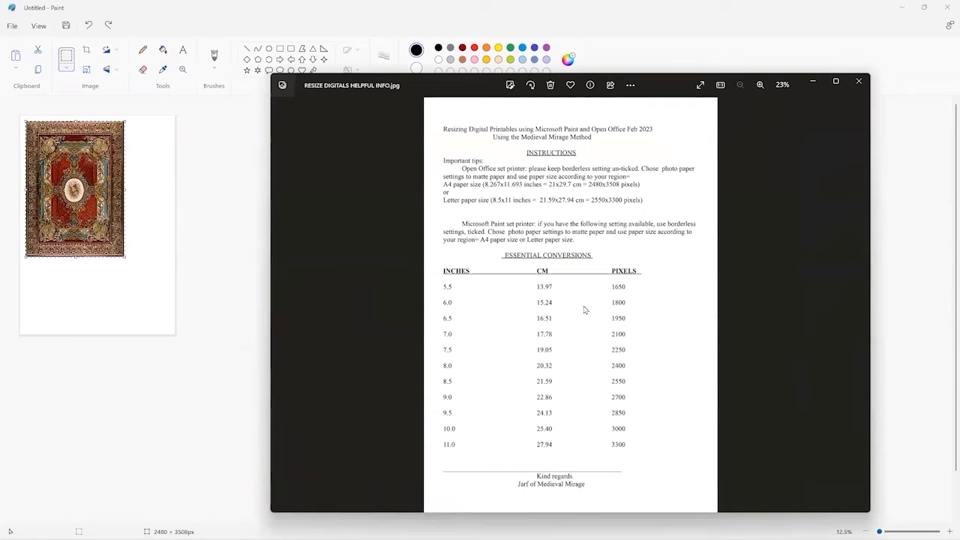
pyautogui.click(836, 83)
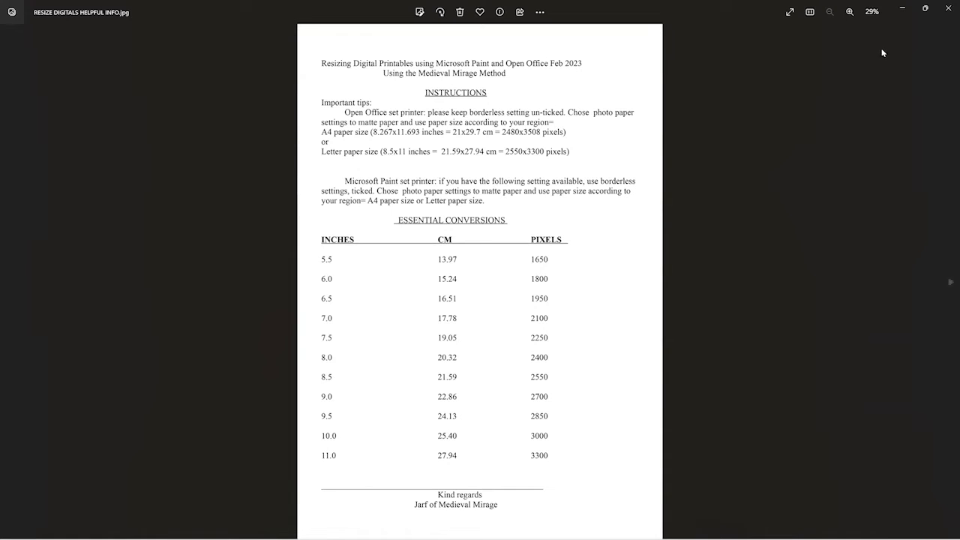
pyautogui.click(903, 10)
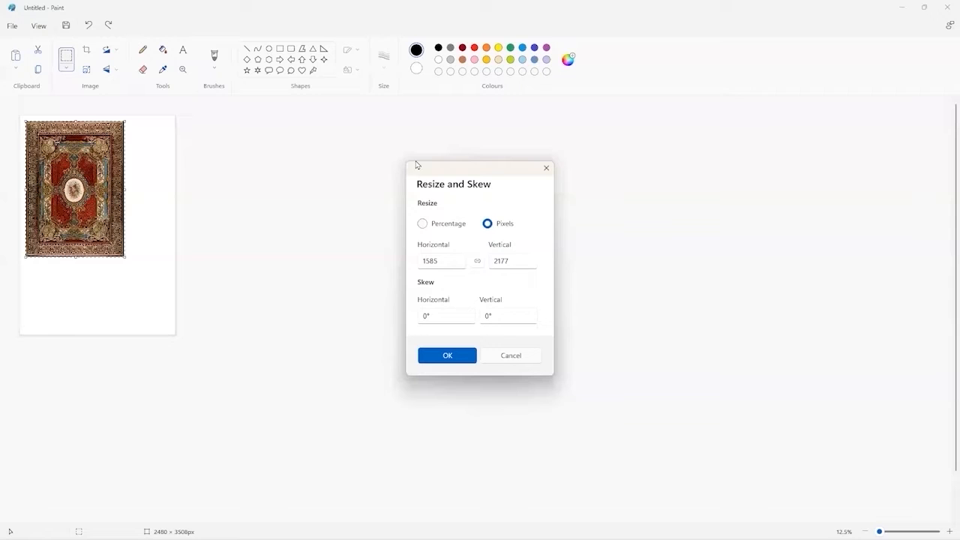
# Resize the pasted cover to 1800 px horizontally and 2400 px vertically.
pyautogui.doubleClick(492, 262)
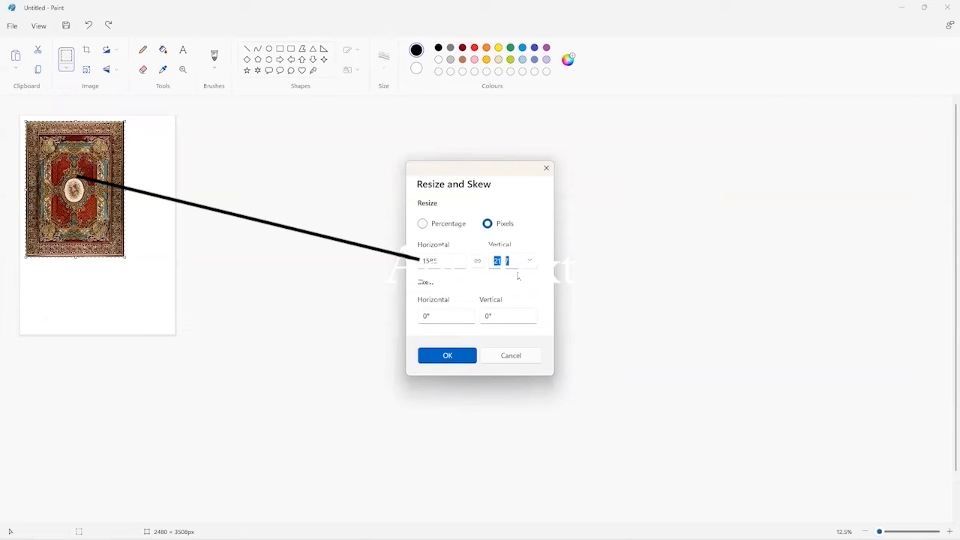
pyautogui.write('2400')
pyautogui.moveTo(447, 264); pyautogui.dragTo(423, 263)
pyautogui.click(423, 263)
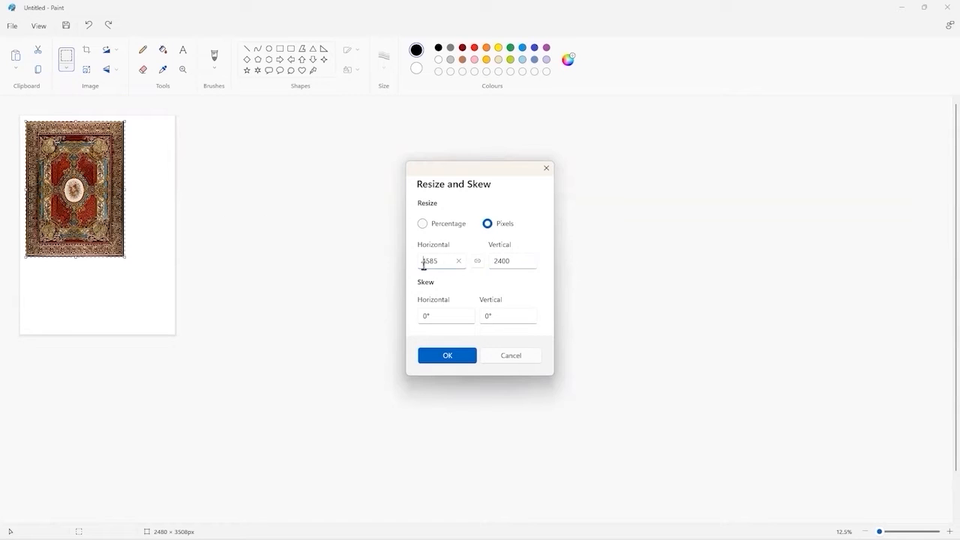
pyautogui.doubleClick(428, 262)
pyautogui.write('1800')
pyautogui.click(448, 358)
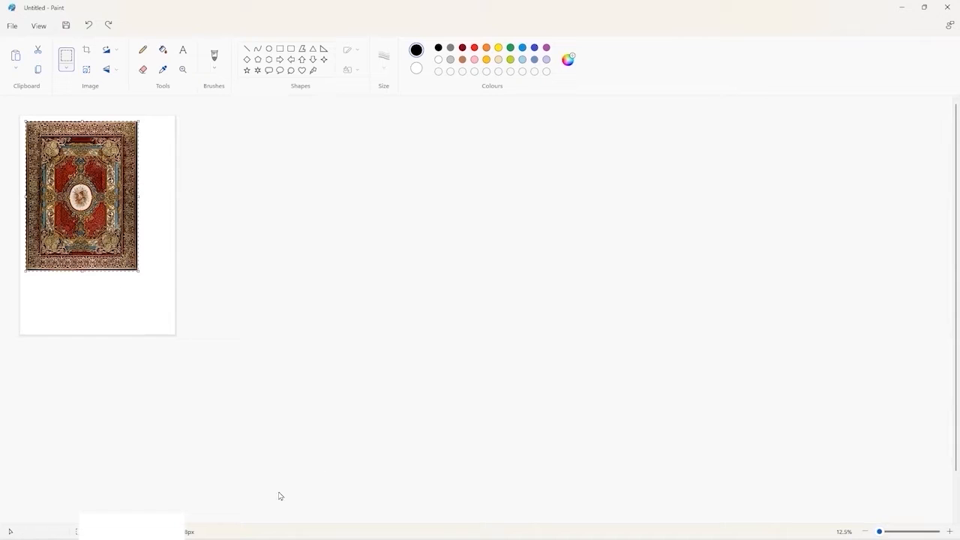
# Create a folder named MEDIEVALMIRAGE RESIZED COVERS in 22 TUTORIAL RESIZING PRINTABLES using File Explorer, and enlarge the file thumbnails.
pyautogui.moveTo(289, 528)
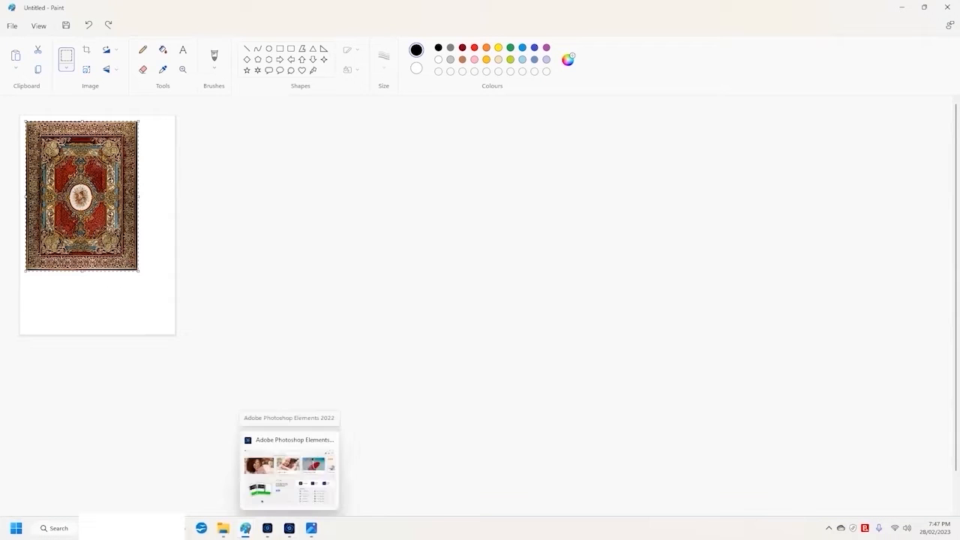
pyautogui.moveTo(223, 528)
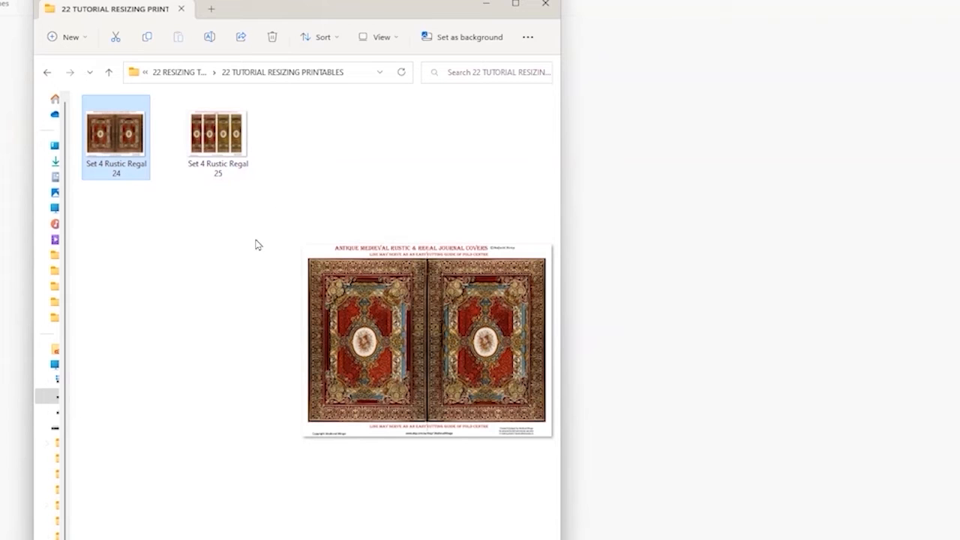
pyautogui.click(72, 38)
pyautogui.click(85, 72)
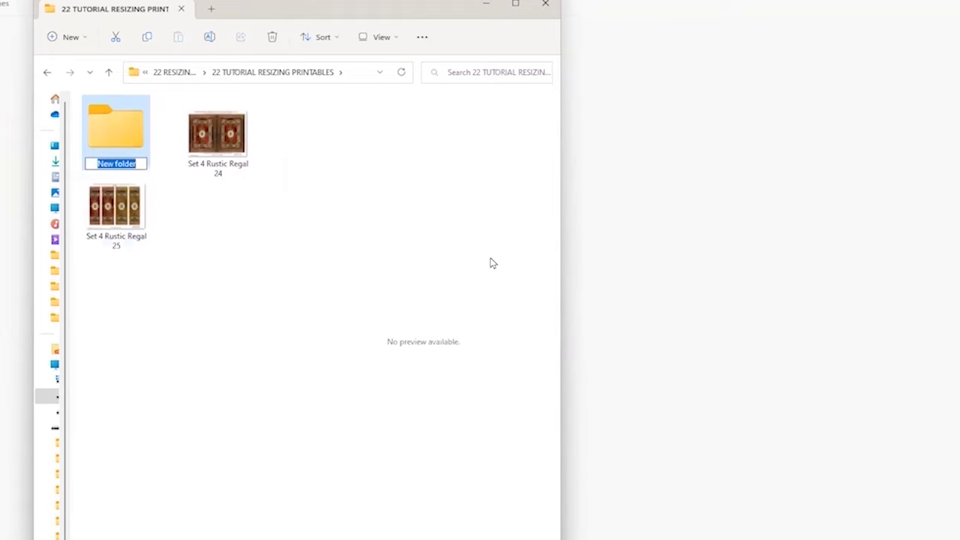
pyautogui.write('MEDIE')
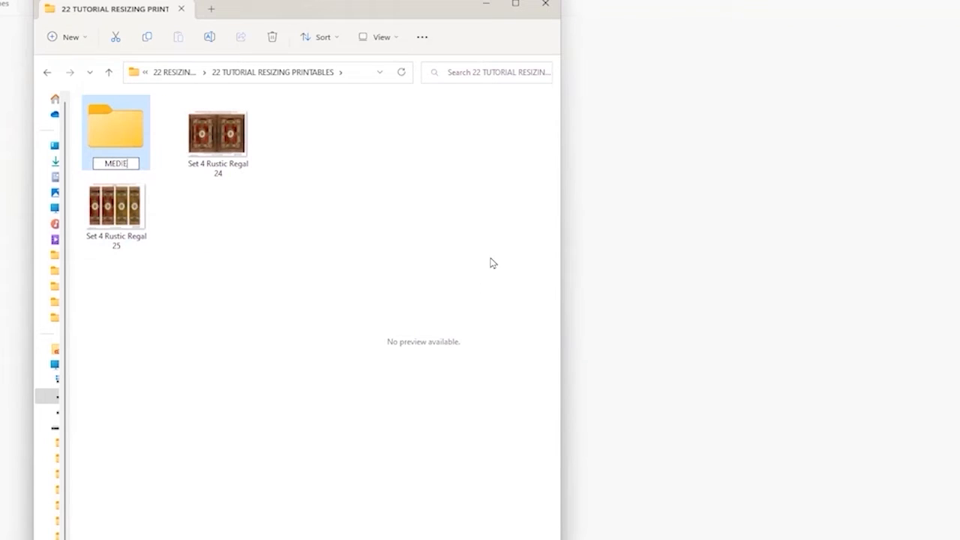
pyautogui.write('VALMIRAGE')
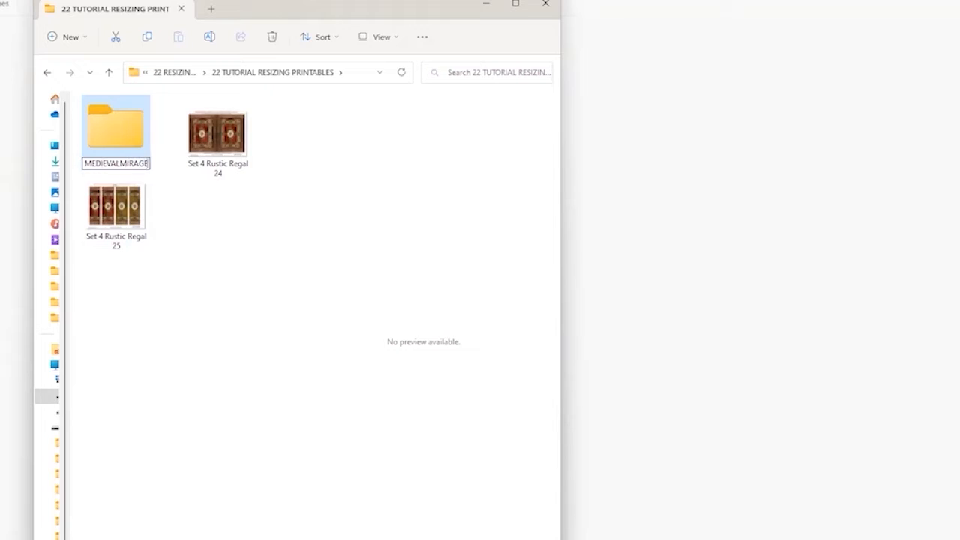
pyautogui.write(' RESIZED COVERS')
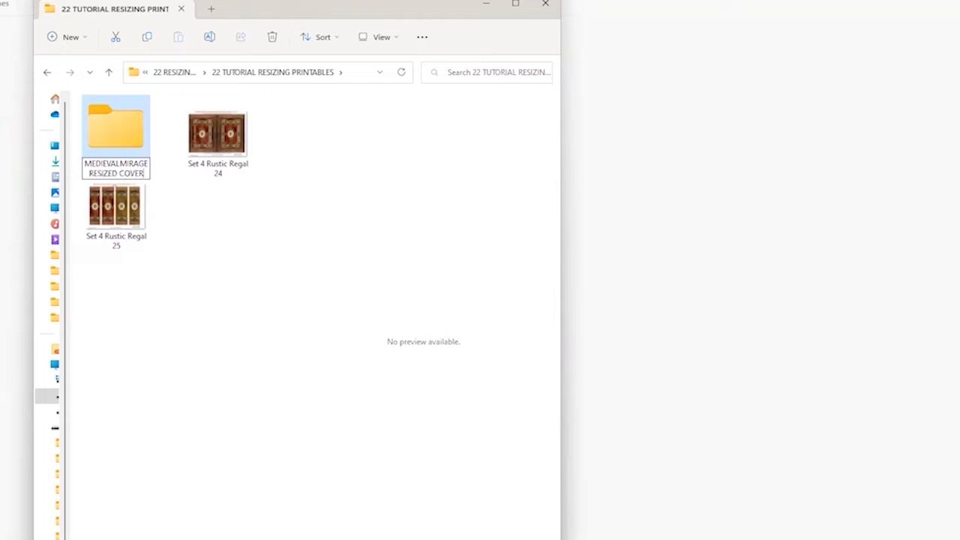
pyautogui.click(192, 322)
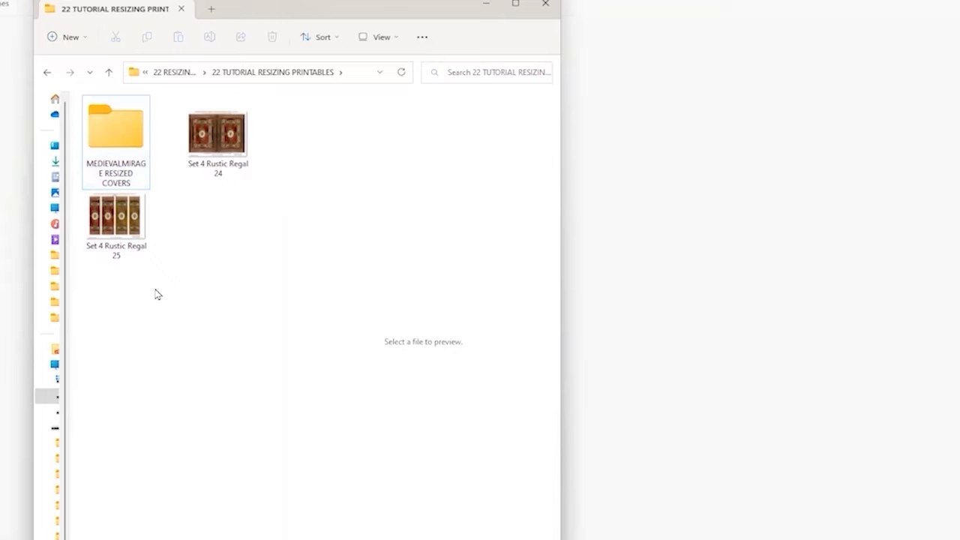
pyautogui.click(396, 38)
pyautogui.click(390, 68)
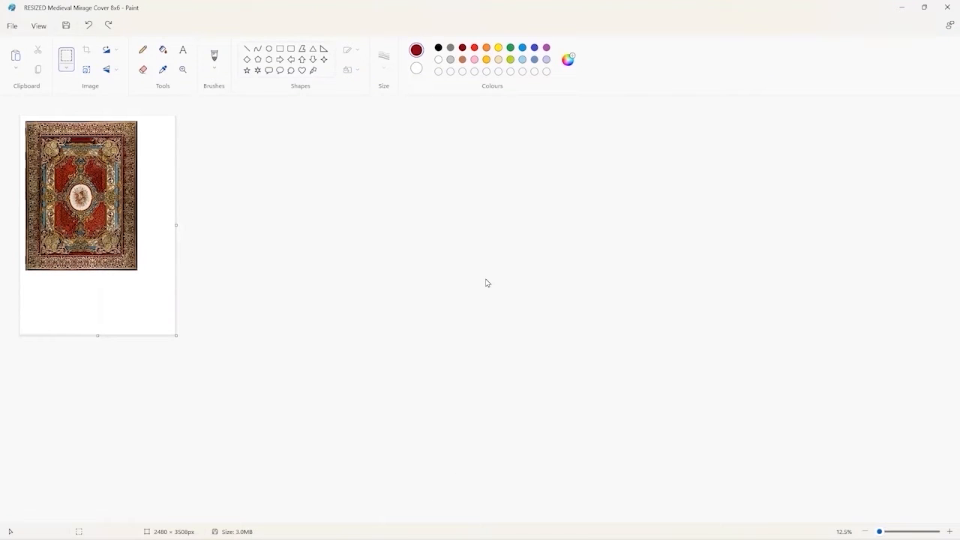
# Save the resized cover page as a JPEG named RESIZED Medieval Mirage Cover 8x6 in the MEDIEVALMIRAGE RESIZED COVERS folder.
pyautogui.click(12, 27)
pyautogui.moveTo(36, 110)
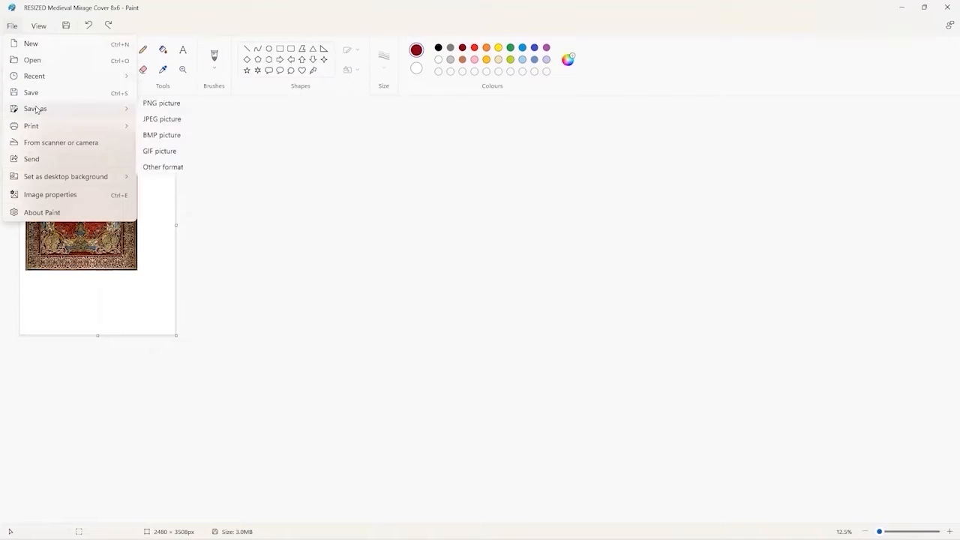
pyautogui.click(159, 126)
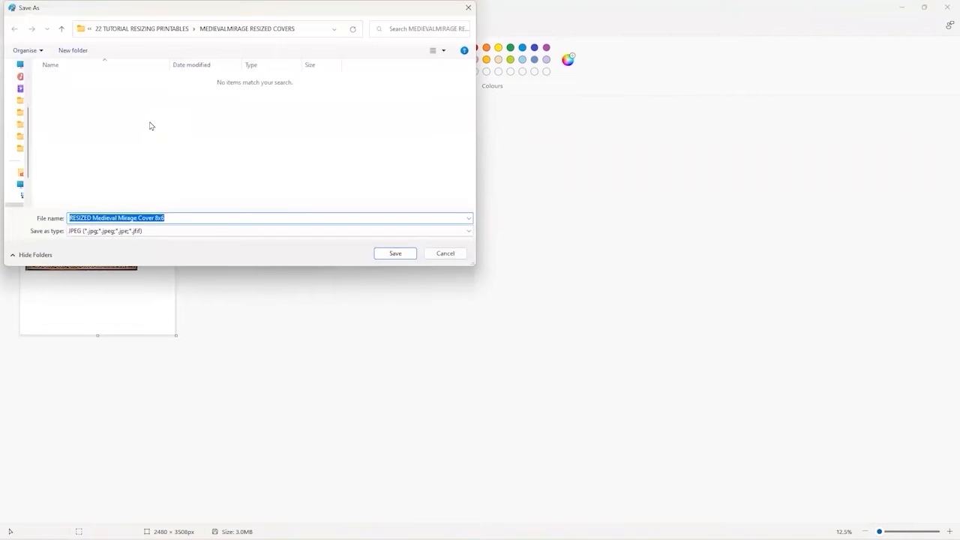
pyautogui.click(62, 29)
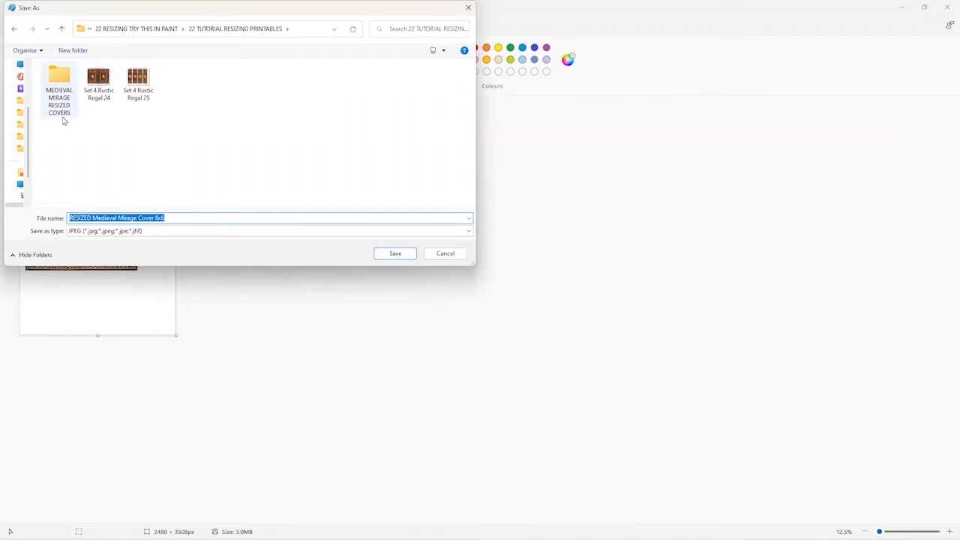
pyautogui.click(54, 72)
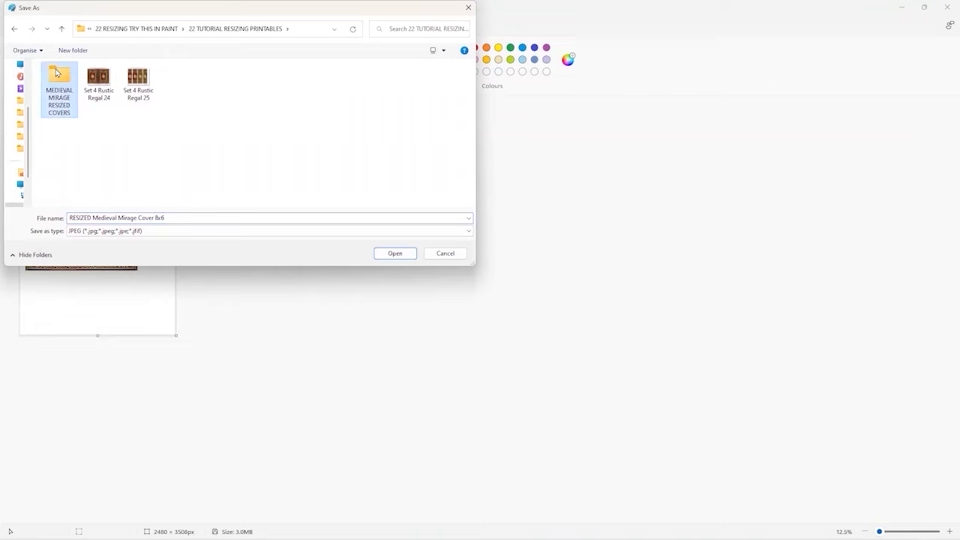
pyautogui.doubleClick(53, 73)
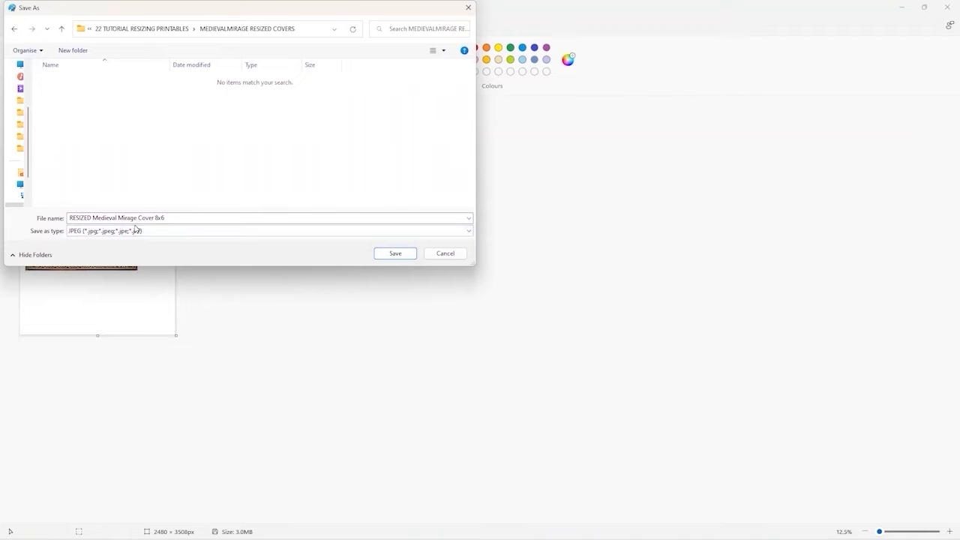
pyautogui.click(396, 253)
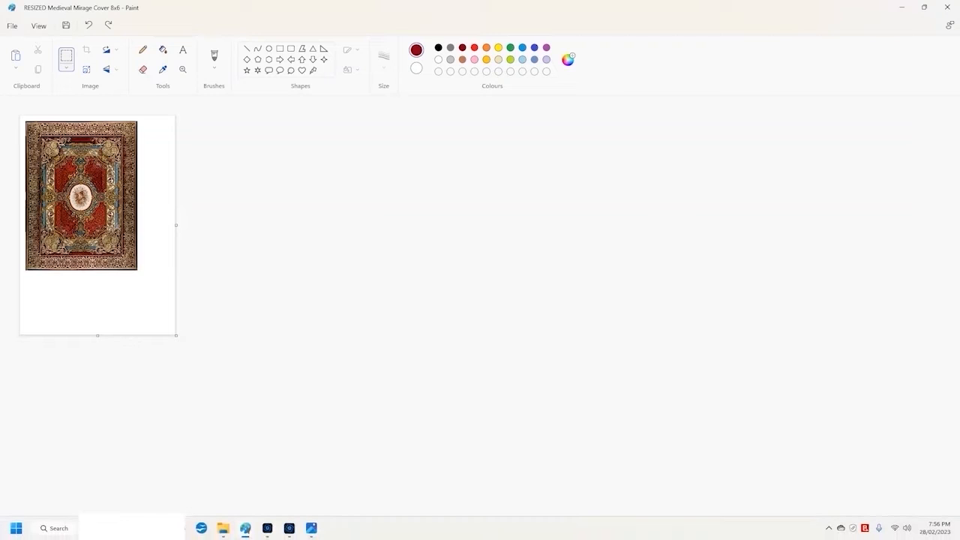
# Select Set 4 Rustic Regal 25 in File Explorer's 22 TUTORIAL RESIZING PRINTABLES folder, widen the file list and move the window aside.
pyautogui.moveTo(289, 528)
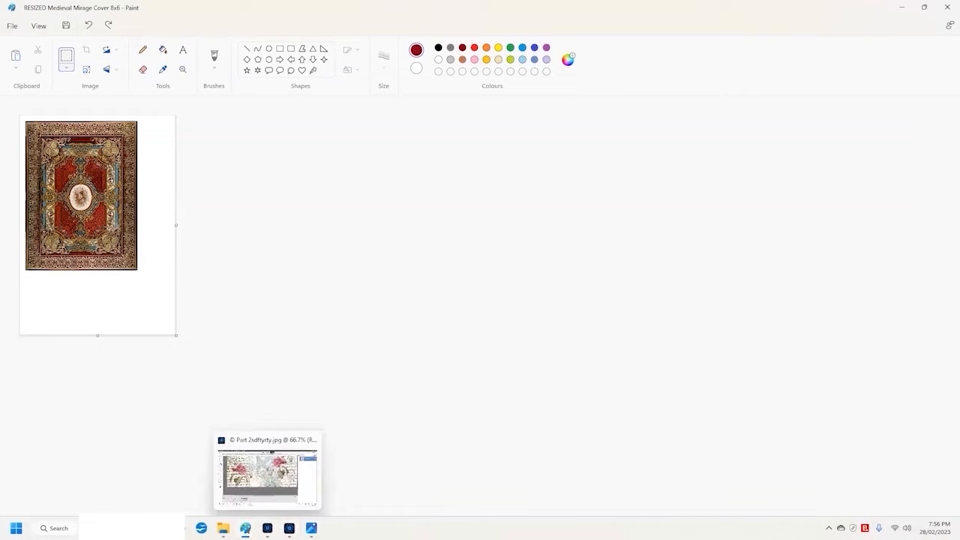
pyautogui.click(223, 528)
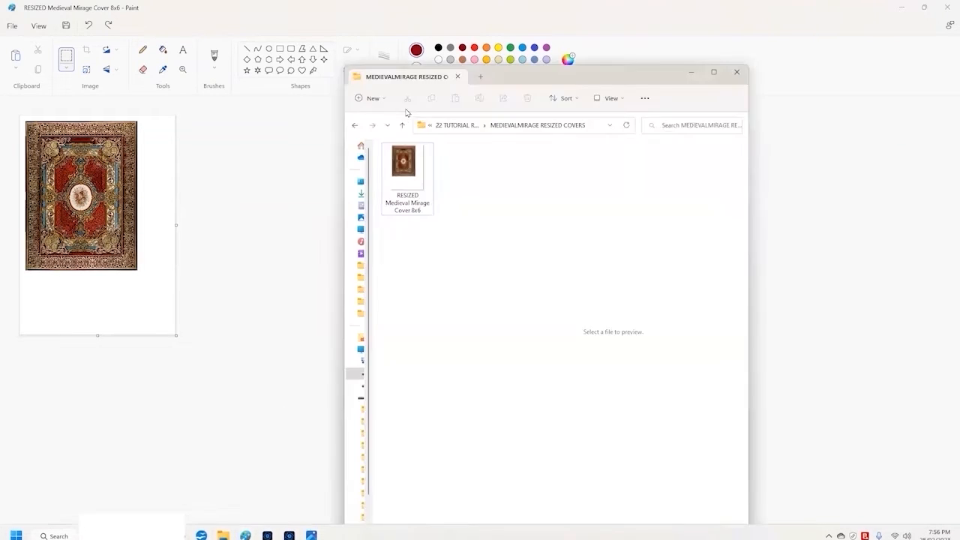
pyautogui.click(402, 125)
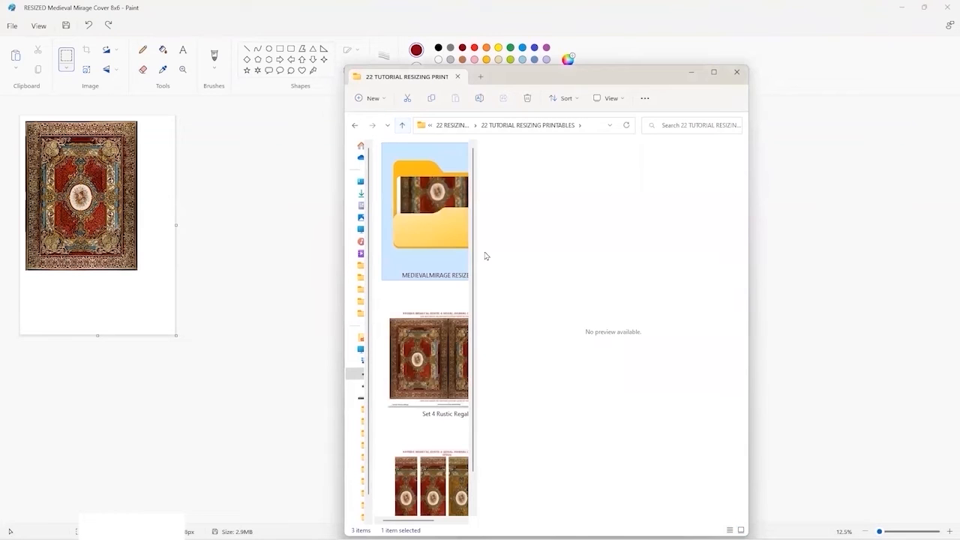
pyautogui.scroll(-1, 465, 406)
pyautogui.click(447, 452)
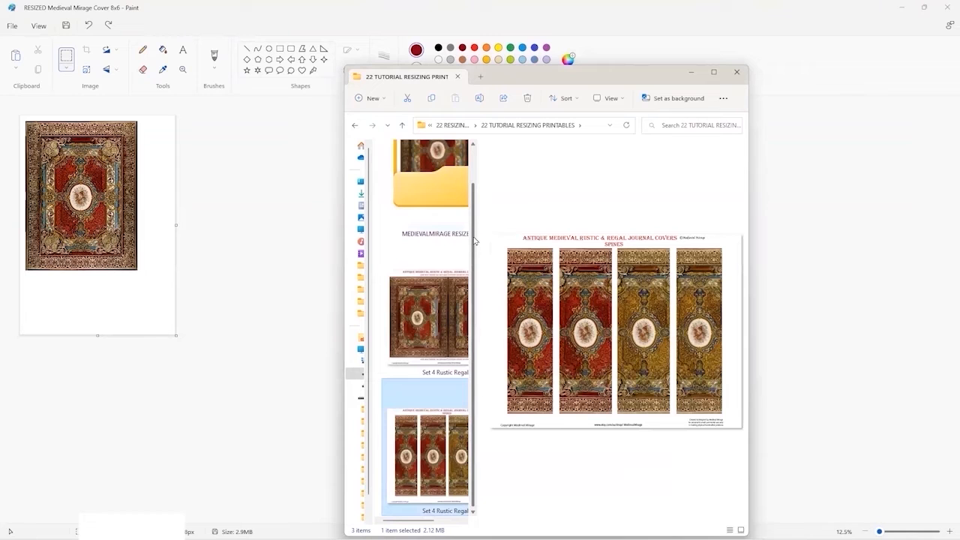
pyautogui.moveTo(477, 235); pyautogui.dragTo(606, 237)
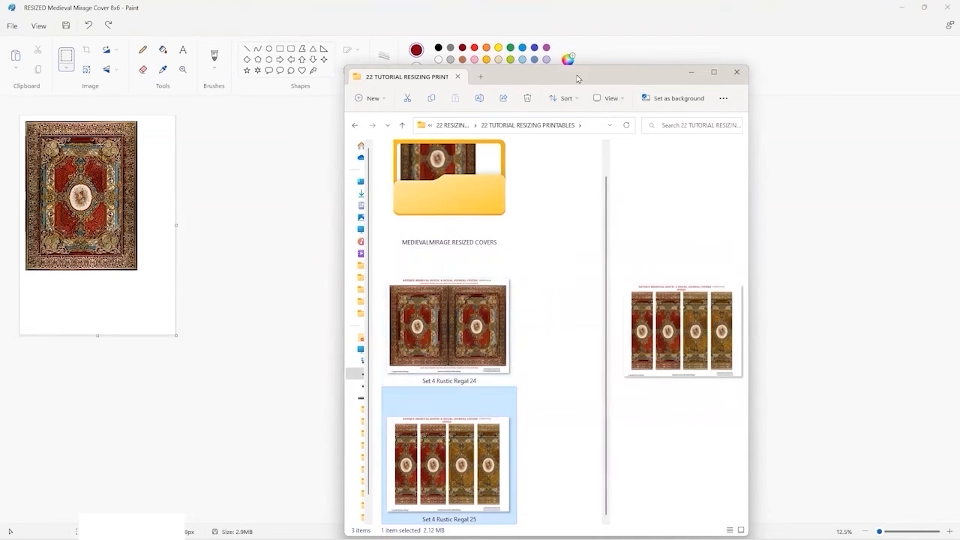
pyautogui.moveTo(580, 78); pyautogui.dragTo(749, 57)
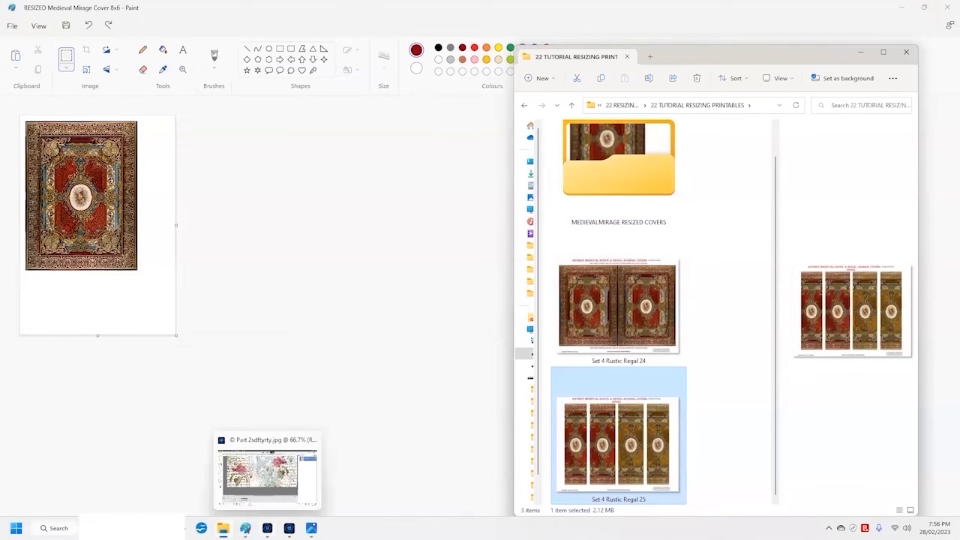
# Start a new Paint window and open the Set 4 Rustic Regal 25 spines image in it from File Explorer.
pyautogui.moveTo(222, 528)
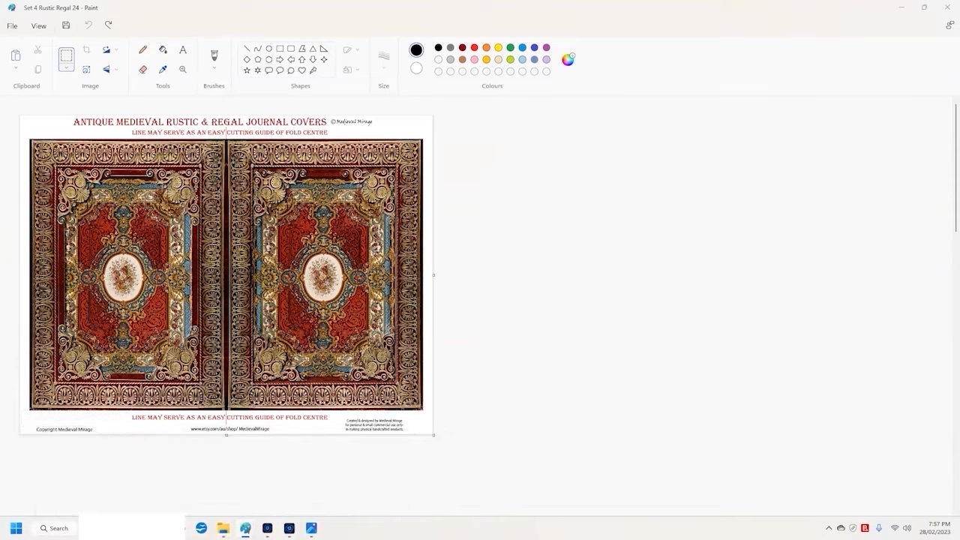
pyautogui.rightClick(245, 528)
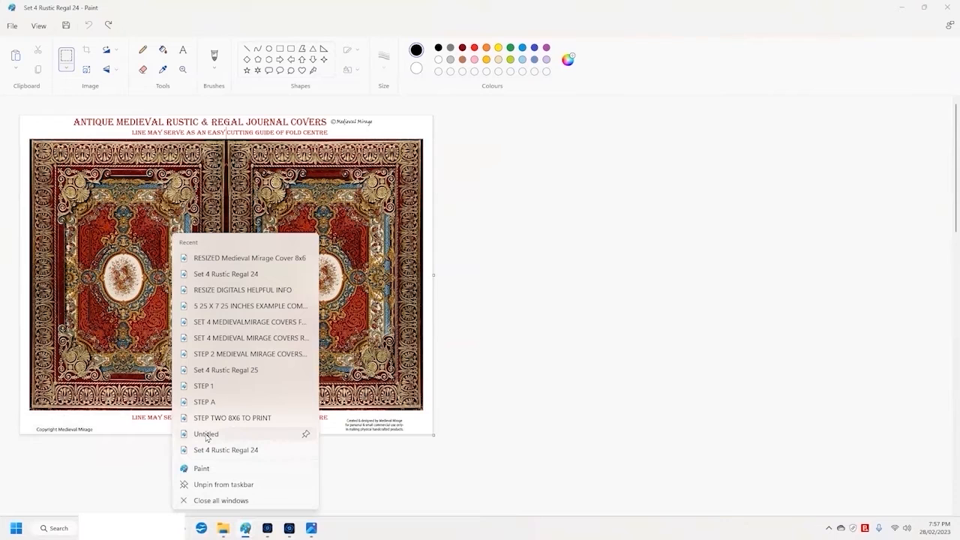
pyautogui.click(204, 468)
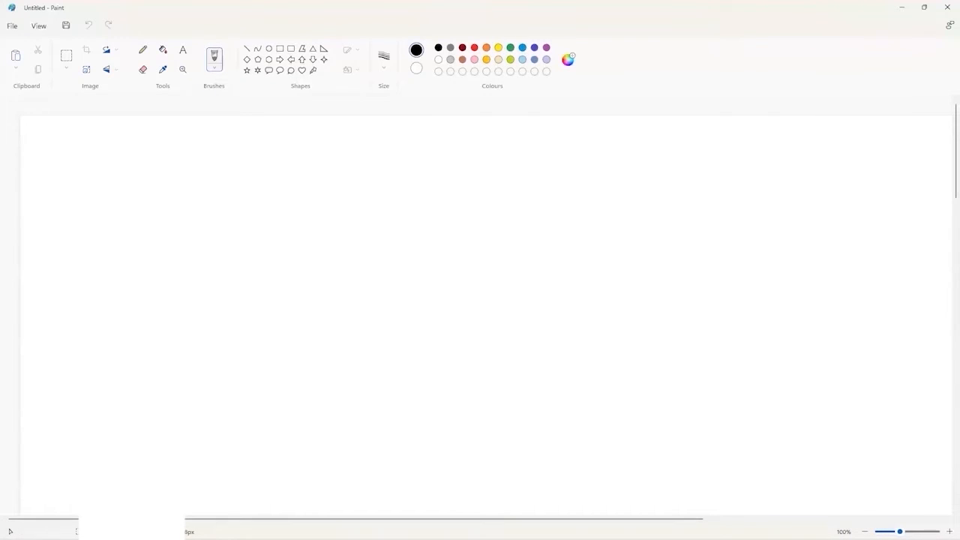
pyautogui.moveTo(246, 528)
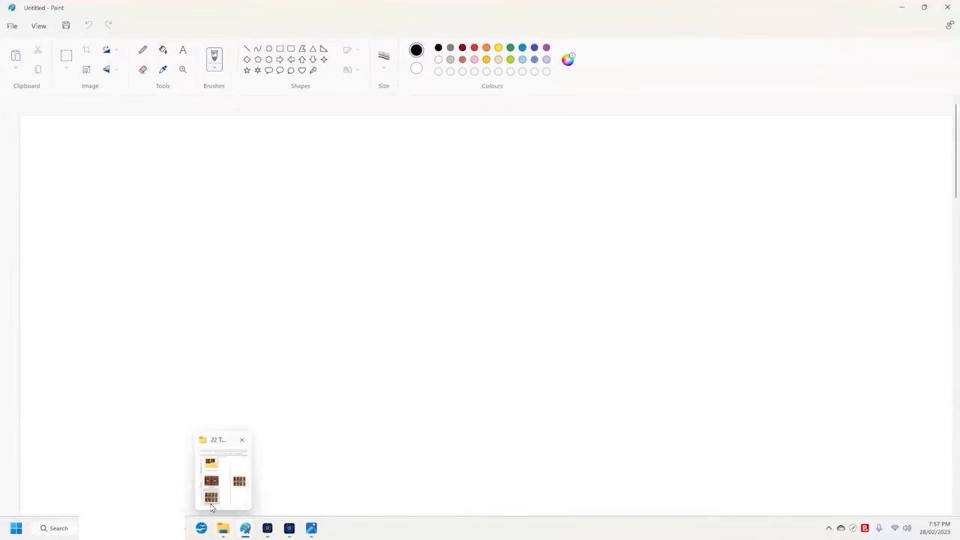
pyautogui.click(213, 507)
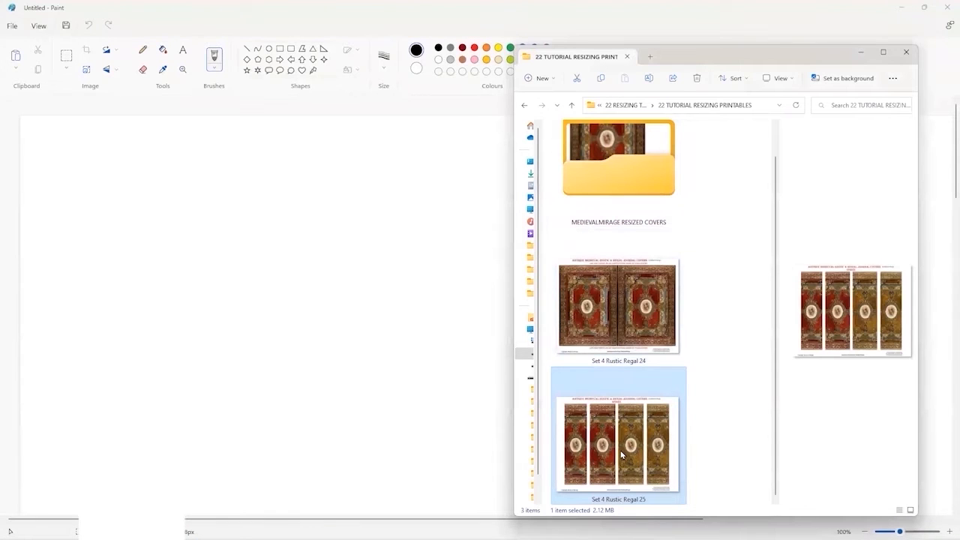
pyautogui.moveTo(622, 452)
pyautogui.mouseDown()
pyautogui.moveTo(270, 127)
pyautogui.moveTo(220, 264)
pyautogui.mouseUp()
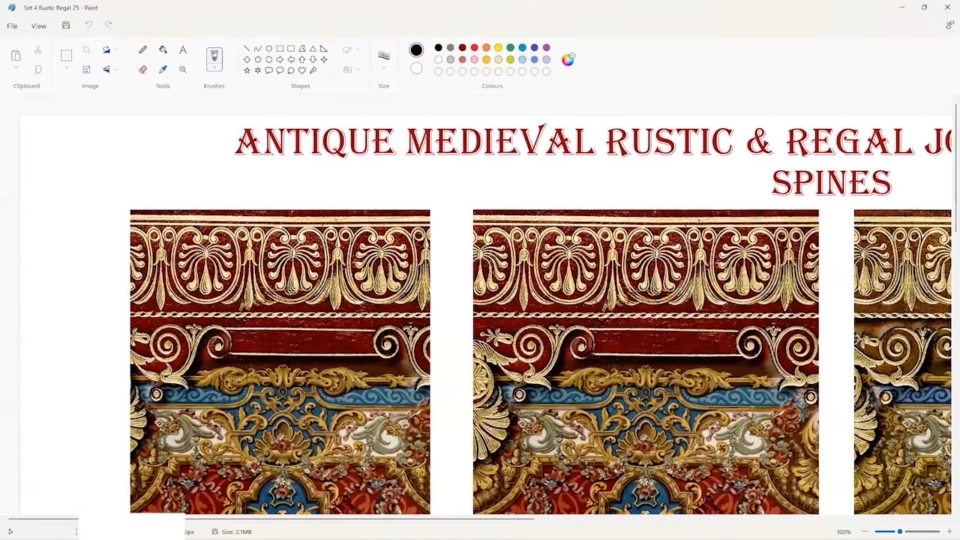
# Copy the second spine on the Set 4 Rustic Regal 25 sheet, the wider red one, with a selection of about 697 × 2189 px.
pyautogui.scroll(-3, 77, 155)
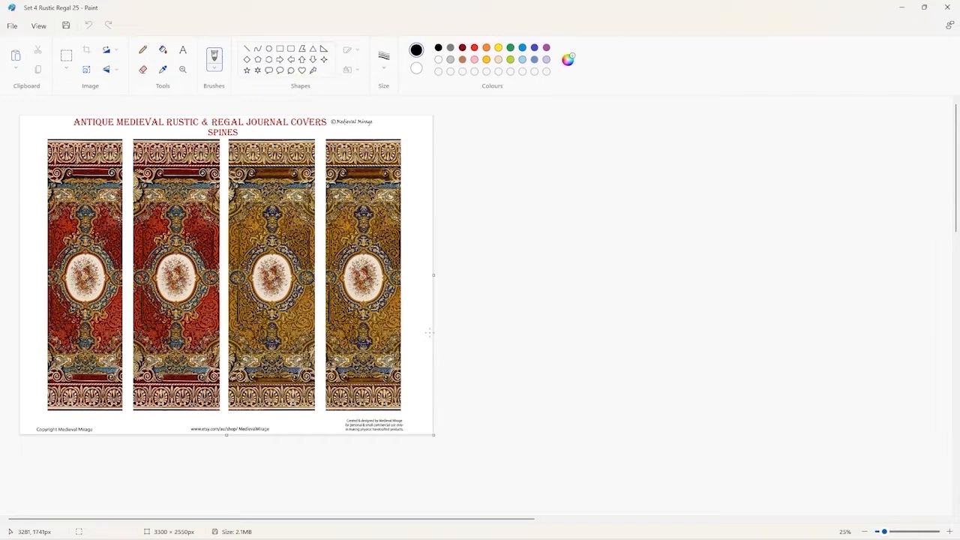
pyautogui.click(88, 25)
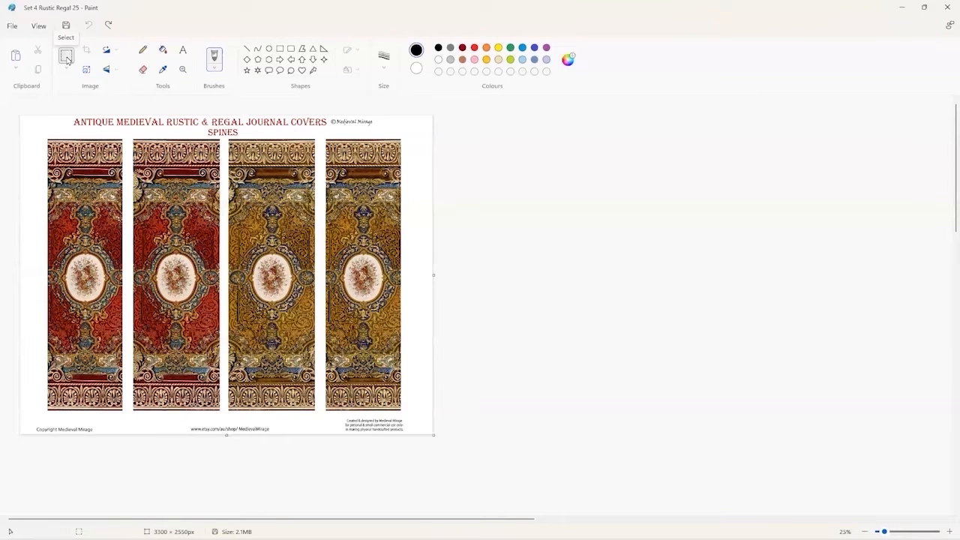
pyautogui.click(66, 58)
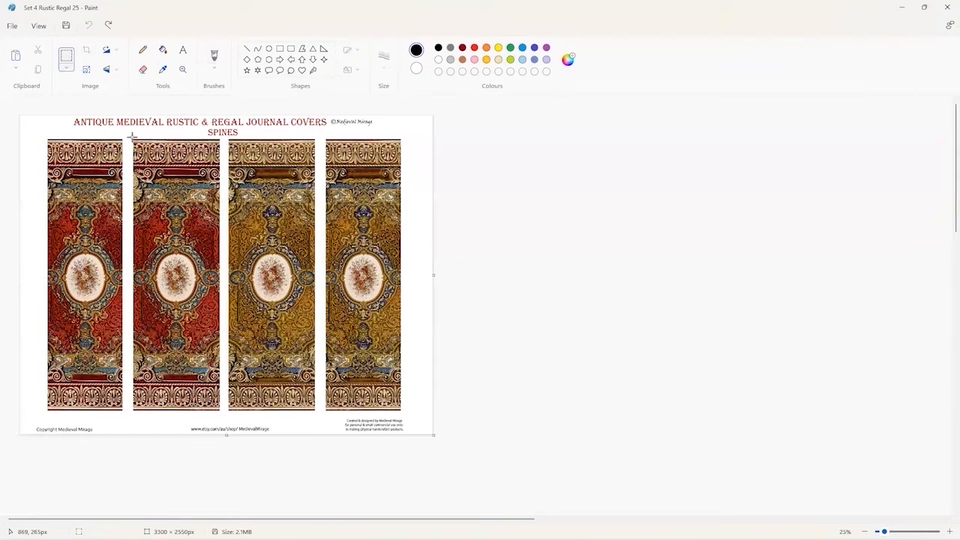
pyautogui.moveTo(133, 138); pyautogui.dragTo(220, 411)
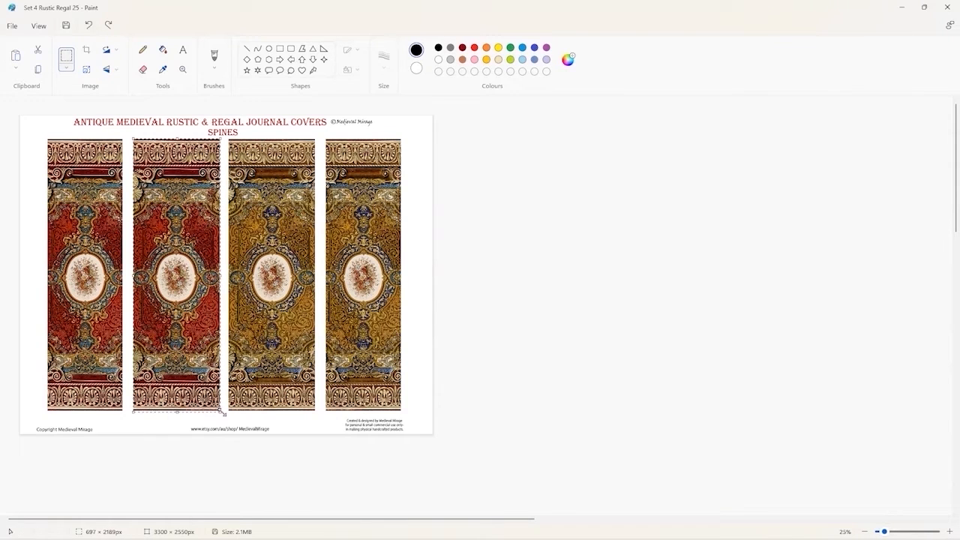
pyautogui.click(39, 71)
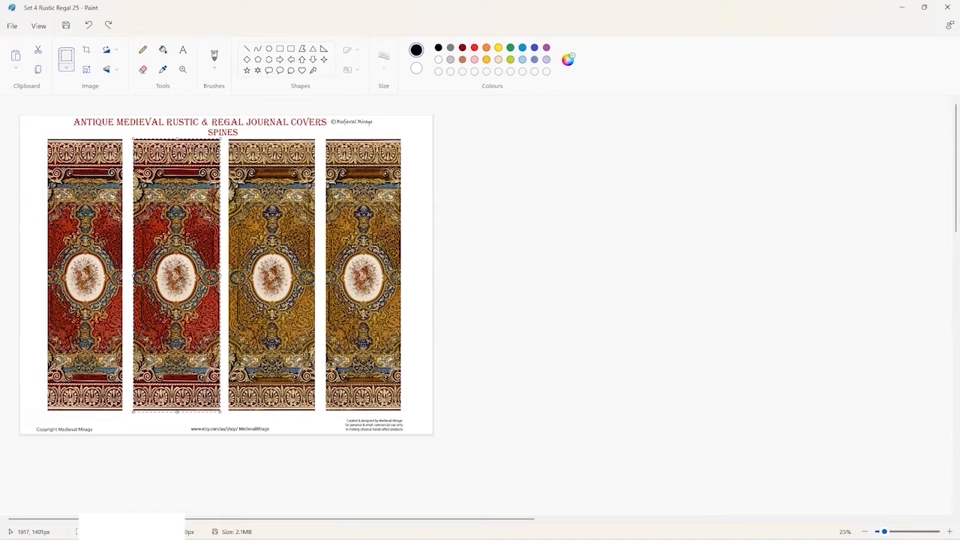
# Switch to the RESIZED Medieval Mirage Cover 8x6 Paint window and paste the copied spine into it.
pyautogui.moveTo(245, 528)
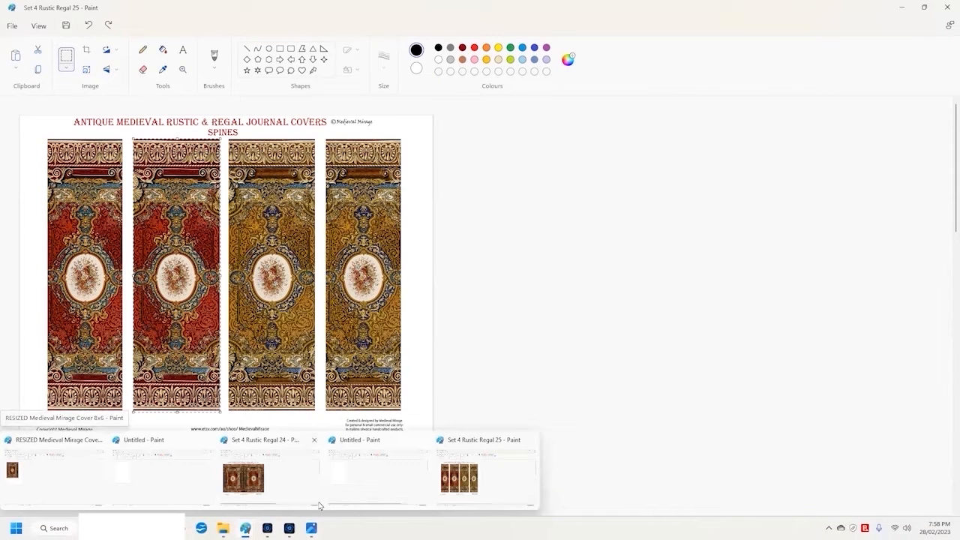
pyautogui.click(350, 488)
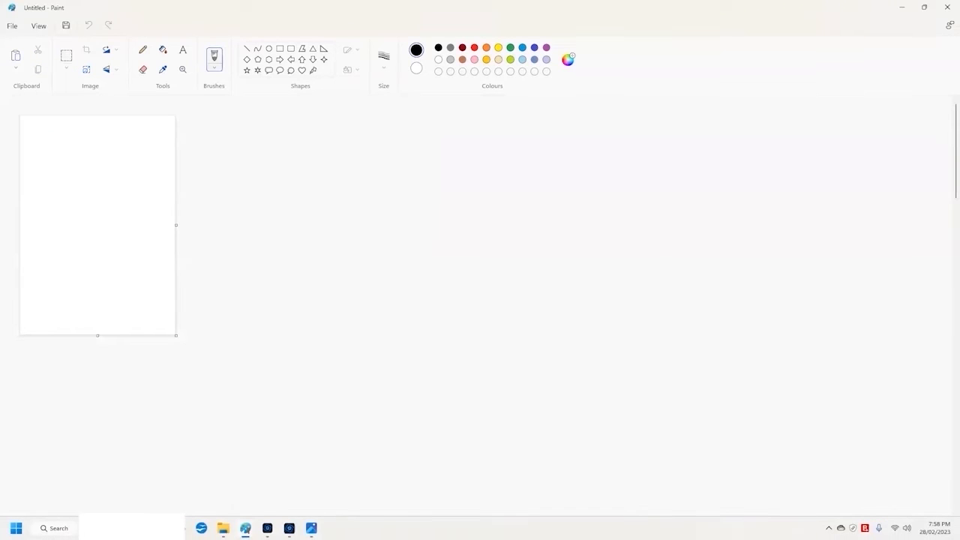
pyautogui.moveTo(246, 528)
pyautogui.click(54, 489)
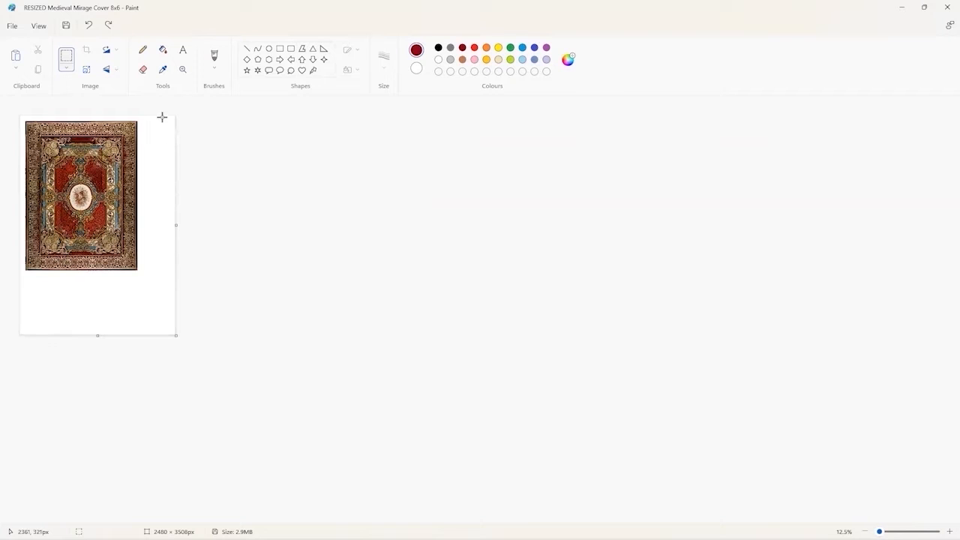
pyautogui.click(16, 56)
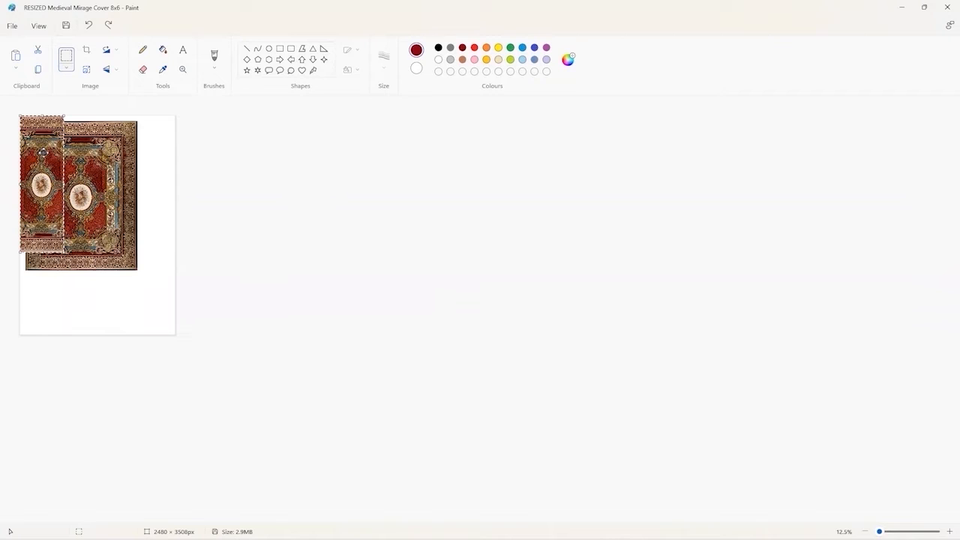
# Rotate the pasted spine by 90° and place it horizontally in the blank area below the cover.
pyautogui.moveTo(42, 154); pyautogui.dragTo(118, 216)
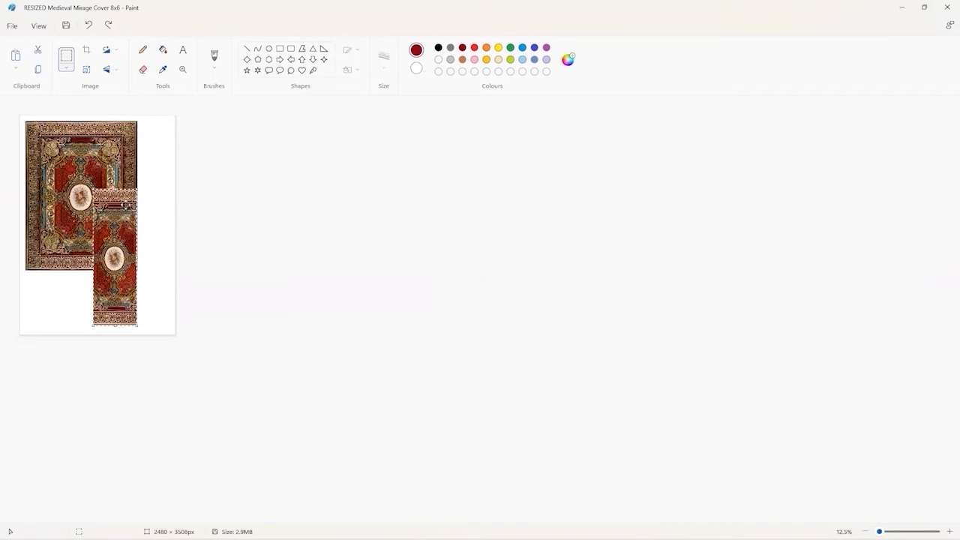
pyautogui.click(111, 53)
pyautogui.click(120, 69)
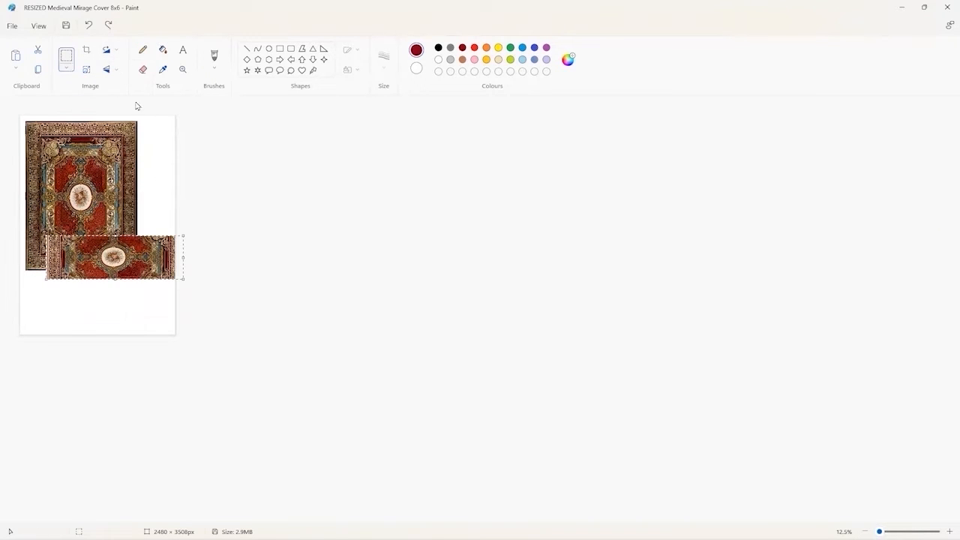
pyautogui.moveTo(143, 256); pyautogui.dragTo(120, 295)
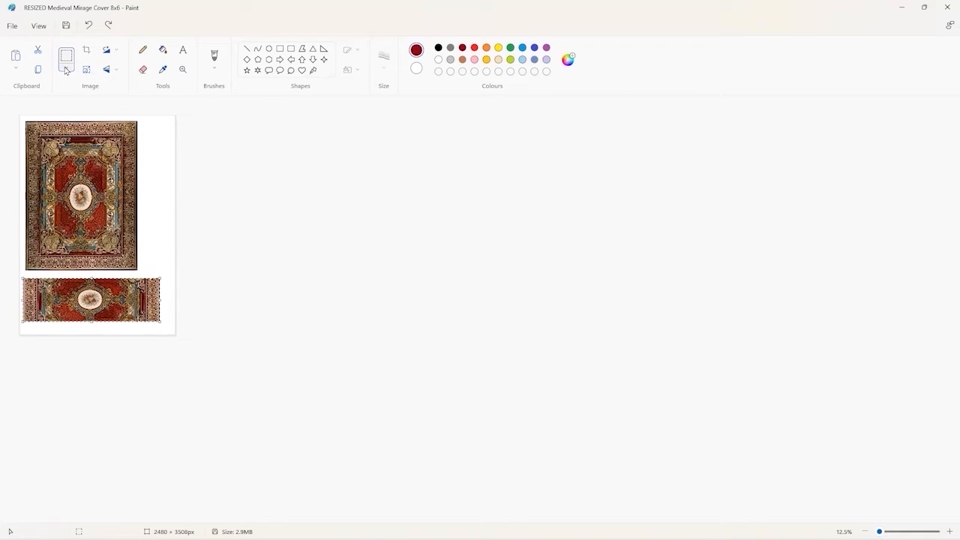
# Resize the selected spine in pixels to 2400 horizontally, with the aspect ratio unlocked.
pyautogui.click(87, 69)
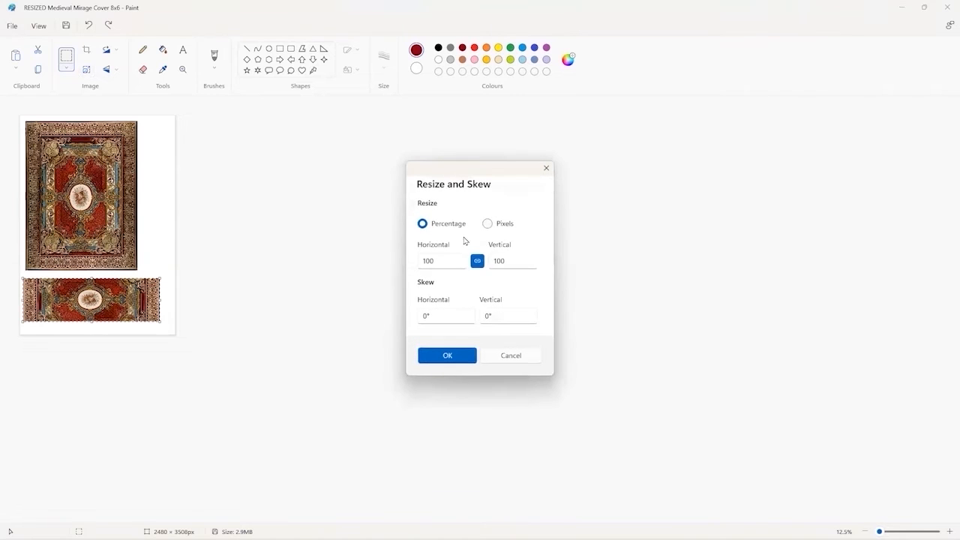
pyautogui.click(488, 224)
pyautogui.click(477, 263)
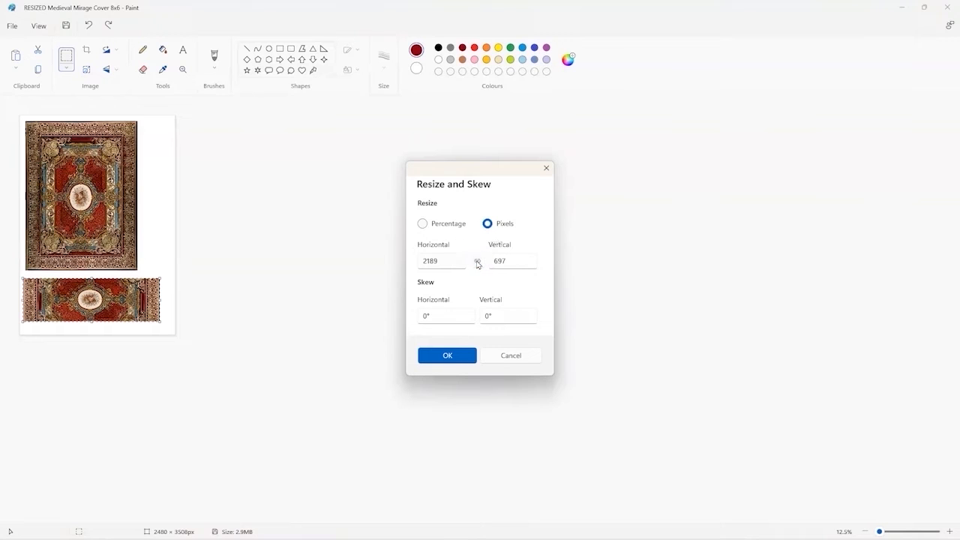
pyautogui.moveTo(445, 262); pyautogui.dragTo(417, 263)
pyautogui.press('BackSpace')
pyautogui.press('BackSpace')
pyautogui.press('BackSpace')
pyautogui.press('BackSpace')
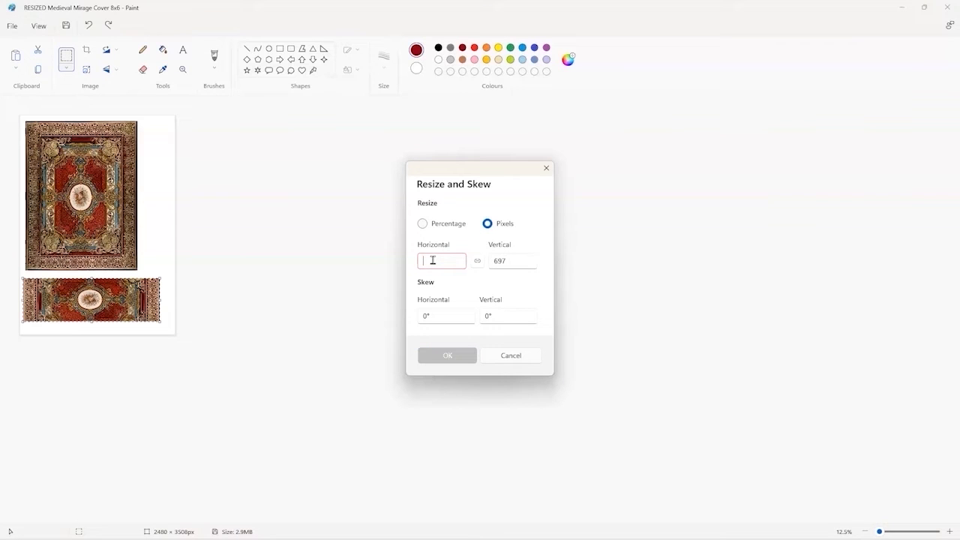
pyautogui.write('2400')
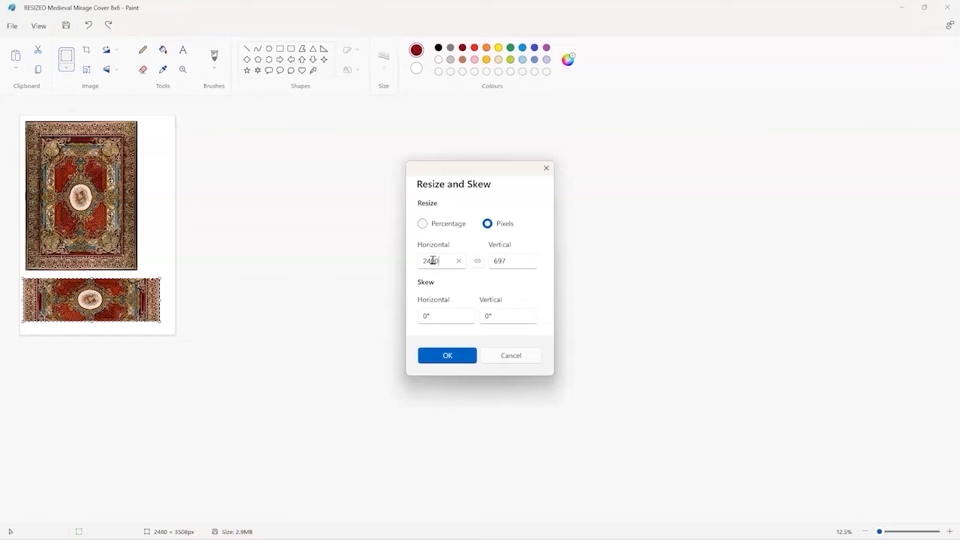
pyautogui.click(453, 356)
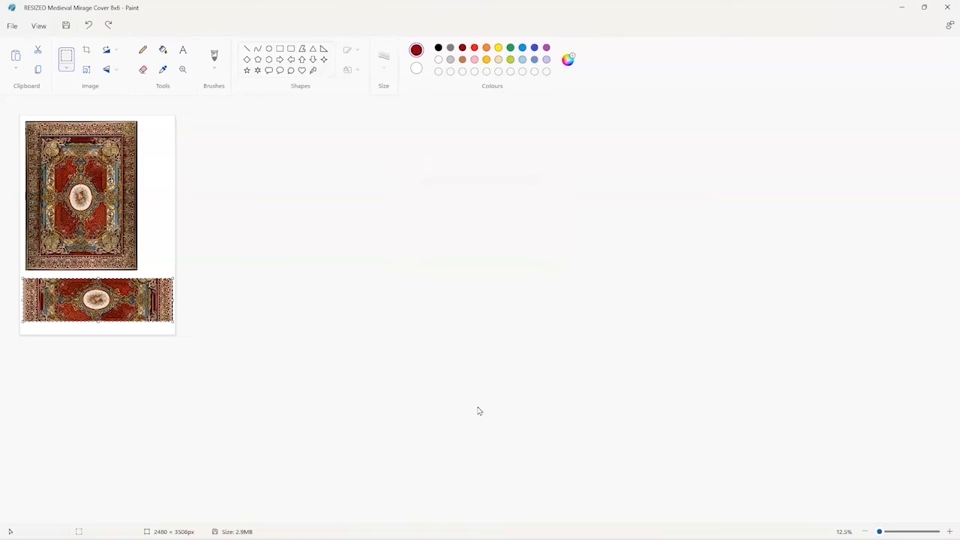
# Stretch the spine vertically to about 792 px high, keeping it just below the cover, and deselect it.
pyautogui.moveTo(54, 319); pyautogui.dragTo(53, 318)
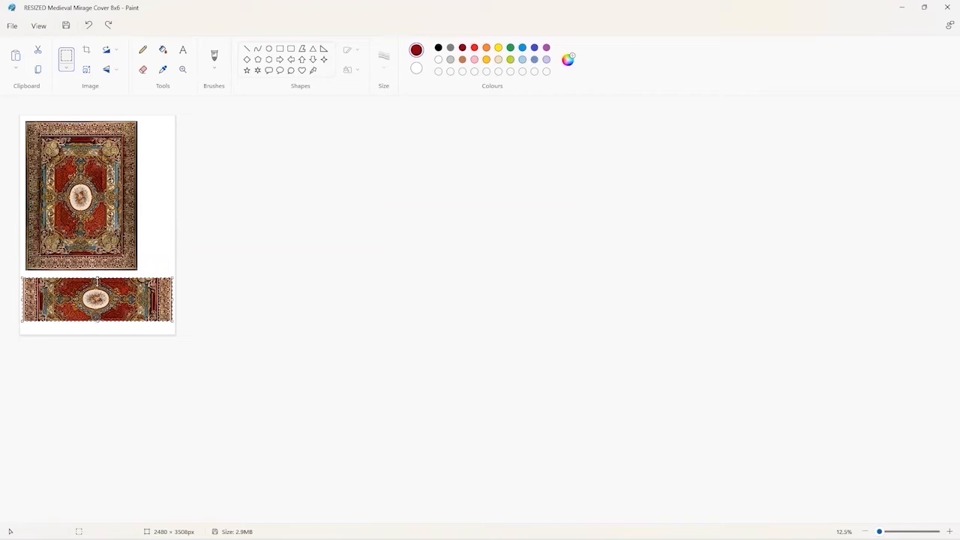
pyautogui.moveTo(97, 276); pyautogui.dragTo(97, 273)
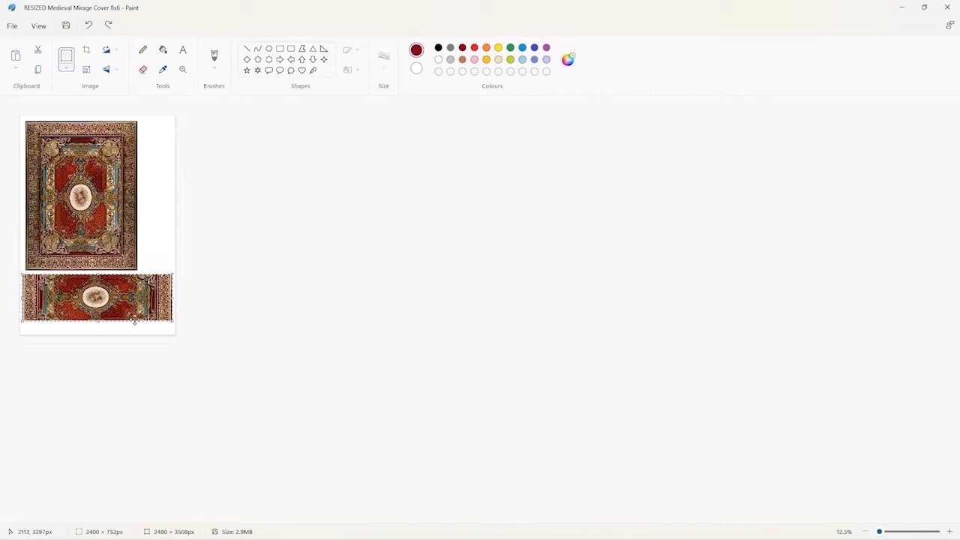
pyautogui.moveTo(97, 321); pyautogui.dragTo(97, 325)
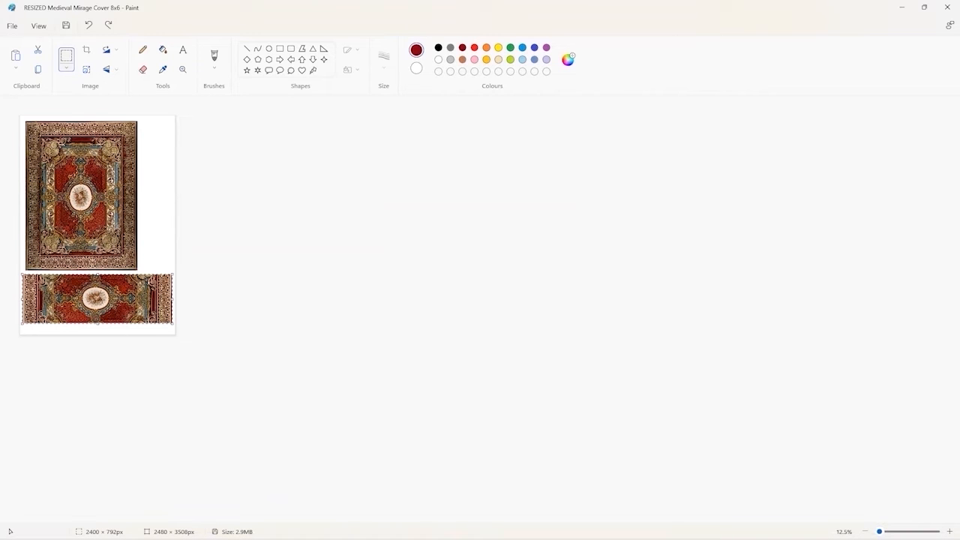
pyautogui.click(159, 172)
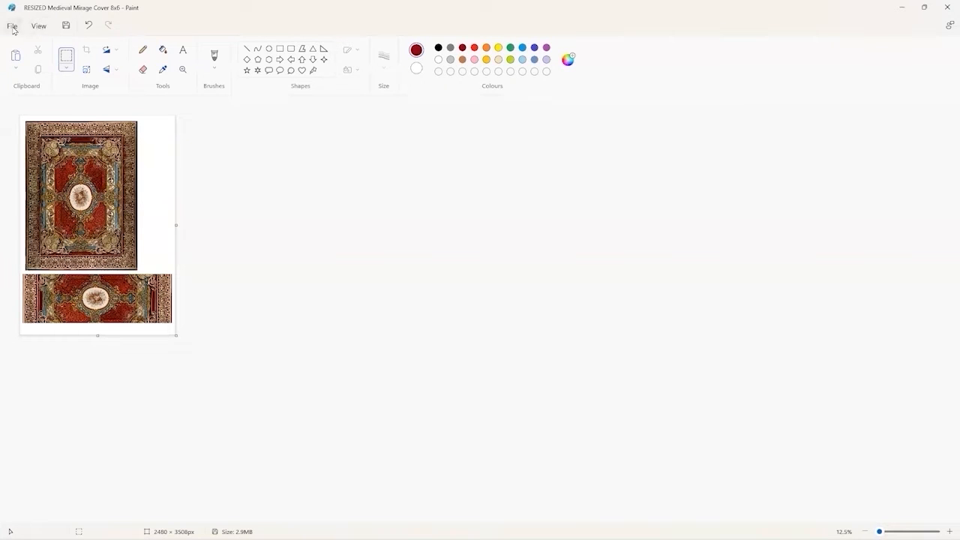
# Save the page as a JPEG named RESIZED Medieval Mirage Cover Spine 8x6 in the MEDIEVALMIRAGE RESIZED COVERS folder.
pyautogui.click(13, 27)
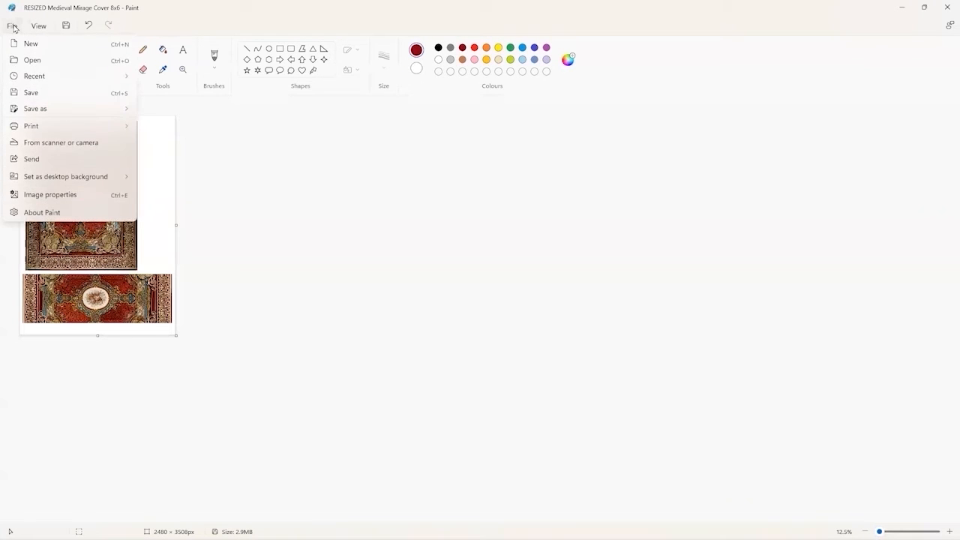
pyautogui.click(43, 110)
pyautogui.click(162, 126)
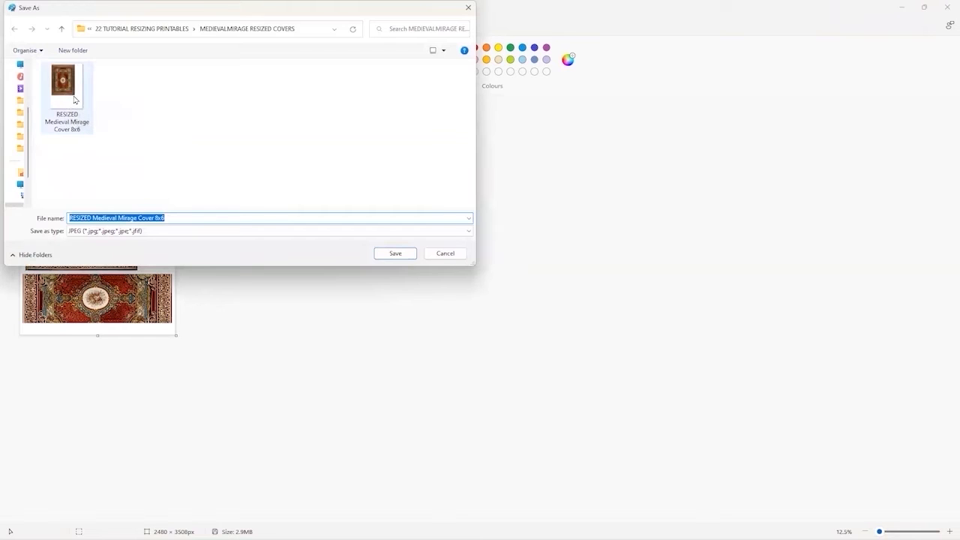
pyautogui.click(170, 218)
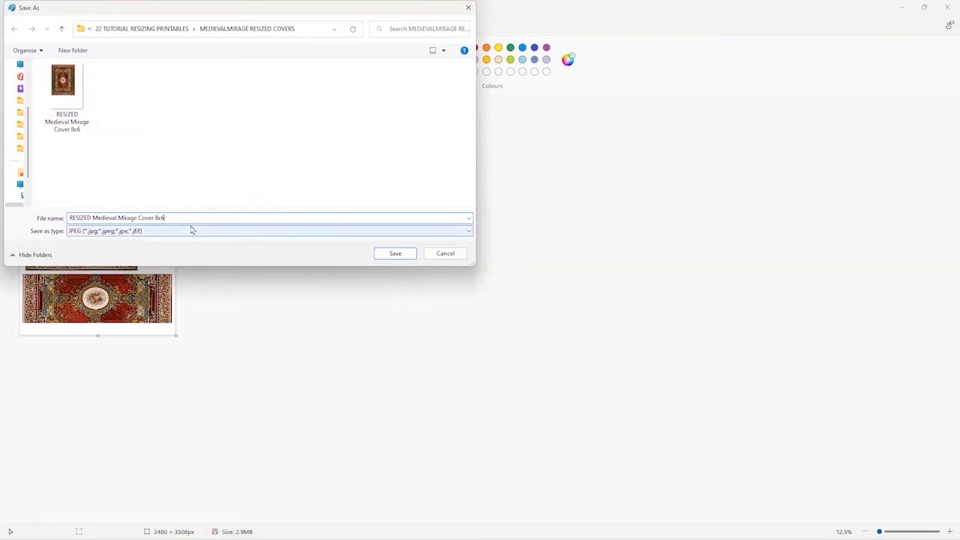
pyautogui.write('in')
pyautogui.press('BackSpace')
pyautogui.press('BackSpace')
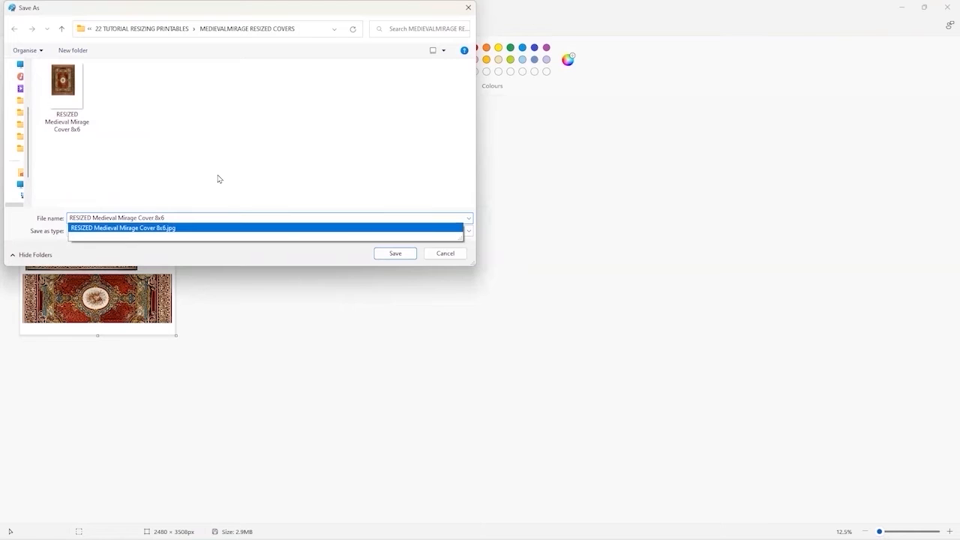
pyautogui.press('Left')
pyautogui.press('Left')
pyautogui.press('Left')
pyautogui.write('Spine')
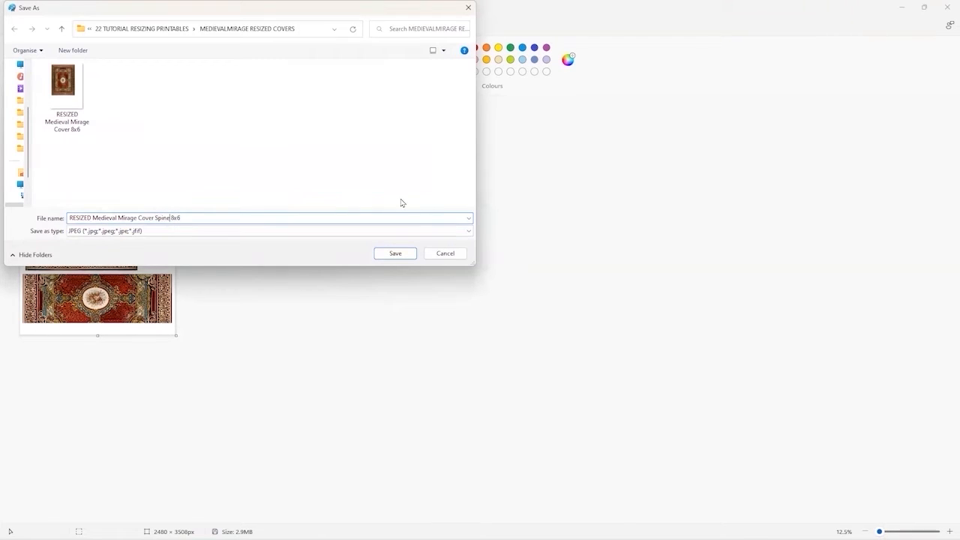
pyautogui.click(395, 253)
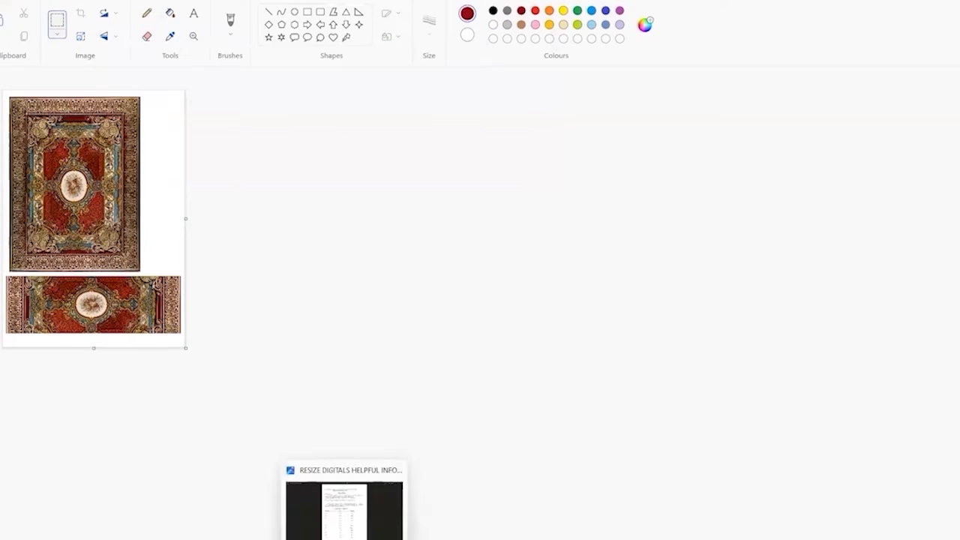
# Open the MEDIEVALMIRAGE RESIZED COVERS folder in File Explorer and preview the RESIZED Medieval Mirage Cover Spine 8x6 file.
pyautogui.click(322, 538)
pyautogui.doubleClick(694, 150)
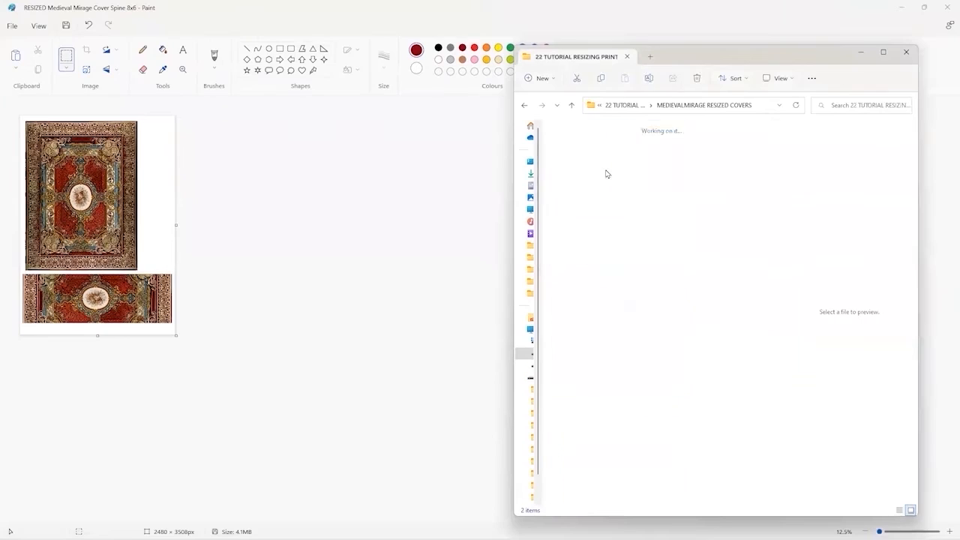
pyautogui.click(722, 141)
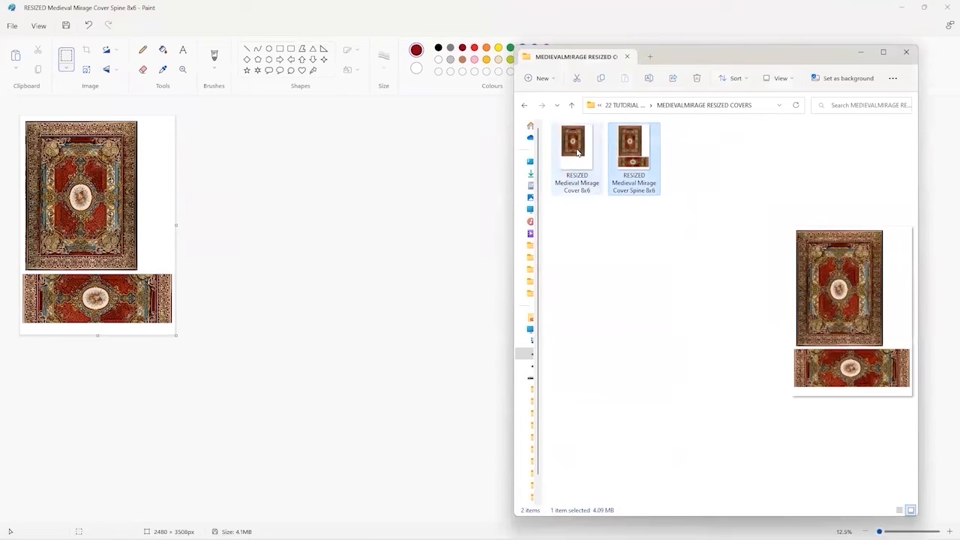
pyautogui.press('Left')
pyautogui.click(634, 154)
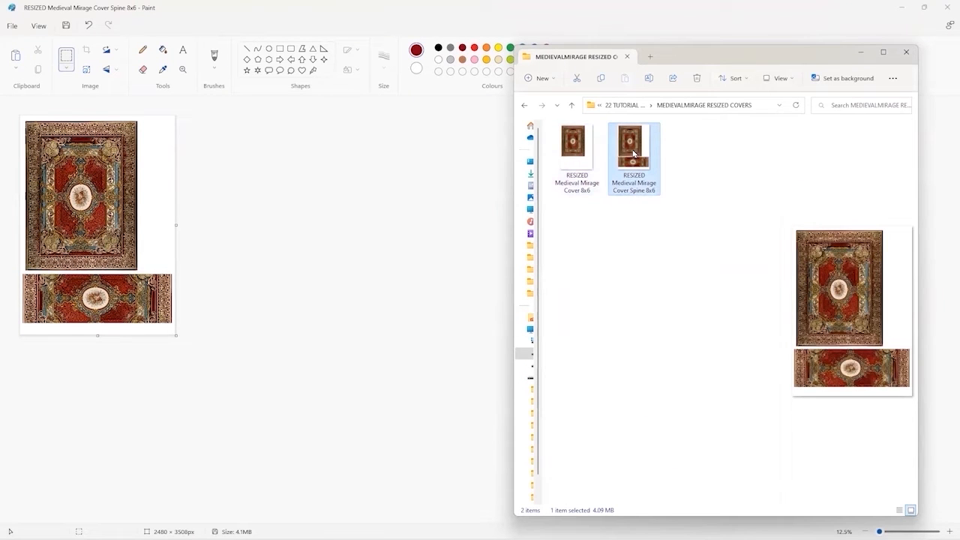
# Open the picture printing dialog for the RESIZED Medieval Mirage Cover Spine 8x6 file.
pyautogui.rightClick(634, 154)
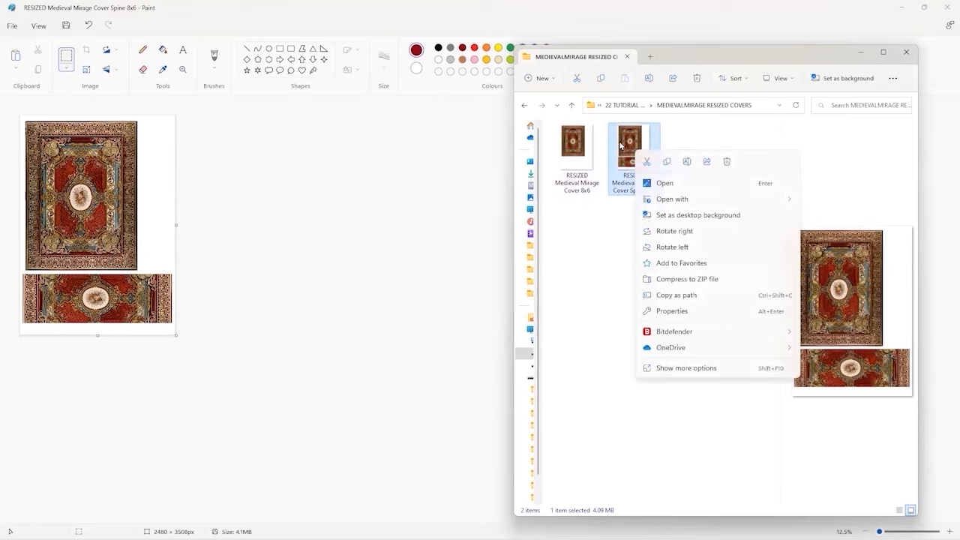
pyautogui.click(690, 370)
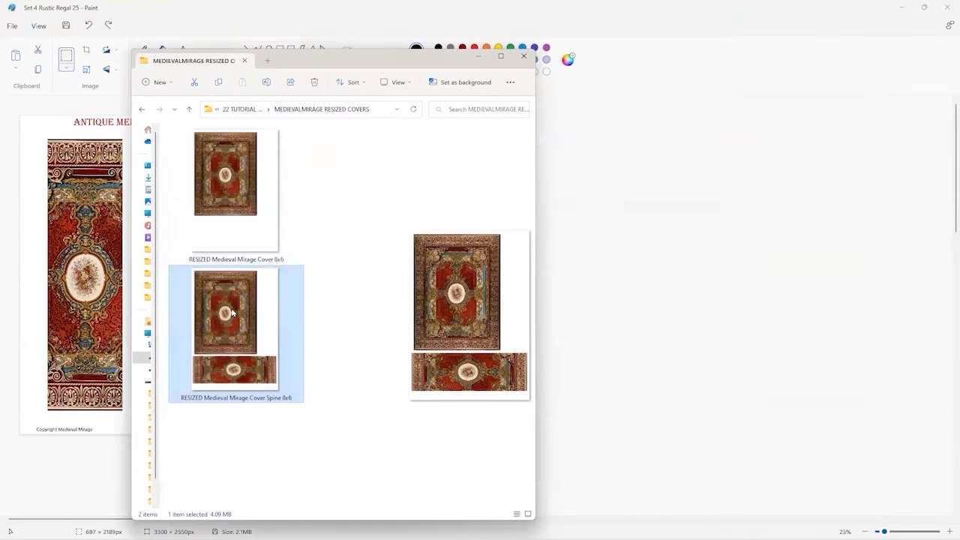
pyautogui.rightClick(232, 311)
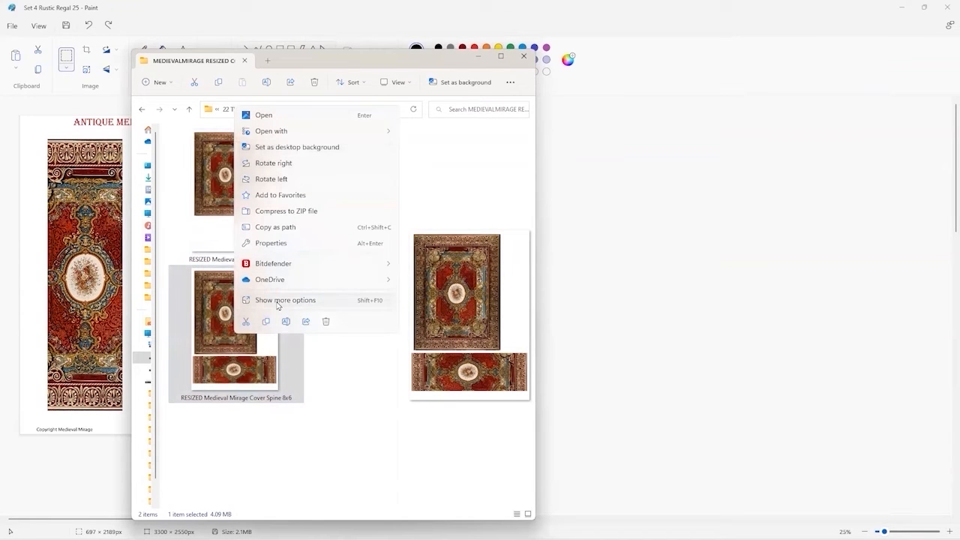
pyautogui.click(214, 324)
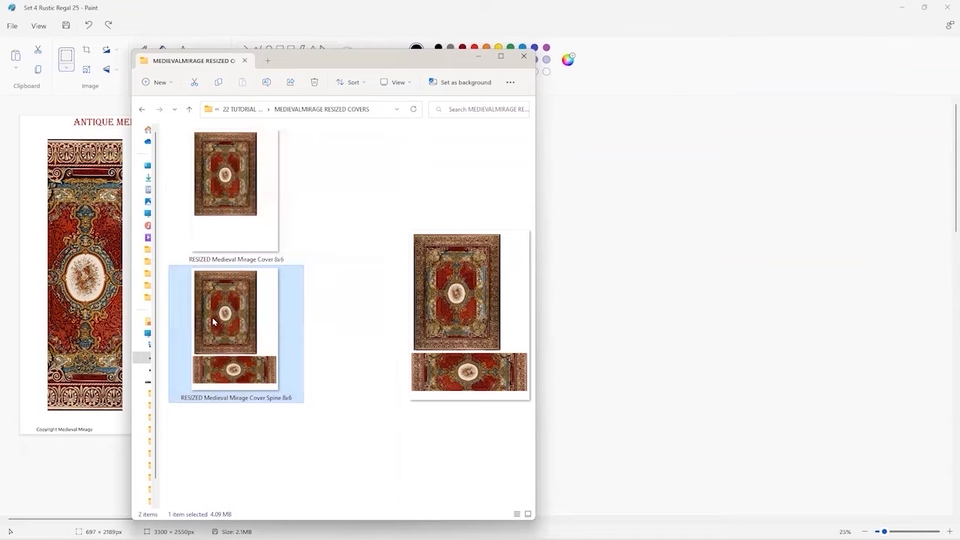
pyautogui.rightClick(216, 324)
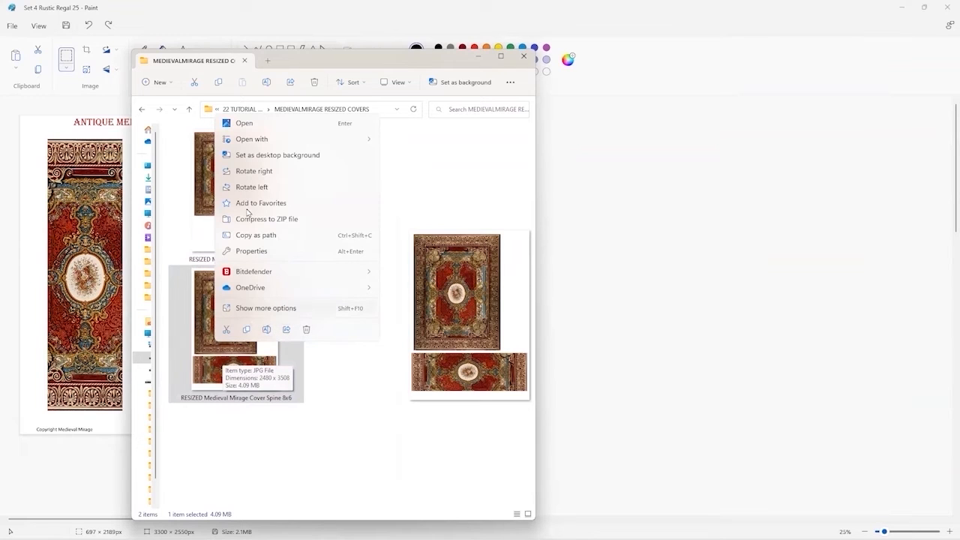
pyautogui.click(255, 308)
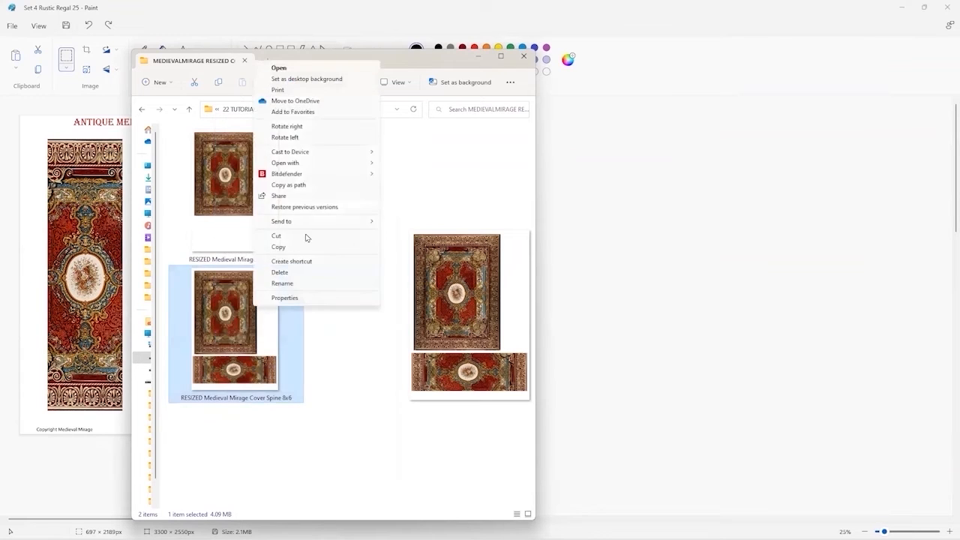
pyautogui.click(277, 90)
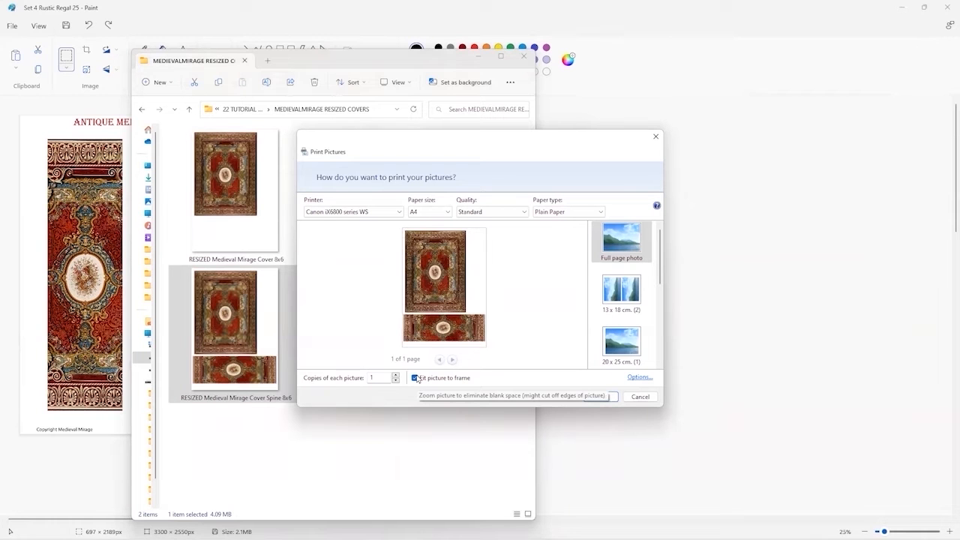
# Turn off fitting the picture to the frame and set the paper type to Matte Photo Paper.
pyautogui.click(415, 378)
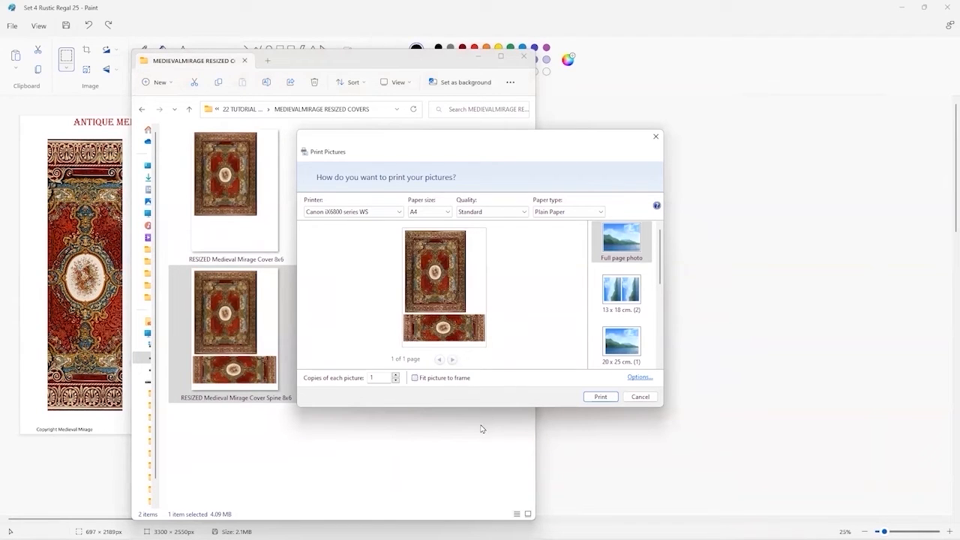
pyautogui.click(555, 214)
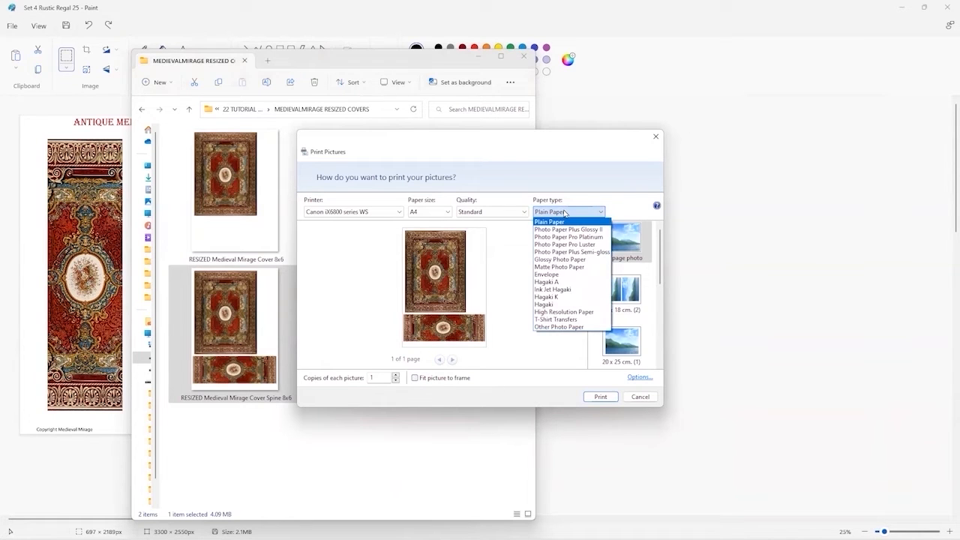
pyautogui.click(561, 267)
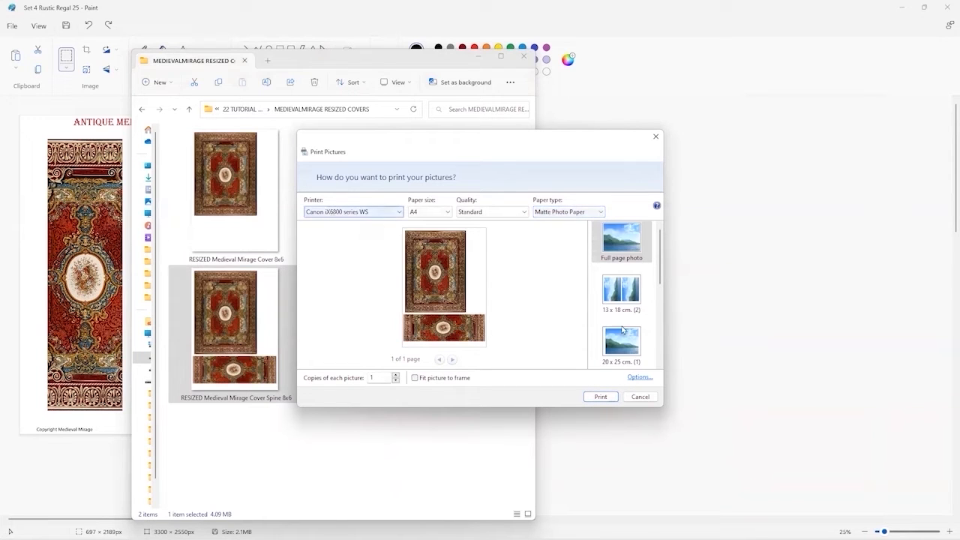
# Check the printer's quick setup and page layout options in its properties.
pyautogui.click(639, 378)
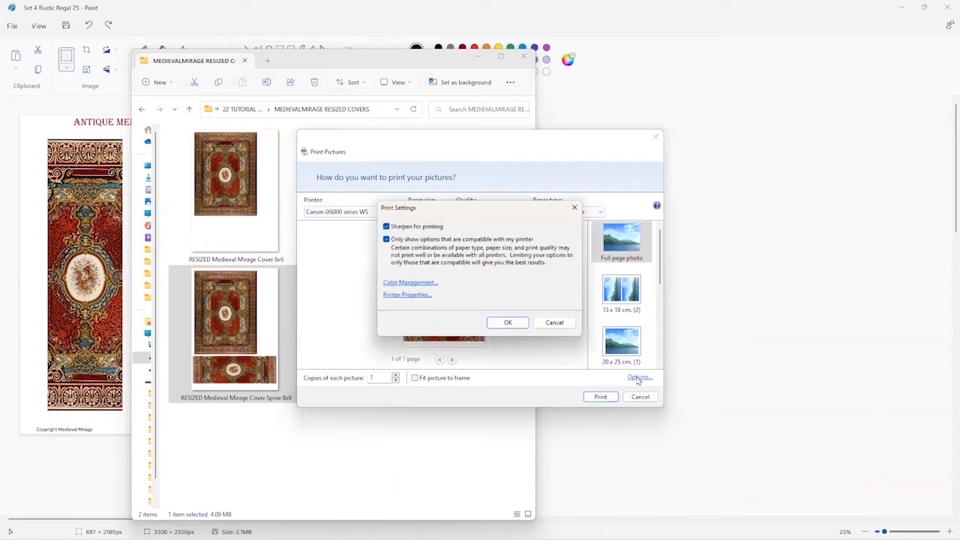
pyautogui.click(400, 296)
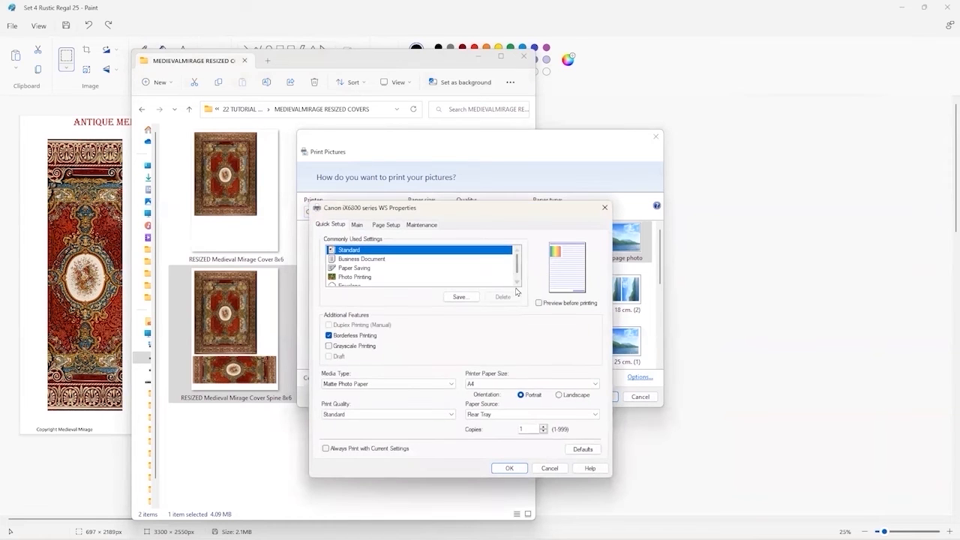
pyautogui.click(390, 227)
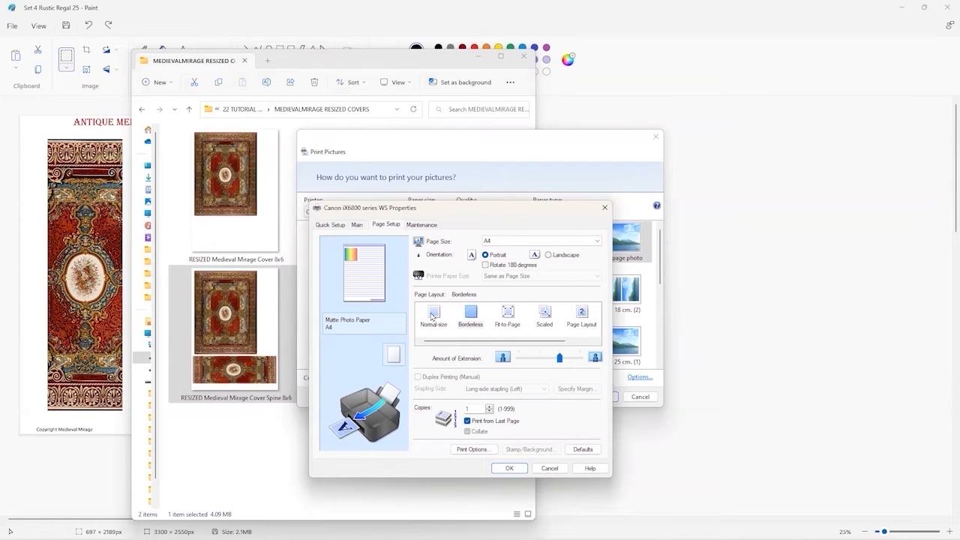
pyautogui.click(510, 468)
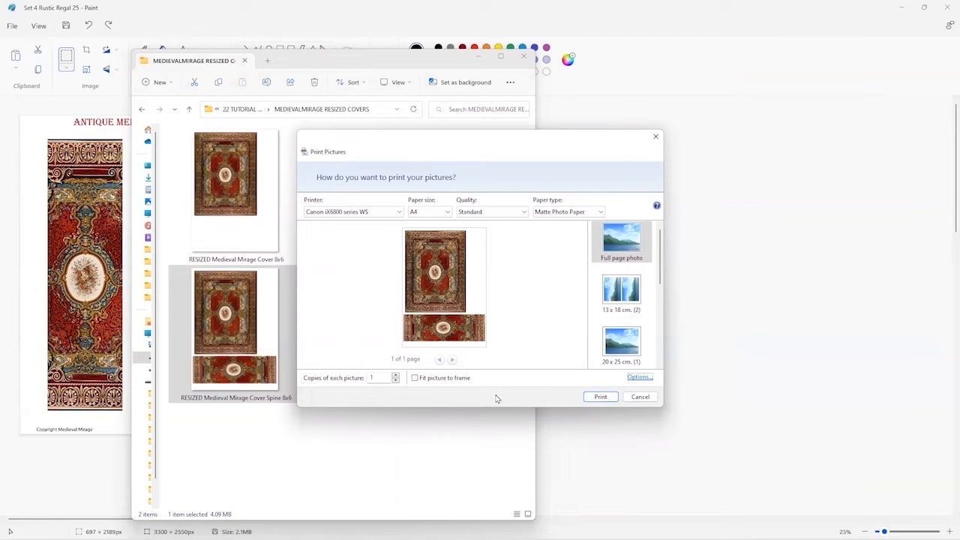
# Set the paper type back to Plain Paper, leaving frame fitting off, and close the print dialog without printing.
pyautogui.click(414, 378)
pyautogui.click(415, 378)
pyautogui.click(557, 213)
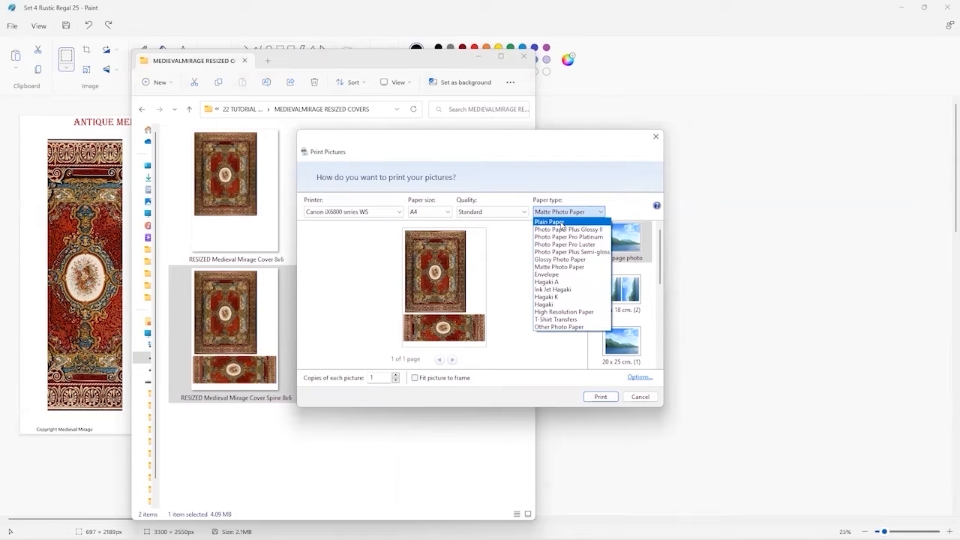
pyautogui.click(562, 222)
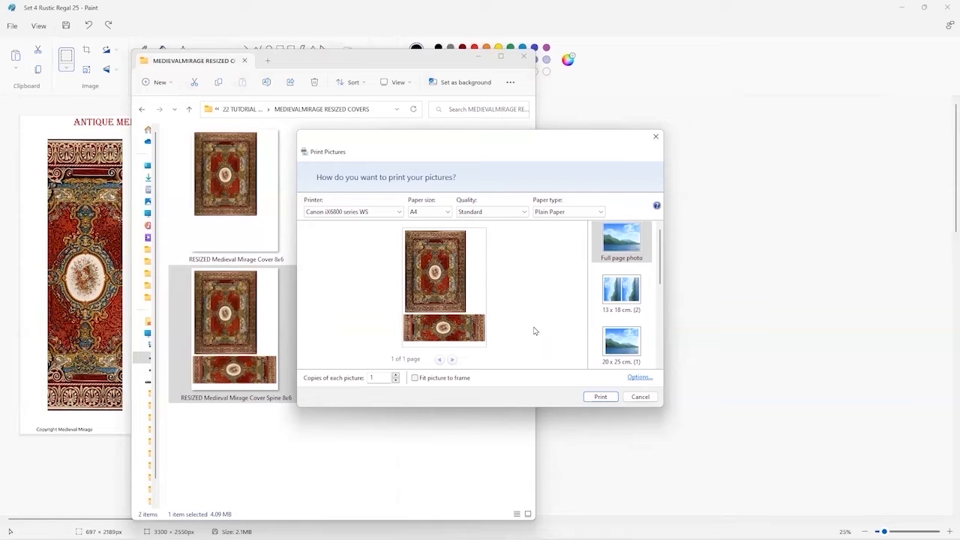
pyautogui.click(641, 397)
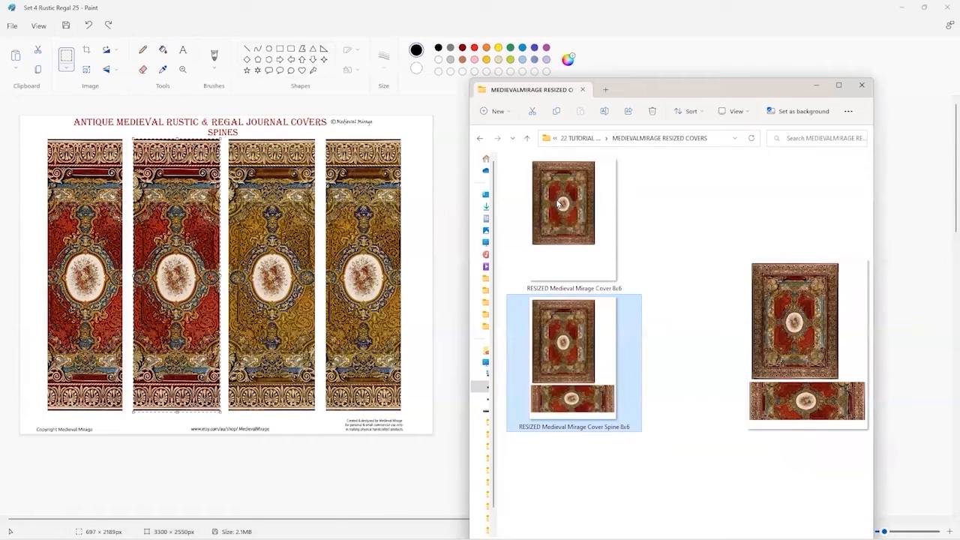
# Open RESIZED Medieval Mirage Cover 8x6 in the Paint window, discarding the unsaved changes to Set 4 Rustic Regal 25.
pyautogui.rightClick(559, 203)
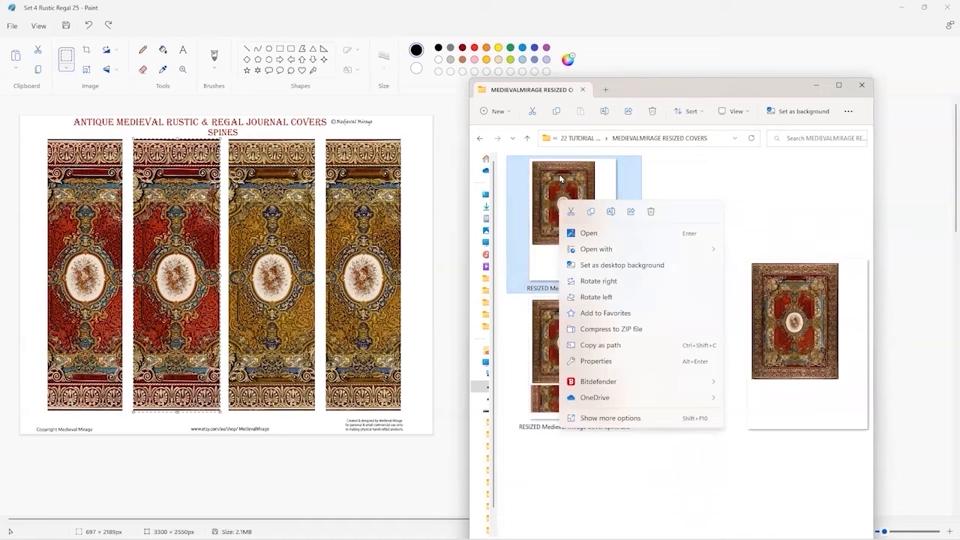
pyautogui.click(563, 180)
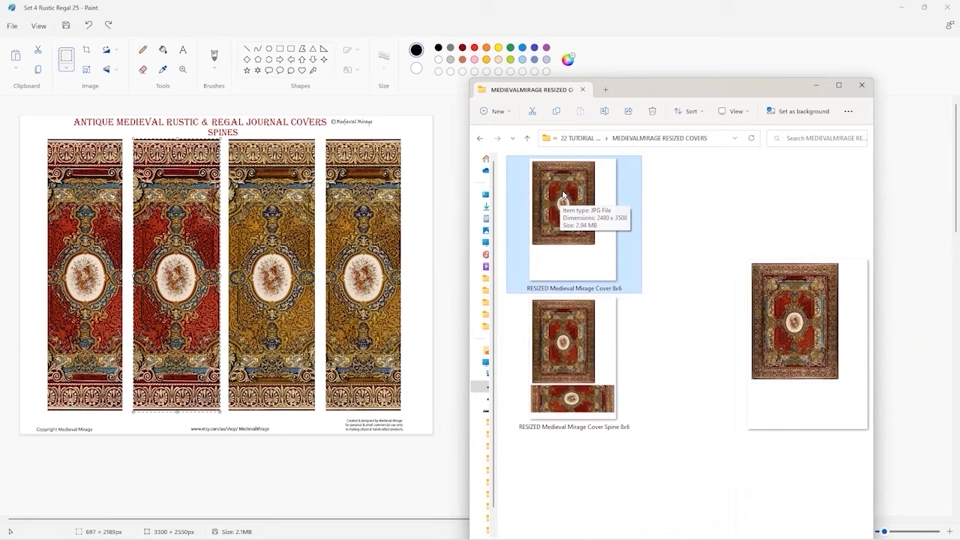
pyautogui.moveTo(564, 195)
pyautogui.mouseDown()
pyautogui.moveTo(568, 167)
pyautogui.moveTo(433, 142)
pyautogui.moveTo(319, 219)
pyautogui.mouseUp()
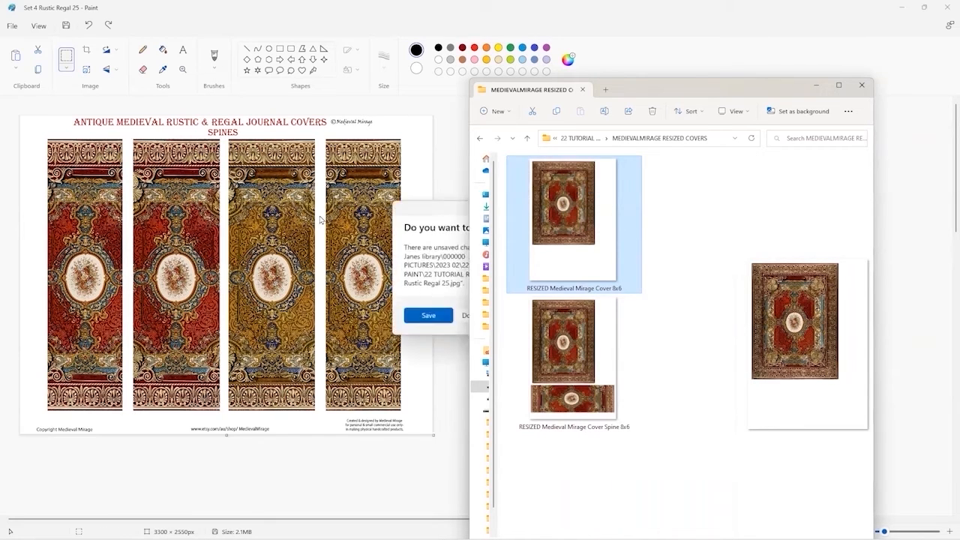
pyautogui.click(439, 226)
pyautogui.moveTo(448, 206); pyautogui.dragTo(308, 197)
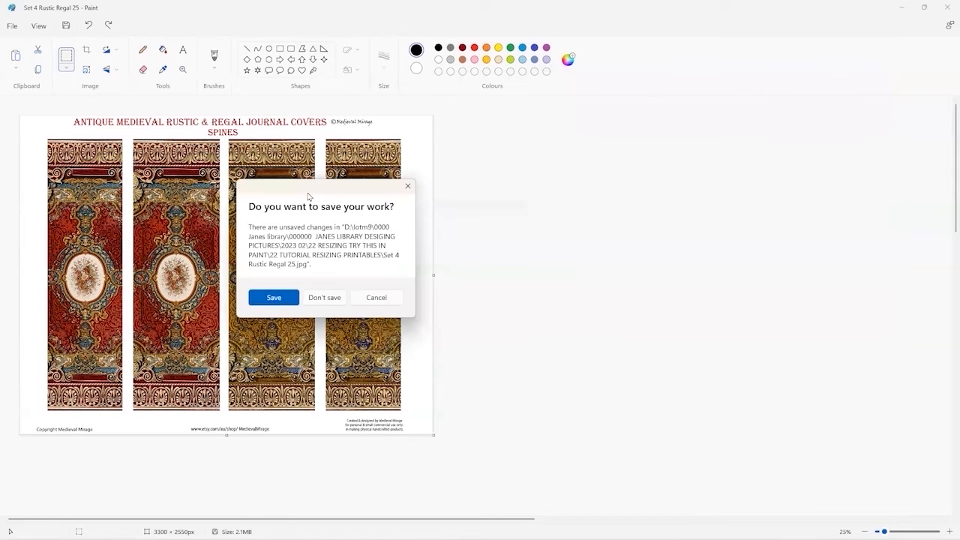
pyautogui.click(326, 298)
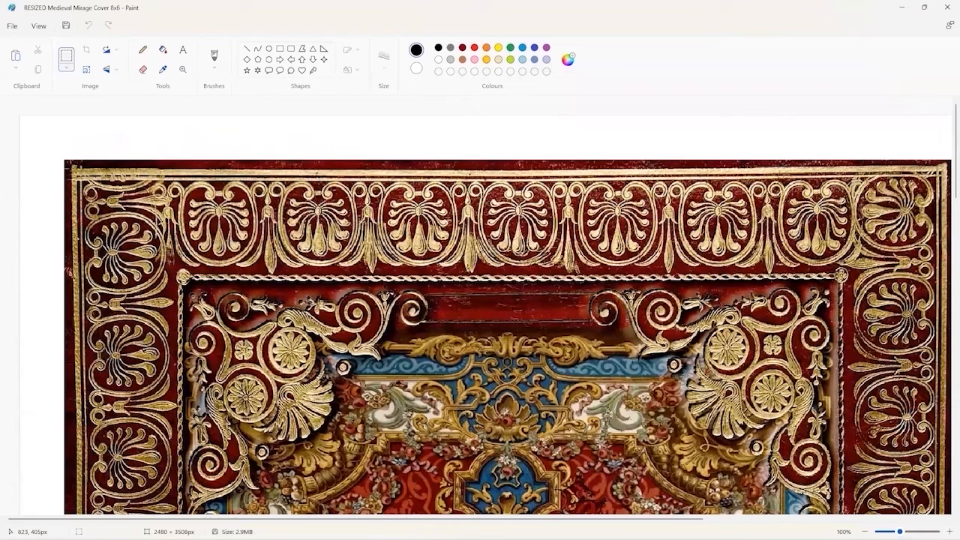
pyautogui.scroll(-3, 431, 318)
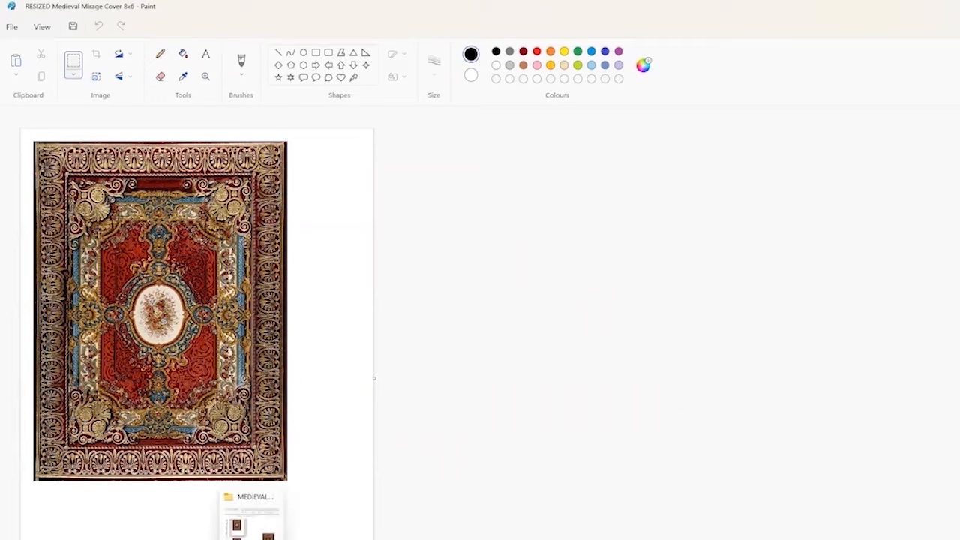
# Go up to the 22 TUTORIAL RESIZING PRINTABLES folder and open Set 4 Rustic Regal 25 in the Paint window.
pyautogui.click(251, 525)
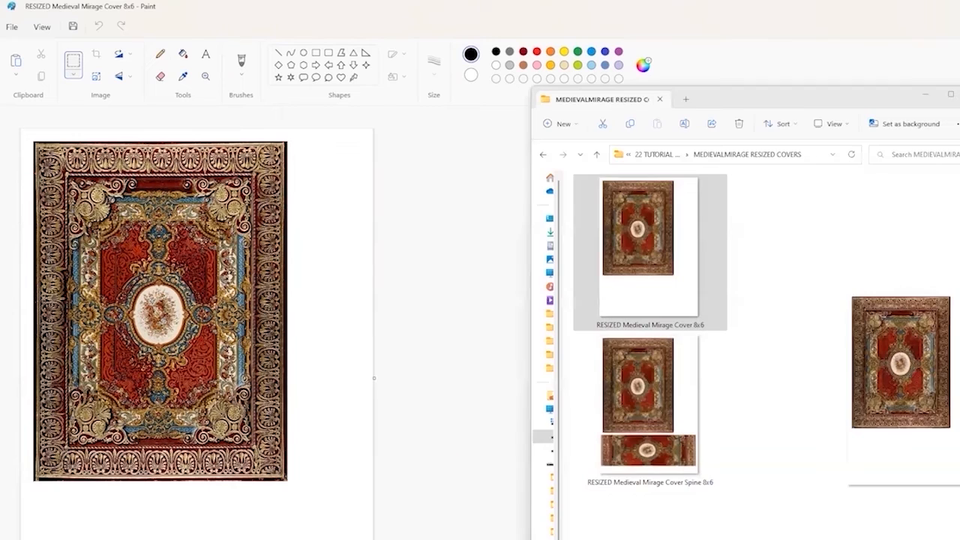
pyautogui.click(597, 154)
pyautogui.scroll(-1, 754, 454)
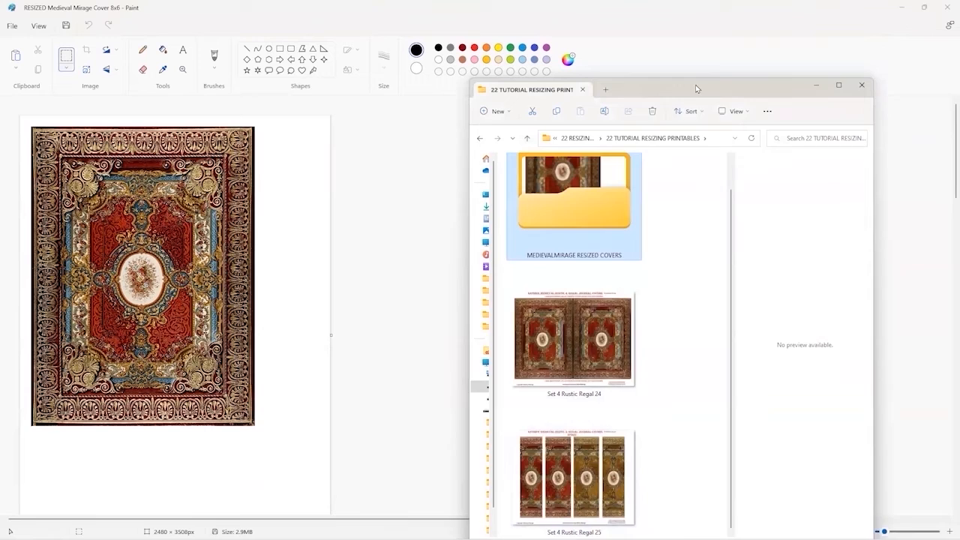
pyautogui.moveTo(696, 89); pyautogui.dragTo(839, 69)
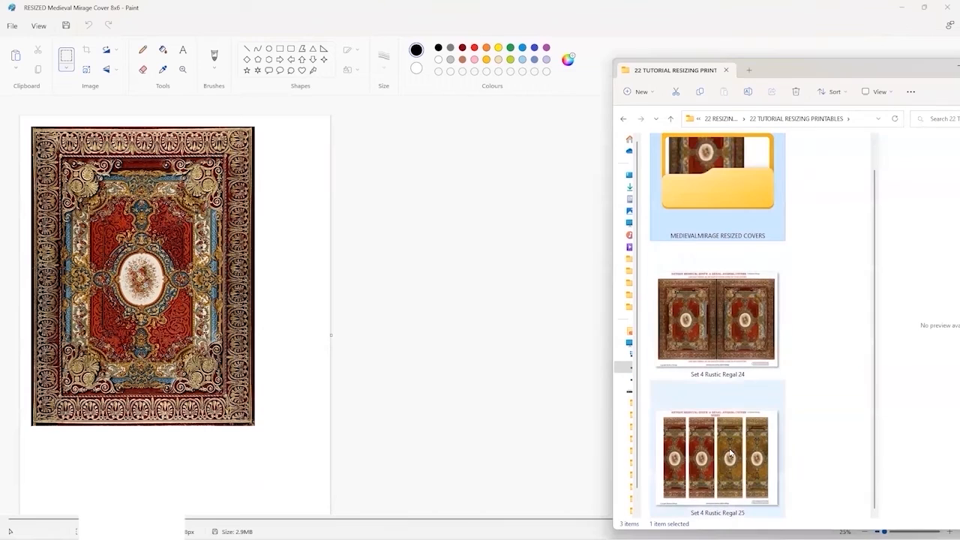
pyautogui.click(718, 456)
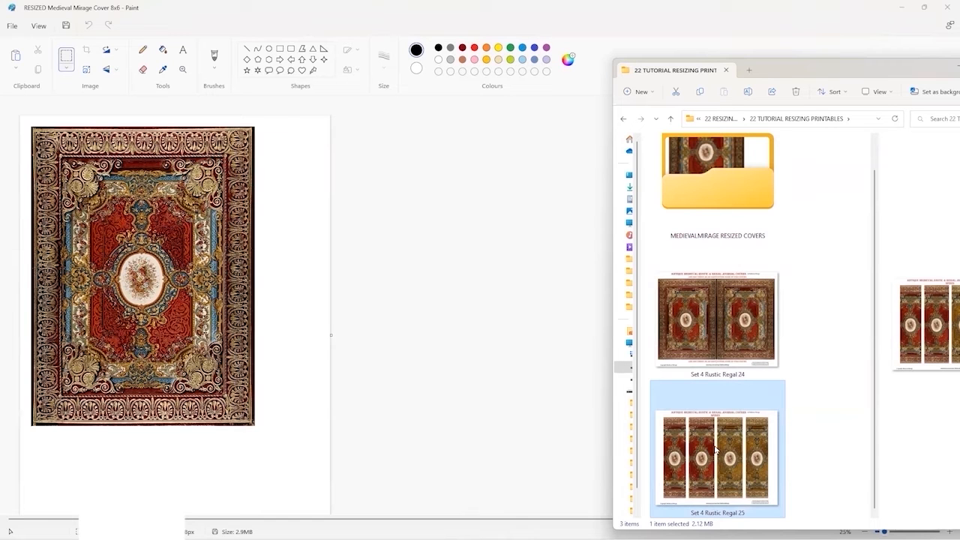
pyautogui.moveTo(717, 450)
pyautogui.mouseDown()
pyautogui.moveTo(762, 384)
pyautogui.moveTo(578, 185)
pyautogui.moveTo(394, 217)
pyautogui.mouseUp()
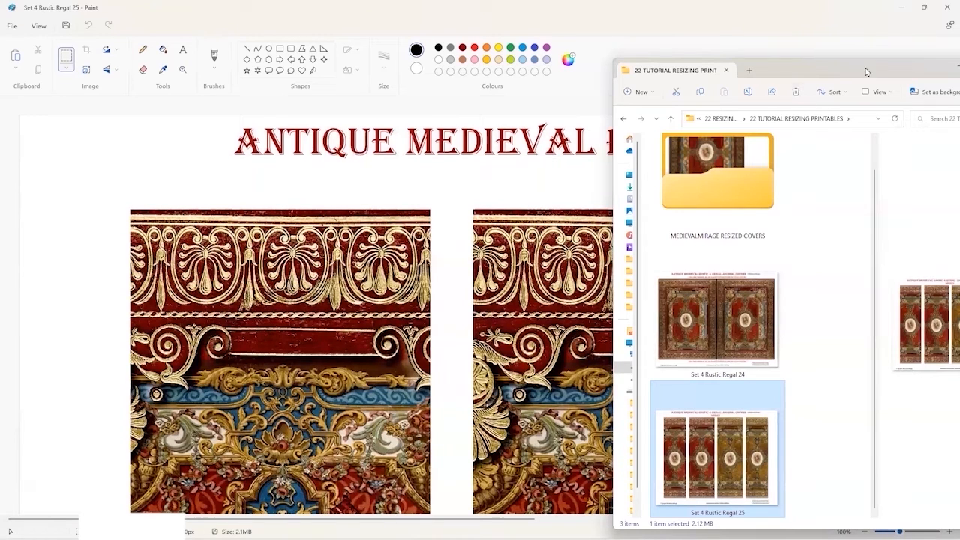
pyautogui.moveTo(872, 69)
pyautogui.mouseDown()
pyautogui.moveTo(823, 80)
pyautogui.moveTo(696, 61)
pyautogui.mouseUp()
pyautogui.click(788, 60)
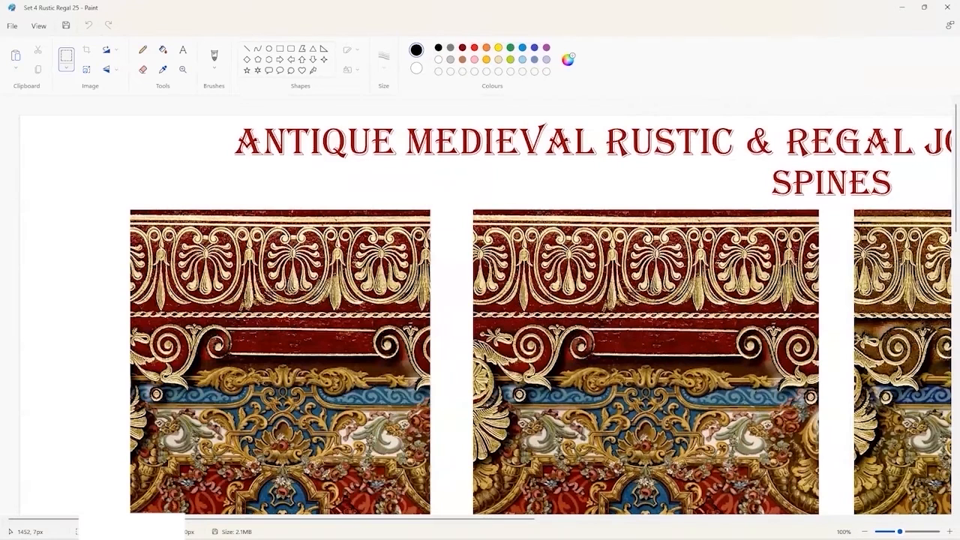
pyautogui.click(885, 531)
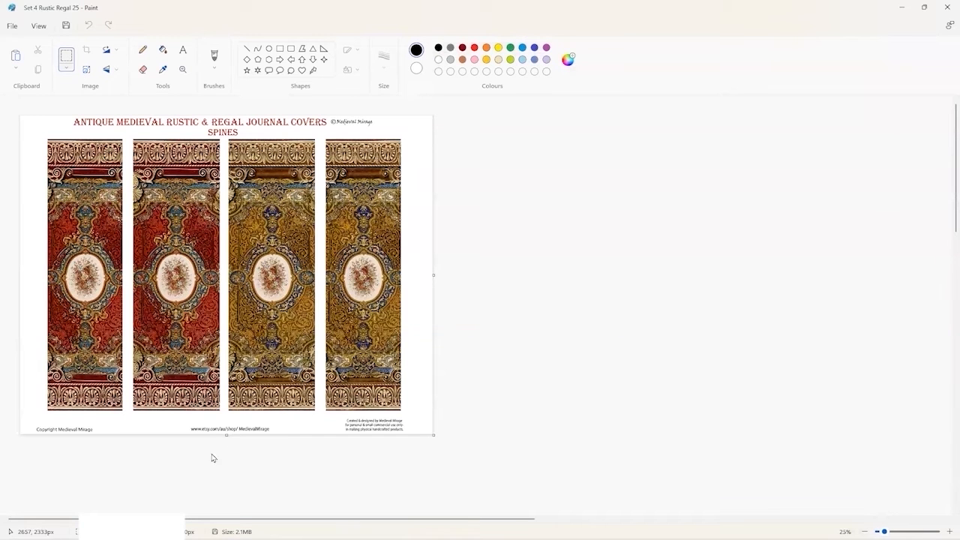
# Switch to OpenOffice and create a new blank text document.
pyautogui.moveTo(245, 528)
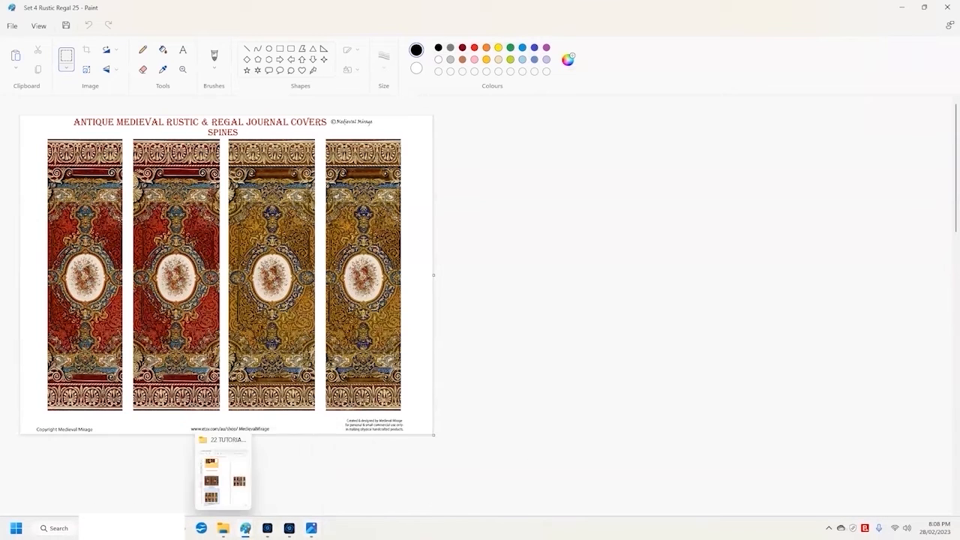
pyautogui.moveTo(289, 528)
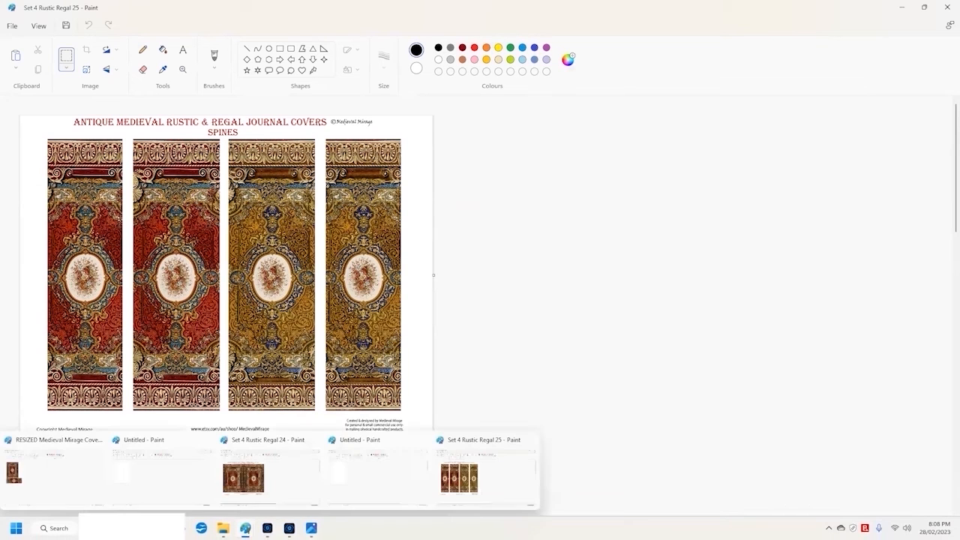
pyautogui.click(201, 528)
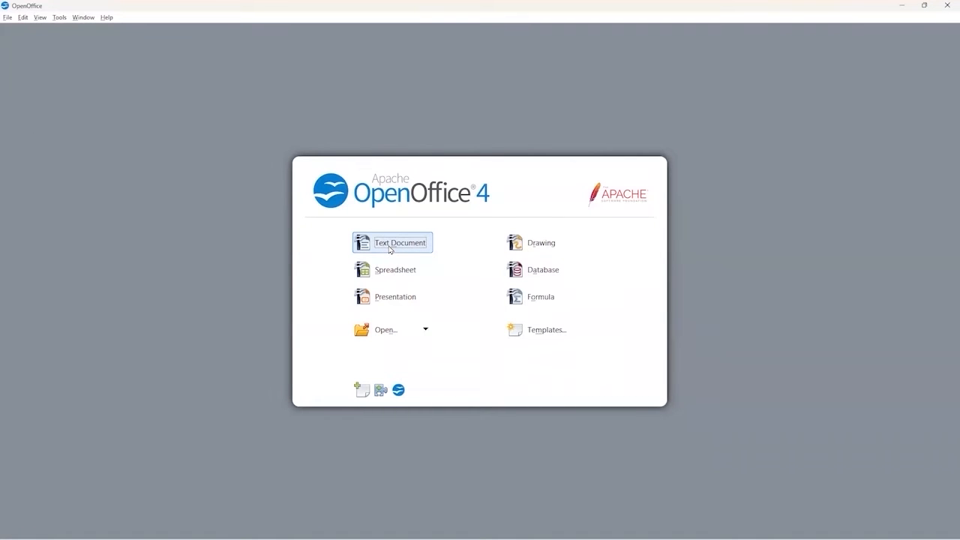
pyautogui.click(389, 249)
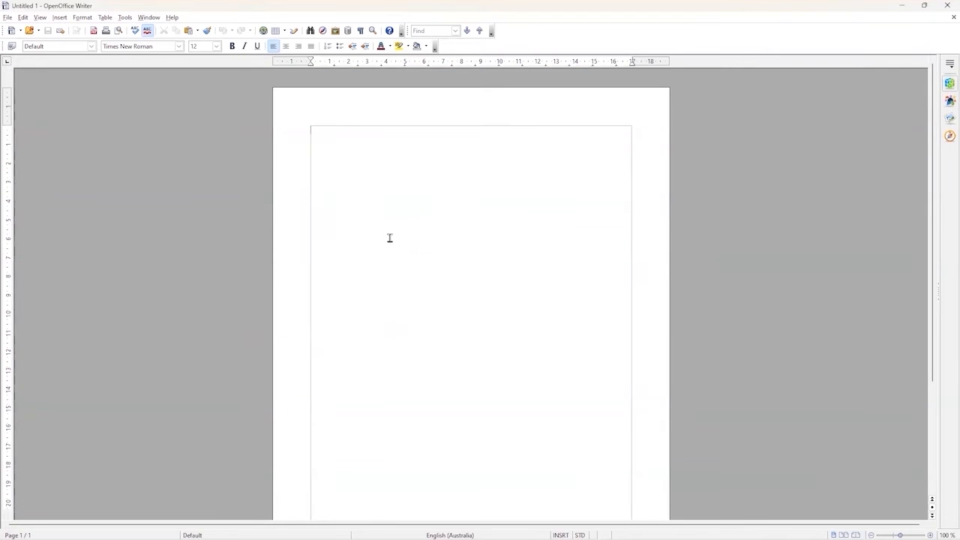
pyautogui.scroll(-3, 433, 237)
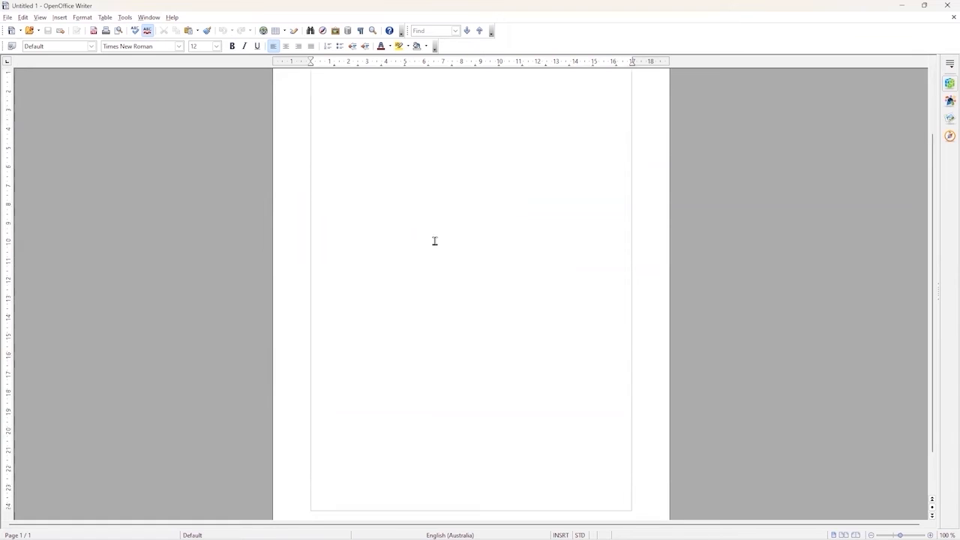
# Open the page style settings for the blank document and try the Letter paper format.
pyautogui.scroll(3, 434, 241)
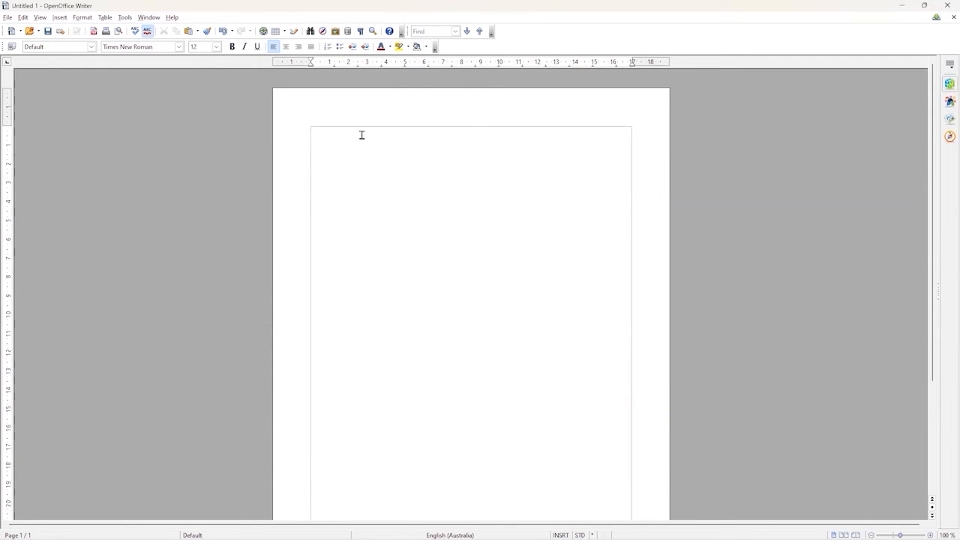
pyautogui.rightClick(409, 192)
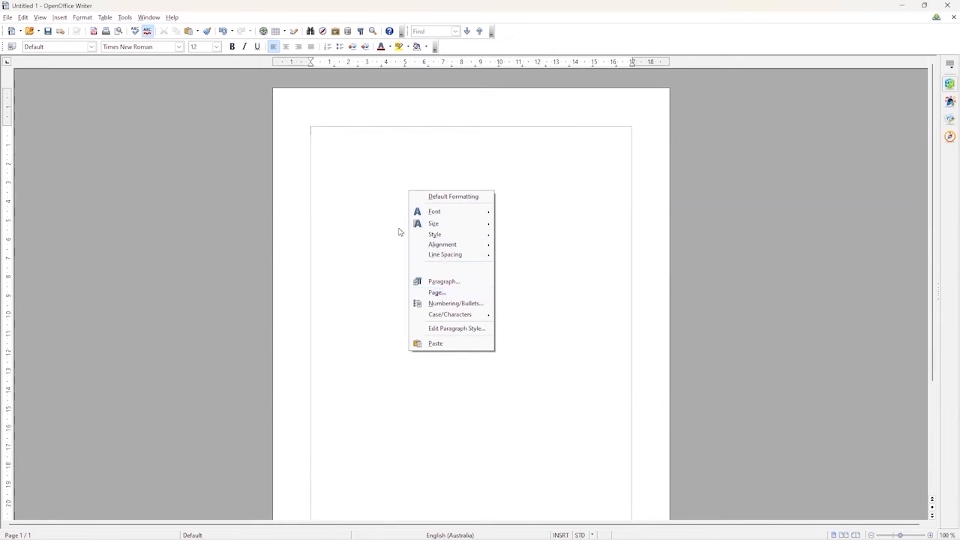
pyautogui.click(380, 169)
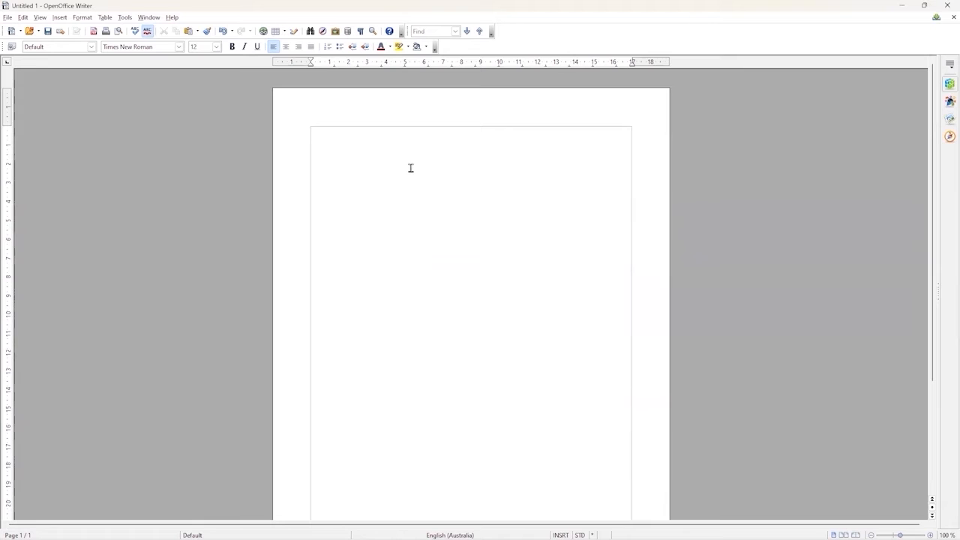
pyautogui.rightClick(411, 170)
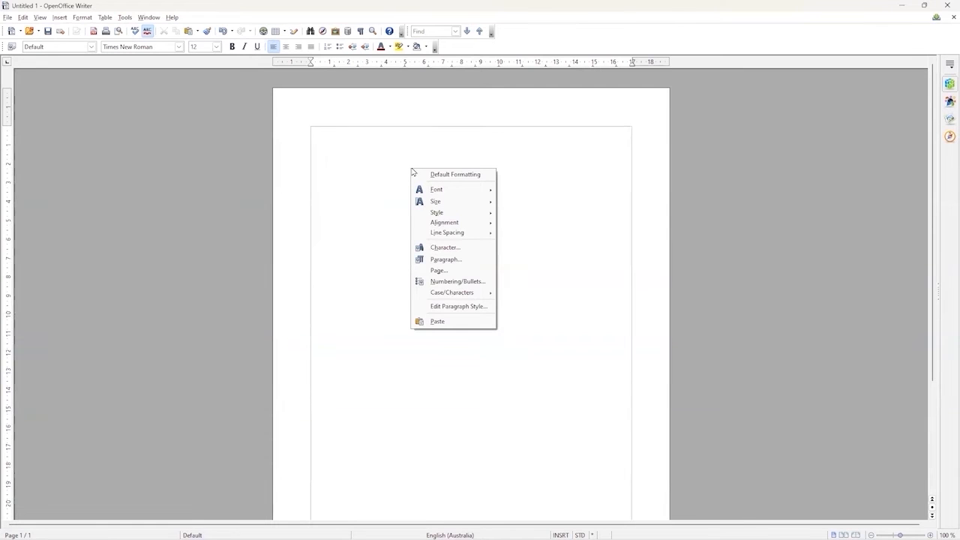
pyautogui.click(440, 270)
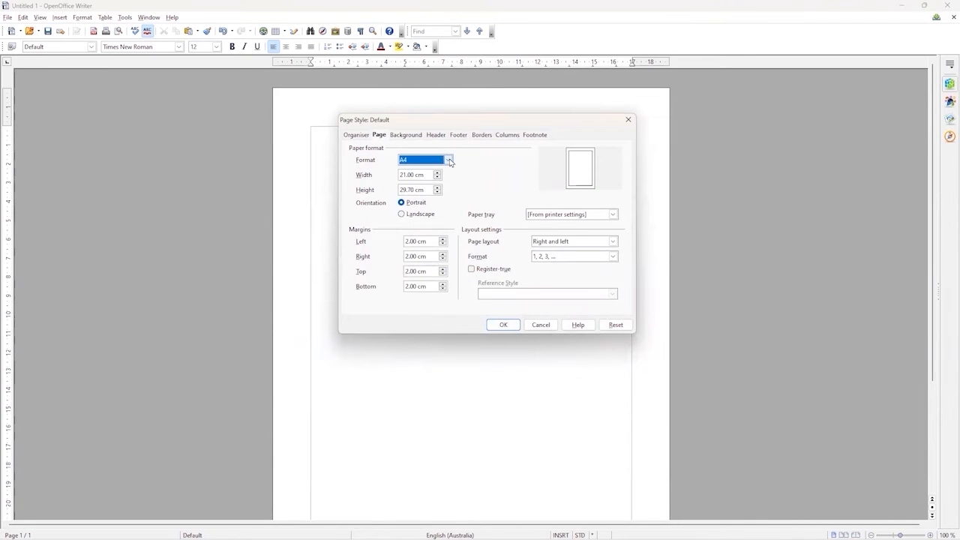
pyautogui.click(450, 161)
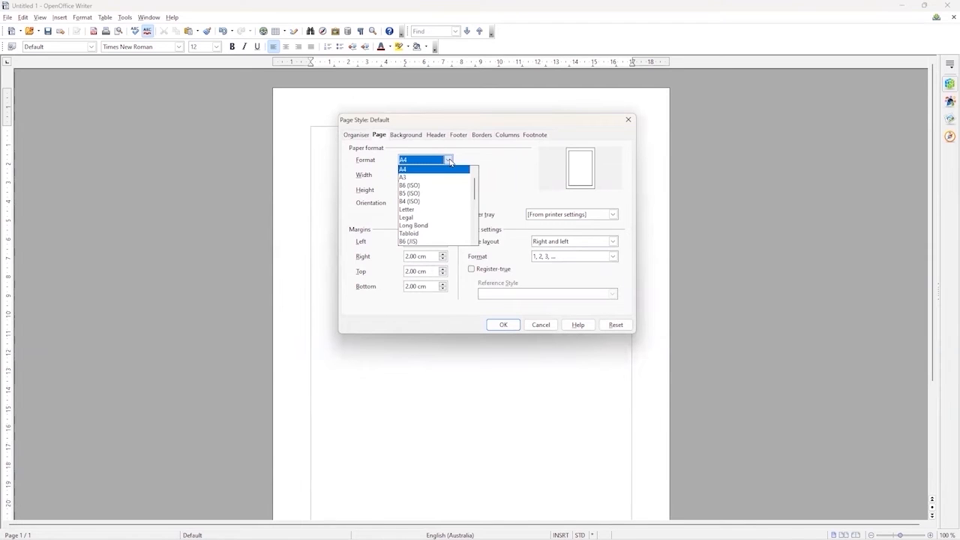
pyautogui.click(447, 162)
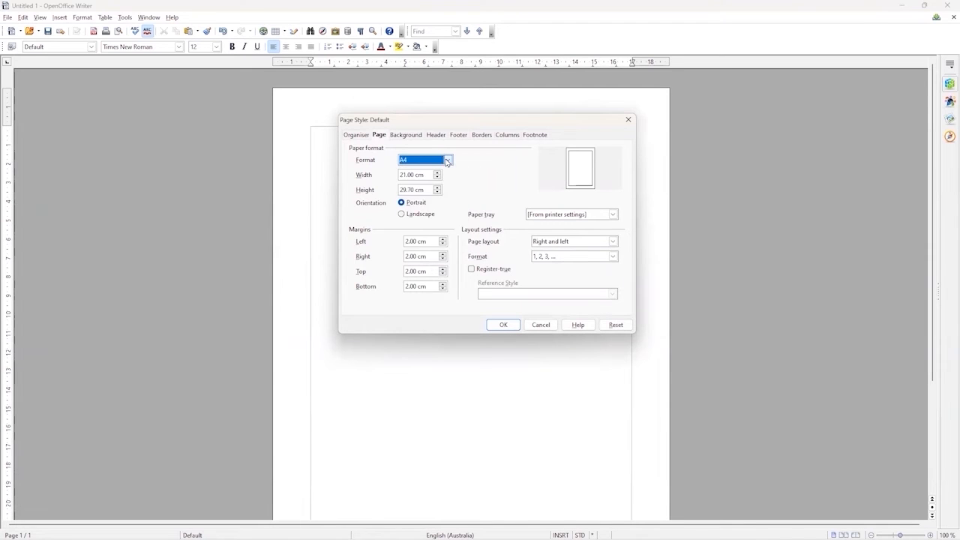
pyautogui.click(448, 161)
pyautogui.click(431, 207)
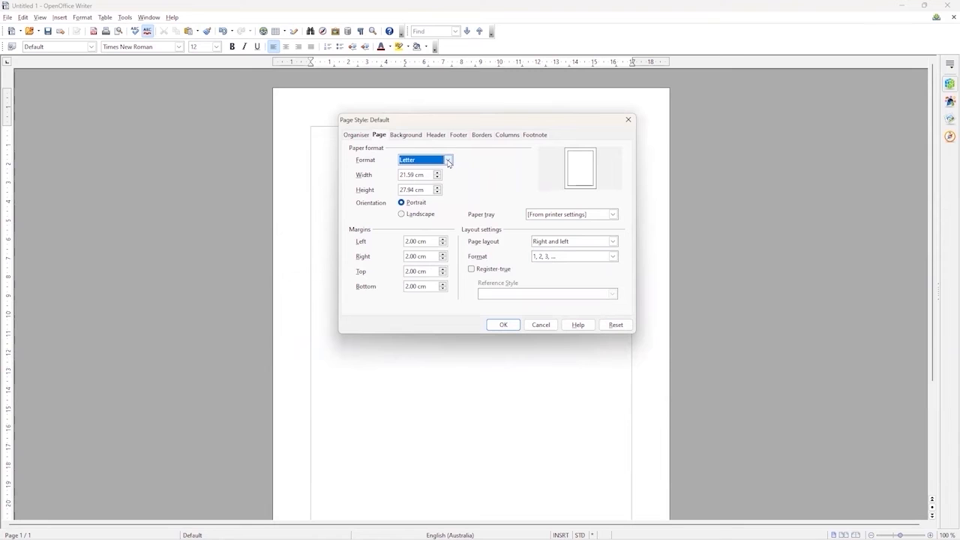
# Set the paper format back to A4 in portrait and apply the page style.
pyautogui.click(448, 162)
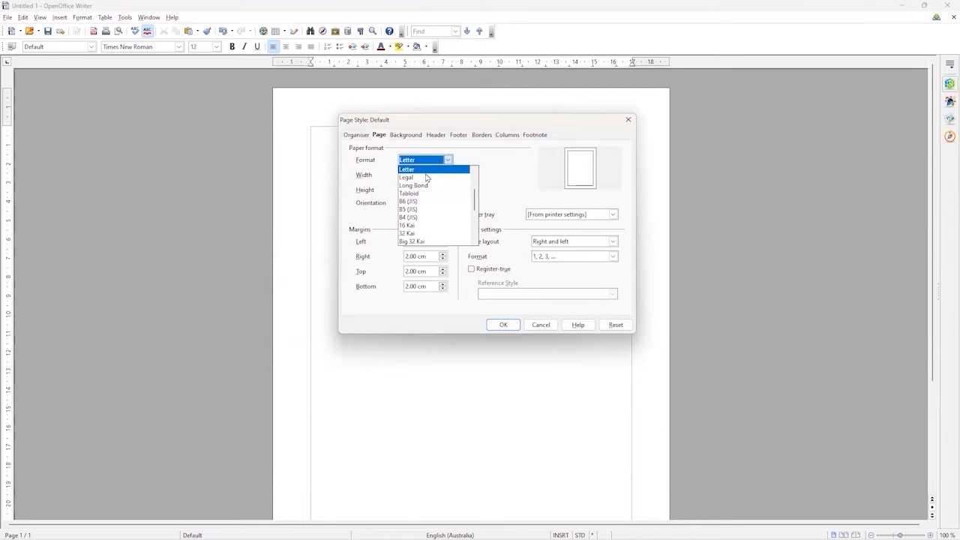
pyautogui.scroll(3, 416, 192)
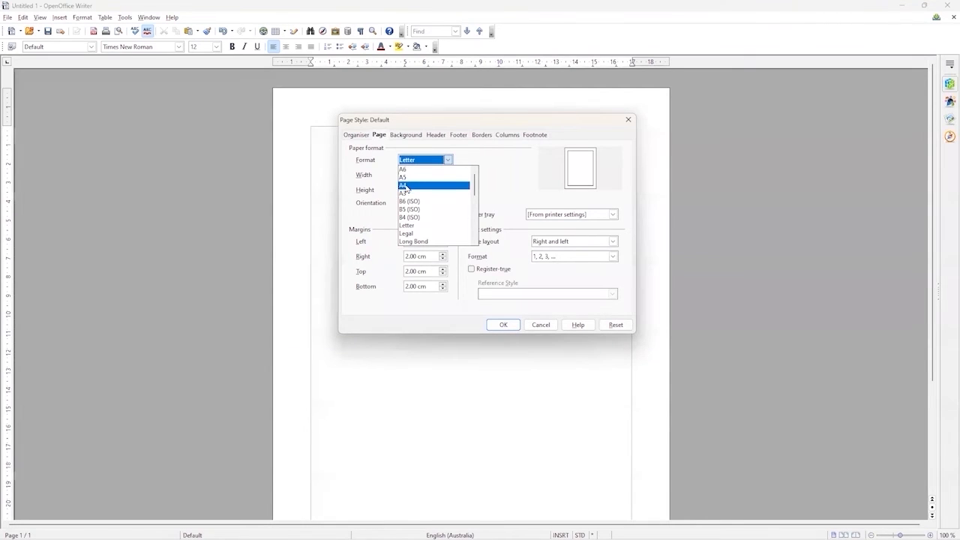
pyautogui.click(411, 185)
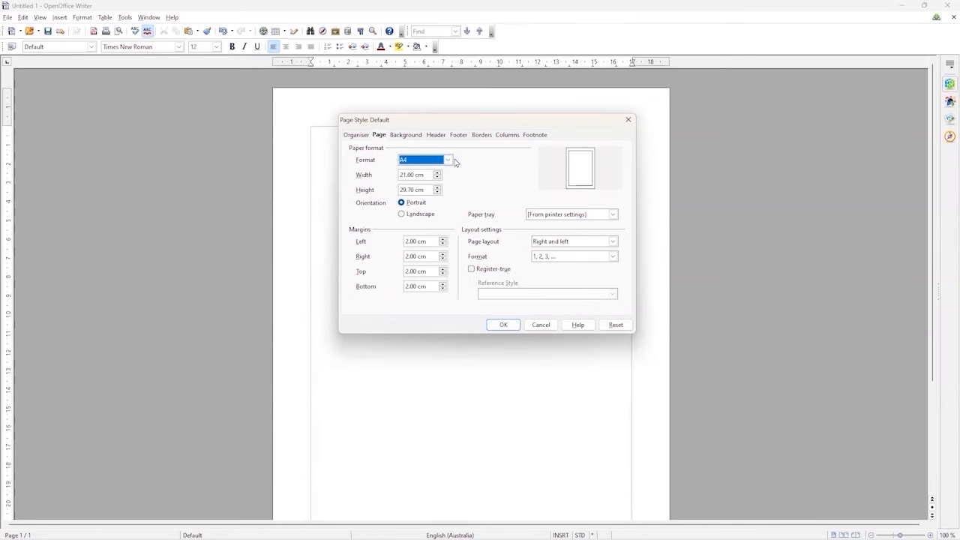
pyautogui.click(503, 325)
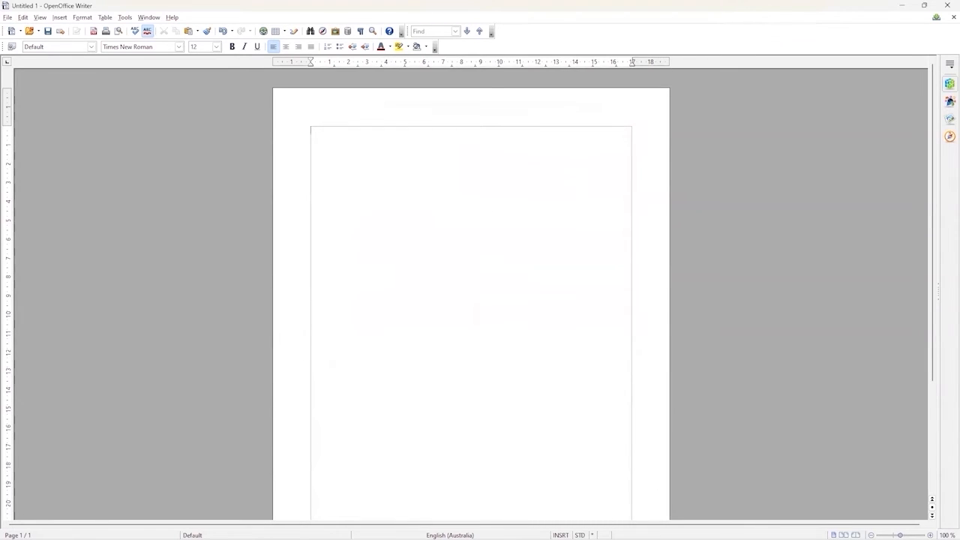
# Minimise the tutorial folder window and switch to the Paint window showing Set 4 Rustic Regal 24.
pyautogui.moveTo(222, 528)
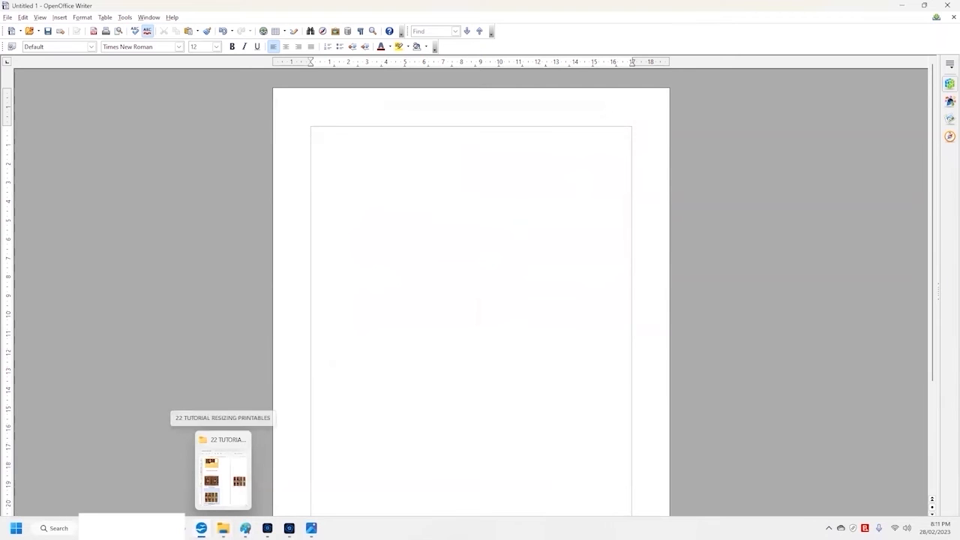
pyautogui.click(213, 482)
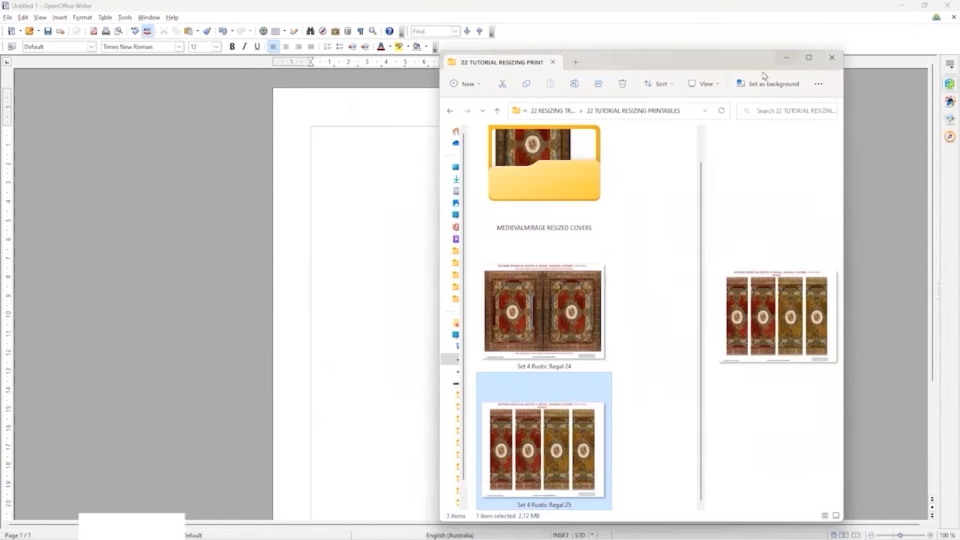
pyautogui.click(786, 58)
pyautogui.moveTo(201, 528)
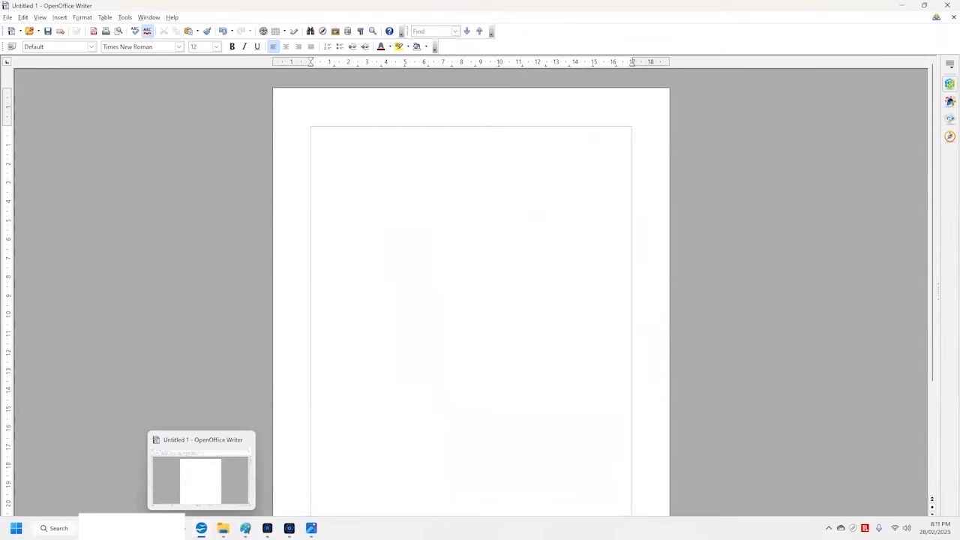
pyautogui.moveTo(246, 528)
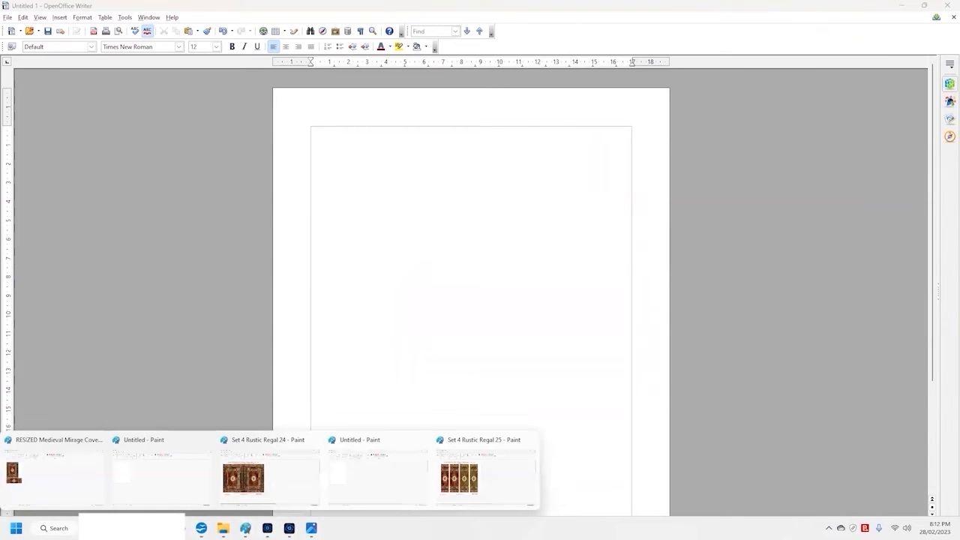
pyautogui.click(247, 485)
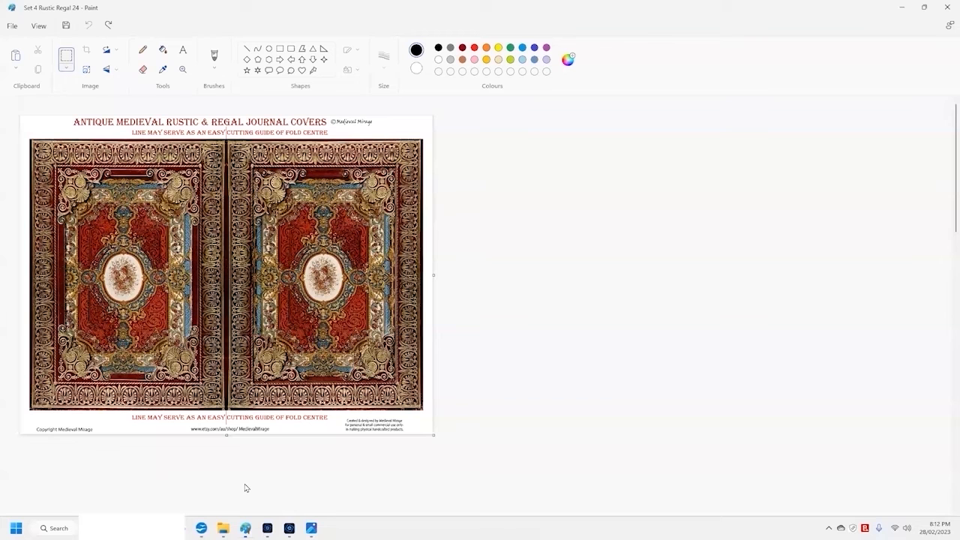
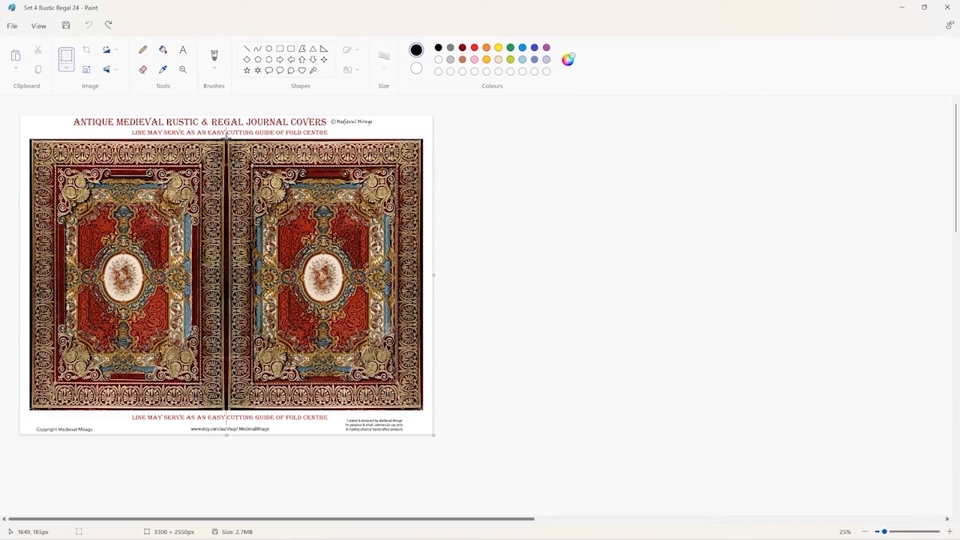
# Select the right-hand cover, about 1593 × 2181 px, copy it, and return to the OpenOffice document.
pyautogui.moveTo(226, 137); pyautogui.dragTo(425, 412)
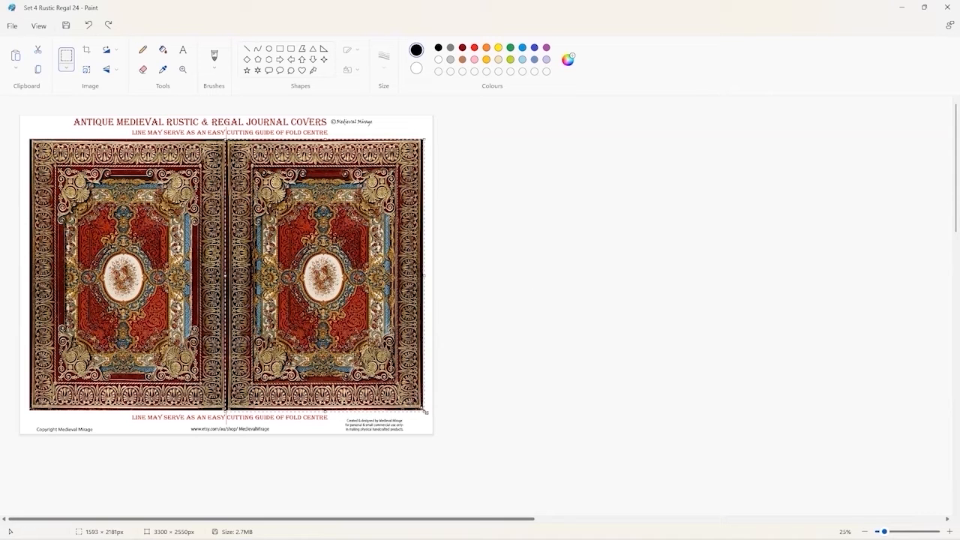
pyautogui.click(38, 71)
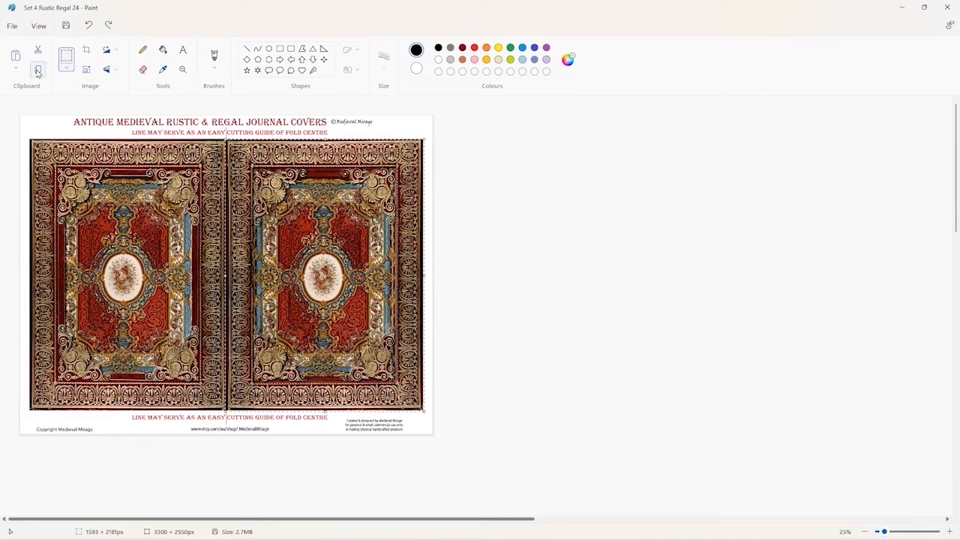
pyautogui.click(903, 9)
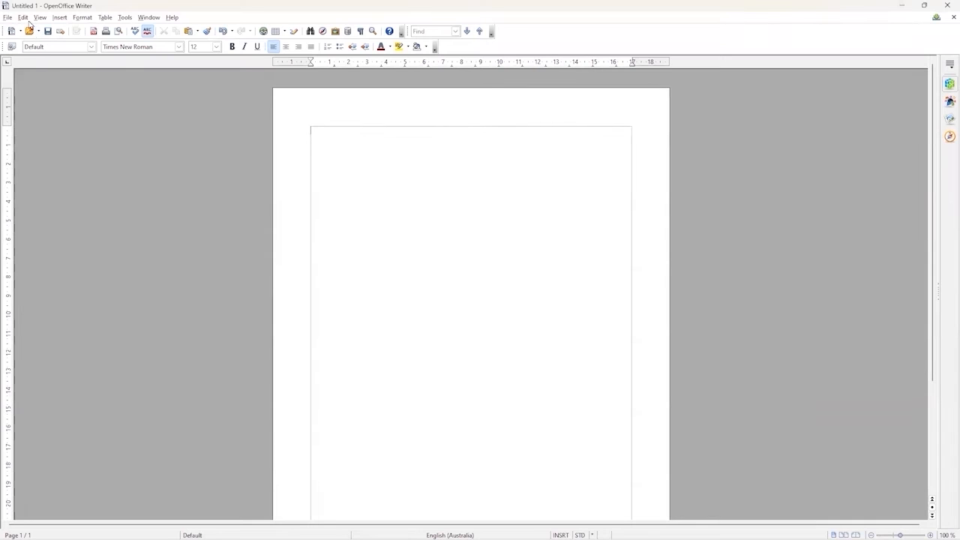
# Try pasting the copied cover as a Paintbrush Picture with Paste Special, and undo the paste.
pyautogui.click(23, 18)
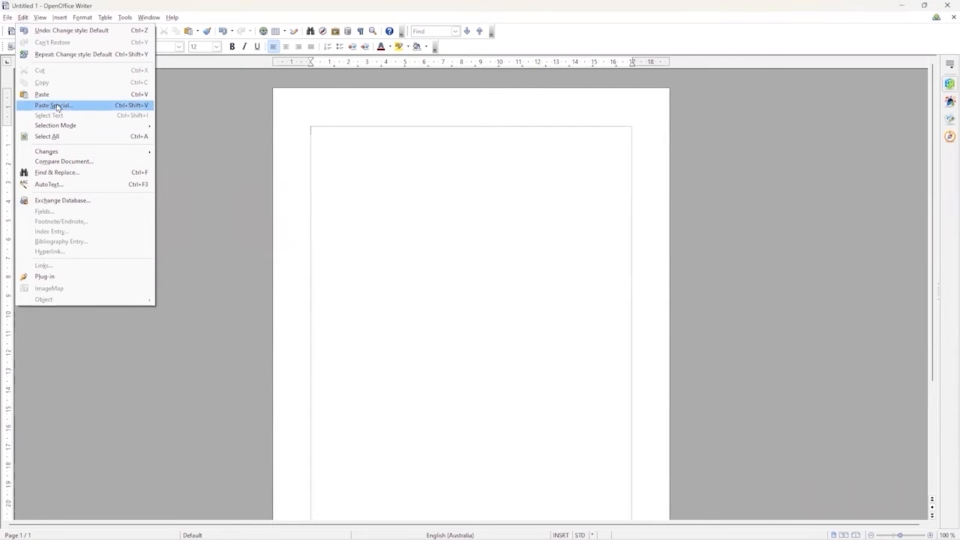
pyautogui.moveTo(2, 23)
pyautogui.click(46, 108)
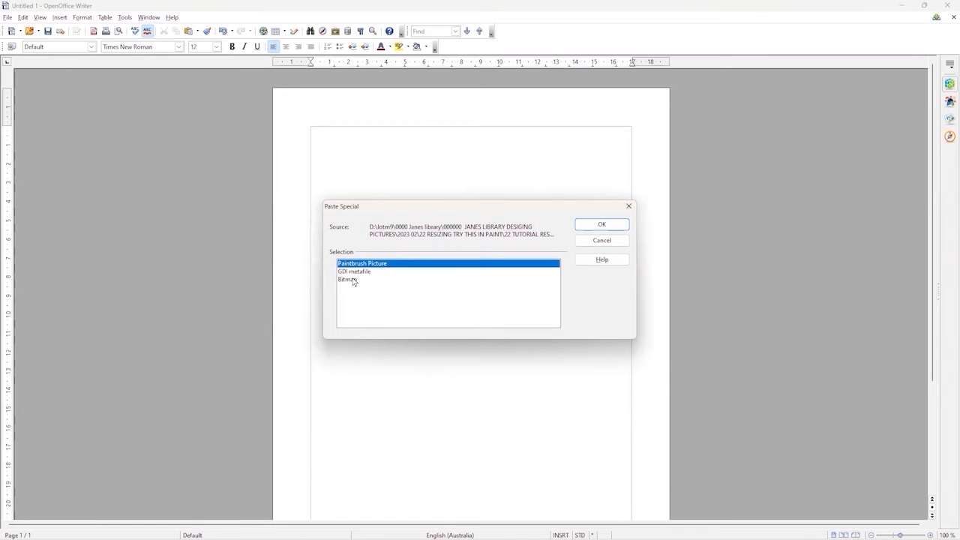
pyautogui.click(603, 225)
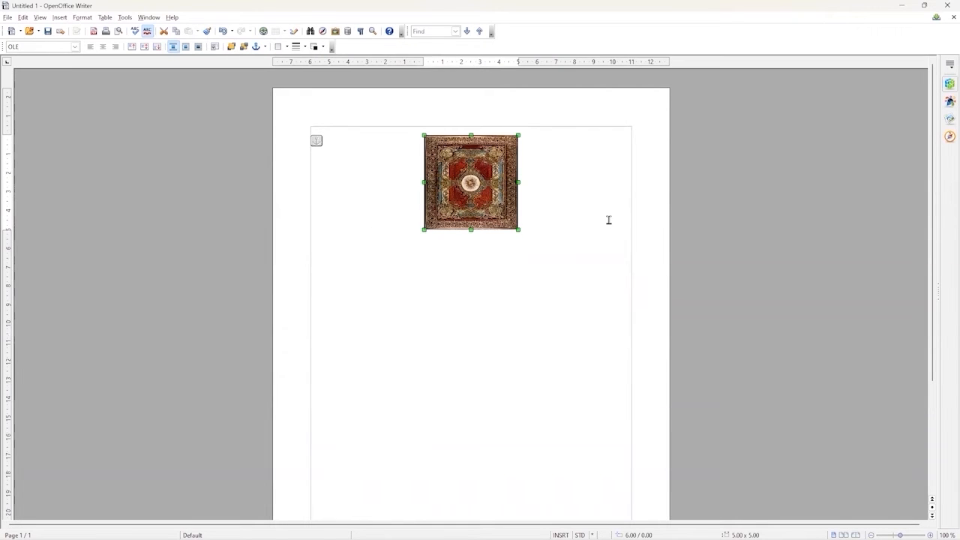
pyautogui.click(24, 18)
pyautogui.click(42, 30)
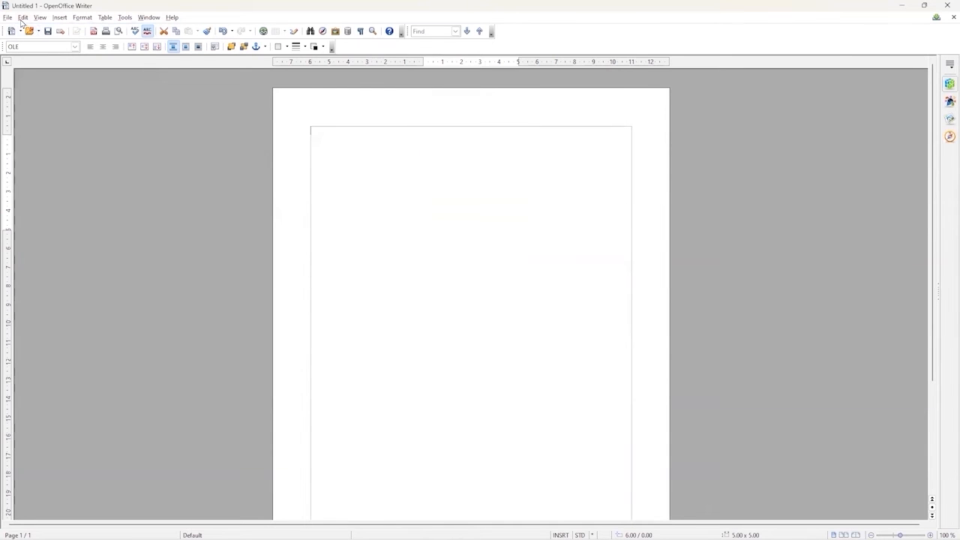
# Paste the copied cover into the document as a Bitmap using Paste Special.
pyautogui.click(23, 19)
pyautogui.click(63, 109)
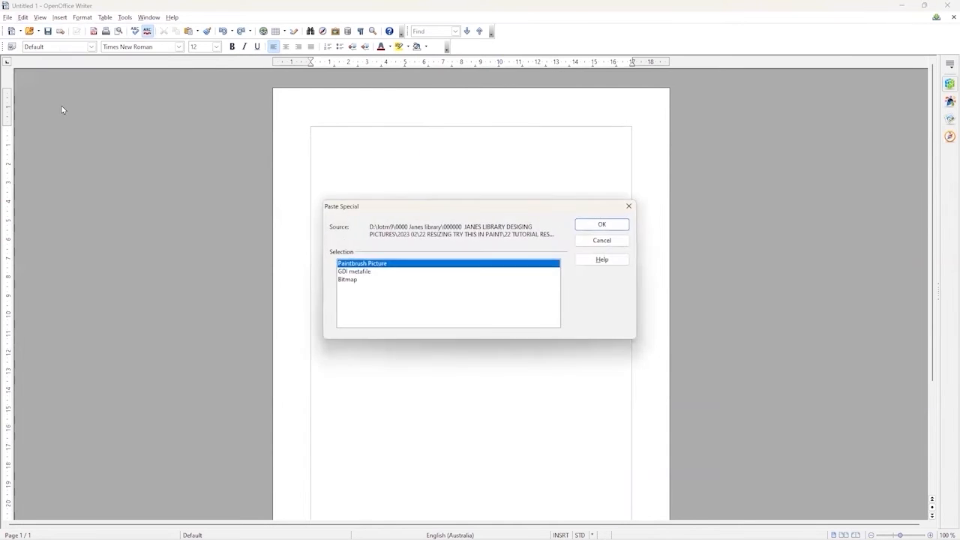
pyautogui.click(359, 280)
pyautogui.click(609, 225)
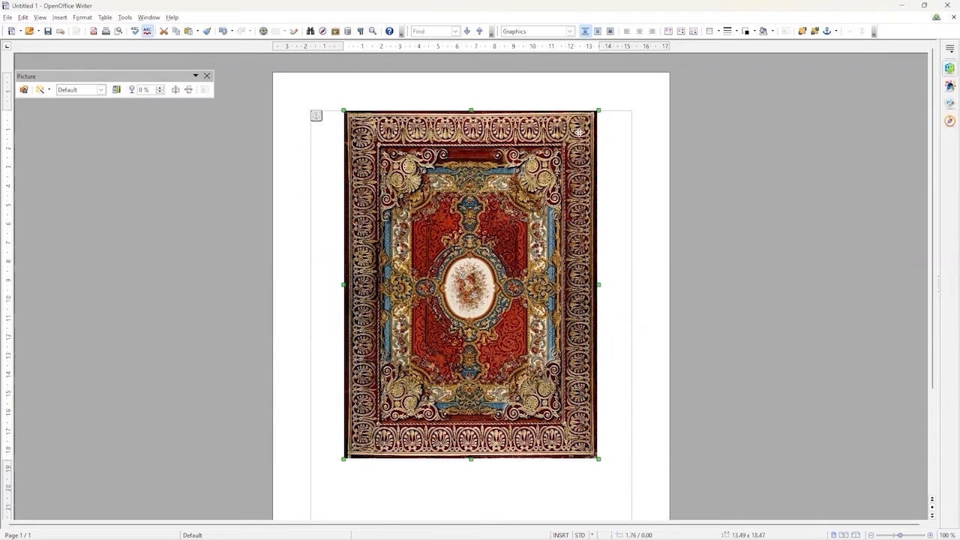
# Insert a page break below the pasted cover and paste the cover again on the second page.
pyautogui.scroll(-3, 529, 244)
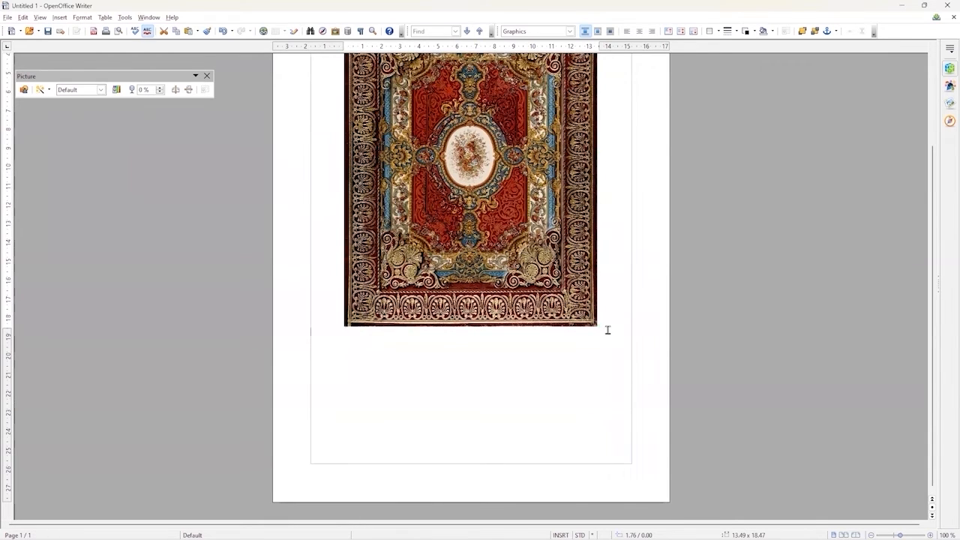
pyautogui.click(608, 331)
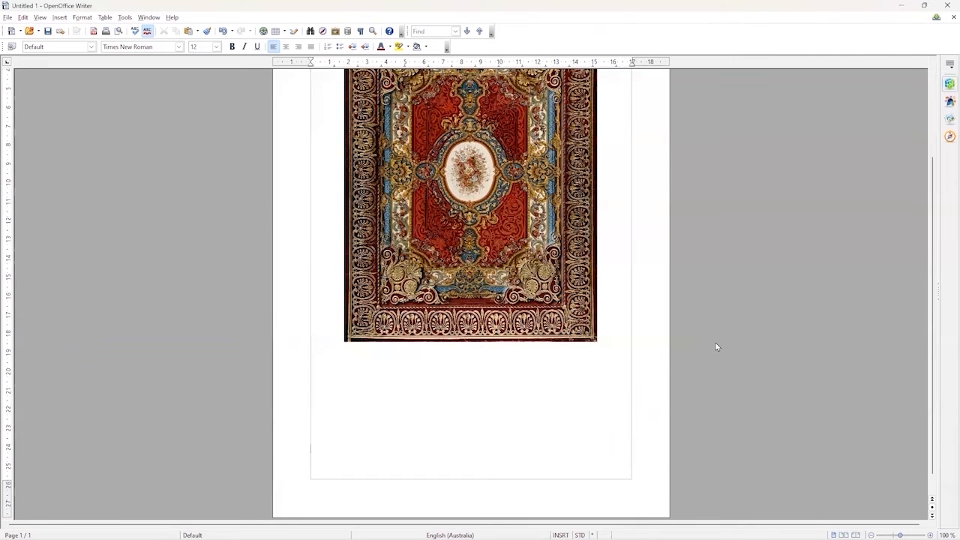
pyautogui.hotkey('ctrl', 'Return')
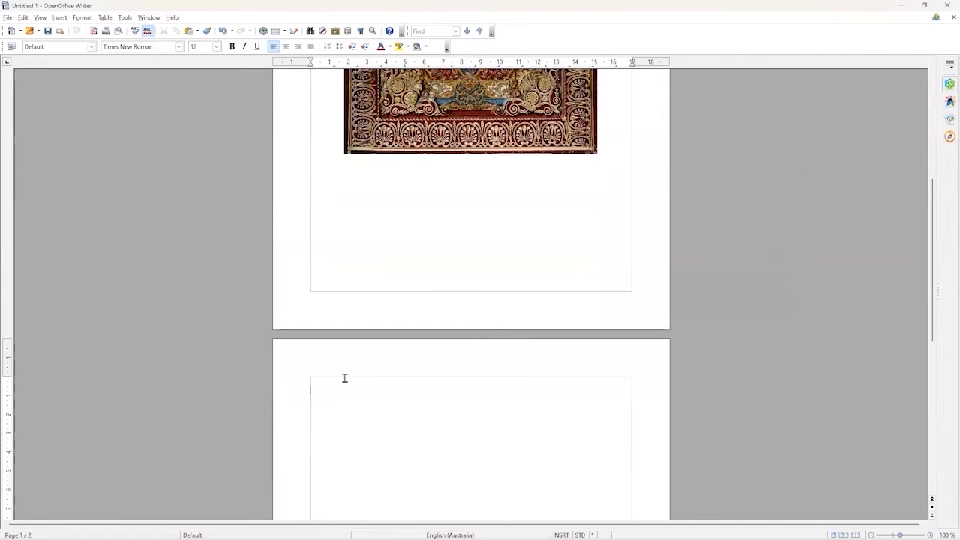
pyautogui.click(23, 17)
pyautogui.click(38, 94)
pyautogui.scroll(-5, 589, 378)
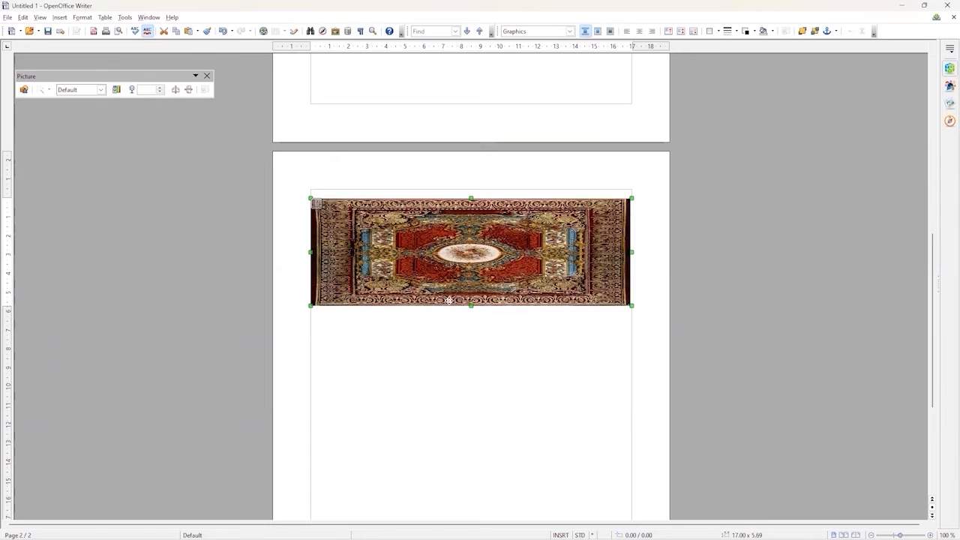
# Stretch the second page's cover downward to a height of about 22.64 cm, keeping its 17 cm width.
pyautogui.scroll(-1, 484, 293)
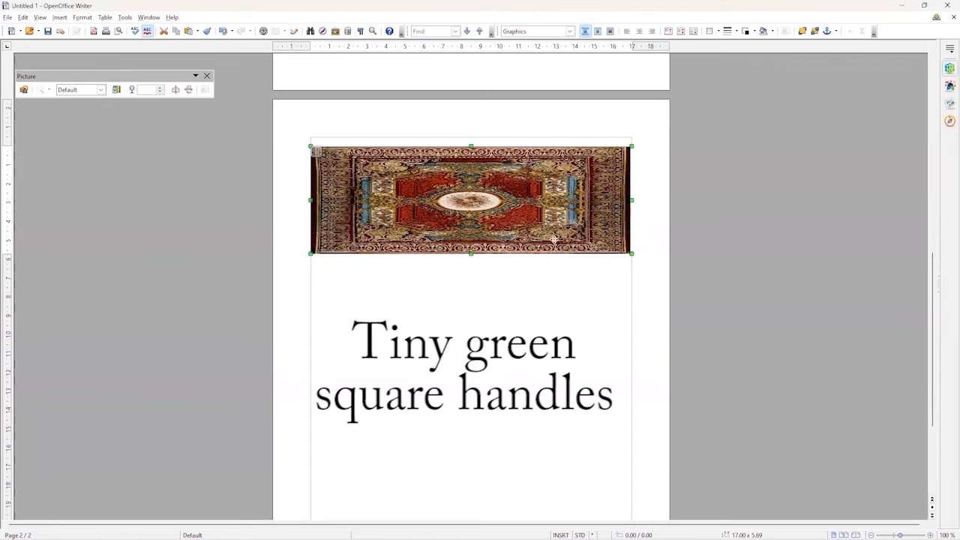
pyautogui.moveTo(471, 254); pyautogui.dragTo(471, 488)
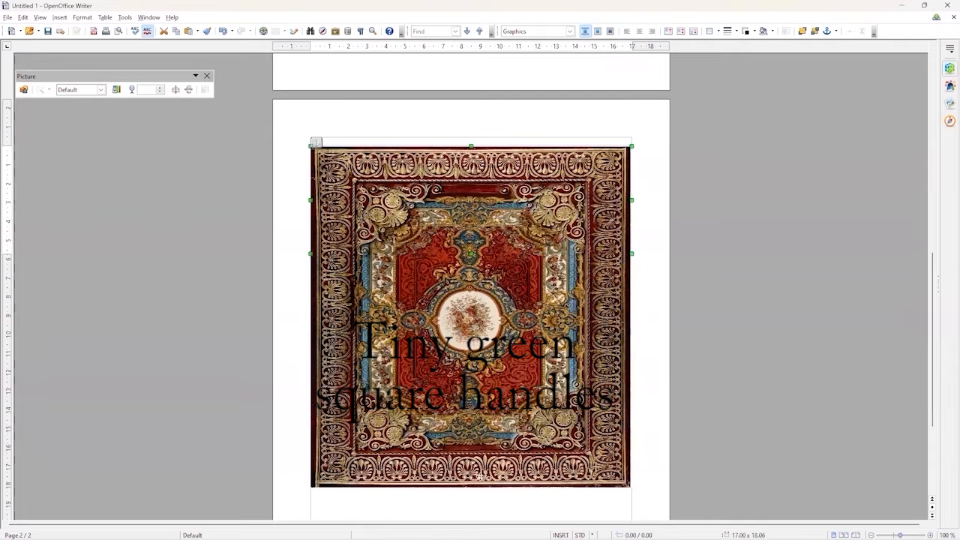
pyautogui.scroll(-4, 473, 343)
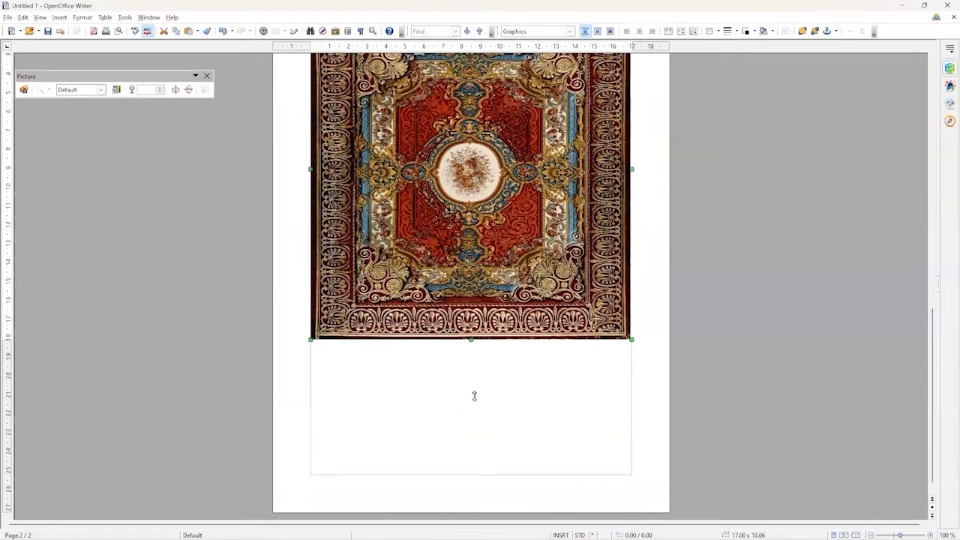
pyautogui.scroll(4, 619, 348)
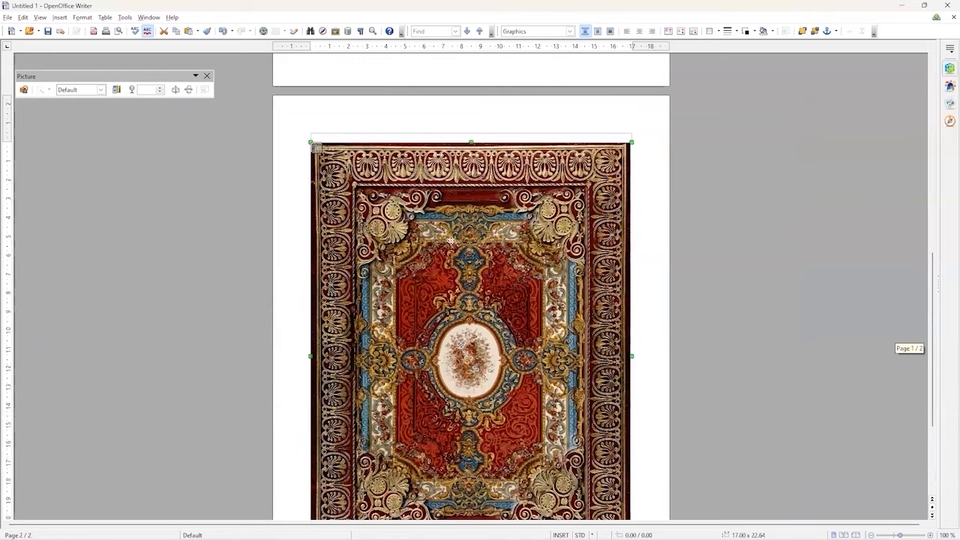
# Resize the second page's cover freehand by its edges and corner to about 15.77 cm wide and 21.35 cm high.
pyautogui.scroll(-3, 480, 192)
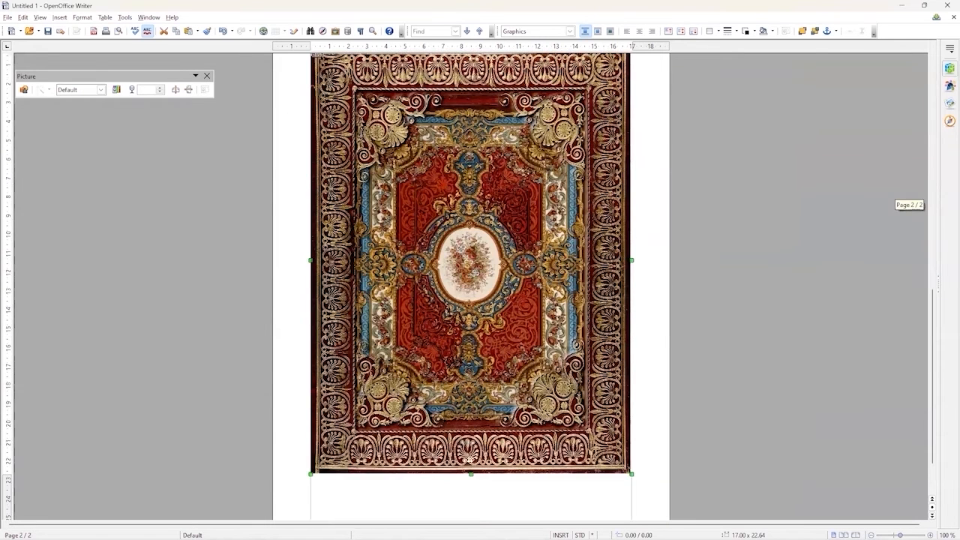
pyautogui.moveTo(471, 474); pyautogui.dragTo(472, 494)
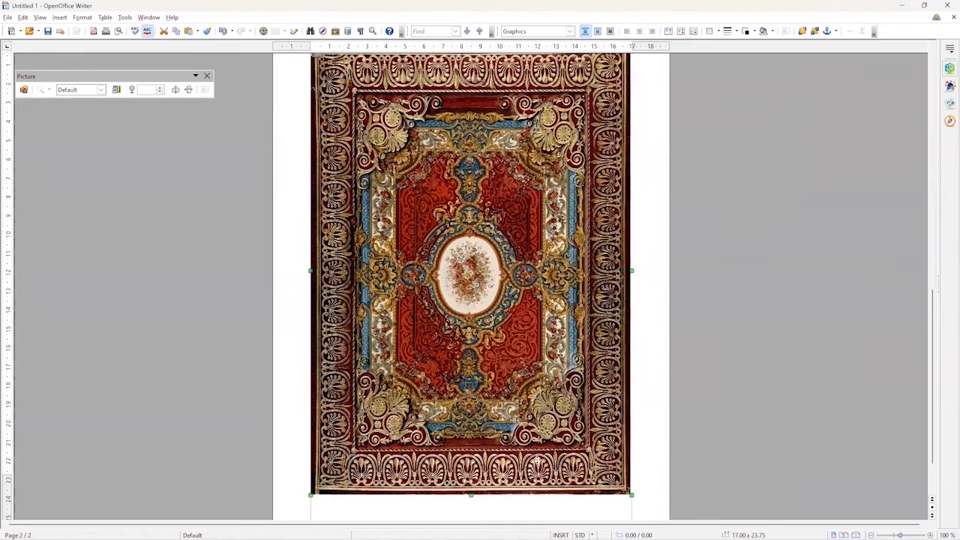
pyautogui.scroll(3, 537, 459)
pyautogui.moveTo(312, 345); pyautogui.dragTo(339, 345)
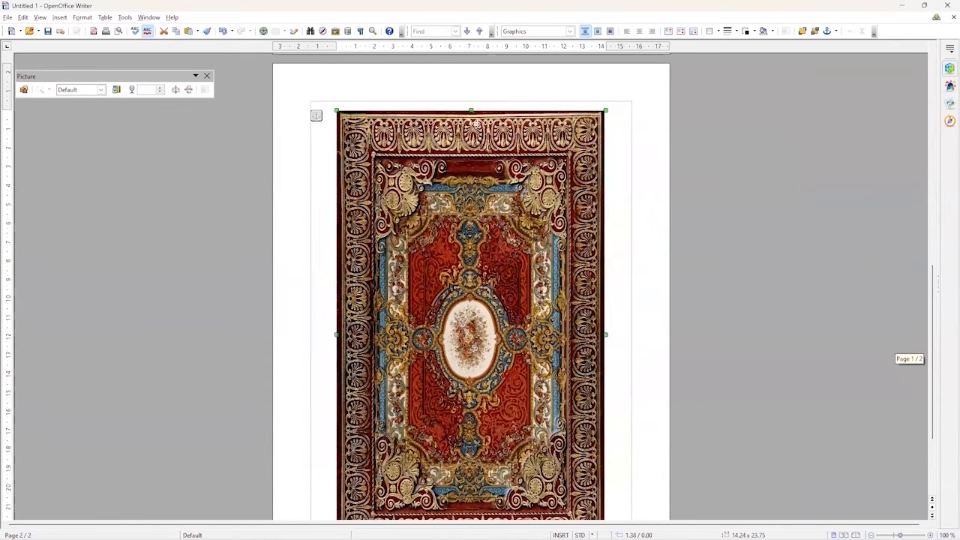
pyautogui.moveTo(471, 111); pyautogui.dragTo(489, 303)
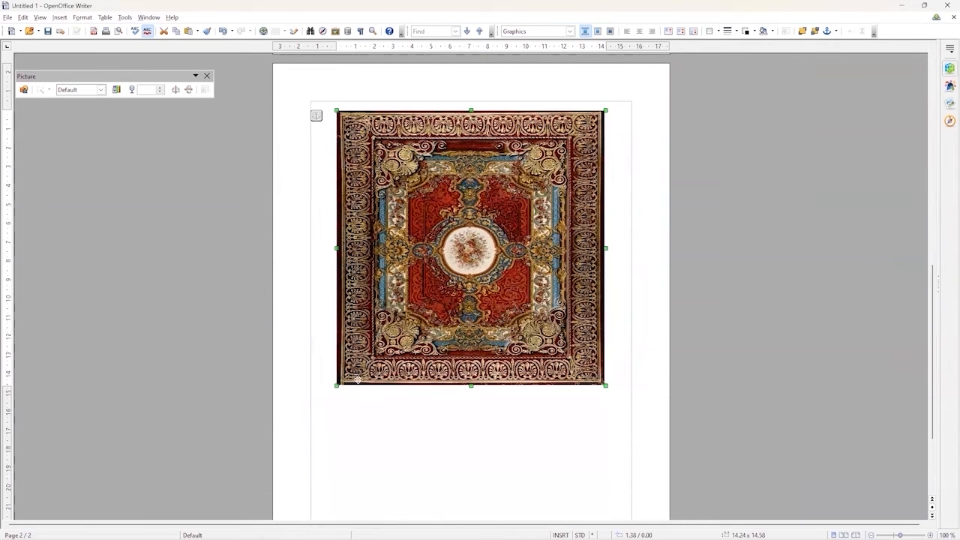
pyautogui.moveTo(471, 387); pyautogui.dragTo(474, 497)
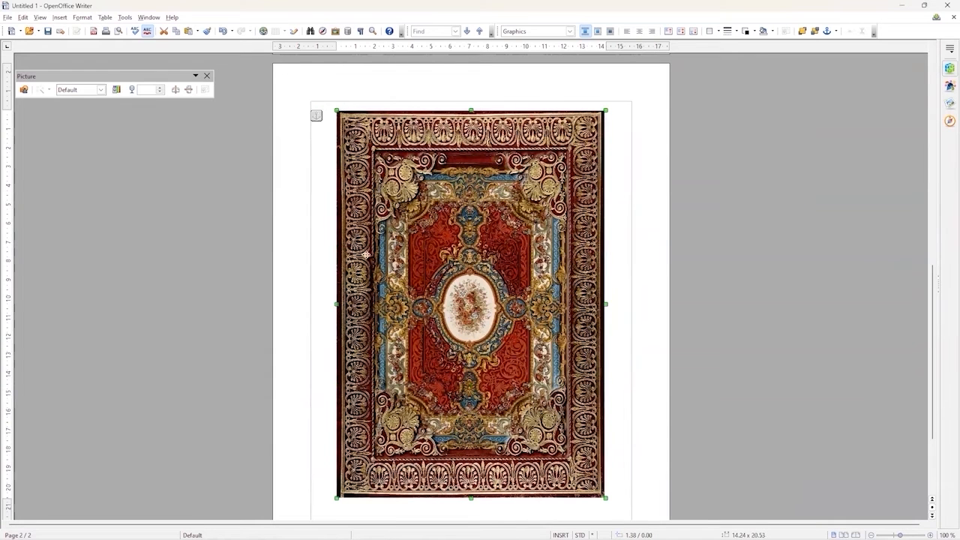
pyautogui.moveTo(334, 306); pyautogui.dragTo(319, 306)
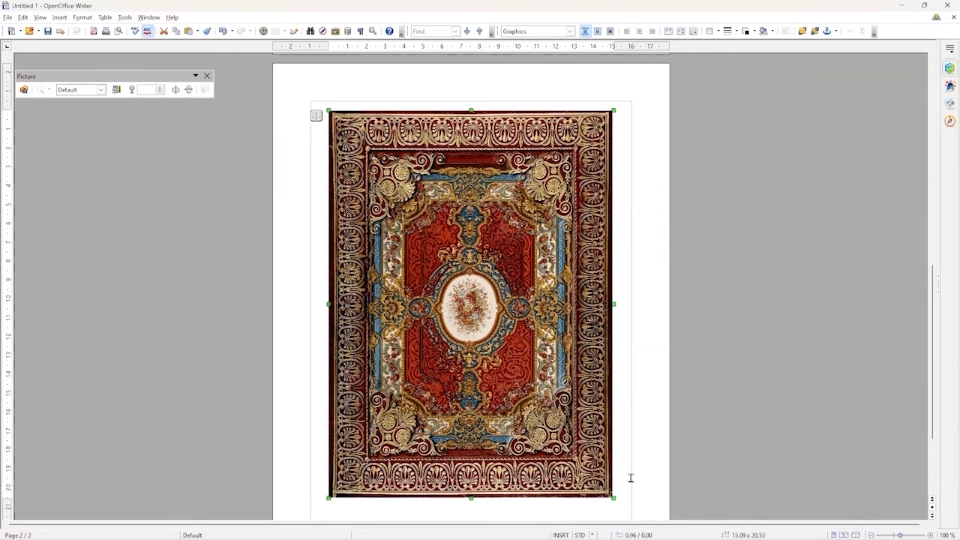
pyautogui.moveTo(613, 496); pyautogui.dragTo(620, 514)
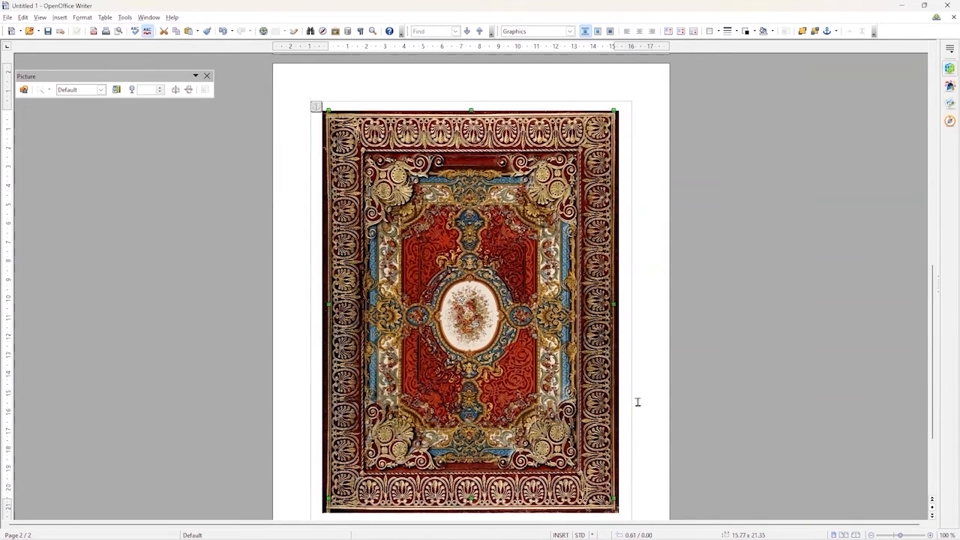
# Select the first page's cover and move it to about 1.60 cm from the left and 0.32 cm from the top margin.
pyautogui.scroll(15, 489, 298)
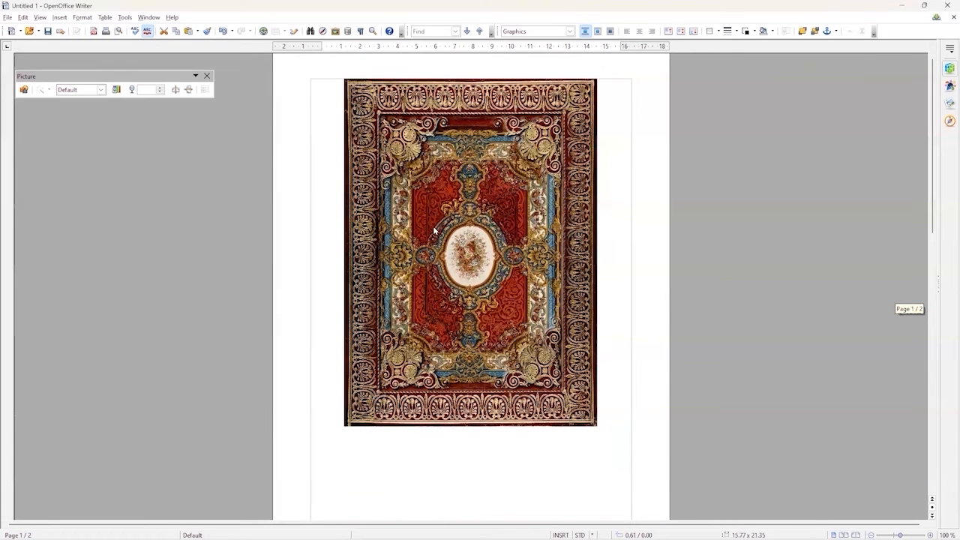
pyautogui.scroll(1, 432, 244)
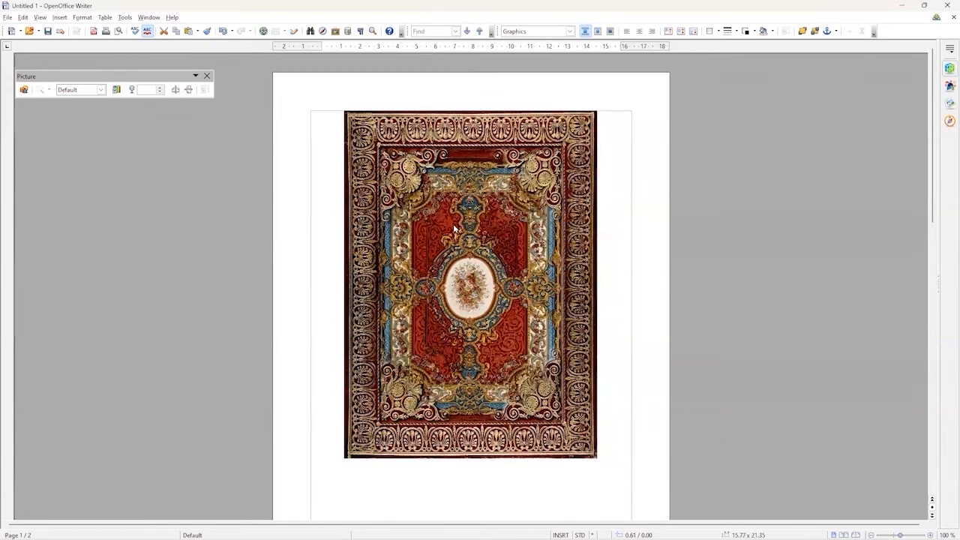
pyautogui.click(447, 182)
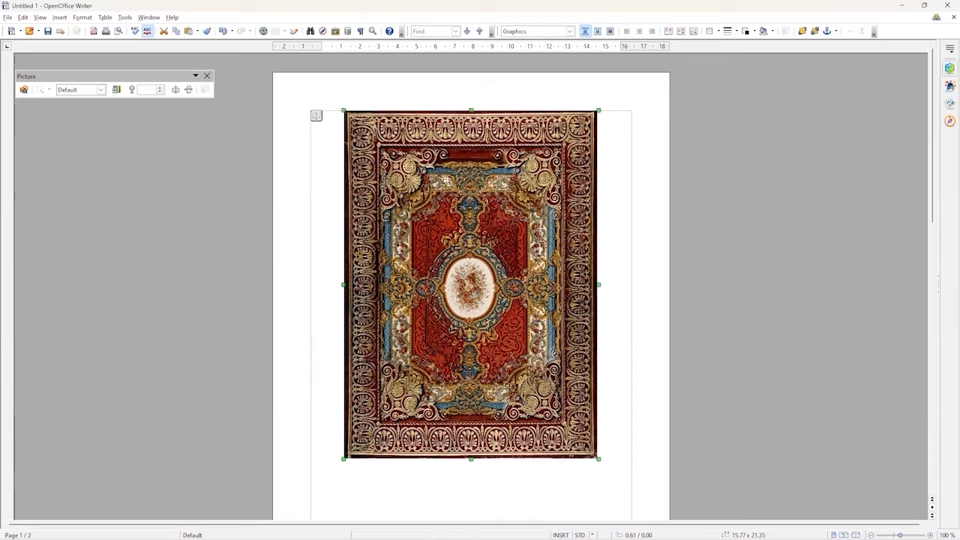
pyautogui.moveTo(447, 178); pyautogui.dragTo(454, 207)
pyautogui.moveTo(493, 233); pyautogui.dragTo(490, 218)
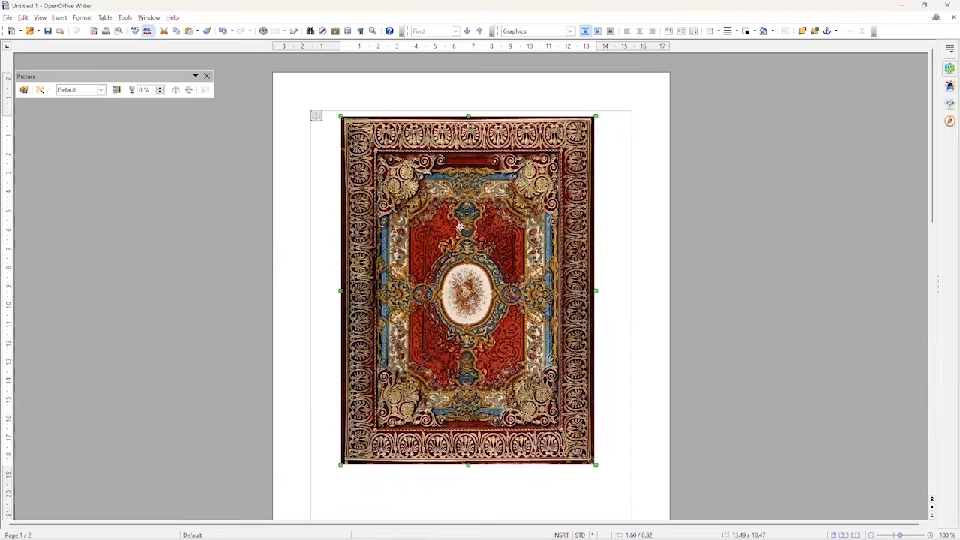
# Open the Picture properties of the first page's cover and move the dialog over the page.
pyautogui.rightClick(461, 227)
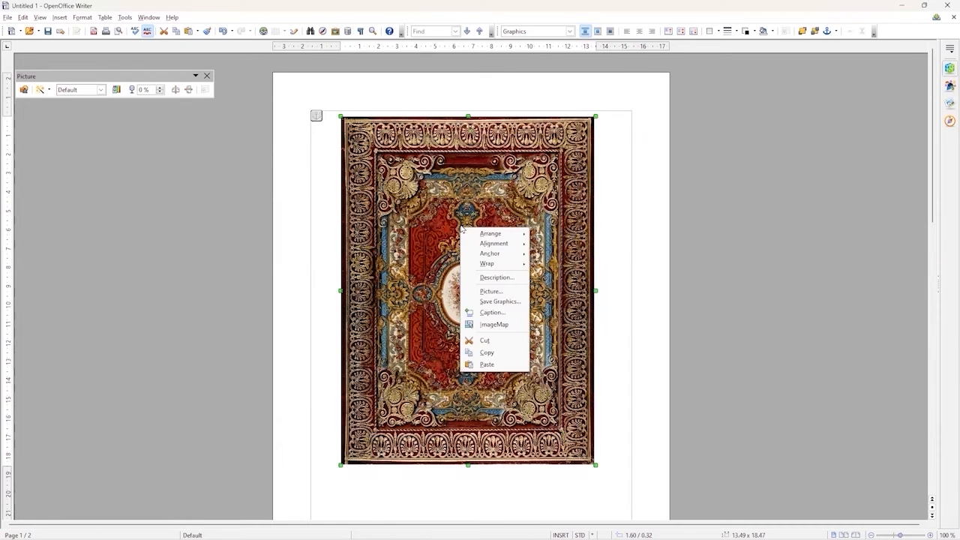
pyautogui.click(493, 292)
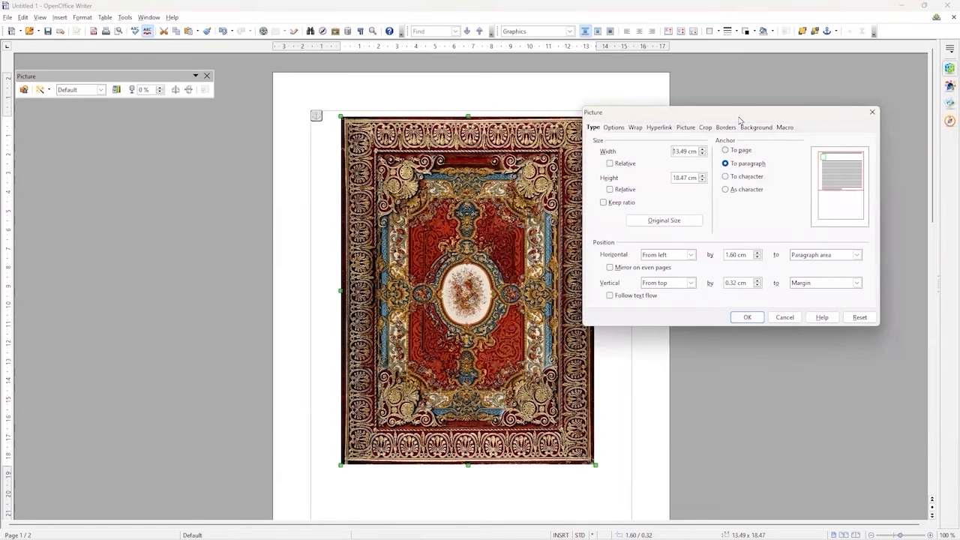
pyautogui.moveTo(739, 121); pyautogui.dragTo(506, 119)
# Switch to the RESIZE DIGITALS HELPFUL INFO.jpg conversion sheet and fit its window beside the Picture dialog to consult the centimetre values.
pyautogui.moveTo(312, 528)
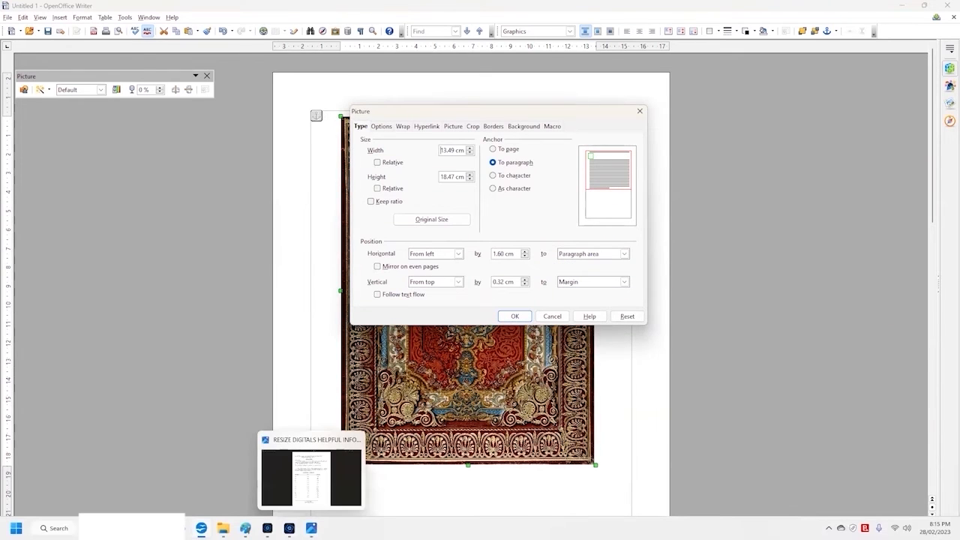
pyautogui.click(311, 501)
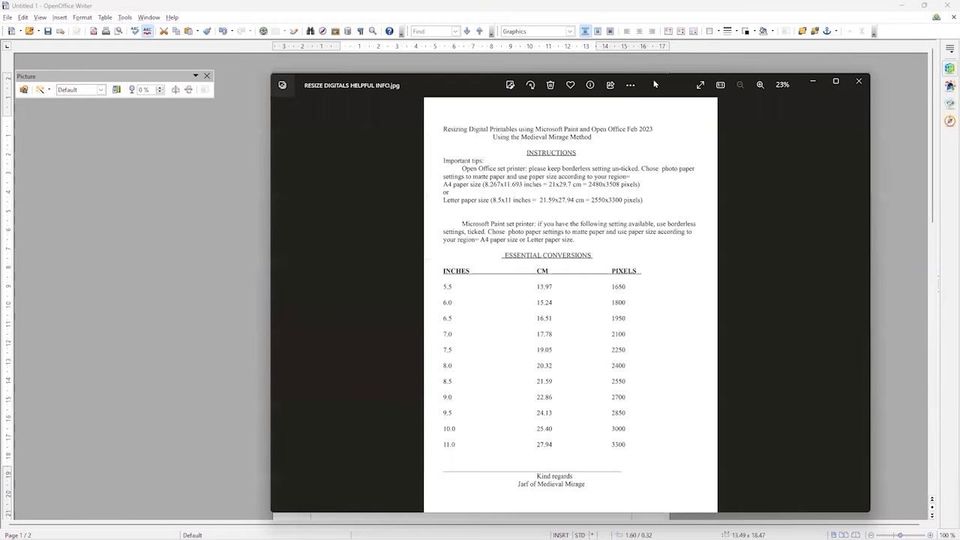
pyautogui.moveTo(655, 85); pyautogui.dragTo(301, 97)
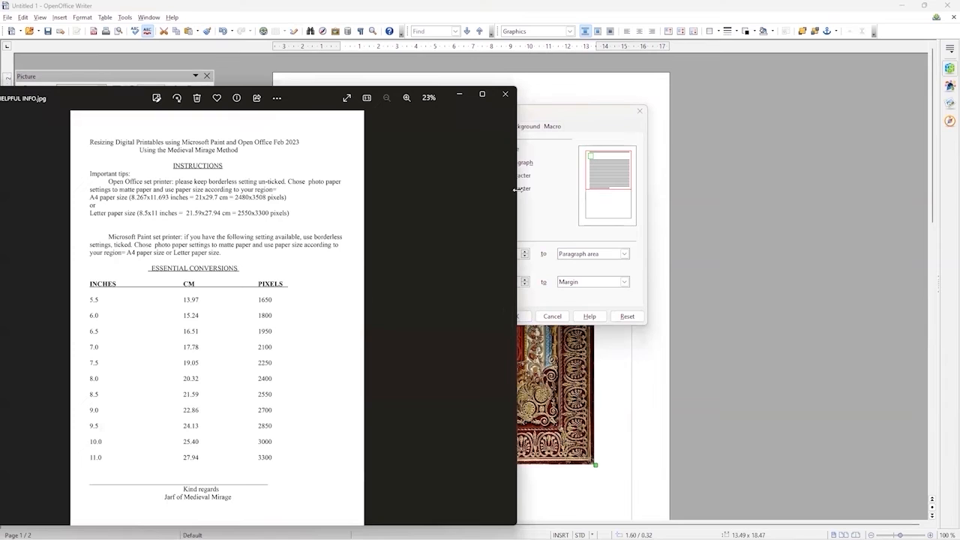
pyautogui.moveTo(516, 190); pyautogui.dragTo(239, 190)
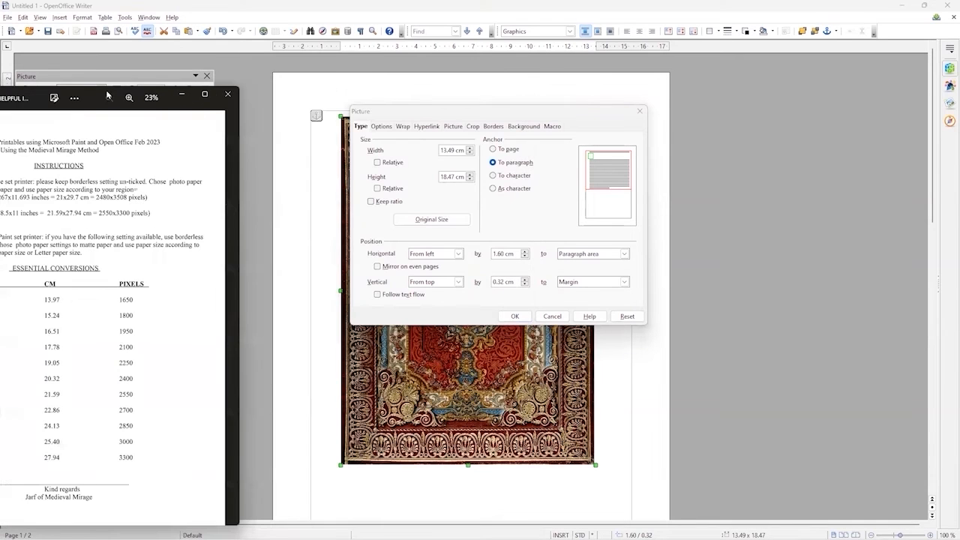
pyautogui.moveTo(172, 87); pyautogui.dragTo(192, 104)
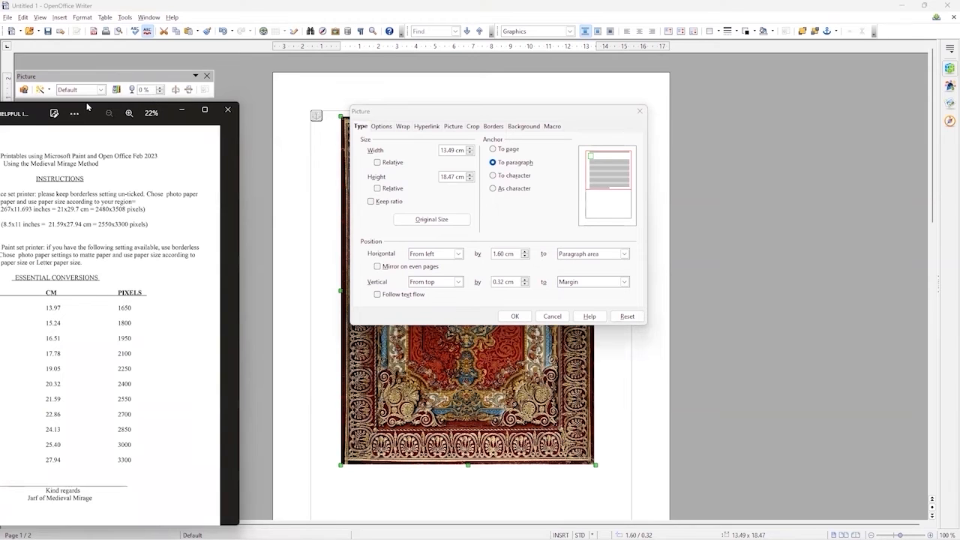
pyautogui.moveTo(87, 107); pyautogui.dragTo(175, 116)
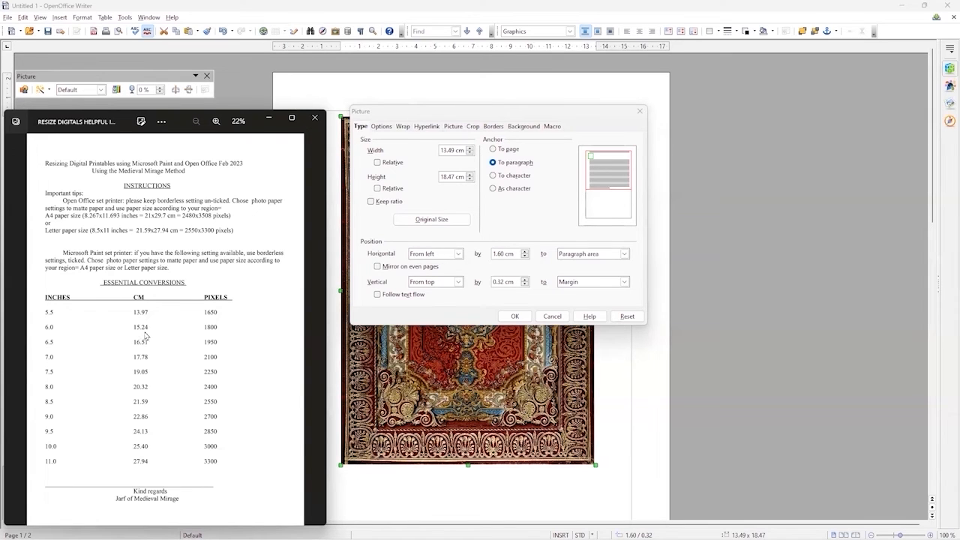
# Set the first page's cover width to 15.24 cm.
pyautogui.click(452, 150)
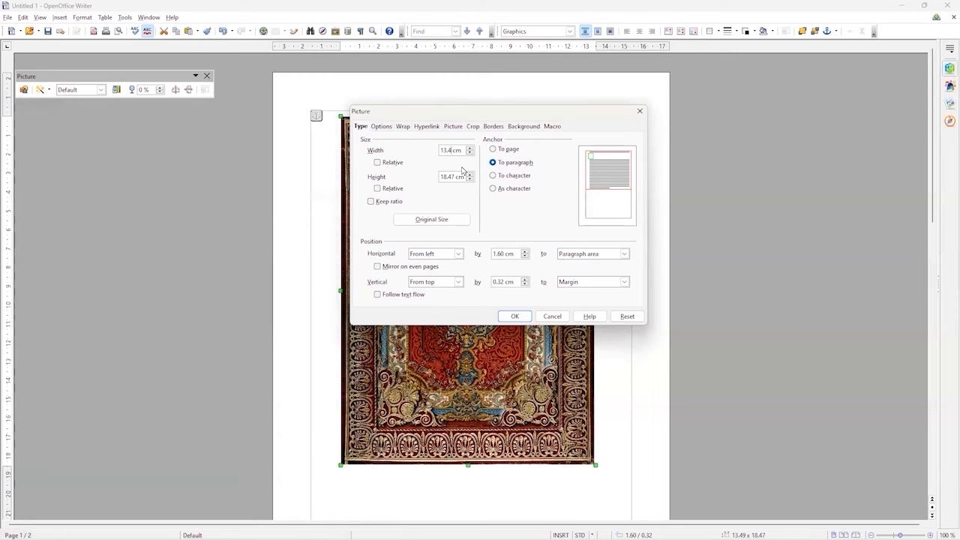
pyautogui.press('BackSpace')
pyautogui.press('BackSpace')
pyautogui.press('BackSpace')
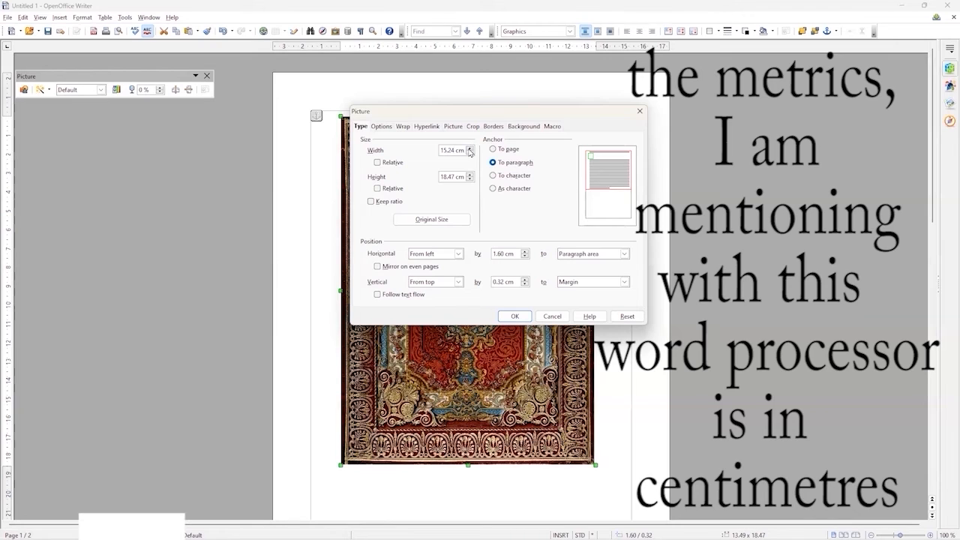
# Consult the inches-to-centimetres conversion chart, set the picture's height to 20.32 cm and apply the new size.
pyautogui.click(470, 154)
pyautogui.moveTo(272, 538)
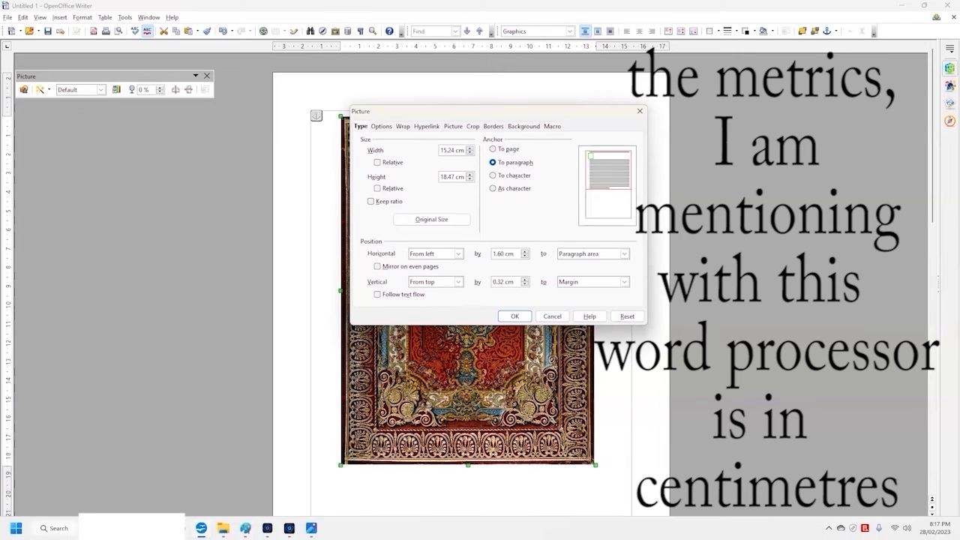
pyautogui.click(311, 528)
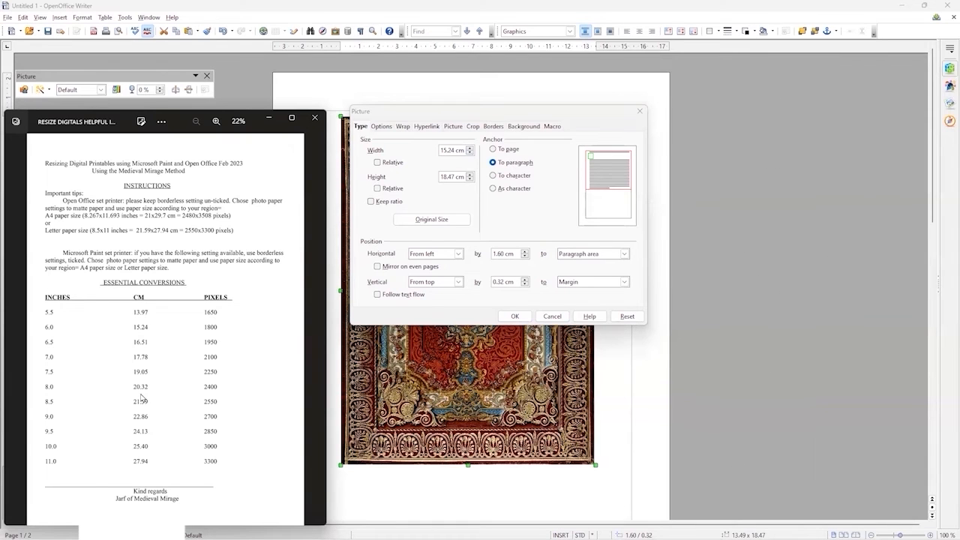
pyautogui.click(455, 176)
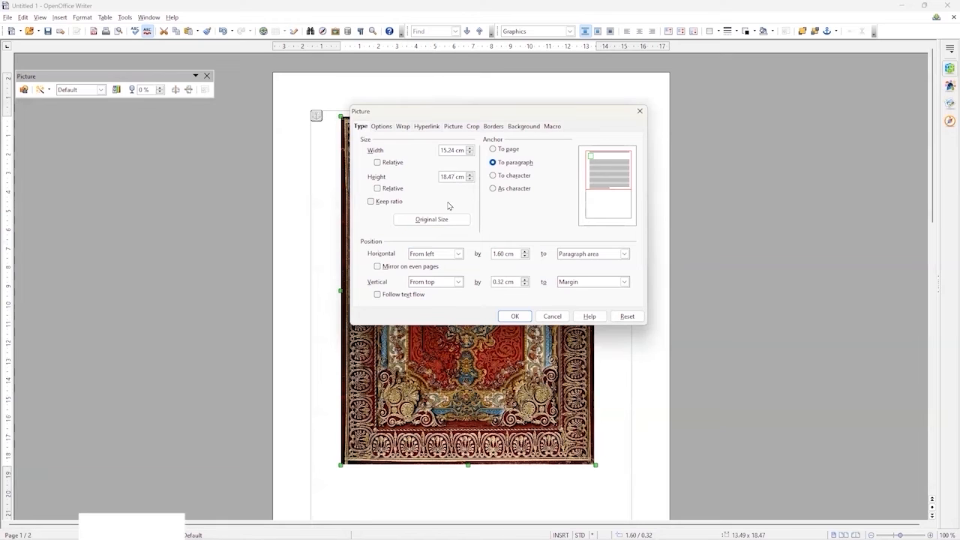
pyautogui.press('BackSpace')
pyautogui.press('BackSpace')
pyautogui.press('BackSpace')
pyautogui.press('BackSpace')
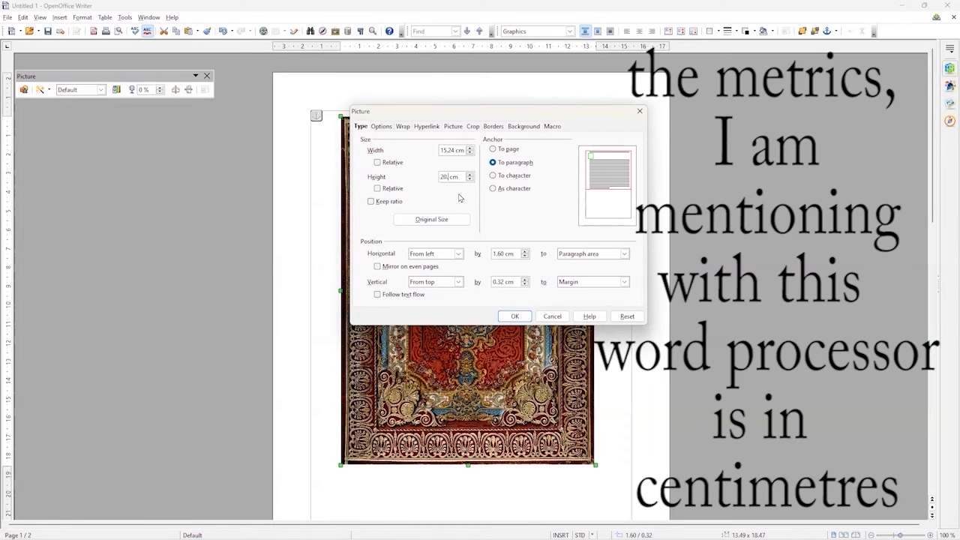
pyautogui.write('32')
pyautogui.click(516, 316)
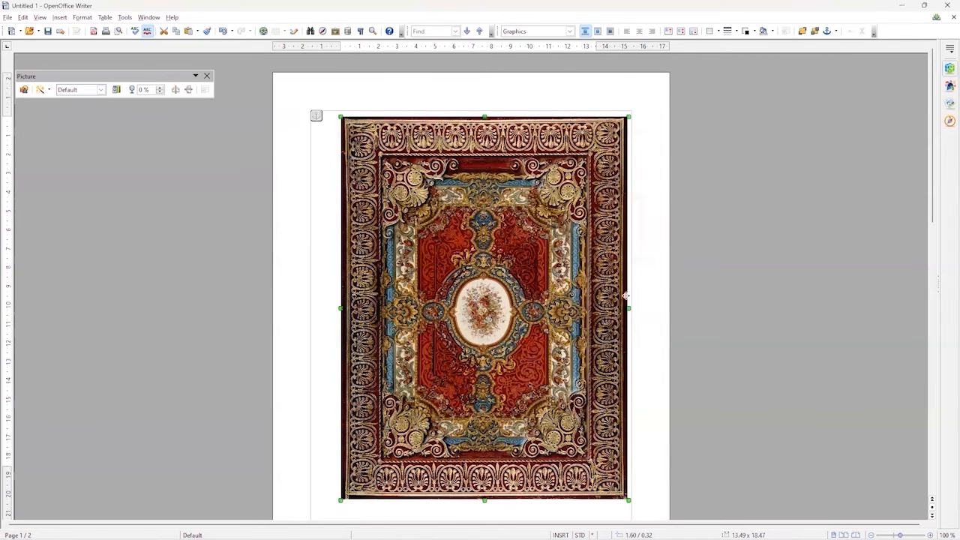
# Insert blank paragraphs above the carpet picture on page 2 to push it onto a third page.
pyautogui.scroll(-4, 625, 297)
pyautogui.scroll(1, 626, 299)
pyautogui.moveTo(932, 225); pyautogui.dragTo(932, 394)
pyautogui.click(443, 262)
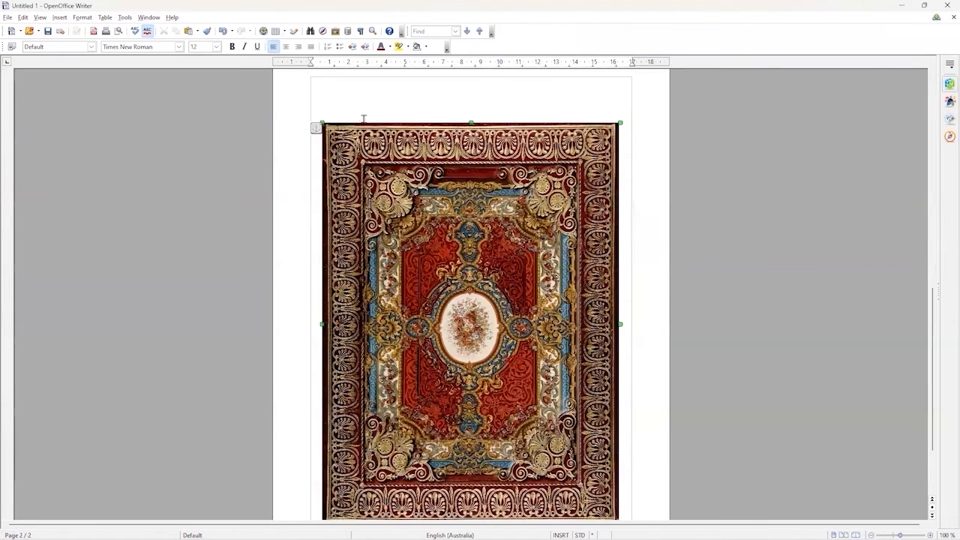
pyautogui.click(347, 88)
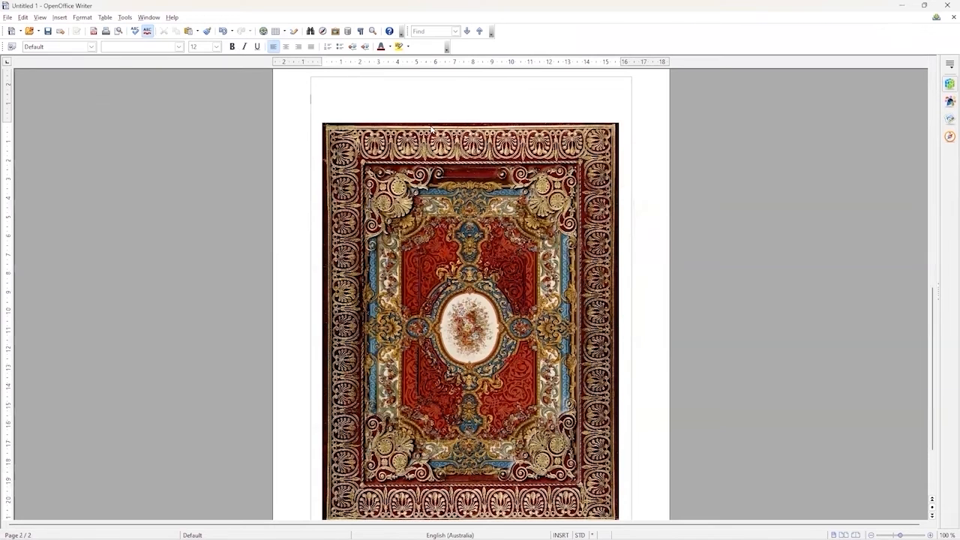
pyautogui.press('Return')
pyautogui.press('Return')
pyautogui.press('Return')
pyautogui.press('Return')
pyautogui.press('Return')
pyautogui.press('Return')
pyautogui.press('Return')
pyautogui.press('Return')
pyautogui.press('Return')
pyautogui.press('Return')
pyautogui.press('Return')
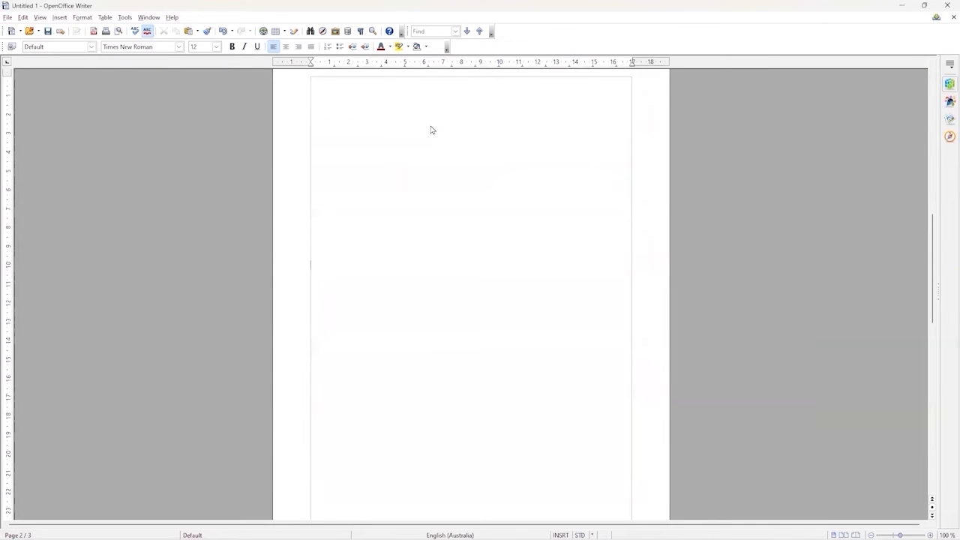
# Review the layout of all three pages, checking both carpet pictures and the blank page between them.
pyautogui.scroll(-10, 468, 271)
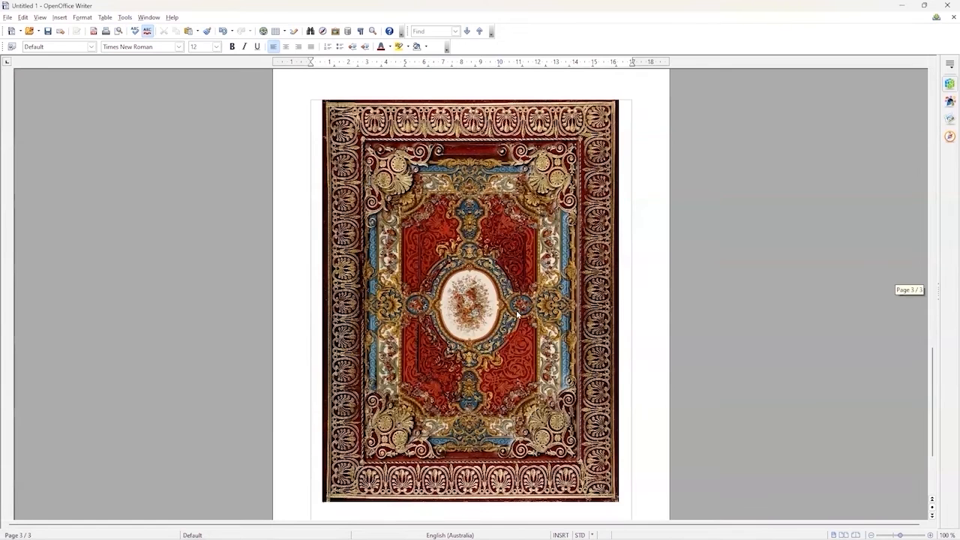
pyautogui.scroll(15, 487, 289)
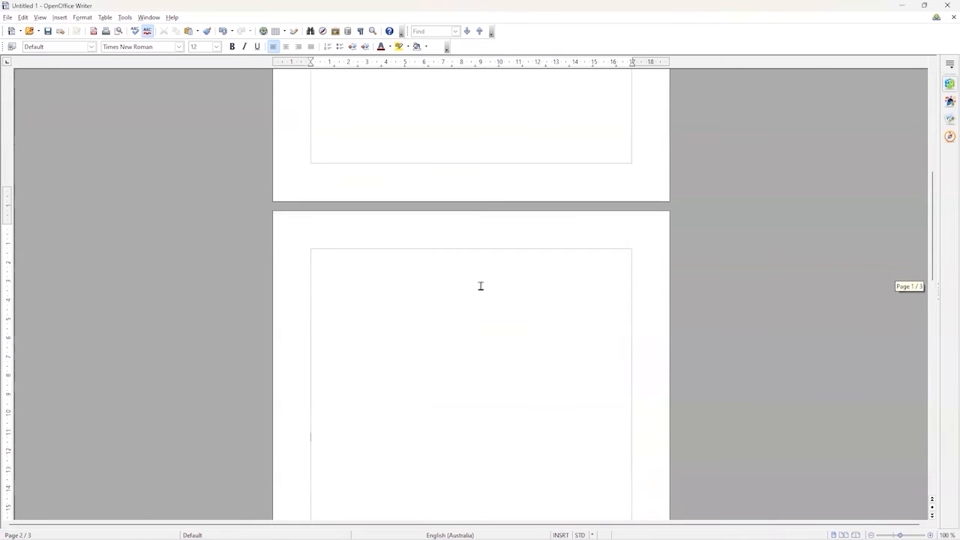
pyautogui.scroll(7, 429, 300)
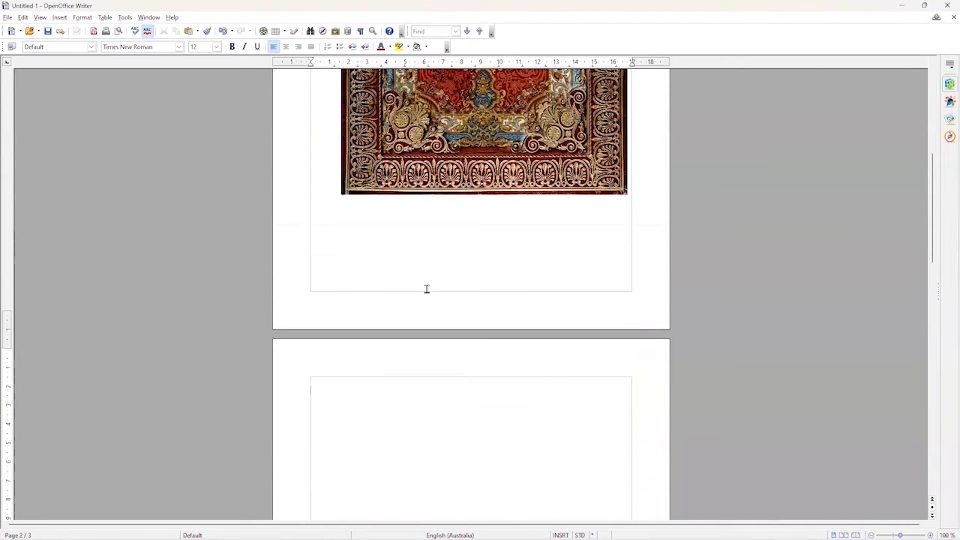
pyautogui.scroll(1, 428, 291)
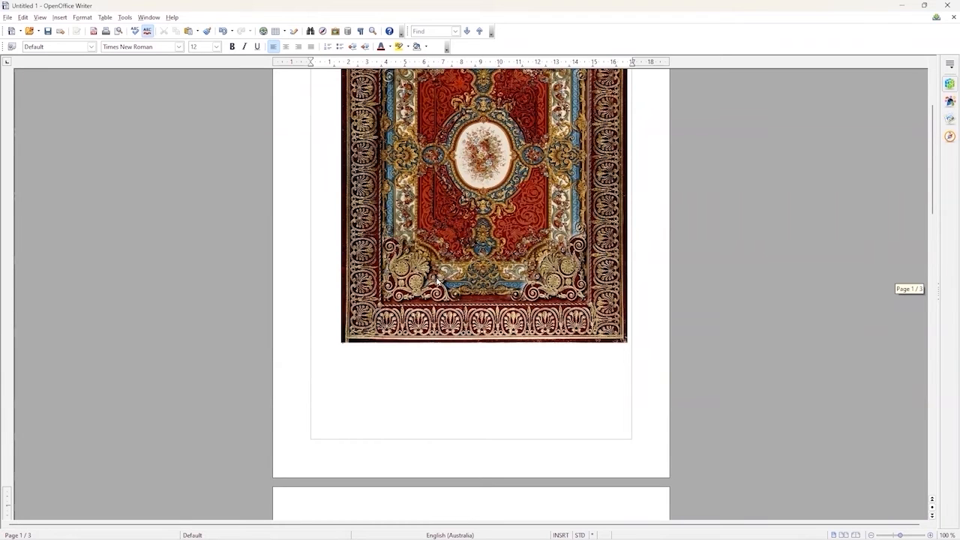
pyautogui.scroll(-9, 441, 279)
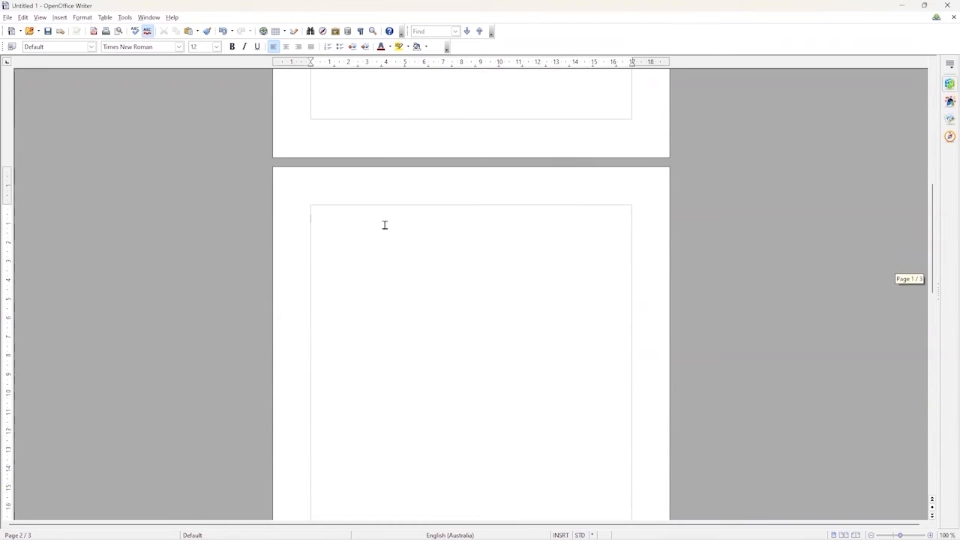
pyautogui.scroll(-15, 416, 279)
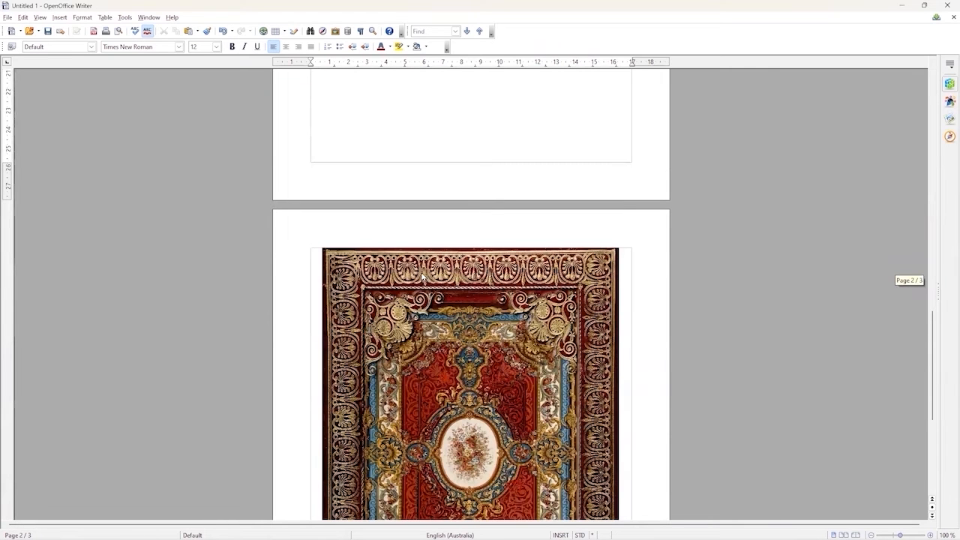
pyautogui.scroll(-1, 419, 276)
pyautogui.scroll(-7, 419, 276)
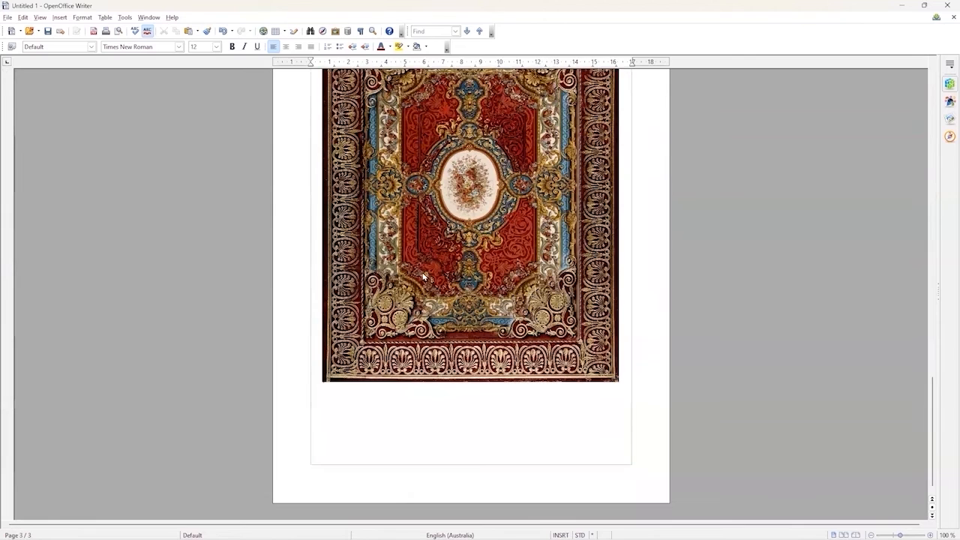
pyautogui.scroll(20, 435, 282)
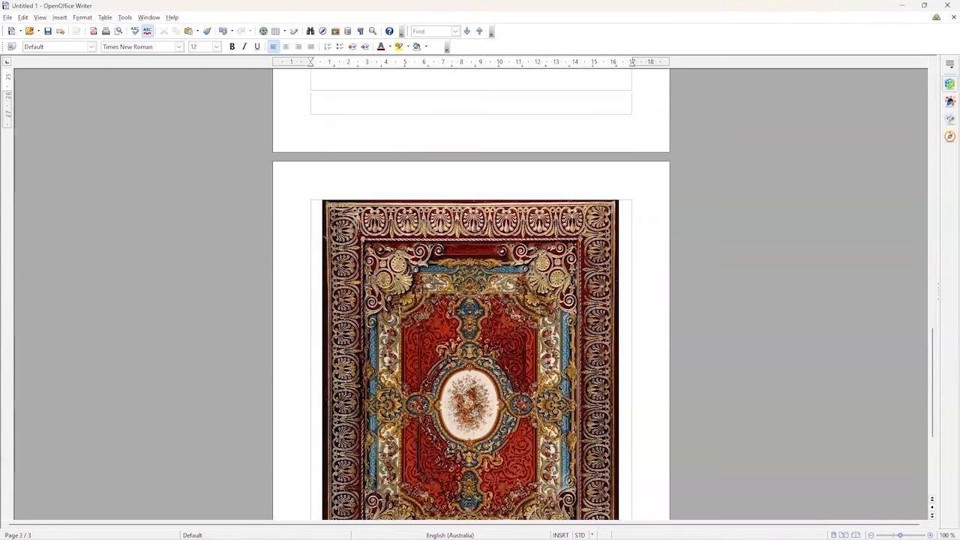
pyautogui.scroll(11, 435, 282)
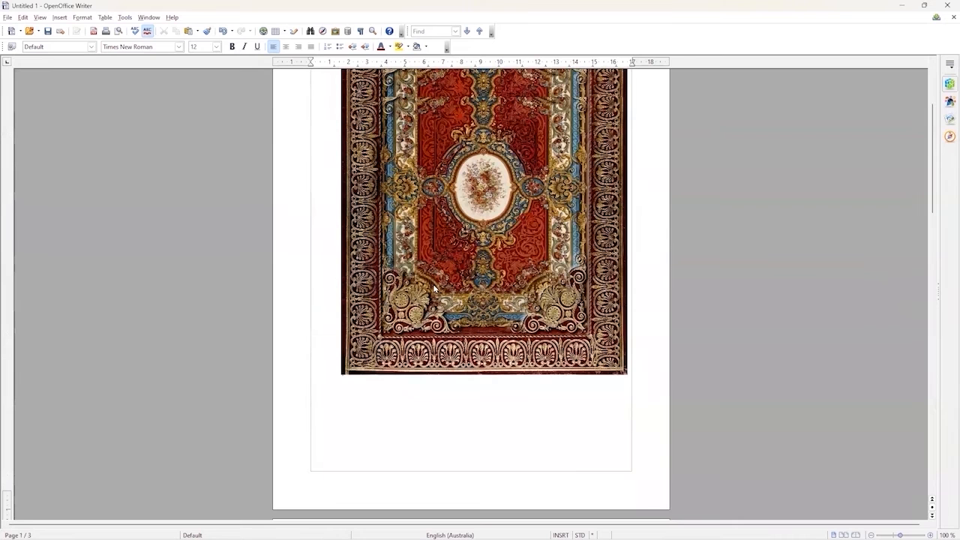
pyautogui.scroll(4, 435, 290)
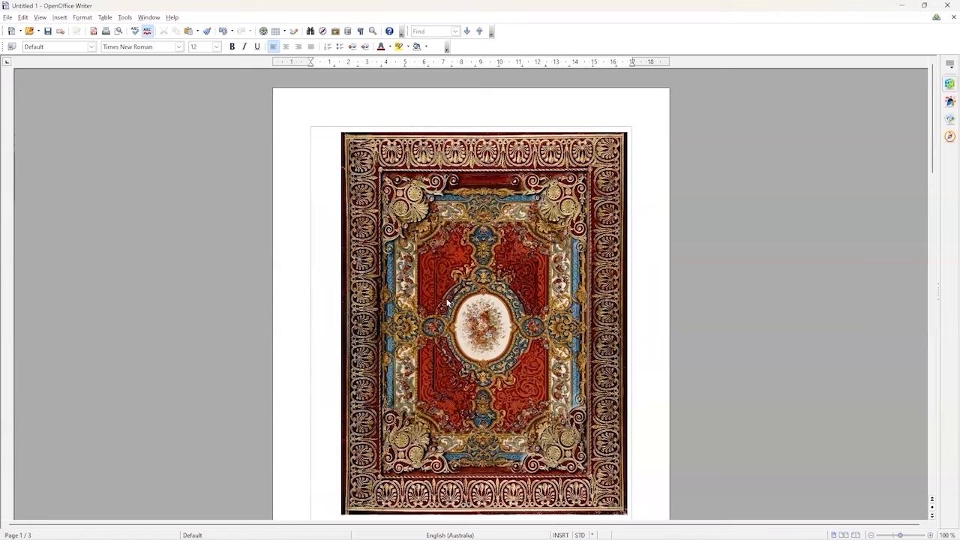
pyautogui.scroll(-8, 446, 308)
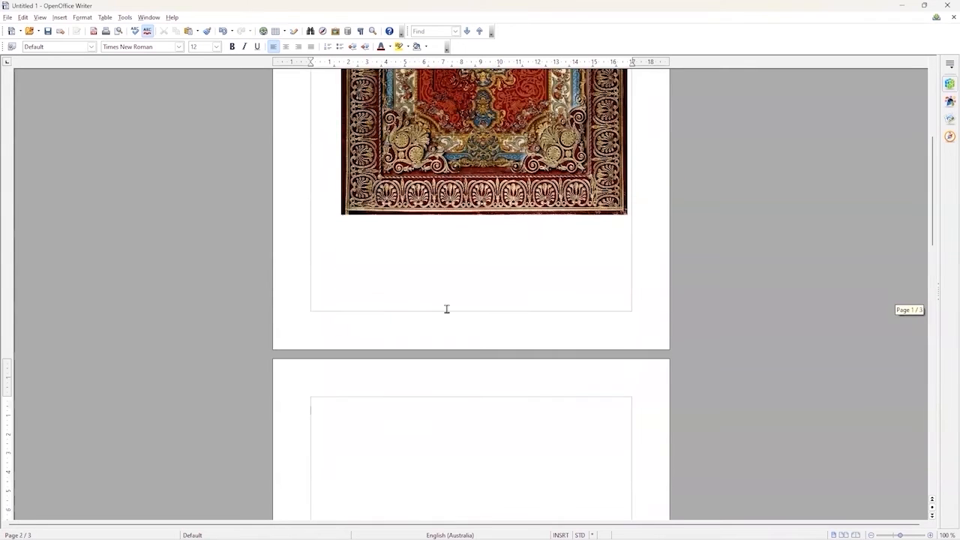
pyautogui.scroll(-7, 446, 307)
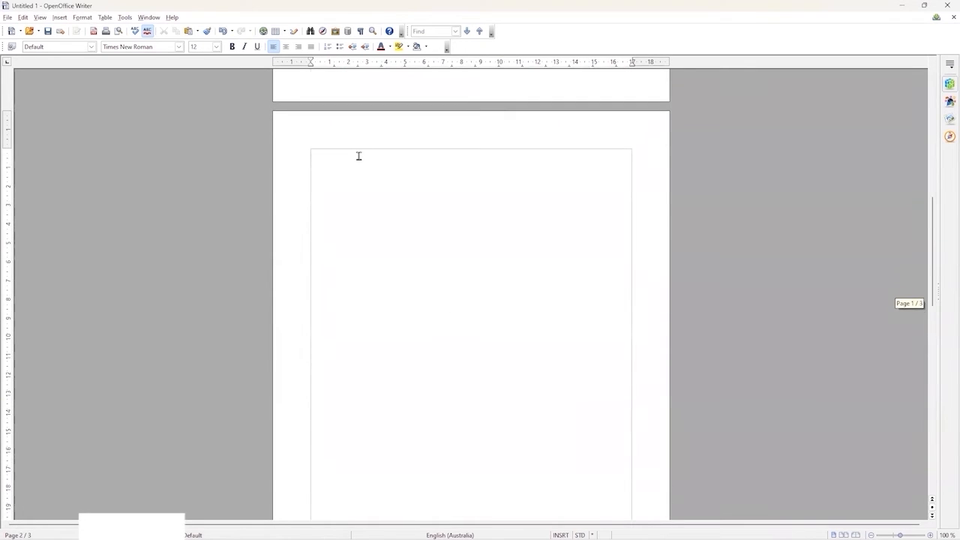
# Switch to the Set 4 Rustic Regal 25 image in Paint and copy its second red spine panel.
pyautogui.moveTo(194, 538)
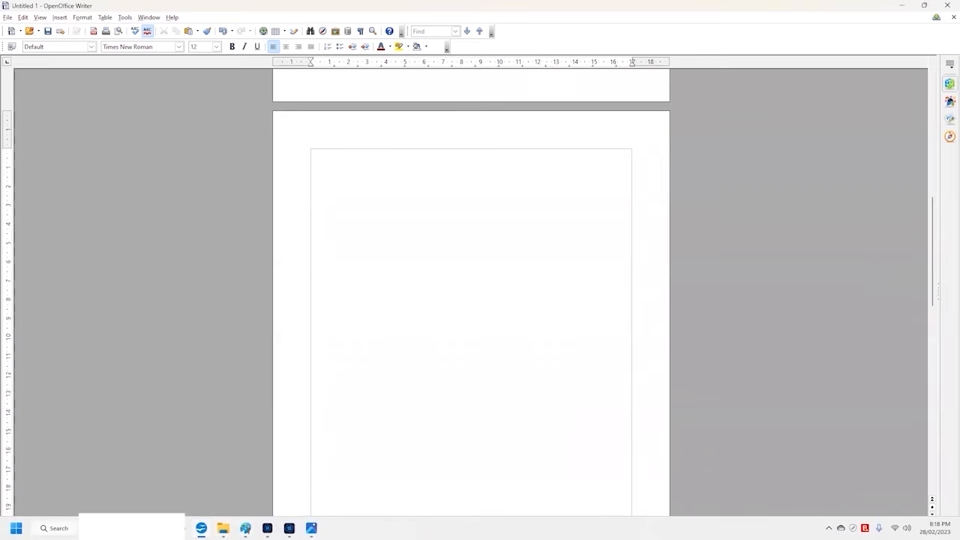
pyautogui.moveTo(223, 528)
pyautogui.click(196, 489)
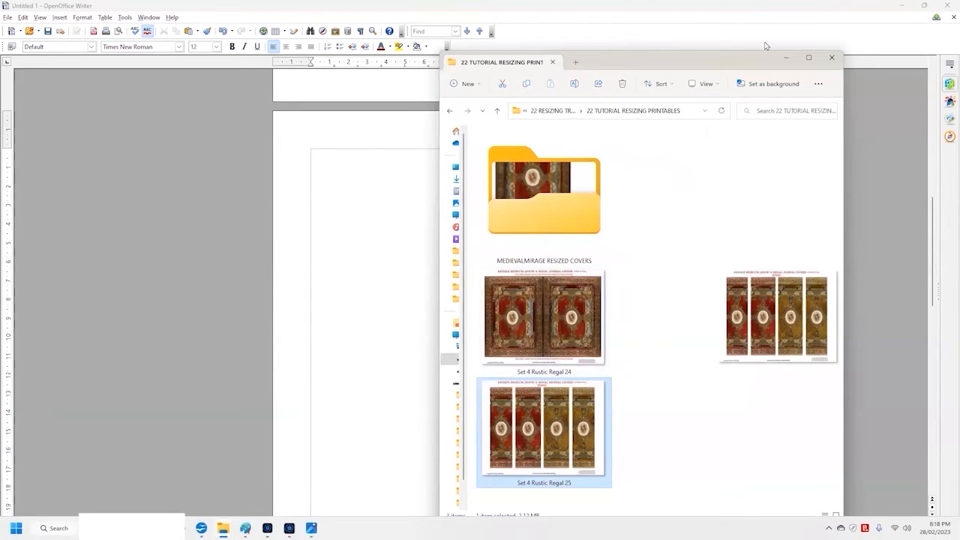
pyautogui.click(245, 528)
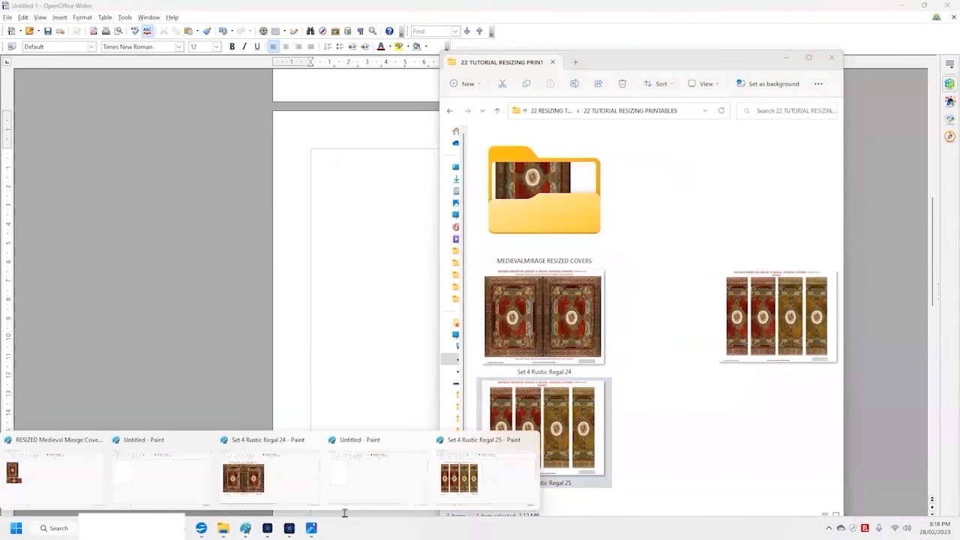
pyautogui.click(460, 479)
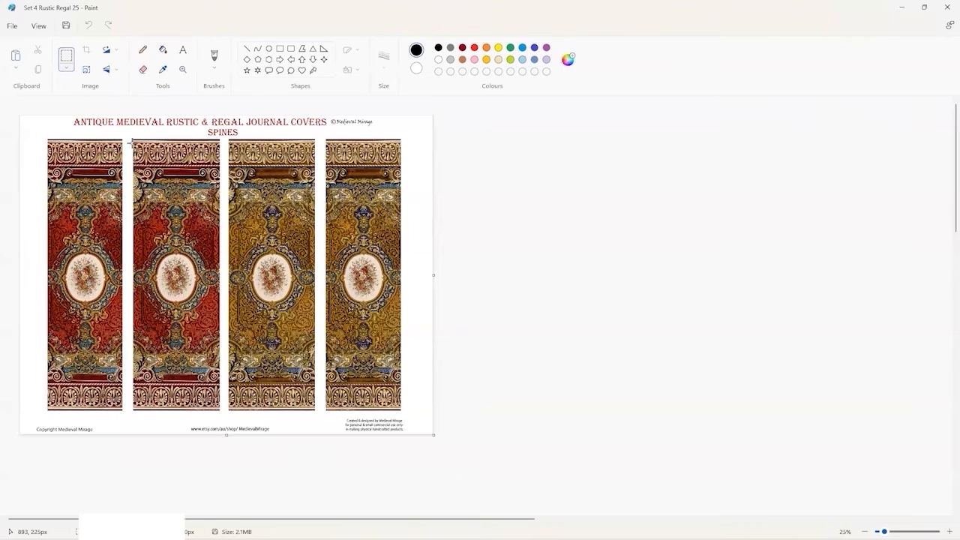
pyautogui.moveTo(224, 286); pyautogui.dragTo(219, 409)
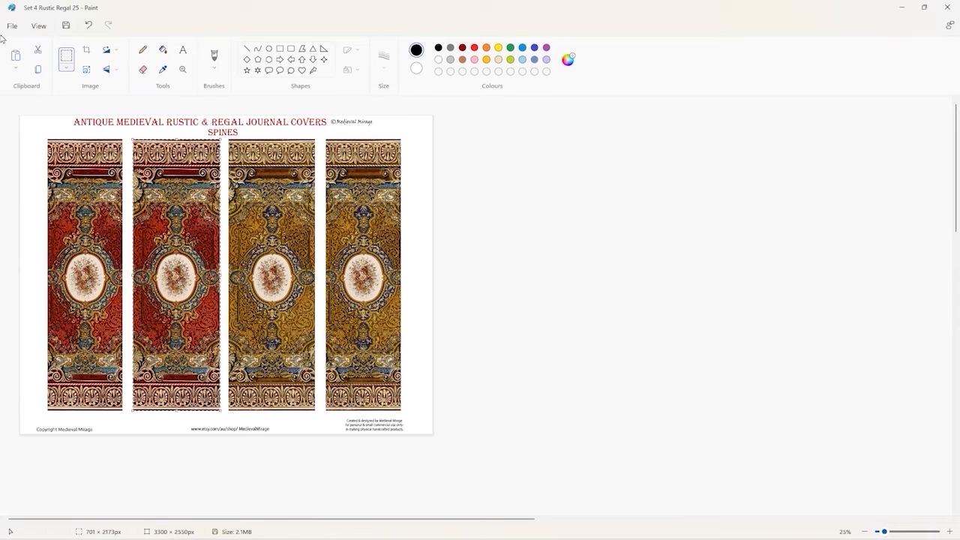
pyautogui.click(40, 72)
pyautogui.click(901, 7)
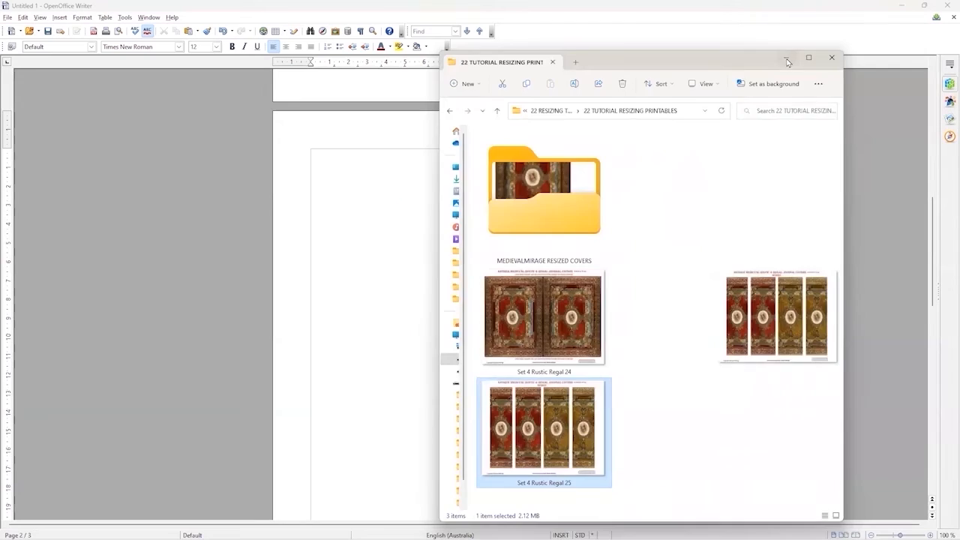
# Return to OpenOffice Writer and paste the copied spine onto the blank page 2 as a Bitmap using Paste Special.
pyautogui.click(479, 238)
pyautogui.hotkey('ctrl', 'v')
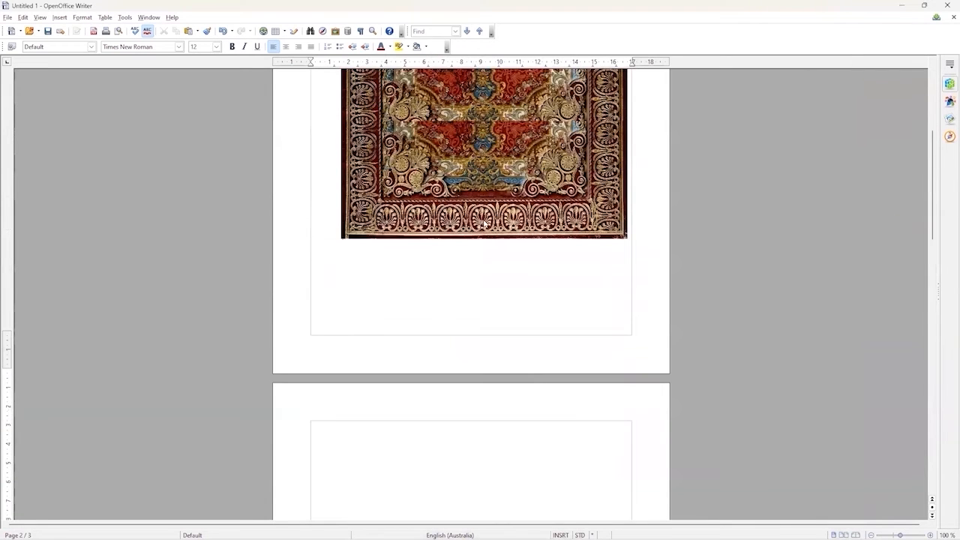
pyautogui.scroll(3, 484, 222)
pyautogui.scroll(5, 482, 225)
pyautogui.scroll(-15, 472, 237)
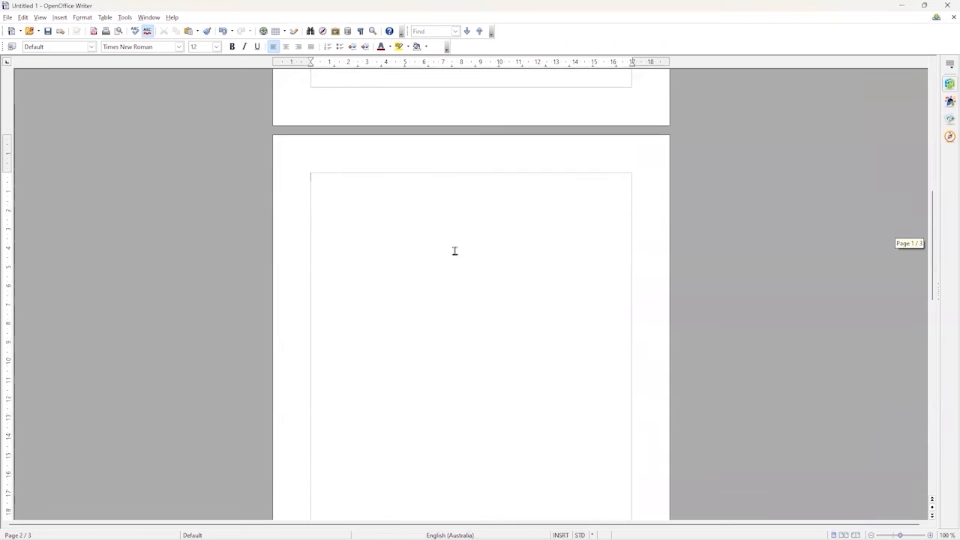
pyautogui.click(7, 17)
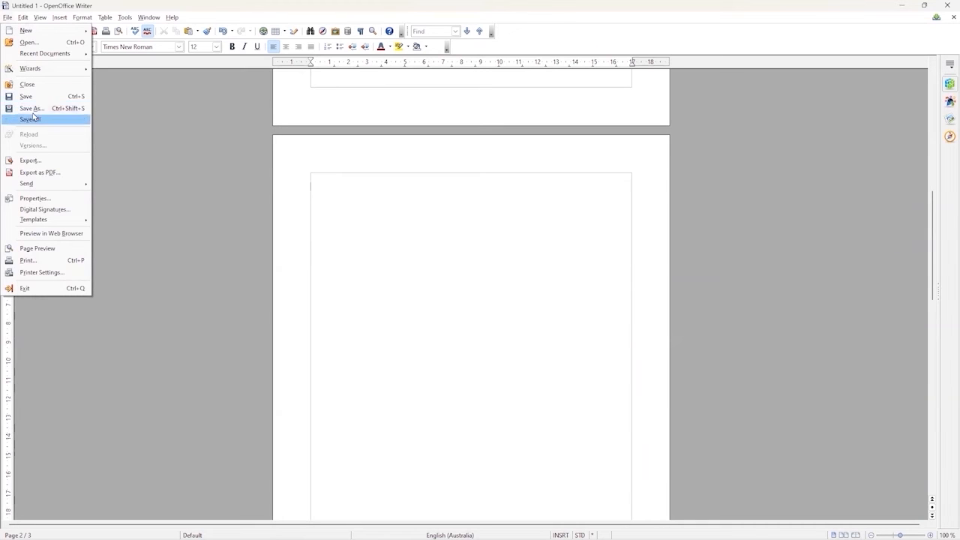
pyautogui.moveTo(23, 17)
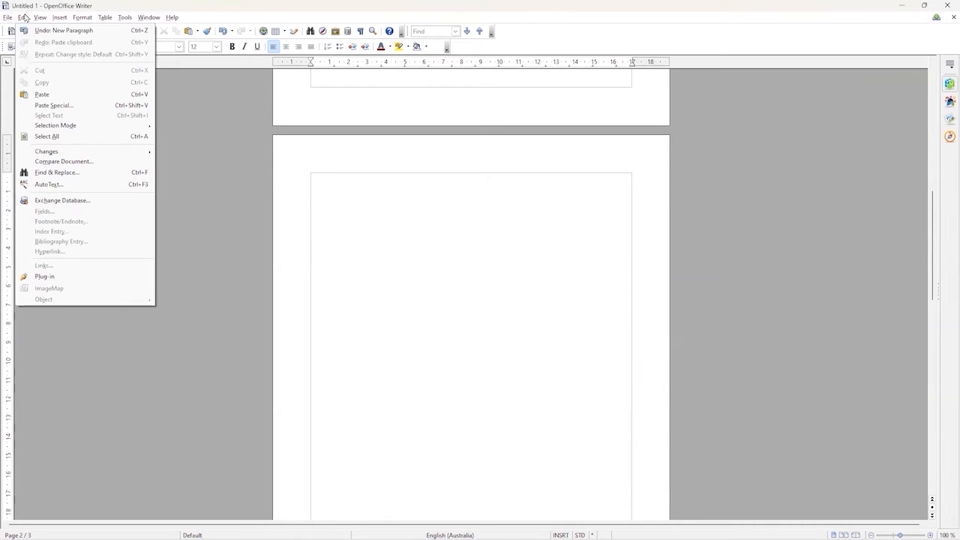
pyautogui.click(64, 106)
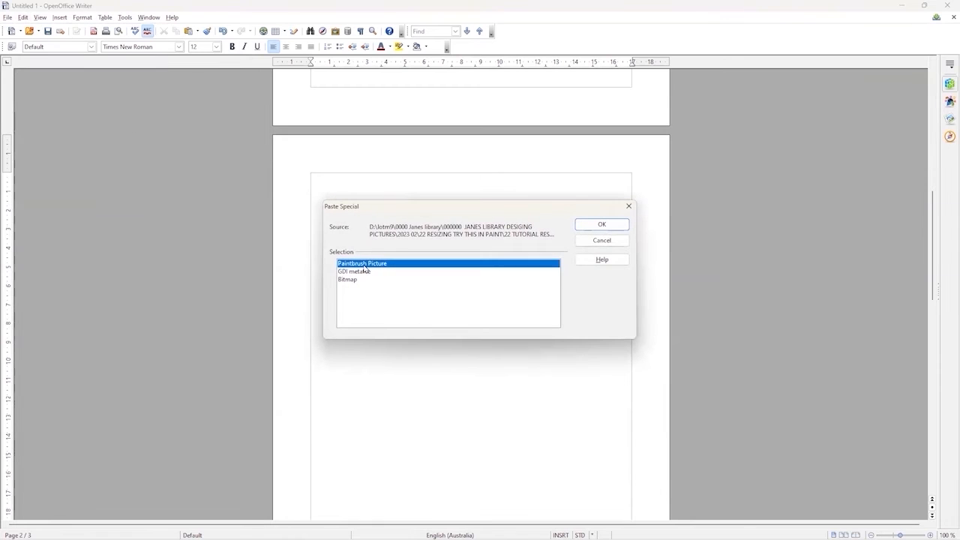
pyautogui.click(353, 280)
pyautogui.click(622, 224)
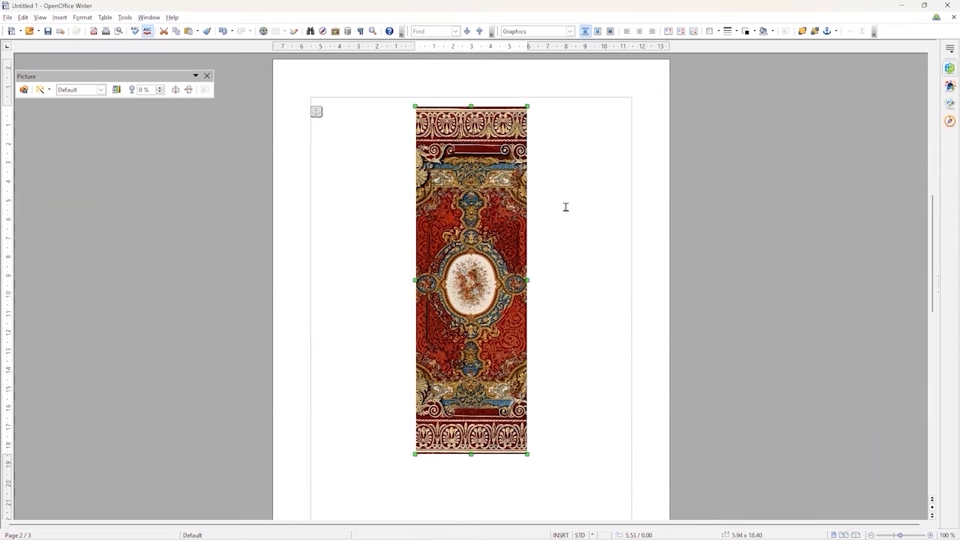
# Widen the pasted spine picture on page 2 to about 6.49 cm, stretching it sideways.
pyautogui.click(567, 207)
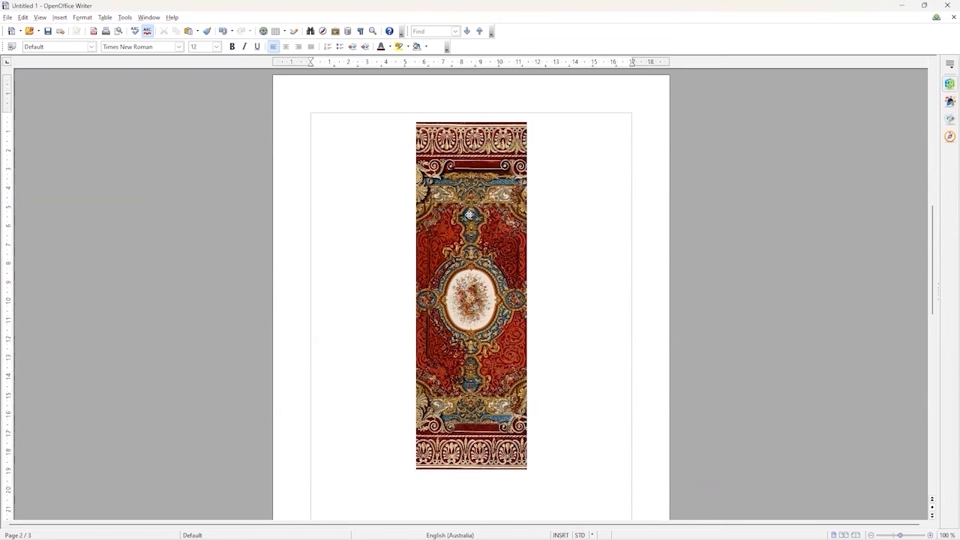
pyautogui.click(472, 215)
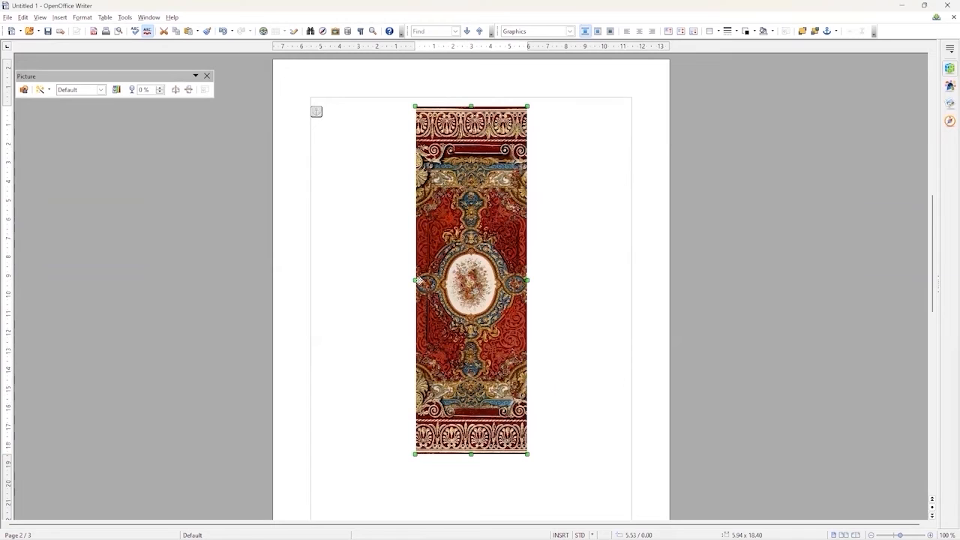
pyautogui.moveTo(415, 281); pyautogui.dragTo(405, 281)
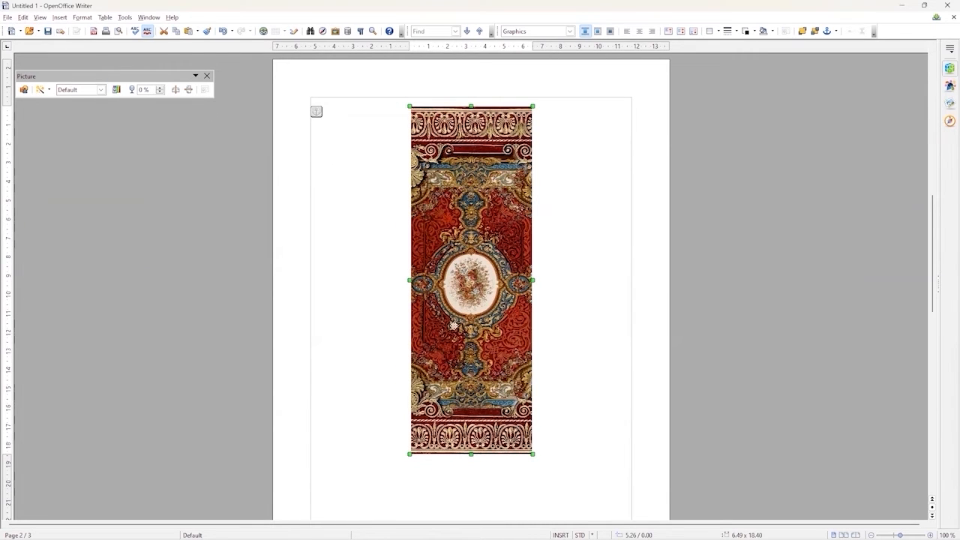
# Set the height of the spine picture on page 2 to 20.32 cm.
pyautogui.rightClick(457, 231)
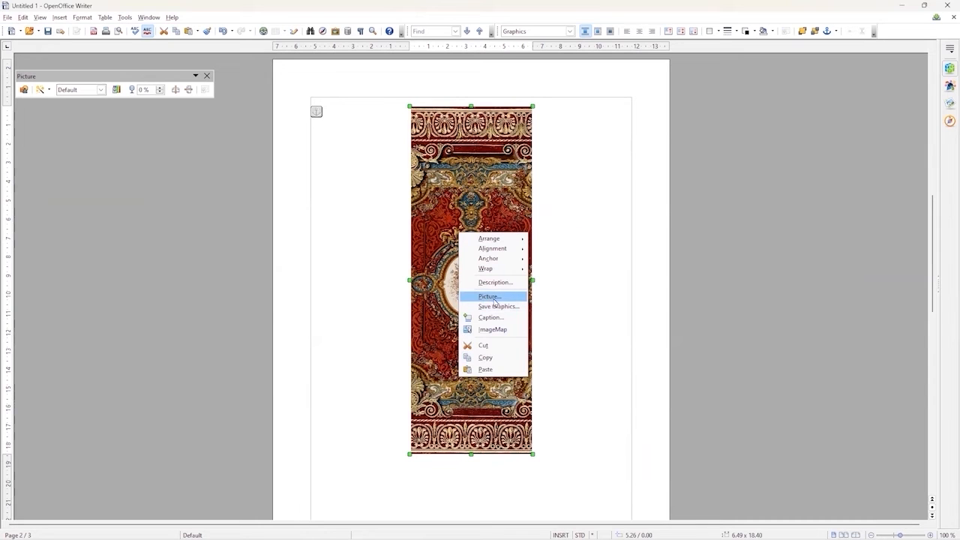
pyautogui.click(456, 208)
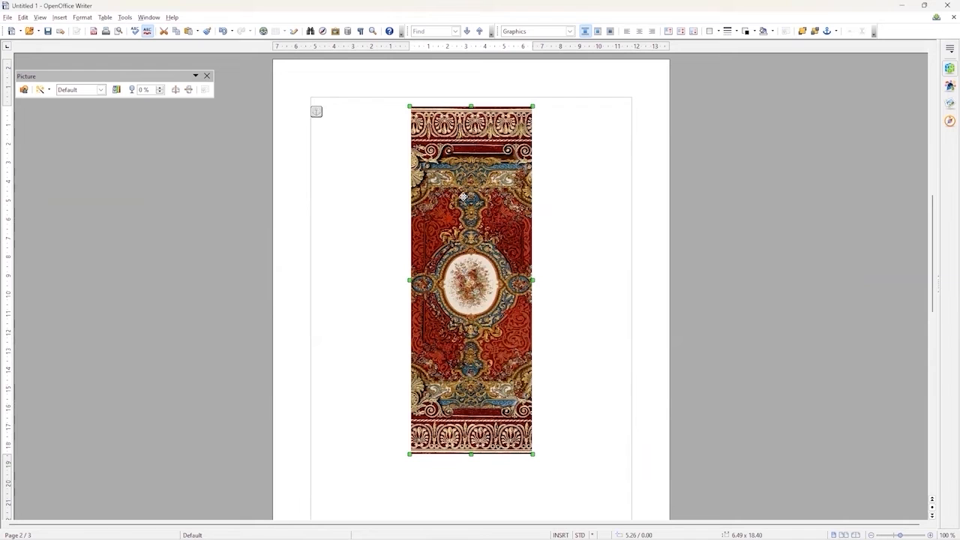
pyautogui.rightClick(457, 172)
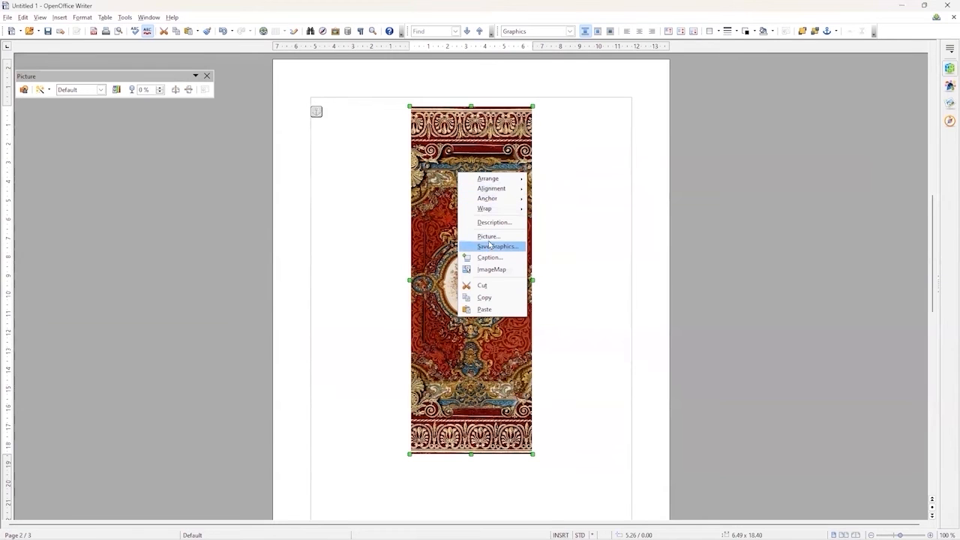
pyautogui.click(489, 237)
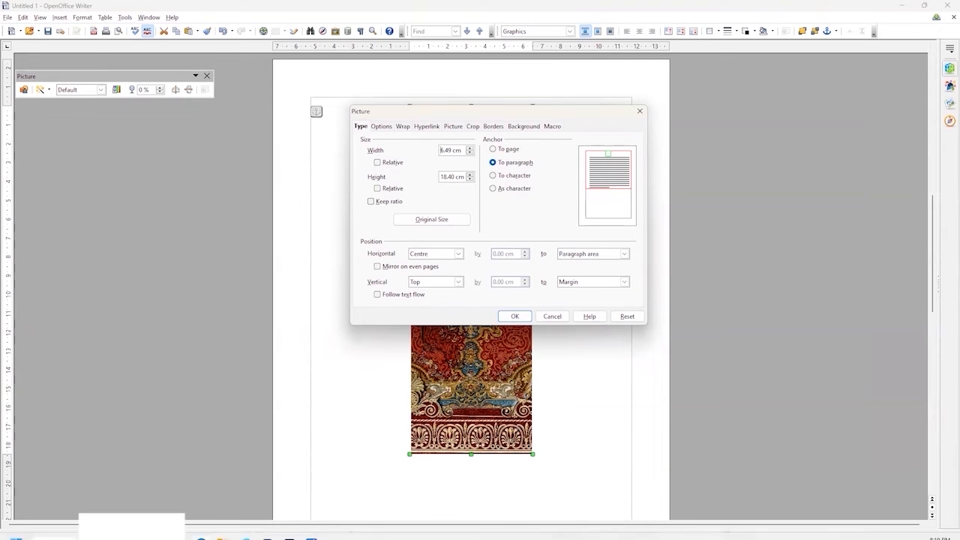
pyautogui.moveTo(223, 529)
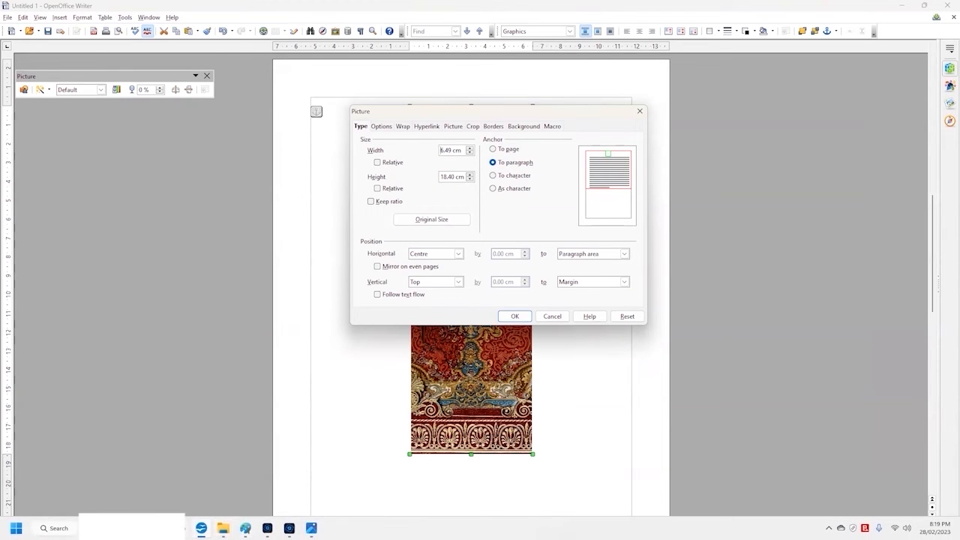
pyautogui.click(246, 528)
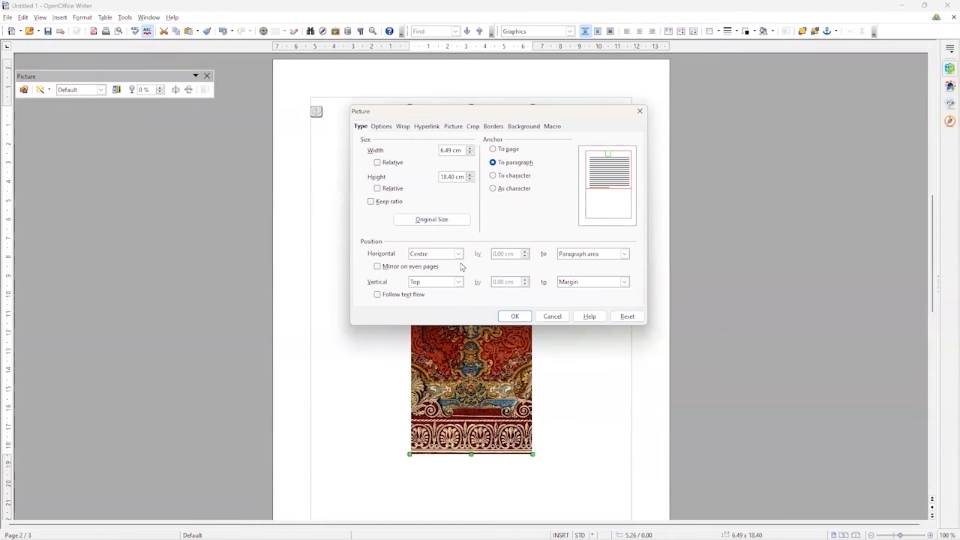
pyautogui.press('BackSpace')
pyautogui.press('BackSpace')
pyautogui.press('BackSpace')
pyautogui.press('BackSpace')
pyautogui.press('BackSpace')
pyautogui.write('20.32')
pyautogui.click(522, 317)
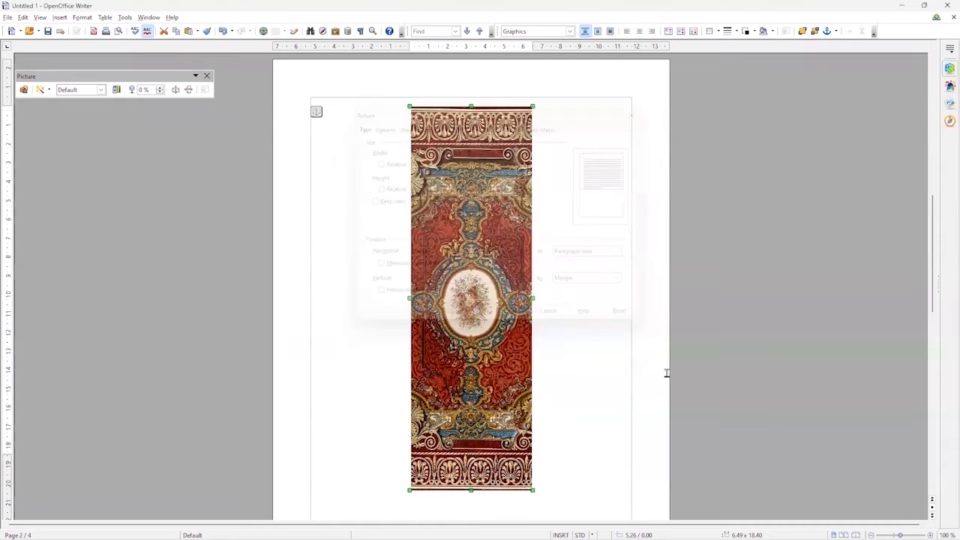
# Move the spine picture to the left side of page 2 and place a pasted copy of it right beside it.
pyautogui.moveTo(480, 219); pyautogui.dragTo(390, 218)
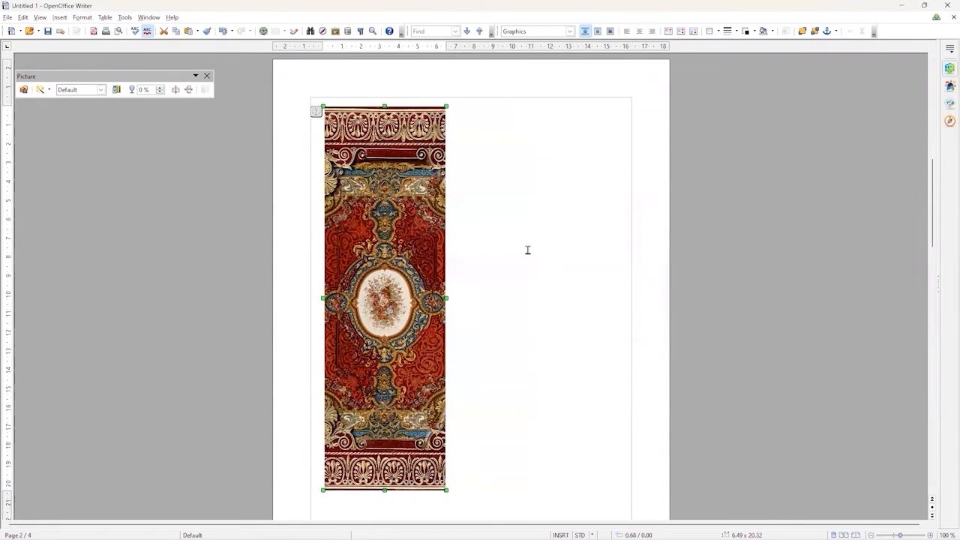
pyautogui.scroll(-1, 380, 224)
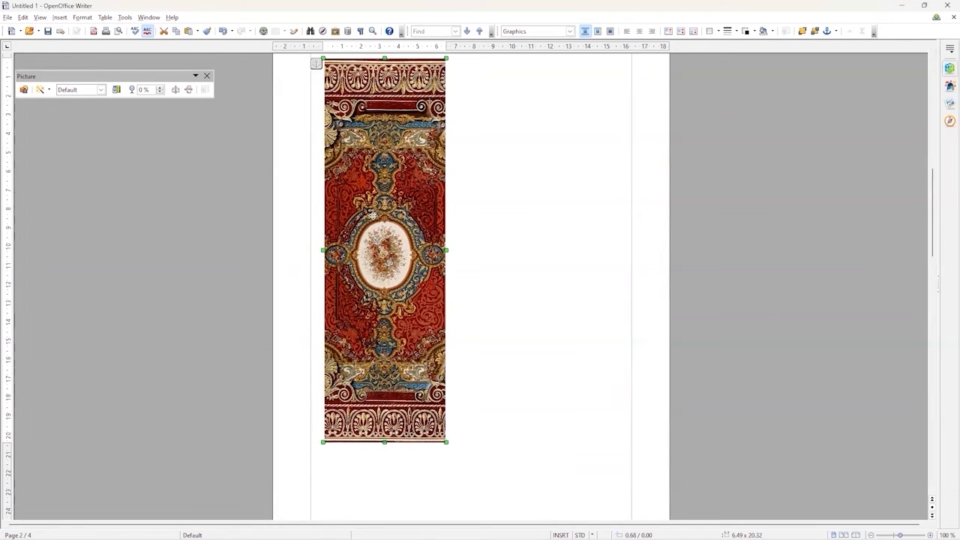
pyautogui.rightClick(381, 203)
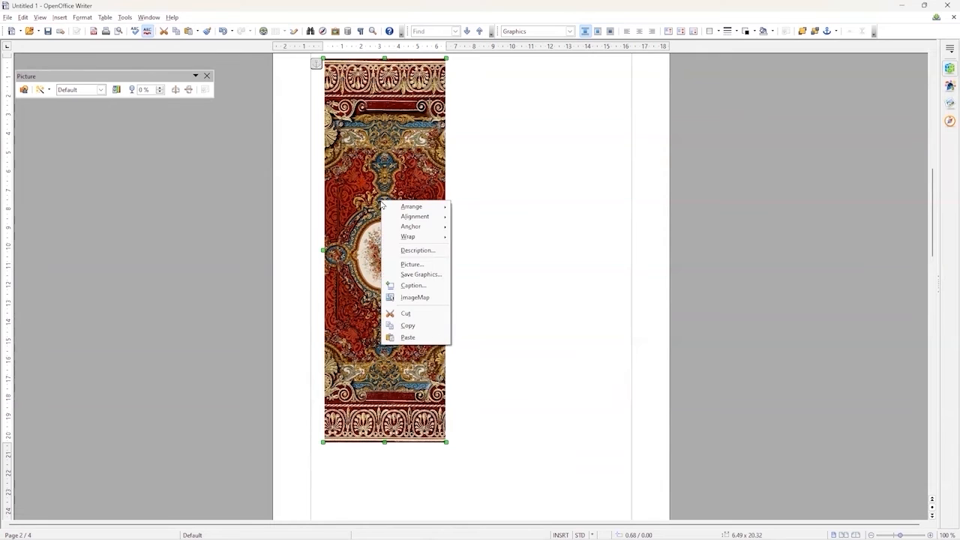
pyautogui.click(409, 326)
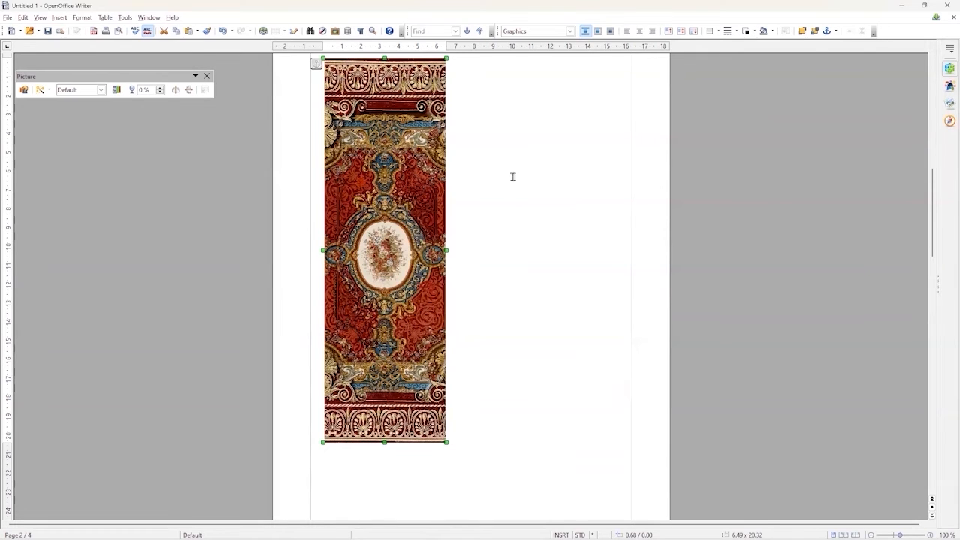
pyautogui.click(513, 171)
pyautogui.rightClick(515, 172)
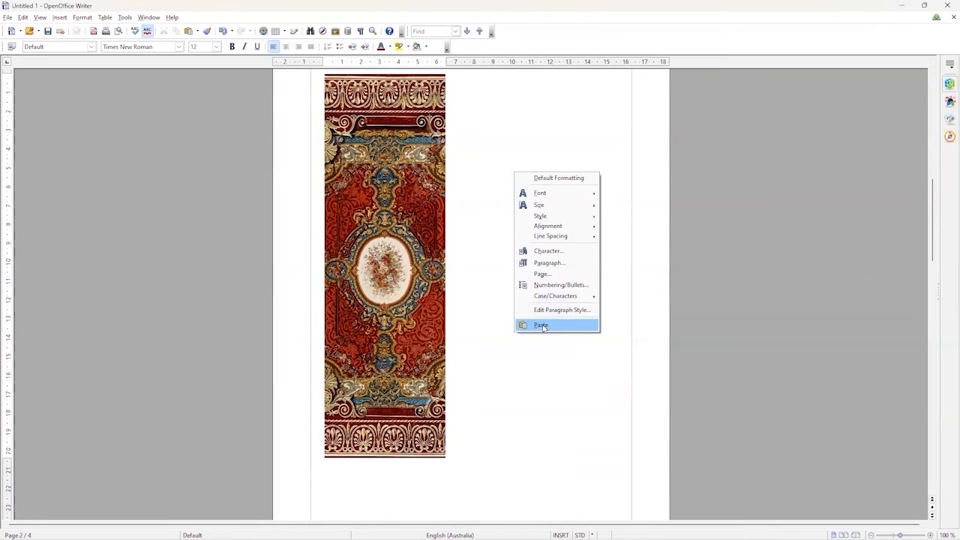
pyautogui.click(545, 322)
pyautogui.moveTo(366, 197); pyautogui.dragTo(493, 197)
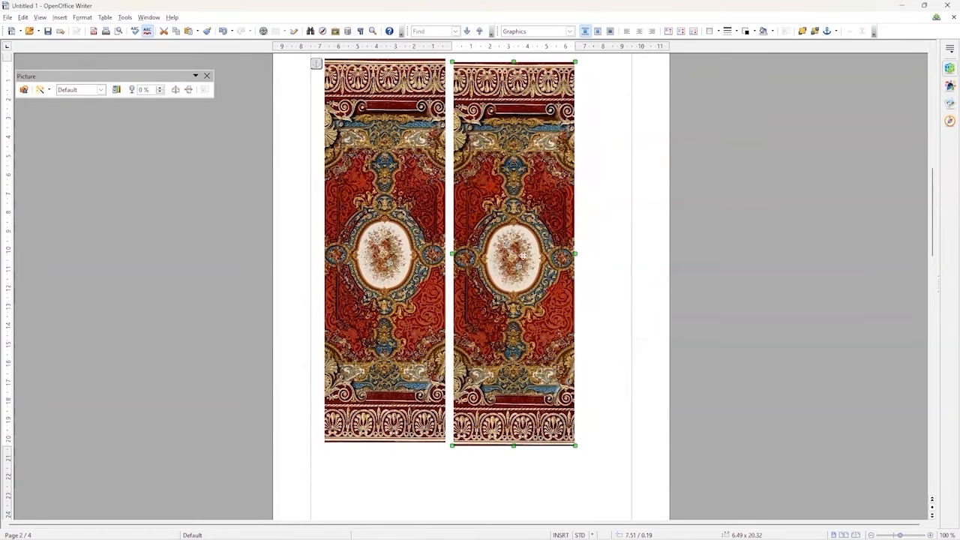
pyautogui.click(646, 298)
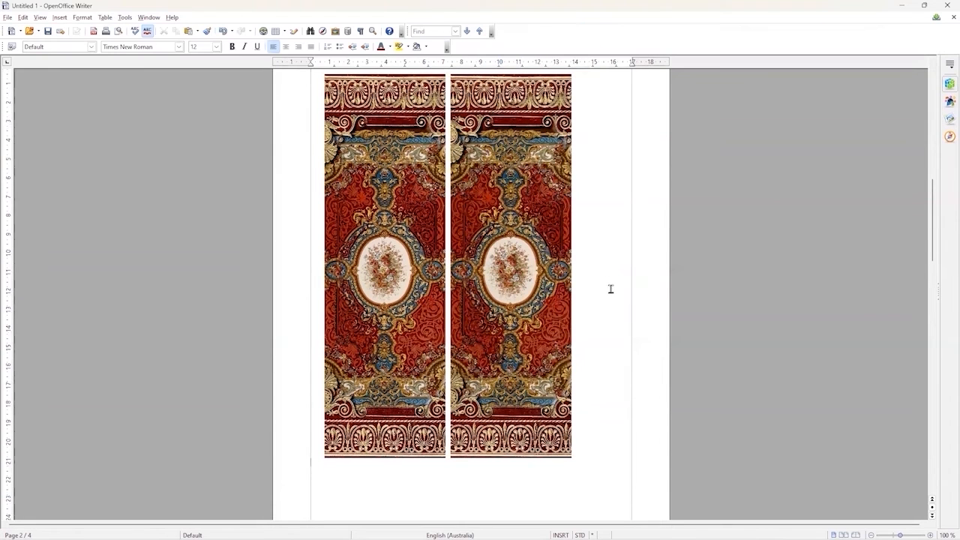
# Look through the folder 26 resize instructions for youtube, previewing the Vol 3 Medieval Maidens 2 and Vol 3 Medieval Maidens 23 images enlarged.
pyautogui.scroll(-3, 602, 281)
pyautogui.scroll(2, 584, 266)
pyautogui.scroll(1, 585, 266)
pyautogui.scroll(-10, 568, 229)
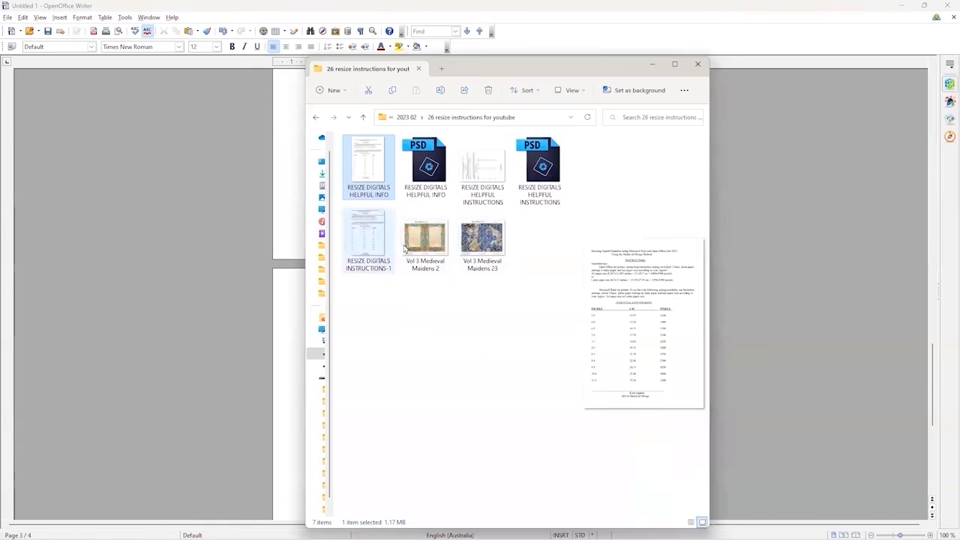
pyautogui.click(414, 246)
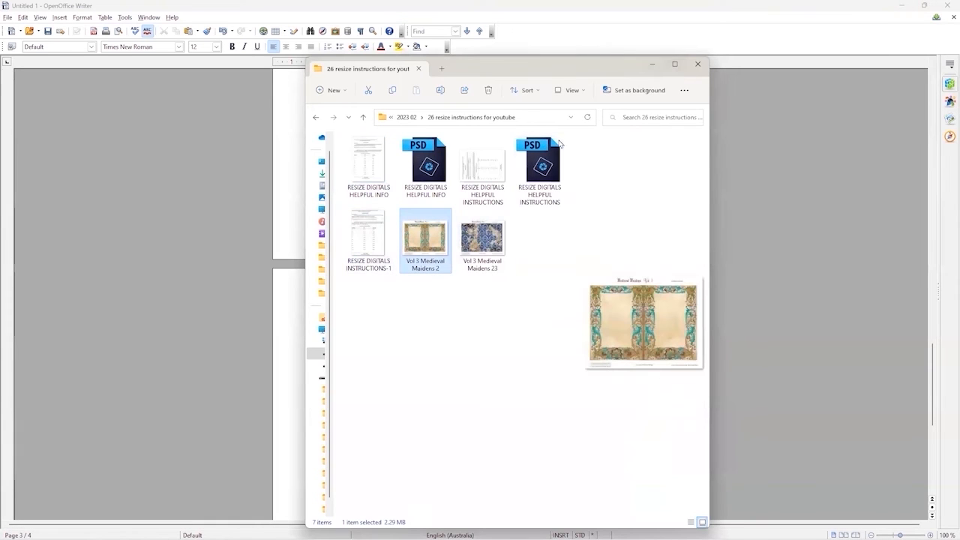
pyautogui.click(675, 64)
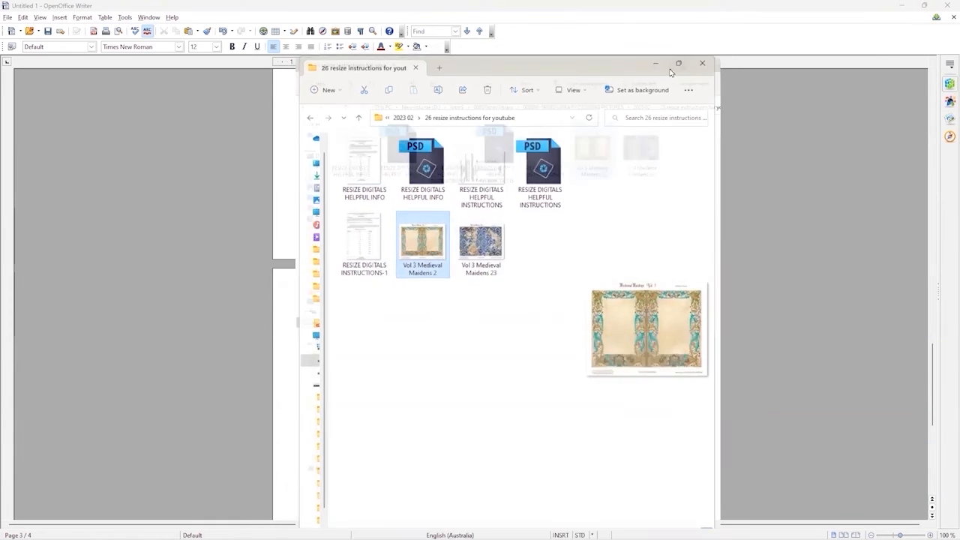
pyautogui.click(412, 114)
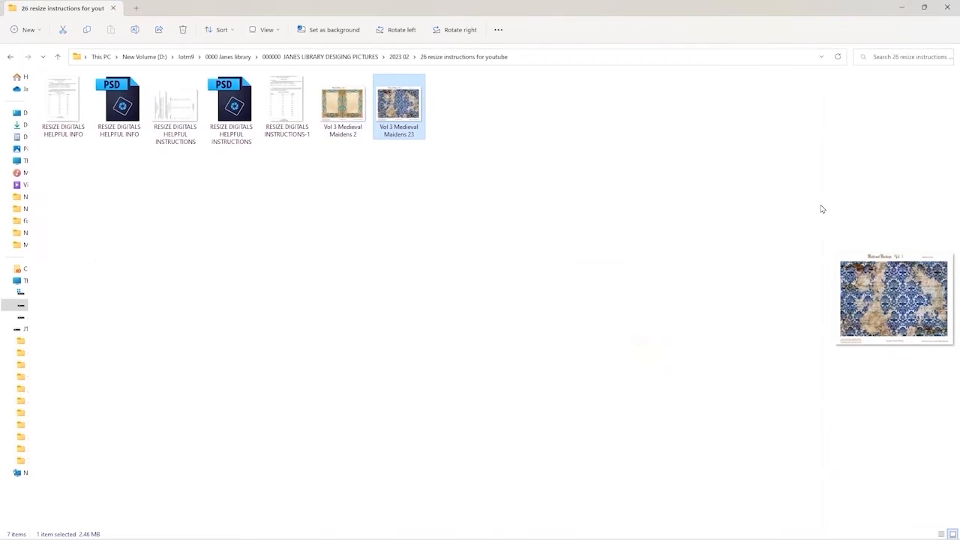
pyautogui.moveTo(821, 206); pyautogui.dragTo(428, 216)
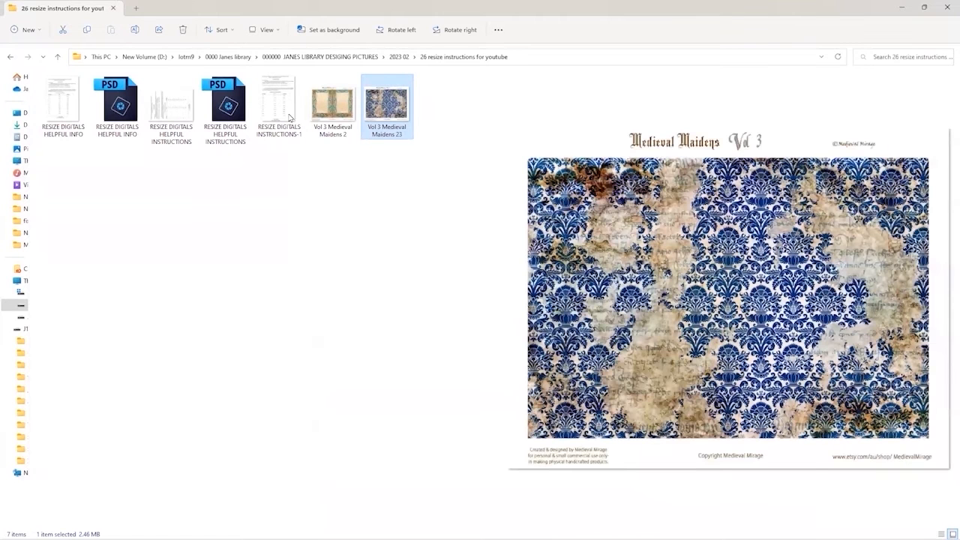
pyautogui.click(337, 101)
pyautogui.press('Right')
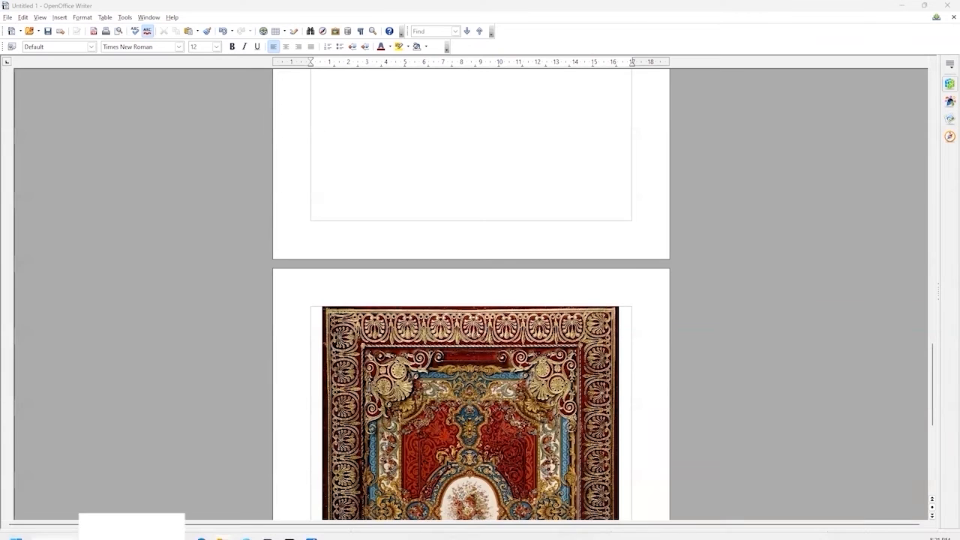
# Switch to a blank Paint window, open the Vol 3 Medieval Maidens 2 image from the folder there, and zoom out to 25%.
pyautogui.moveTo(223, 528)
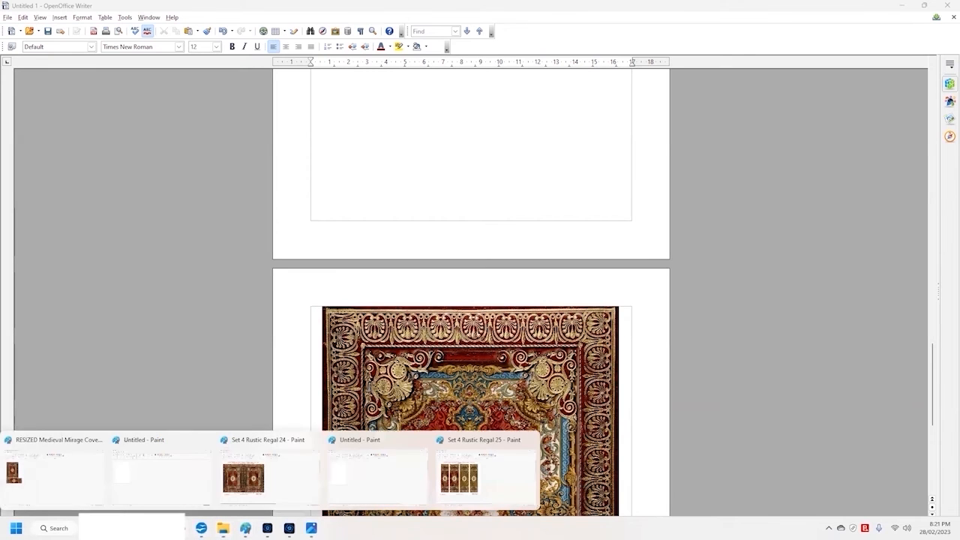
pyautogui.click(362, 488)
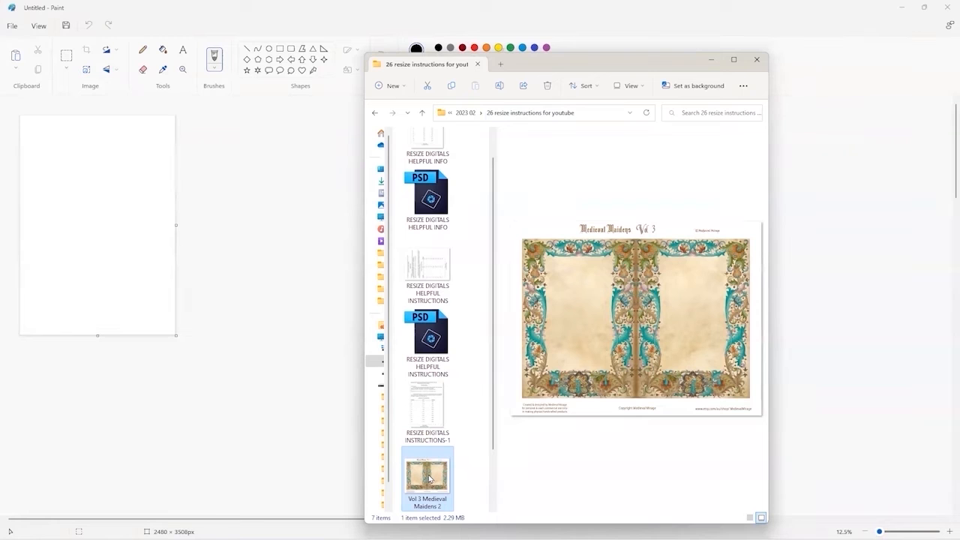
pyautogui.moveTo(428, 478)
pyautogui.mouseDown()
pyautogui.moveTo(470, 387)
pyautogui.moveTo(185, 253)
pyautogui.mouseUp()
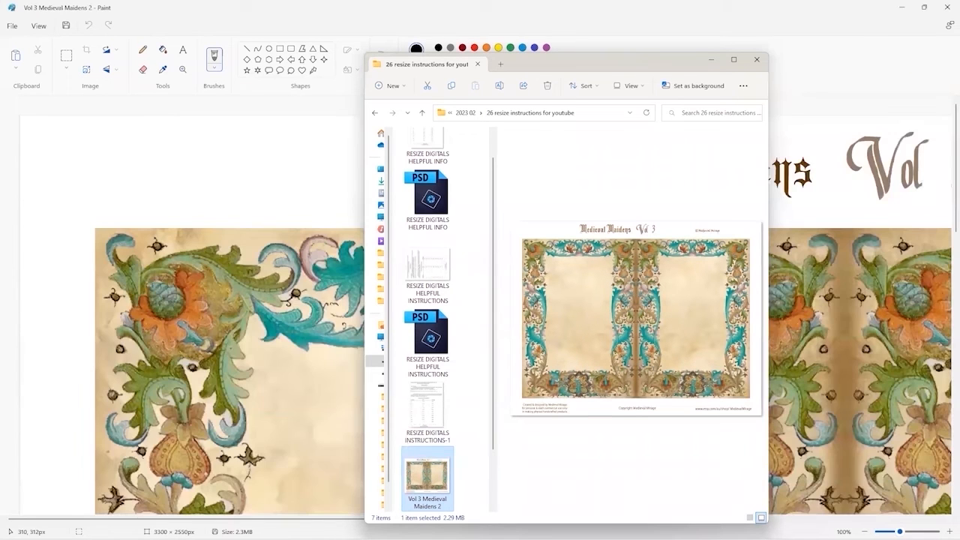
pyautogui.click(711, 59)
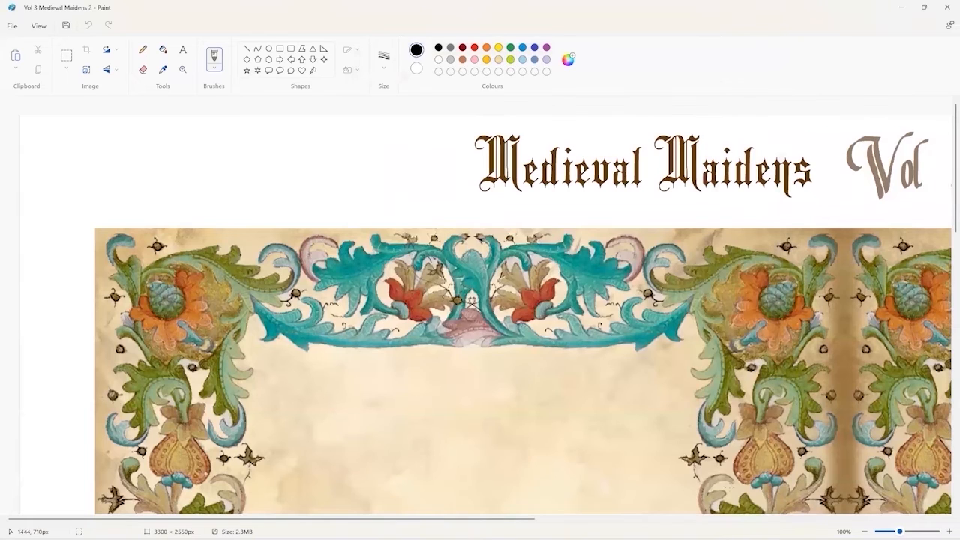
pyautogui.moveTo(900, 532); pyautogui.dragTo(884, 532)
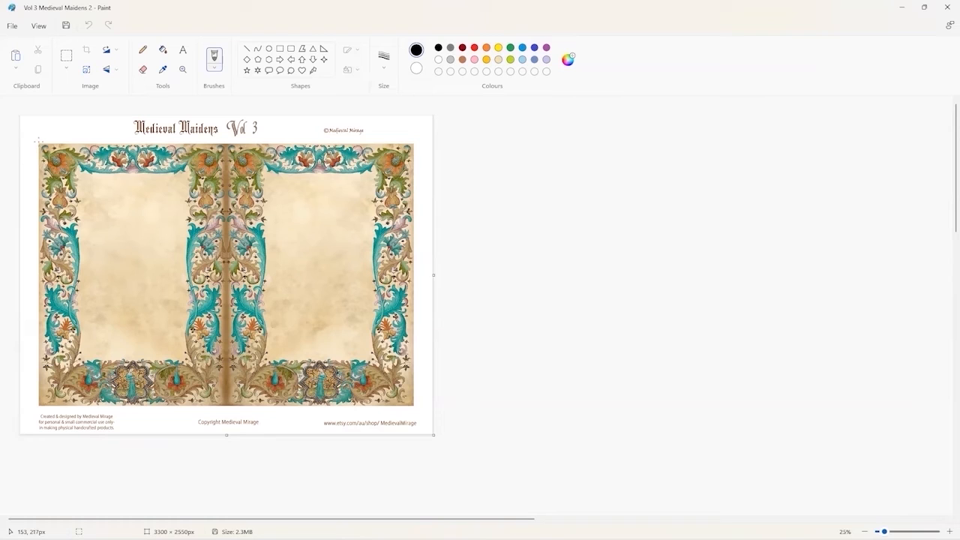
# Rotate the Medieval Maidens image 90° to the right.
pyautogui.click(66, 54)
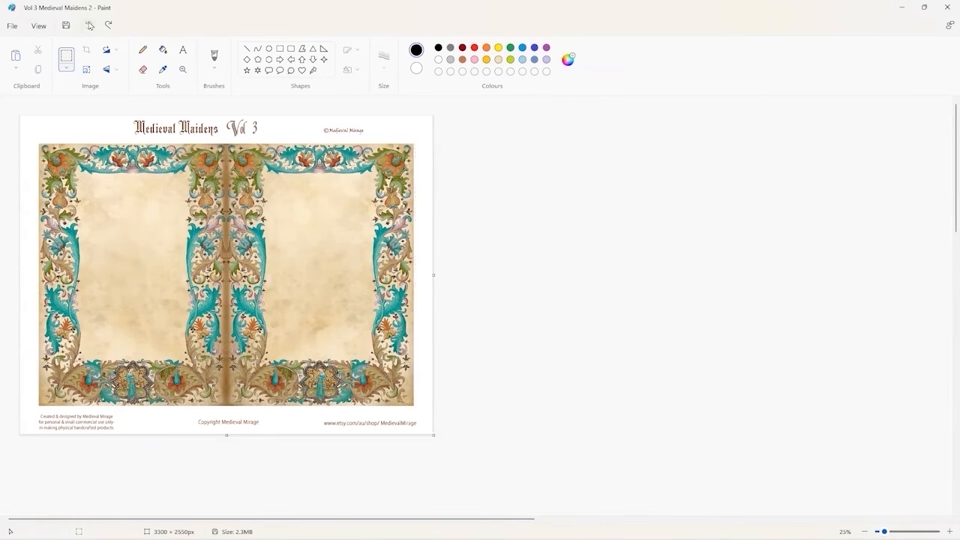
pyautogui.click(88, 25)
pyautogui.click(105, 50)
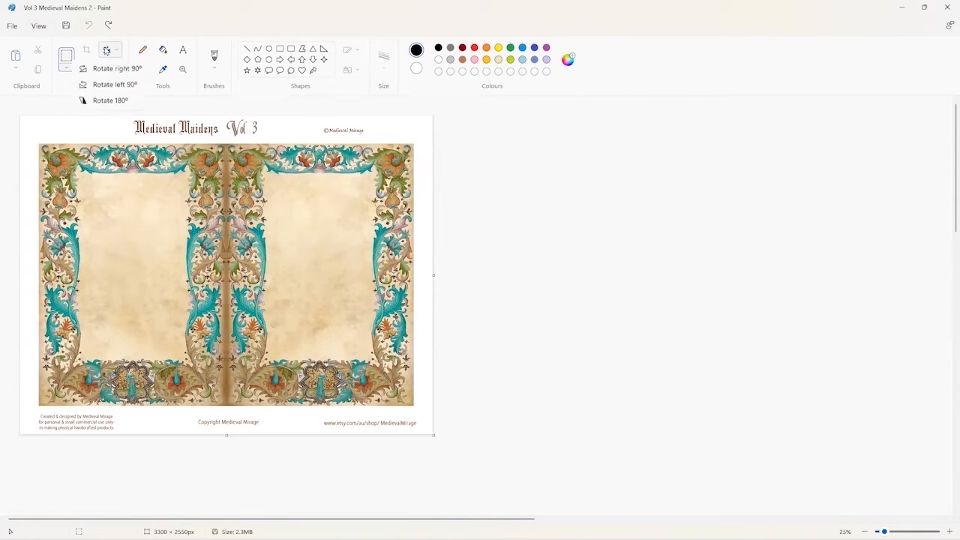
pyautogui.click(114, 70)
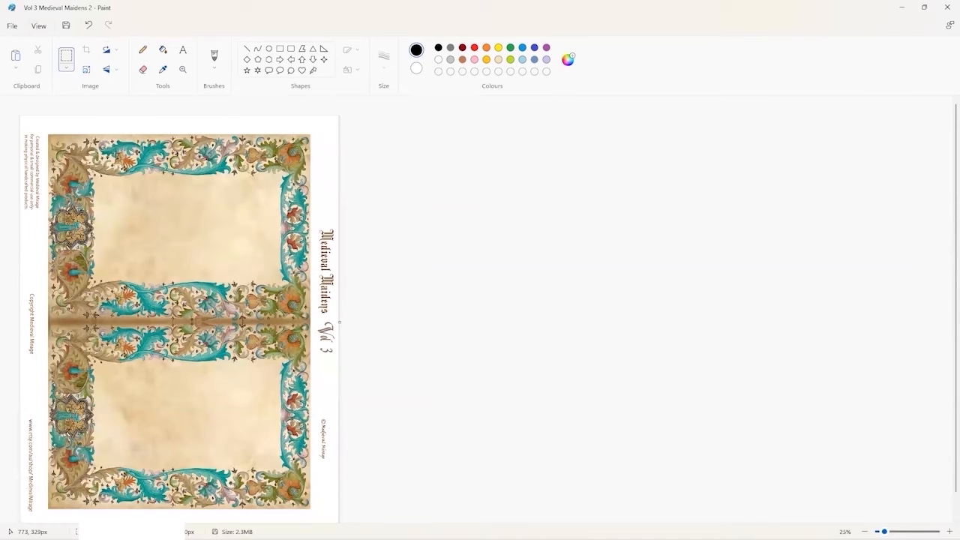
# Select the bordered double-page artwork without its title and credits, about 2097 × 3009 px, and copy it.
pyautogui.click(68, 58)
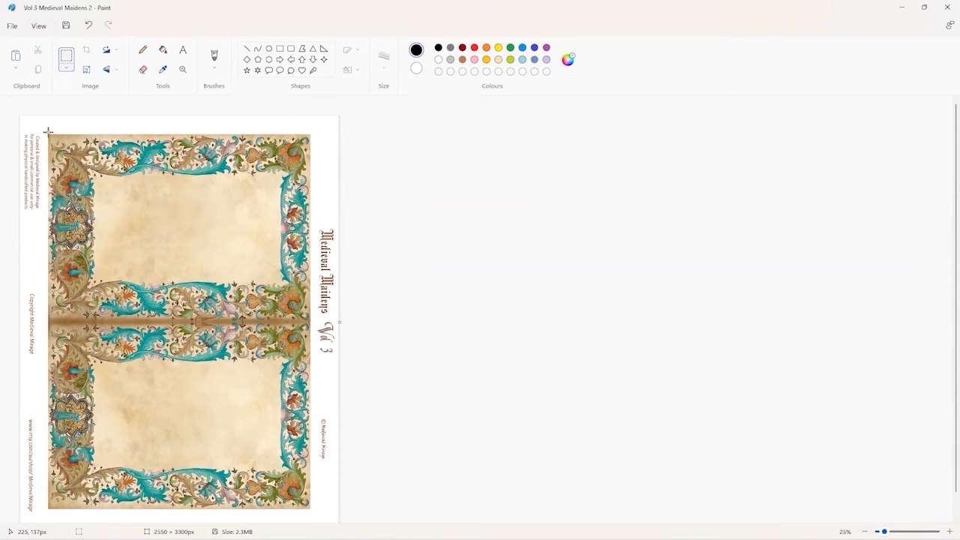
pyautogui.moveTo(48, 133); pyautogui.dragTo(115, 213)
pyautogui.click(47, 133)
pyautogui.moveTo(48, 133); pyautogui.dragTo(308, 510)
pyautogui.moveTo(310, 509); pyautogui.dragTo(311, 510)
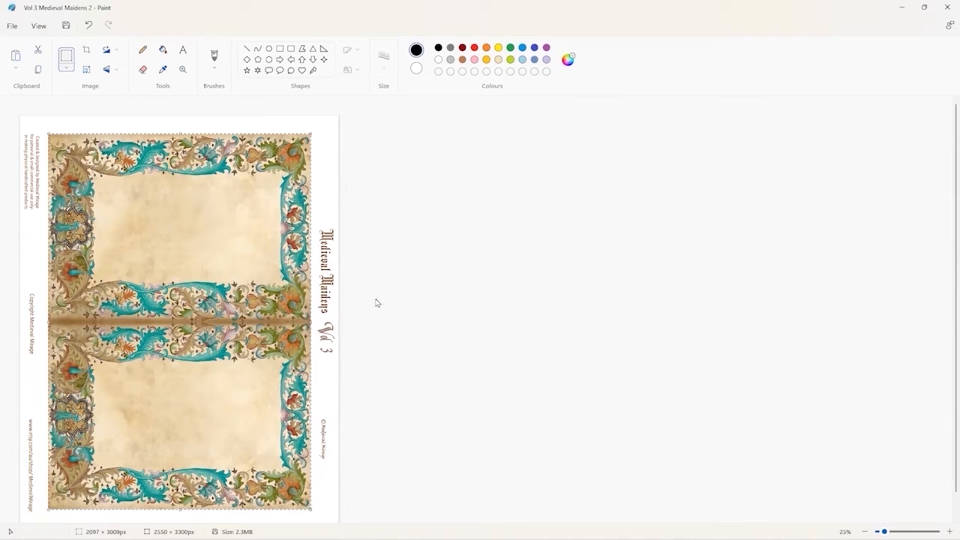
pyautogui.click(38, 69)
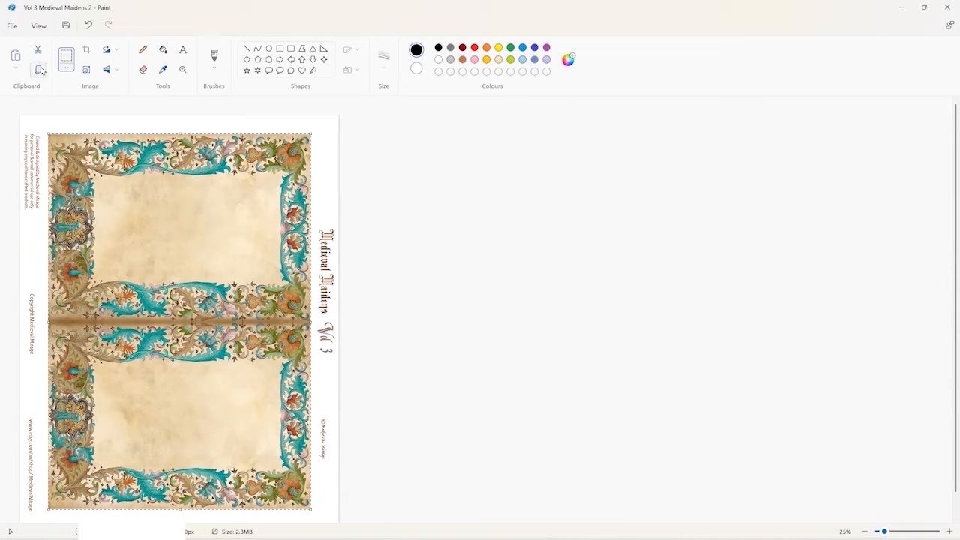
# Switch to the OpenOffice Writer document and paste the copied artwork as a bitmap on the blank third page.
pyautogui.moveTo(312, 528)
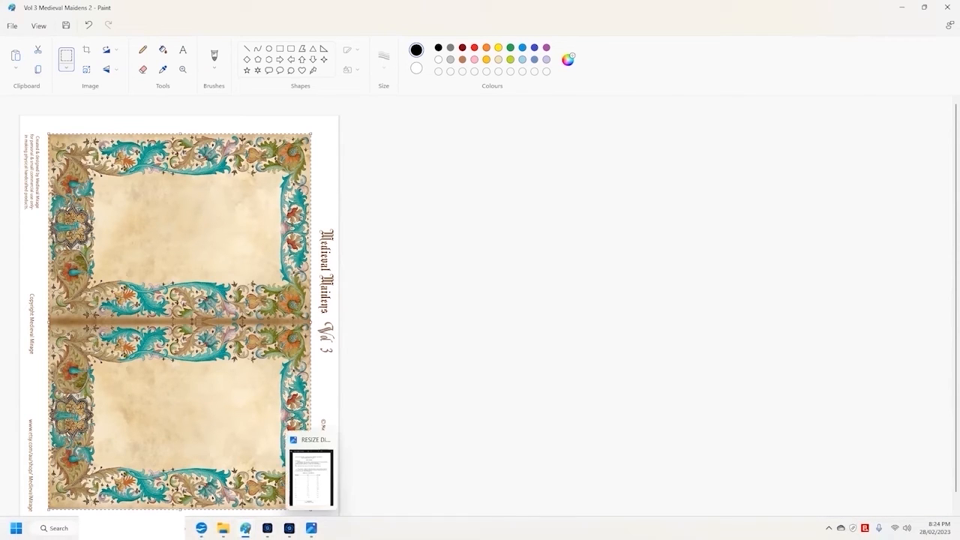
pyautogui.moveTo(201, 529)
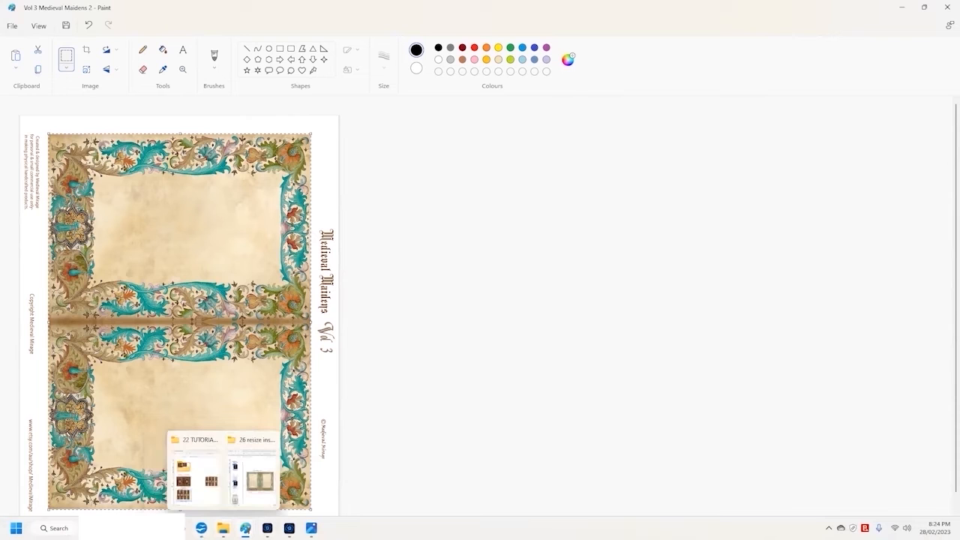
pyautogui.moveTo(245, 528)
pyautogui.click(201, 528)
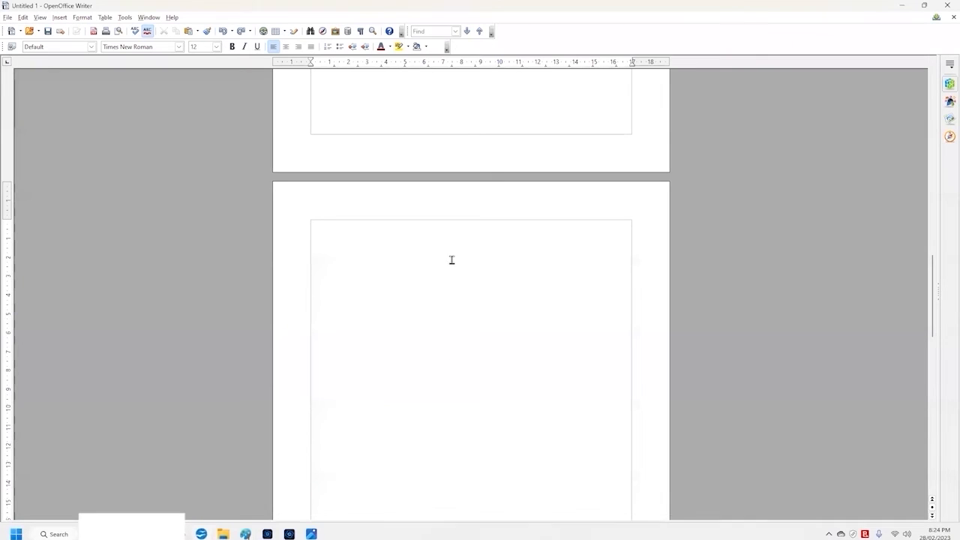
pyautogui.scroll(5, 388, 279)
pyautogui.scroll(-2, 388, 278)
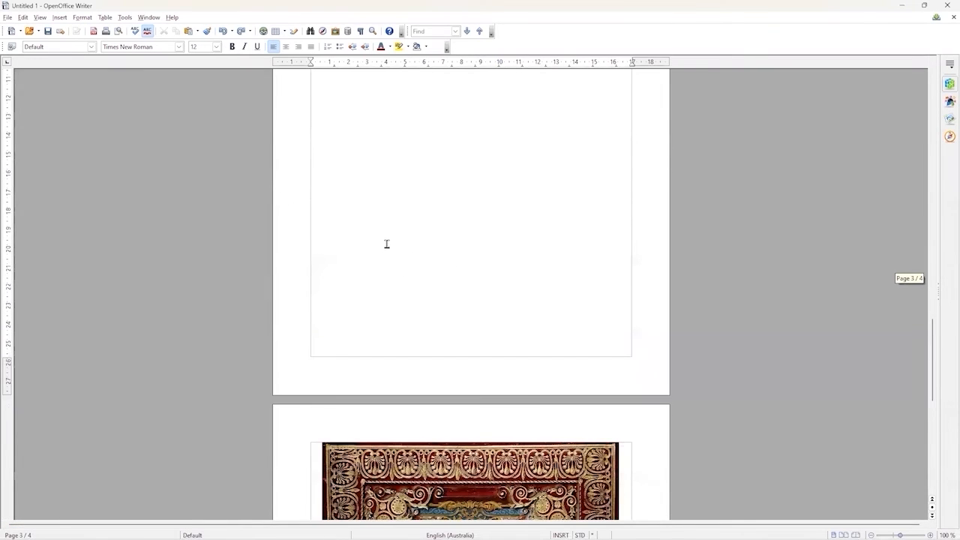
pyautogui.scroll(13, 386, 244)
pyautogui.scroll(1, 335, 225)
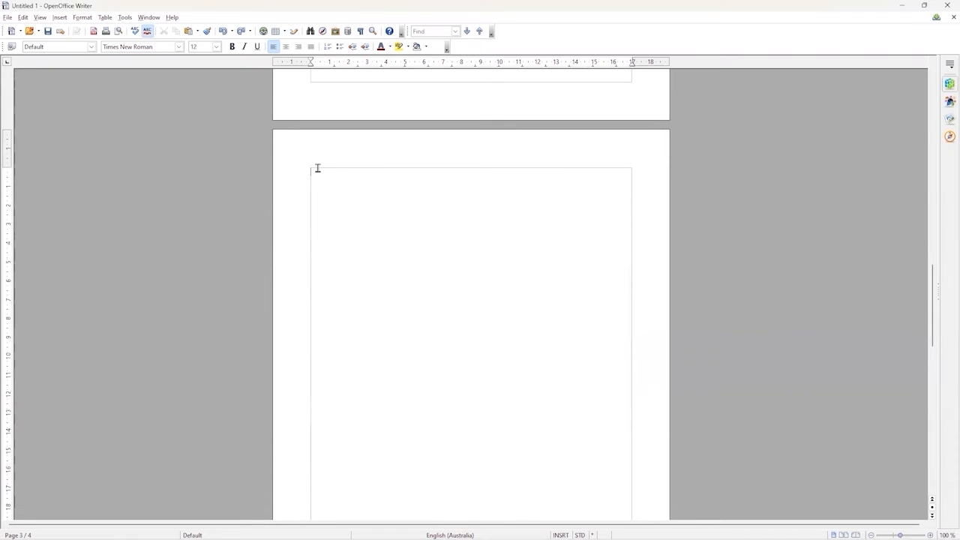
pyautogui.click(22, 17)
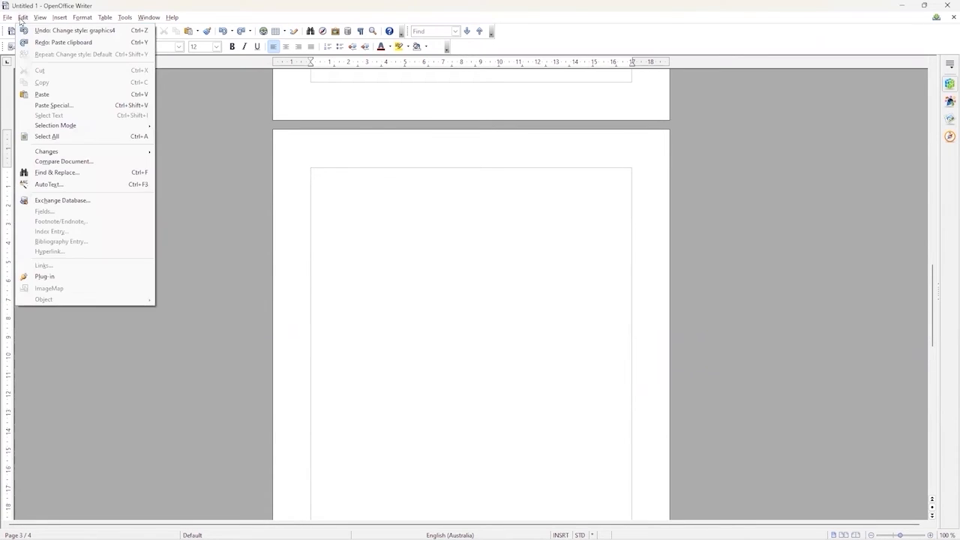
pyautogui.click(46, 106)
pyautogui.click(349, 280)
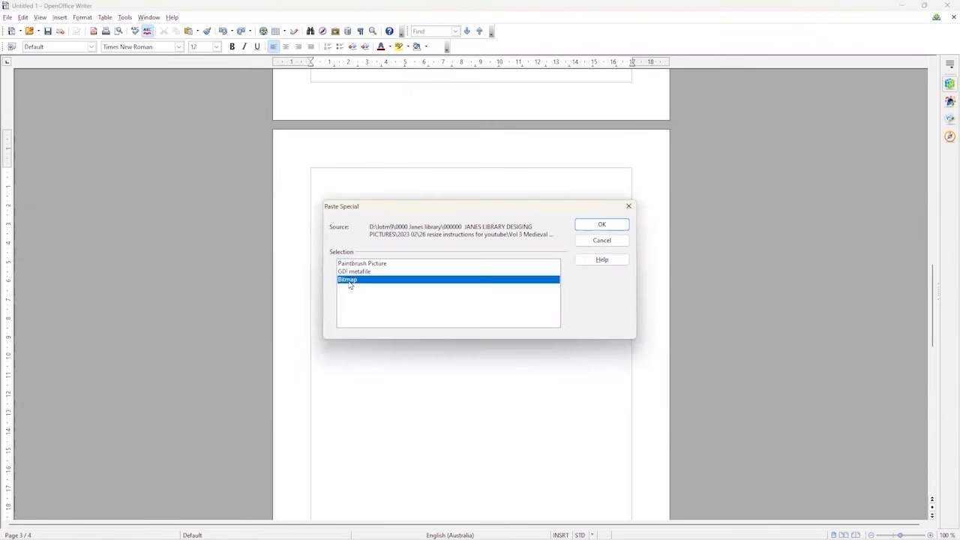
pyautogui.click(602, 225)
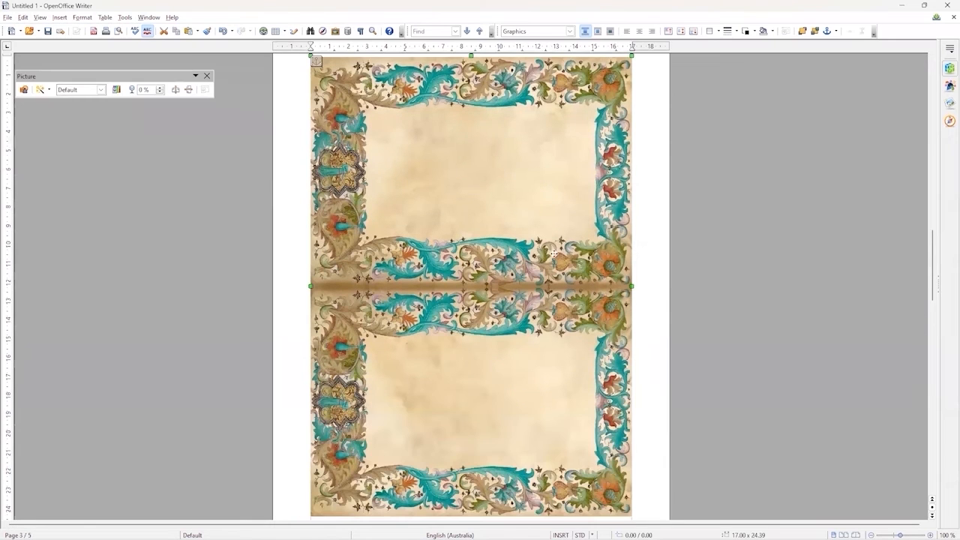
# Enlarge the pasted artwork past the page margins to about 19.98 × 27.70 cm.
pyautogui.scroll(-1, 550, 253)
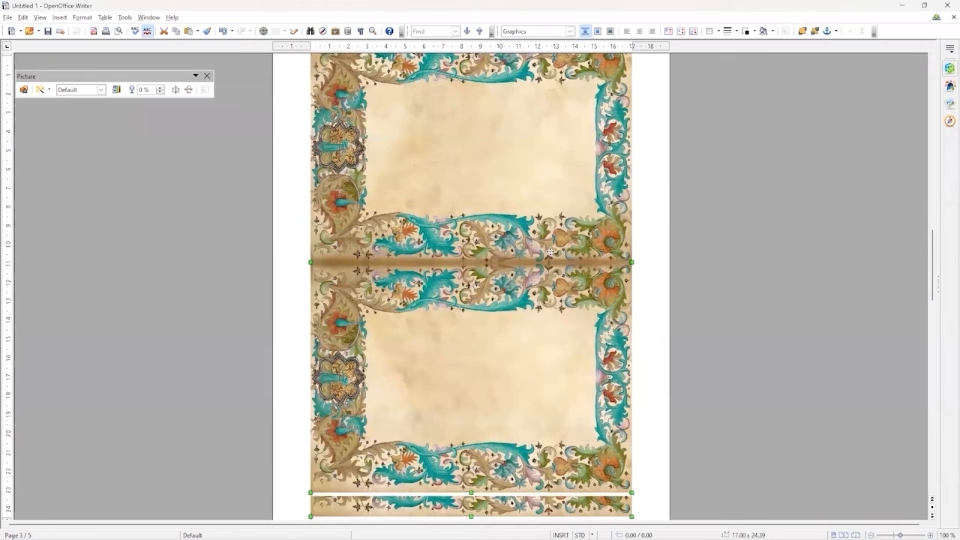
pyautogui.scroll(-3, 550, 254)
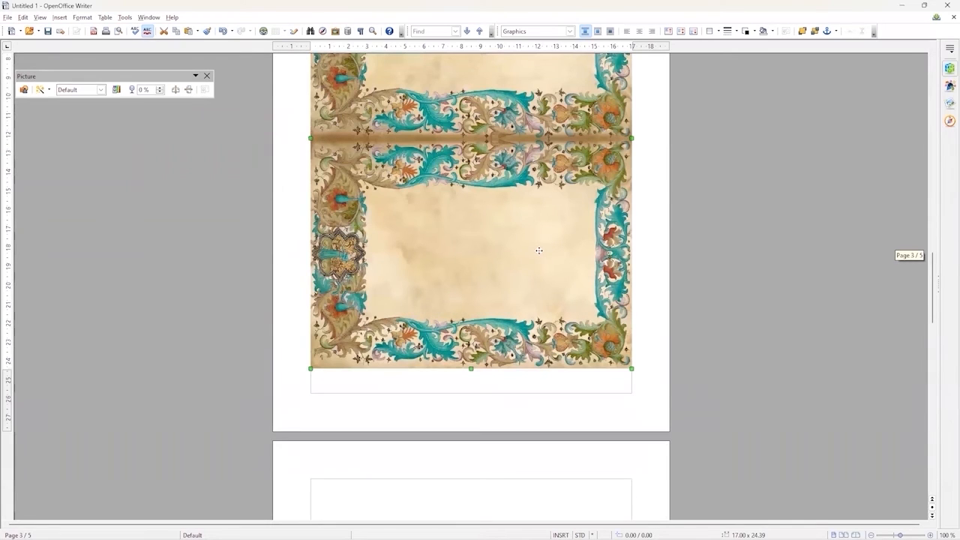
pyautogui.scroll(5, 406, 239)
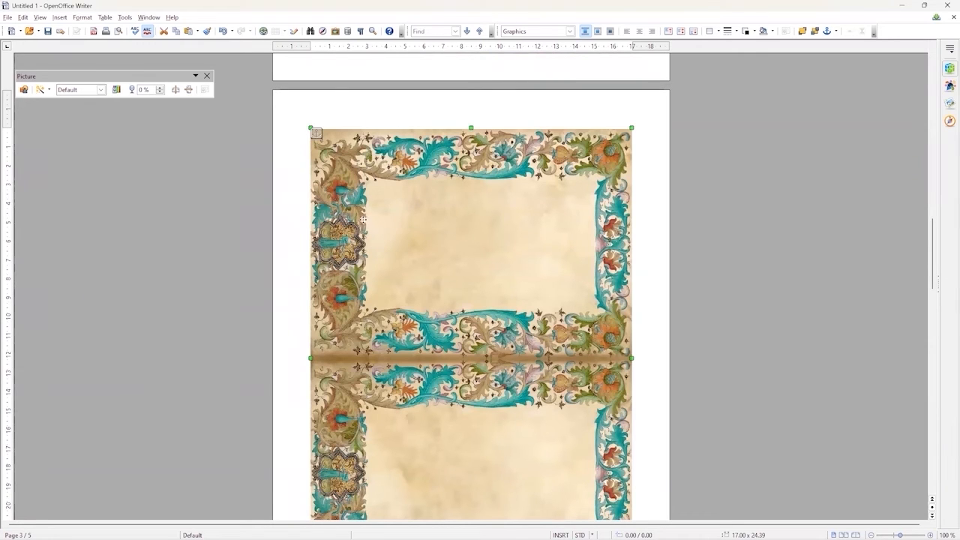
pyautogui.scroll(-2, 404, 215)
pyautogui.scroll(2, 397, 213)
pyautogui.moveTo(308, 126); pyautogui.dragTo(268, 87)
pyautogui.scroll(-4, 606, 328)
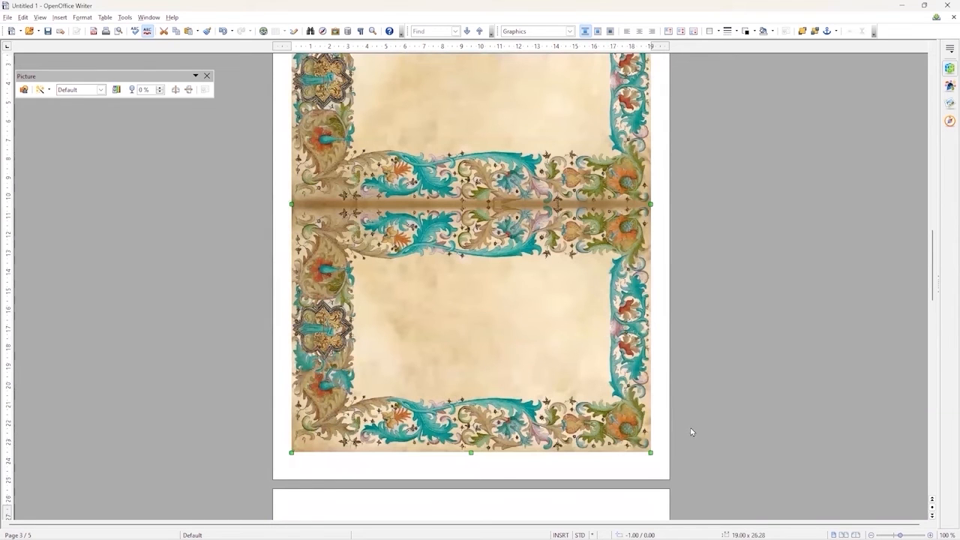
pyautogui.scroll(-1, 692, 432)
pyautogui.moveTo(651, 405); pyautogui.dragTo(683, 434)
pyautogui.scroll(4, 580, 361)
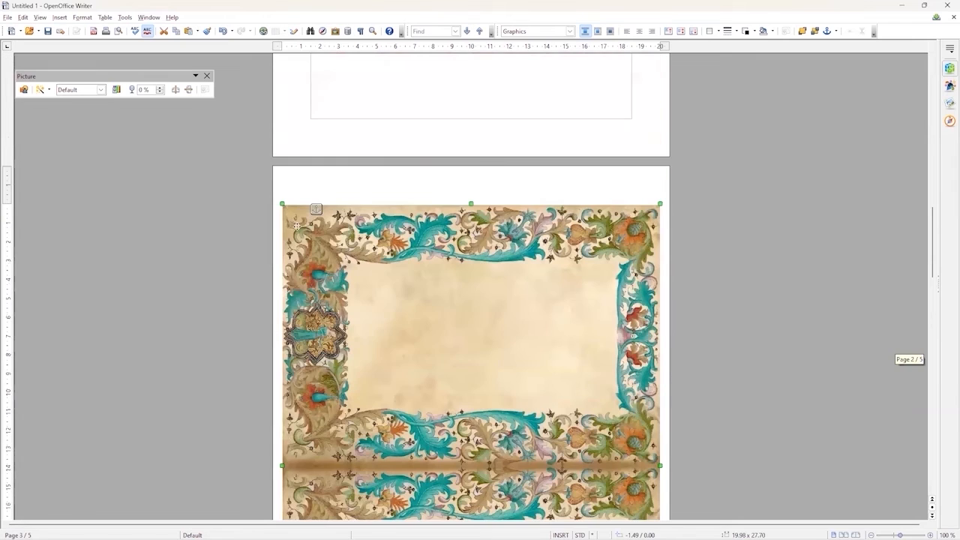
# Extend the artwork up towards the page's top edge and widen it, reaching about 20.75 × 29.56 cm.
pyautogui.moveTo(282, 204); pyautogui.dragTo(271, 170)
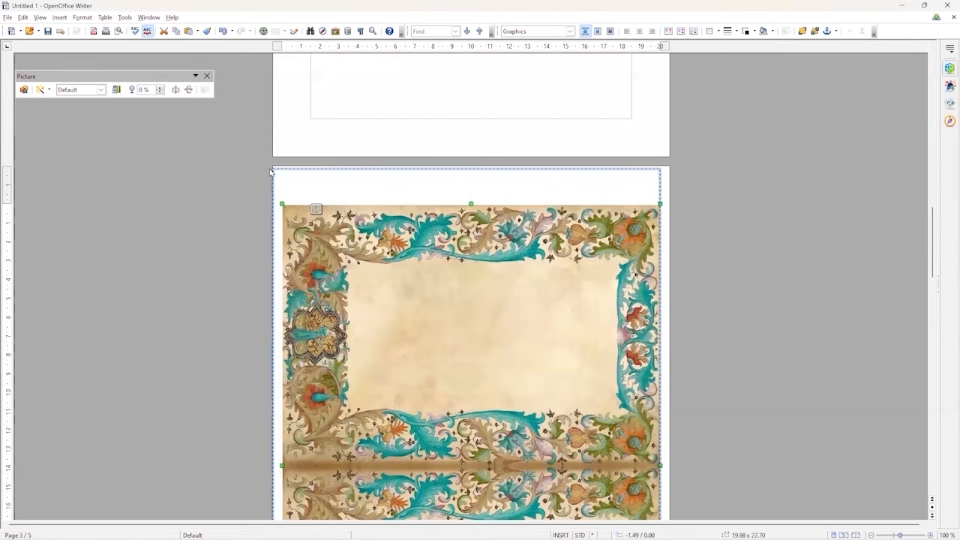
pyautogui.scroll(-3, 678, 315)
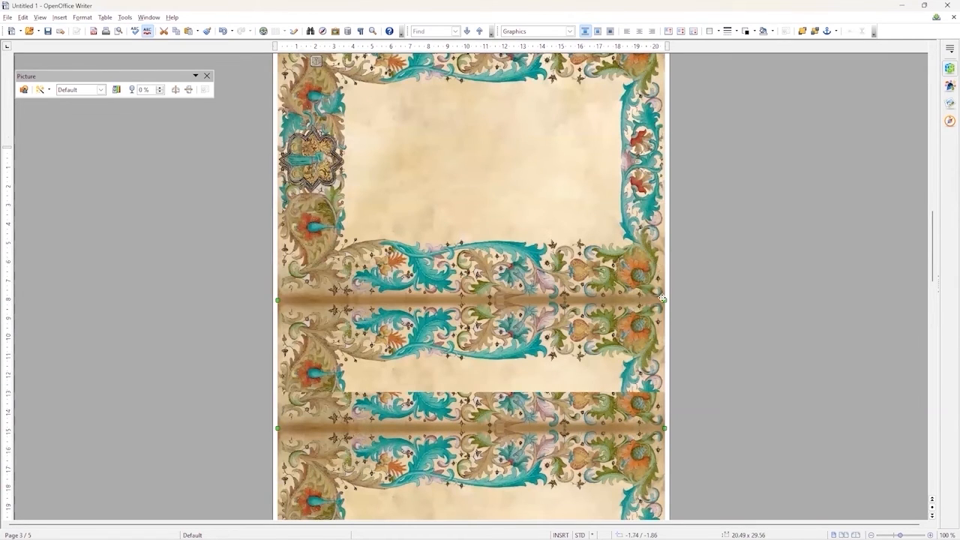
pyautogui.moveTo(665, 301); pyautogui.dragTo(669, 300)
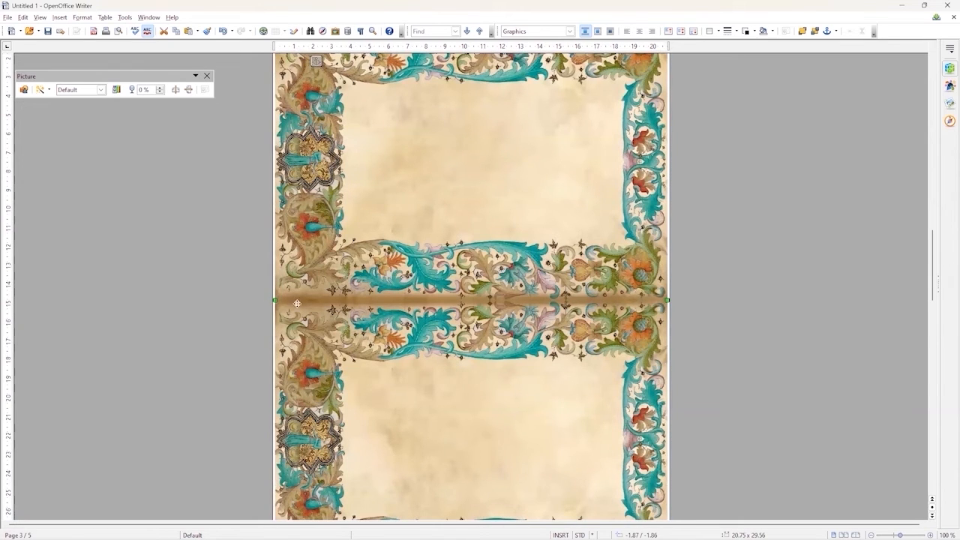
pyautogui.scroll(-4, 528, 350)
pyautogui.scroll(-3, 519, 344)
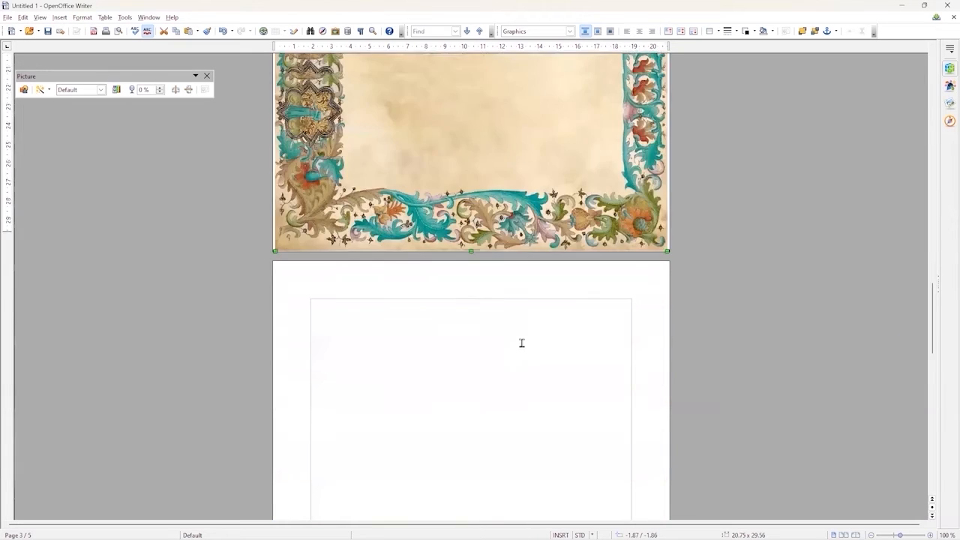
pyautogui.scroll(10, 510, 305)
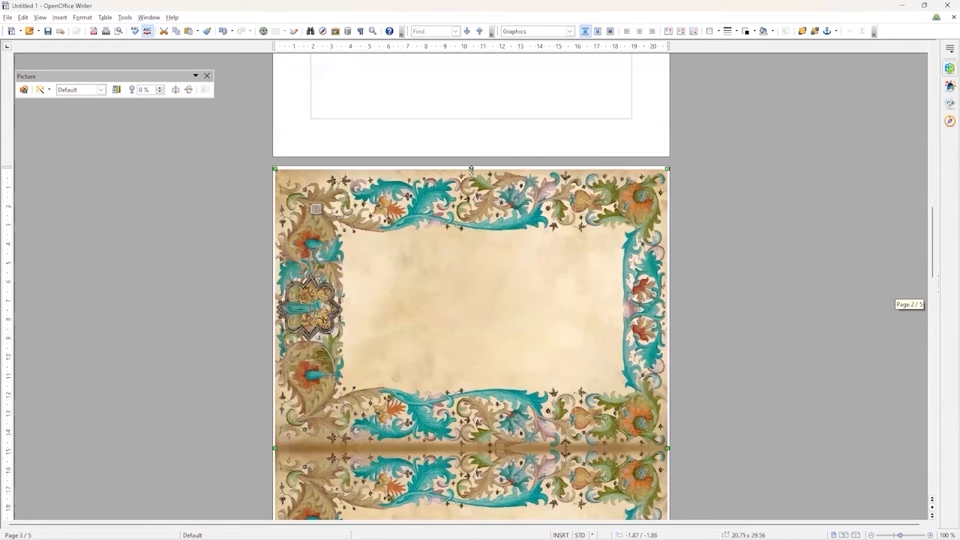
# Align the artwork with the page edges and stretch it to fill the whole page at 21.00 × 29.70 cm.
pyautogui.moveTo(471, 168); pyautogui.dragTo(470, 166)
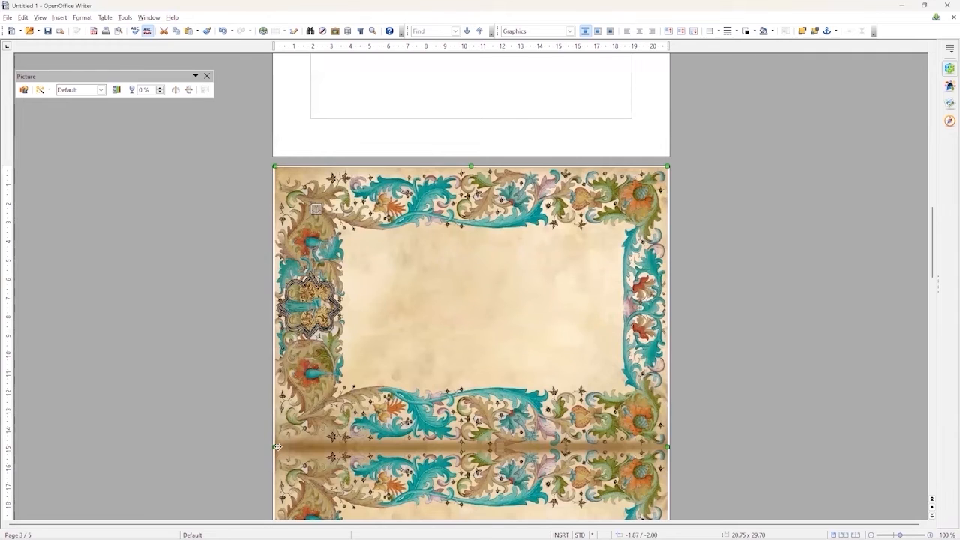
pyautogui.moveTo(277, 447); pyautogui.dragTo(275, 447)
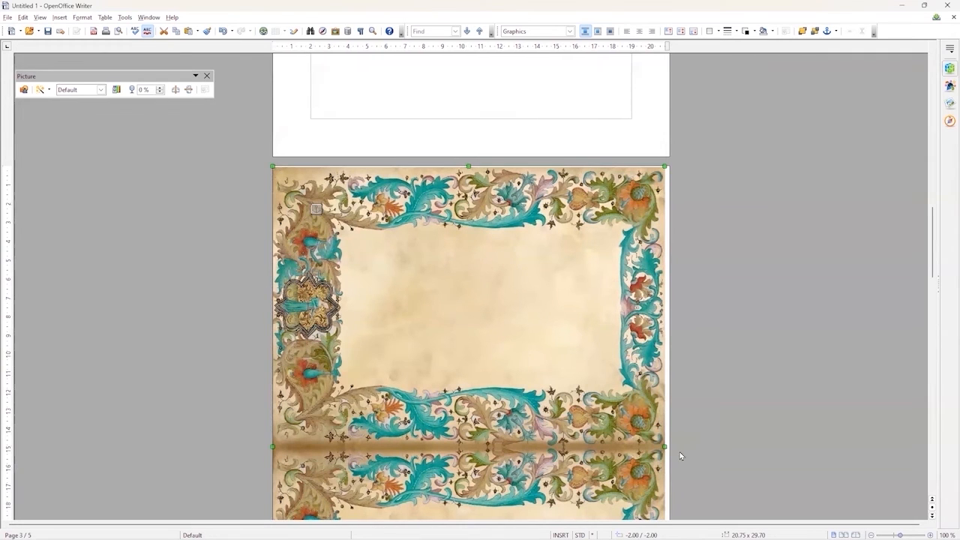
pyautogui.moveTo(900, 535); pyautogui.dragTo(887, 535)
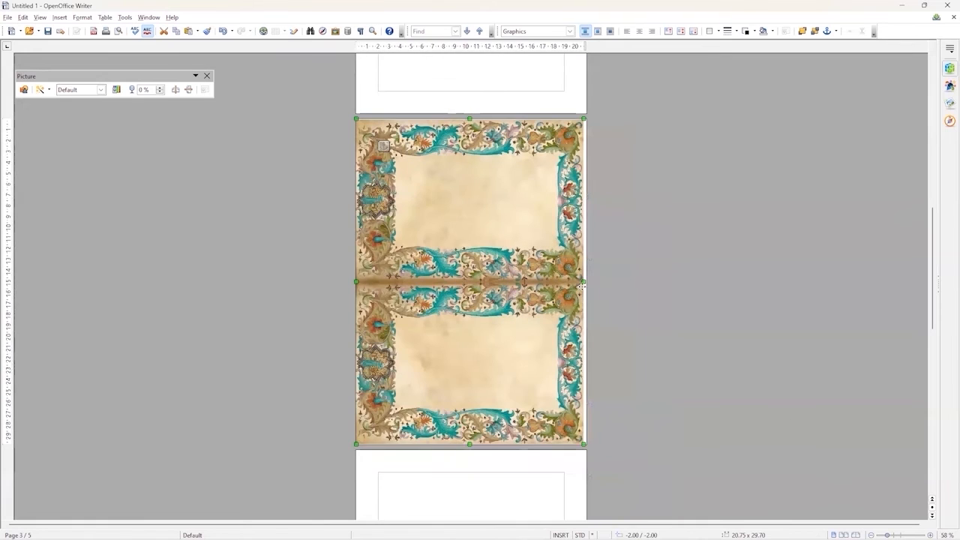
pyautogui.moveTo(584, 282); pyautogui.dragTo(587, 282)
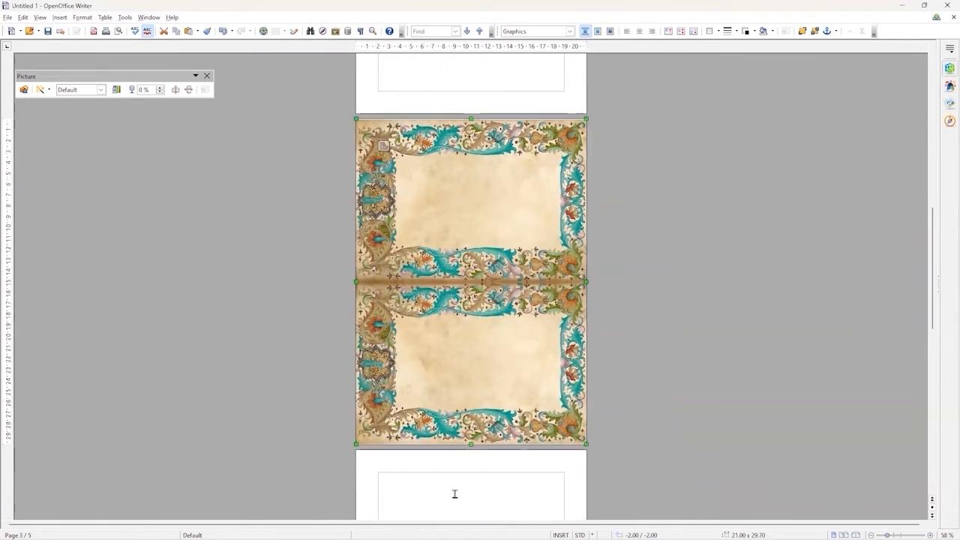
# Review the document's cover, spine and full-page Medieval Maidens pages and compare their layouts.
pyautogui.scroll(10, 651, 343)
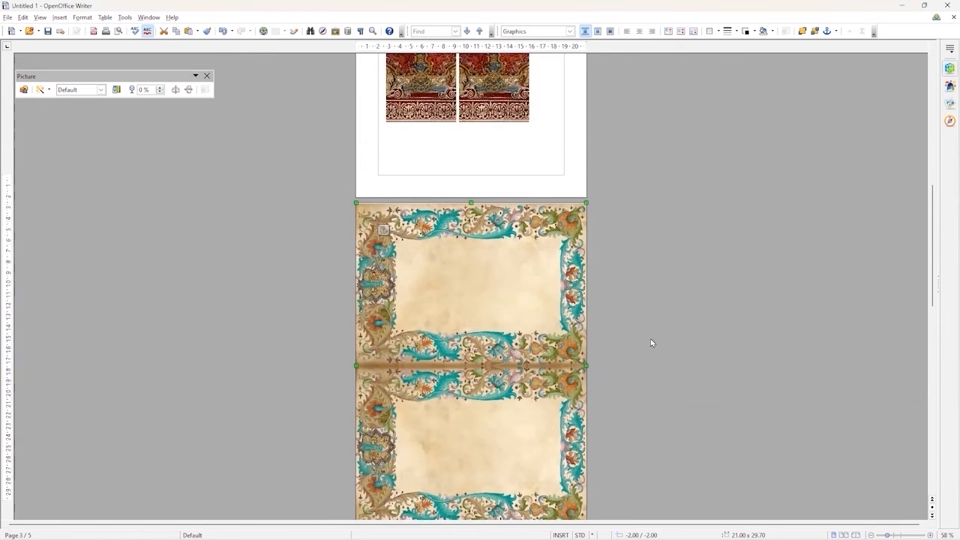
pyautogui.scroll(1, 645, 351)
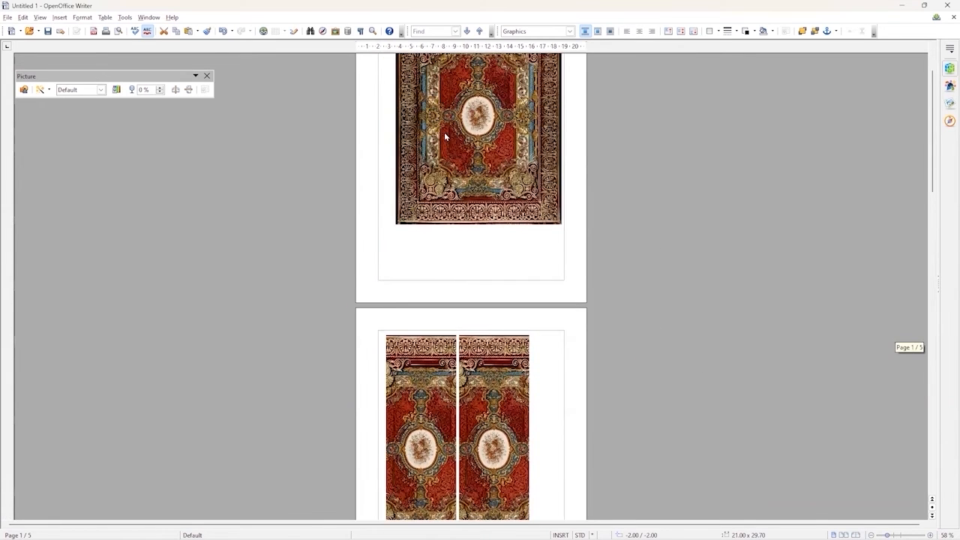
pyautogui.scroll(3, 426, 219)
pyautogui.scroll(-2, 425, 223)
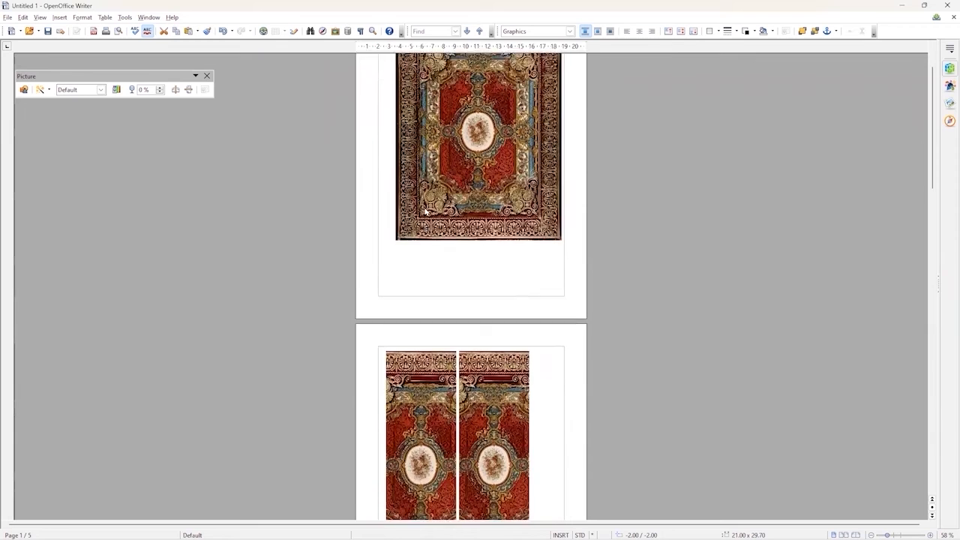
pyautogui.scroll(2, 423, 222)
pyautogui.scroll(-2, 423, 222)
pyautogui.scroll(2, 420, 221)
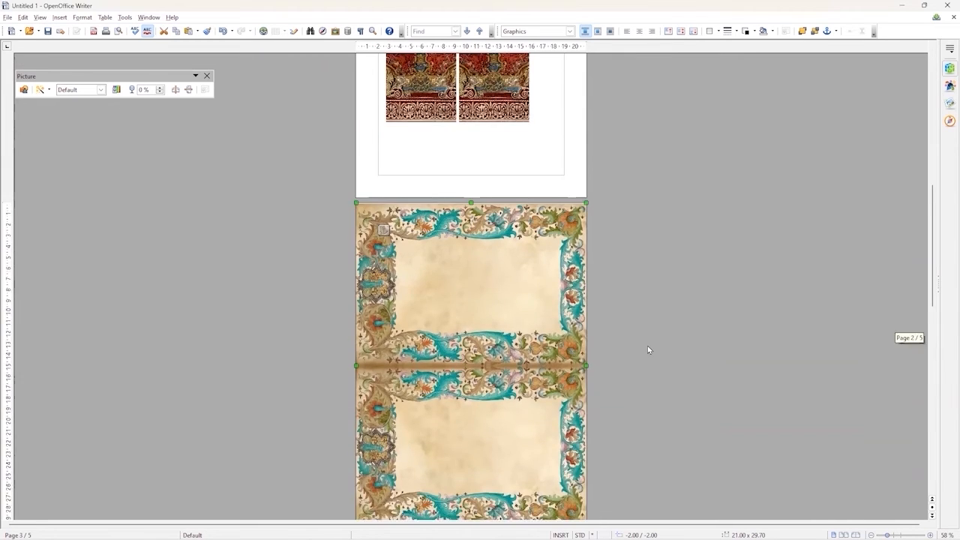
pyautogui.scroll(3, 645, 351)
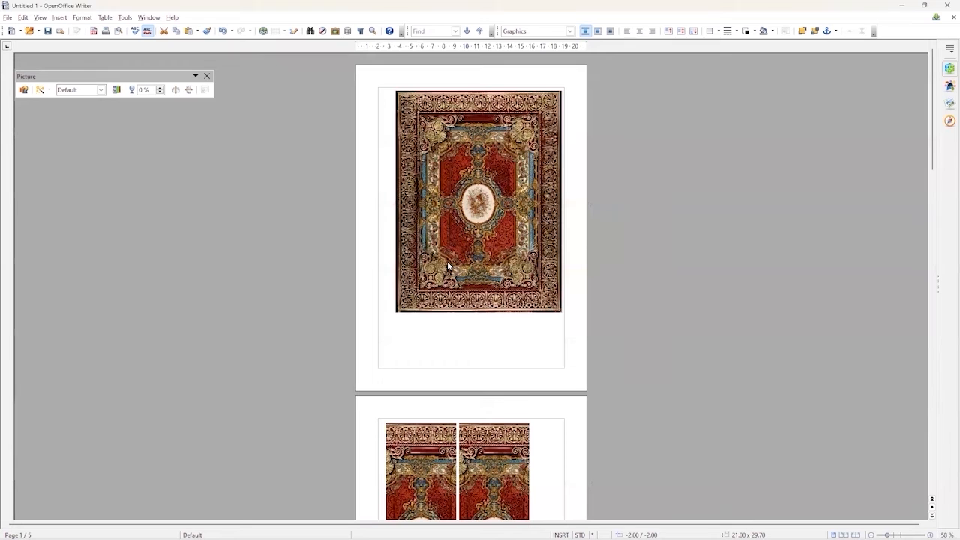
pyautogui.scroll(-6, 447, 261)
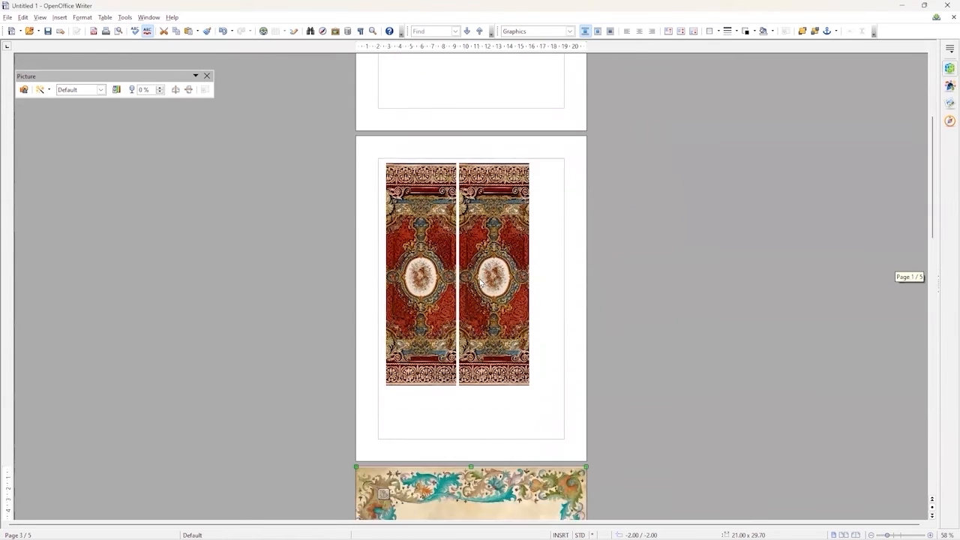
pyautogui.scroll(-8, 480, 281)
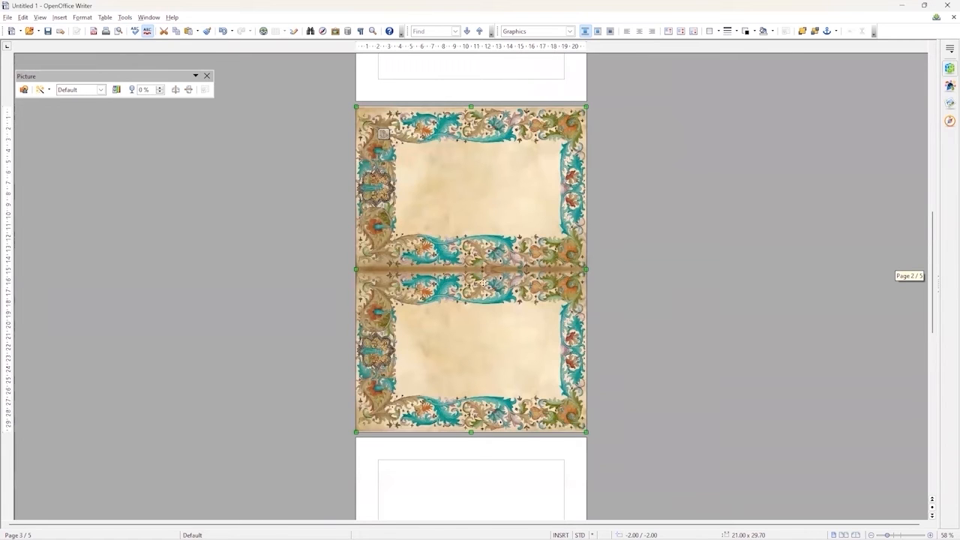
# Paste the copied artwork again as a bitmap on the blank page below the full-page Medieval Maidens picture.
pyautogui.scroll(-6, 481, 303)
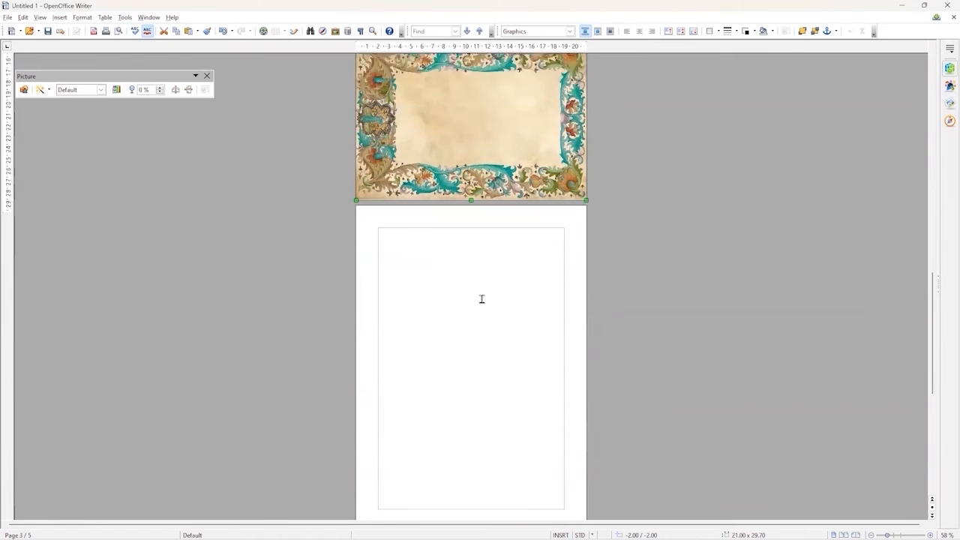
pyautogui.click(397, 208)
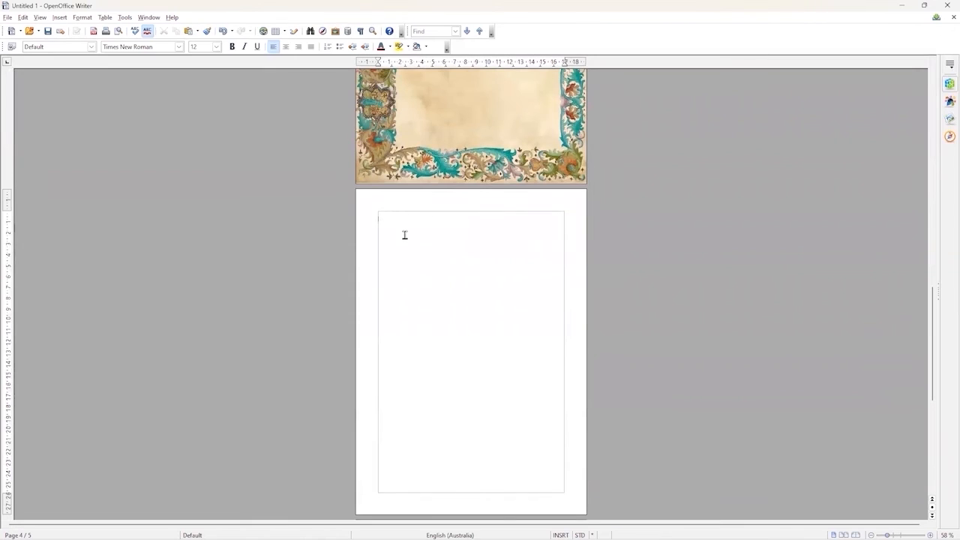
pyautogui.click(23, 17)
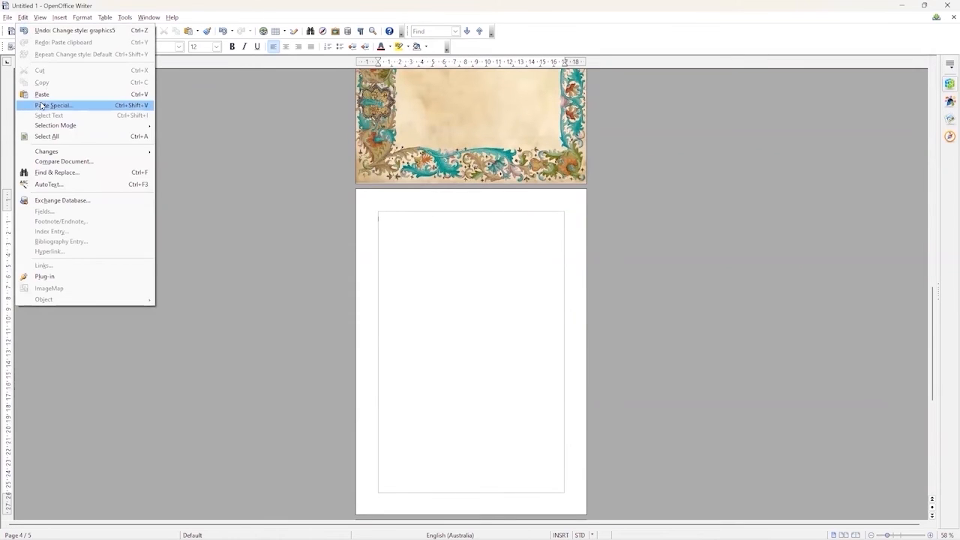
pyautogui.click(43, 105)
pyautogui.click(360, 282)
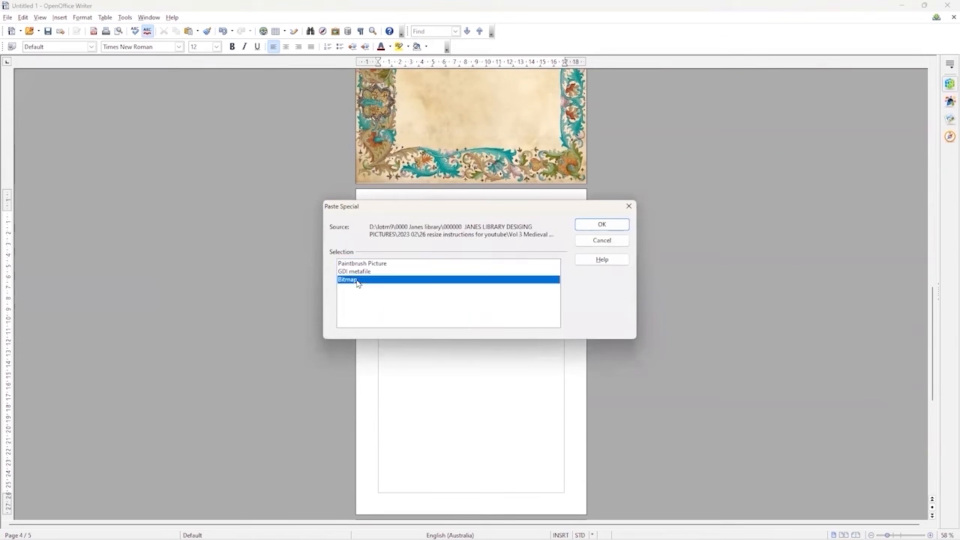
pyautogui.click(602, 224)
# Open the picture properties of the newly pasted artwork and bring up the resize instructions sheet for the A4 dimensions.
pyautogui.rightClick(458, 260)
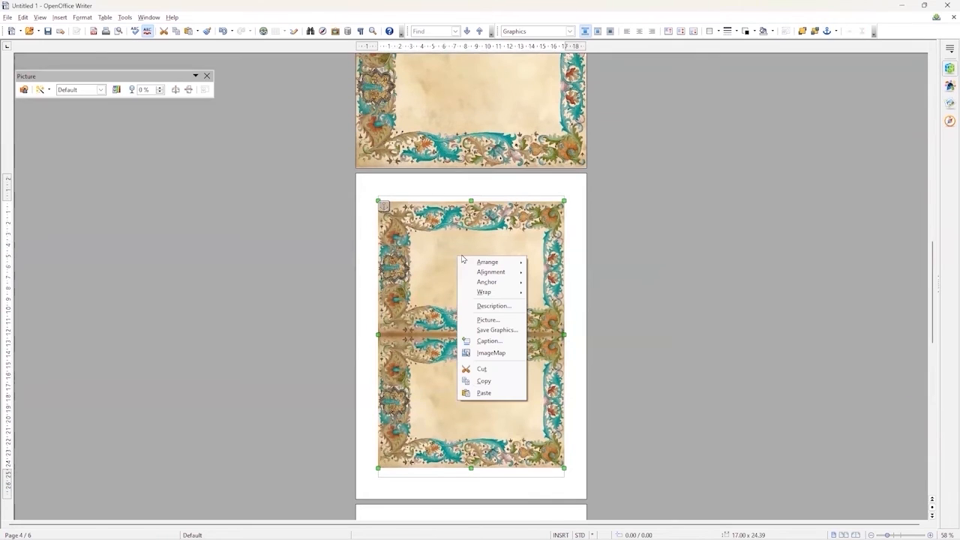
pyautogui.click(445, 255)
pyautogui.rightClick(457, 275)
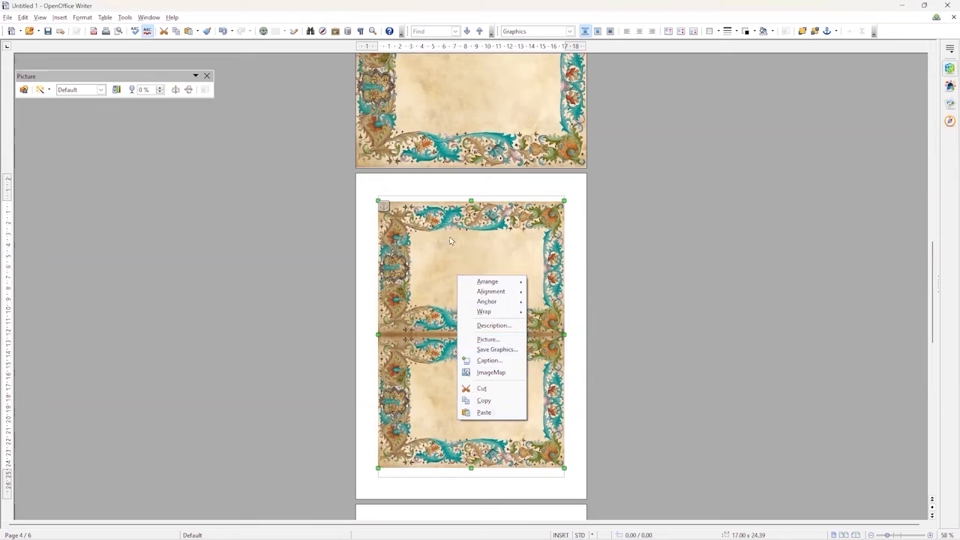
pyautogui.click(487, 339)
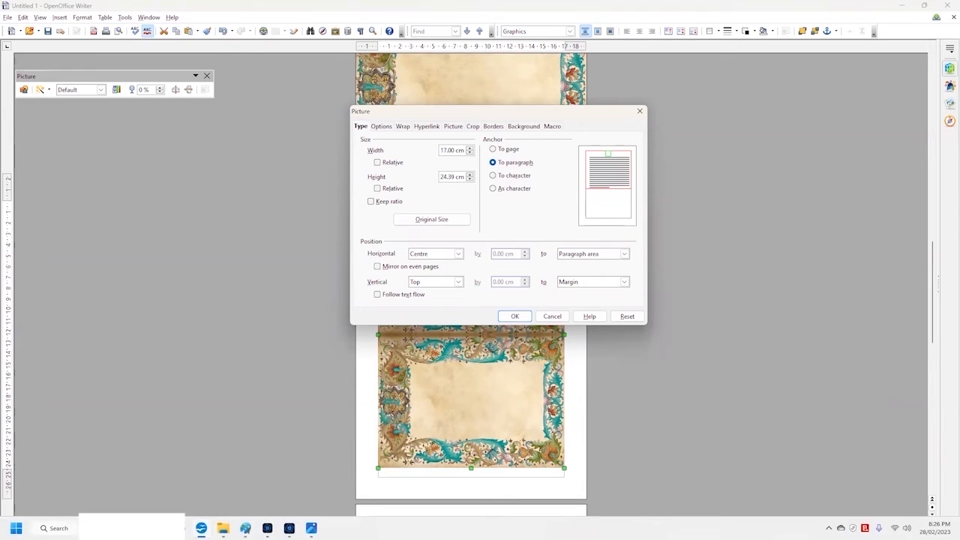
pyautogui.moveTo(245, 528)
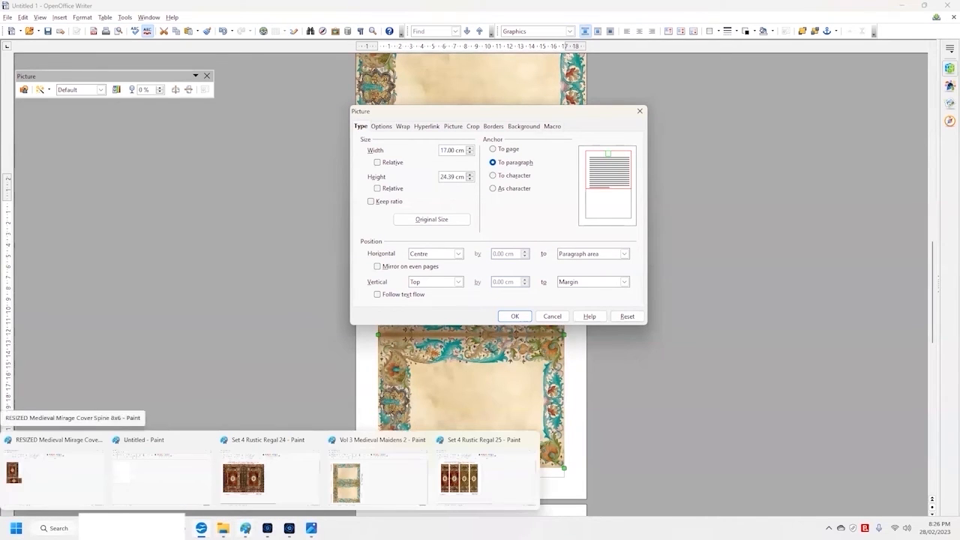
pyautogui.moveTo(201, 528)
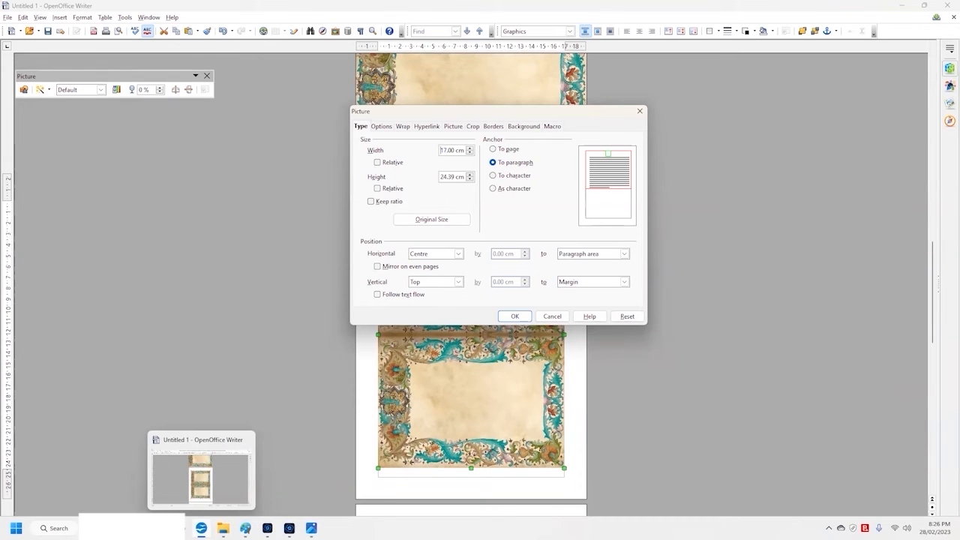
pyautogui.click(311, 528)
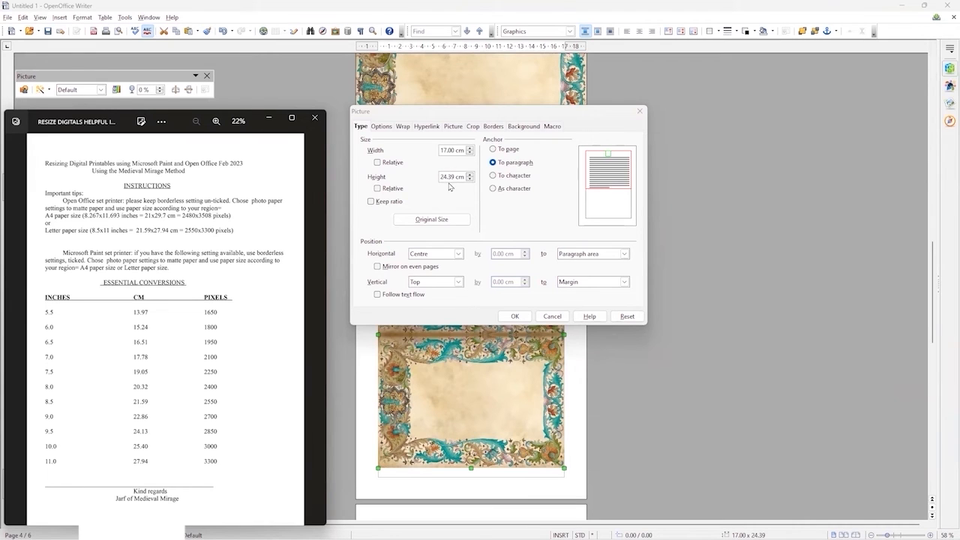
# Set the pasted Medieval Maidens picture to 21 cm wide and 29.7 cm high.
pyautogui.moveTo(446, 177); pyautogui.dragTo(433, 183)
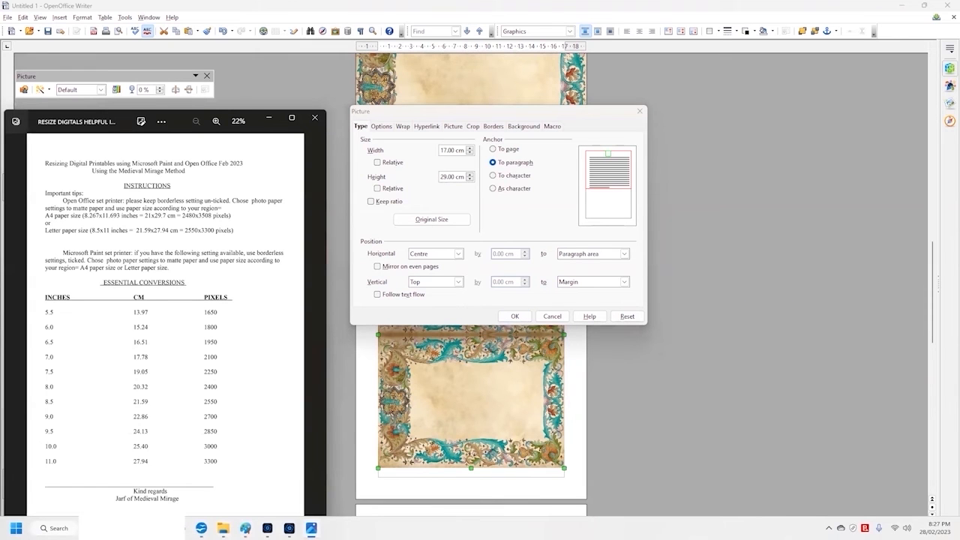
pyautogui.click(311, 528)
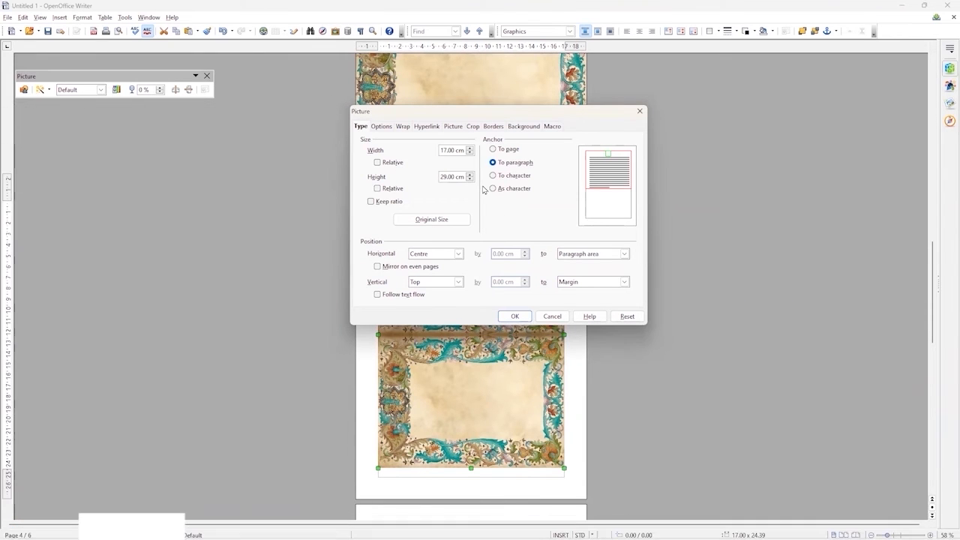
pyautogui.press('BackSpace')
pyautogui.press('BackSpace')
pyautogui.write('7')
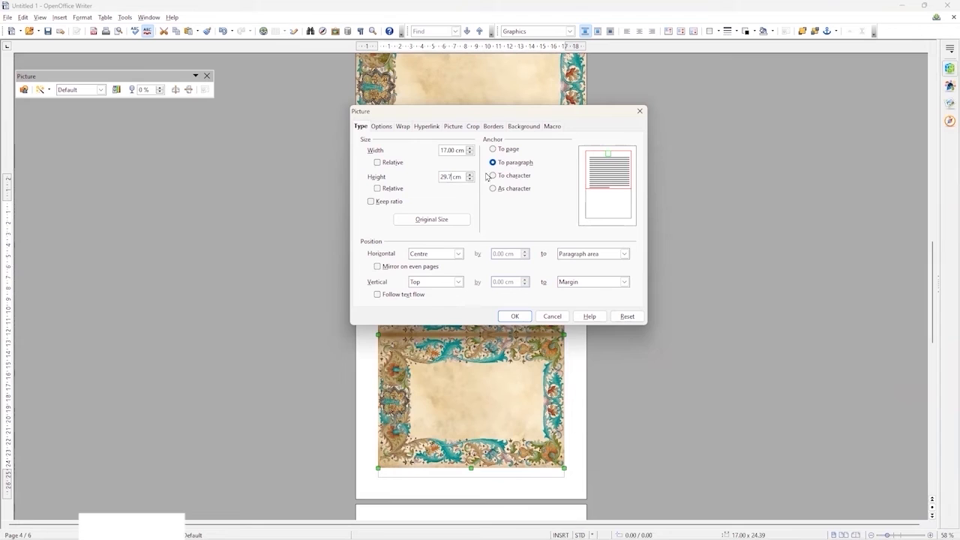
pyautogui.doubleClick(453, 150)
pyautogui.write('21.')
pyautogui.click(515, 316)
pyautogui.scroll(2, 594, 330)
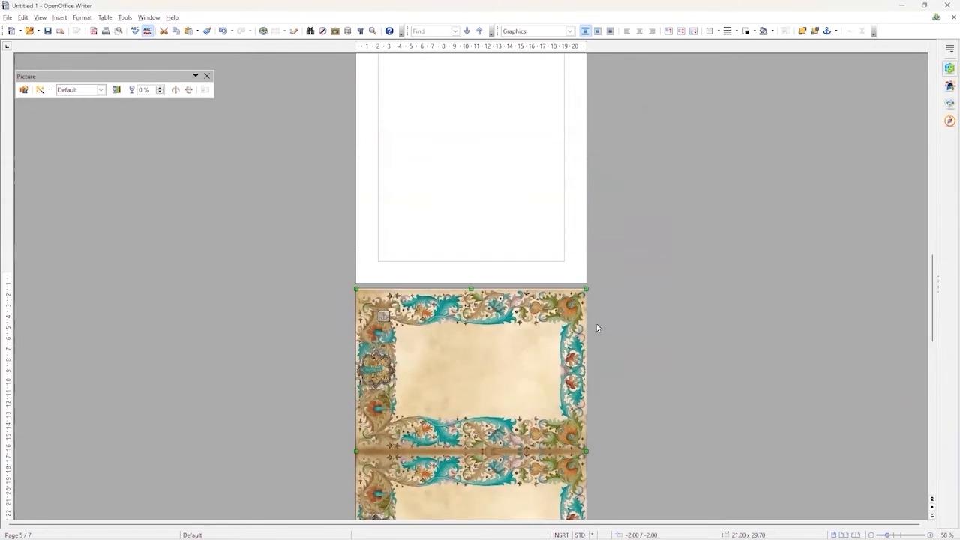
# Review all document pages, comparing both full-page Medieval Maidens pictures with the spine and red cover pages.
pyautogui.scroll(-6, 597, 328)
pyautogui.scroll(-4, 575, 303)
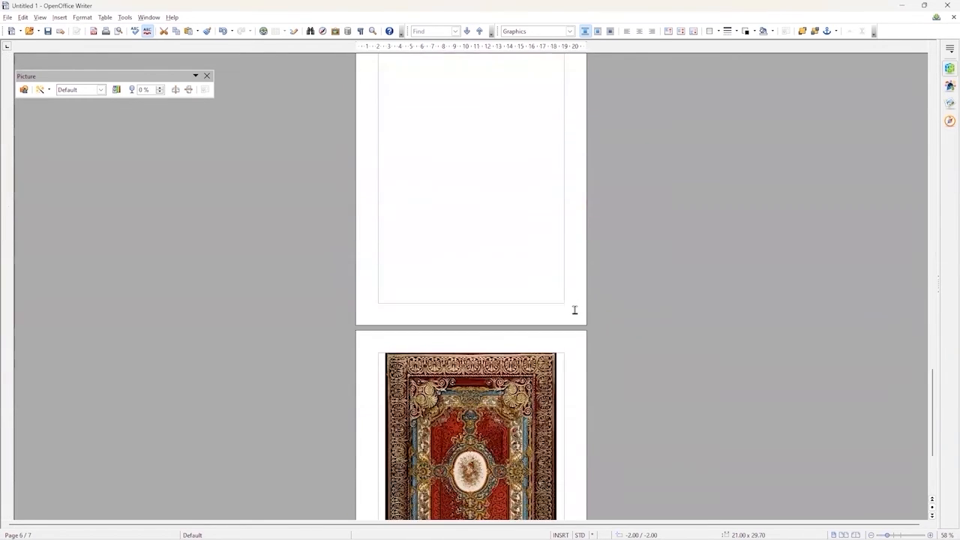
pyautogui.scroll(5, 573, 311)
pyautogui.scroll(8, 569, 313)
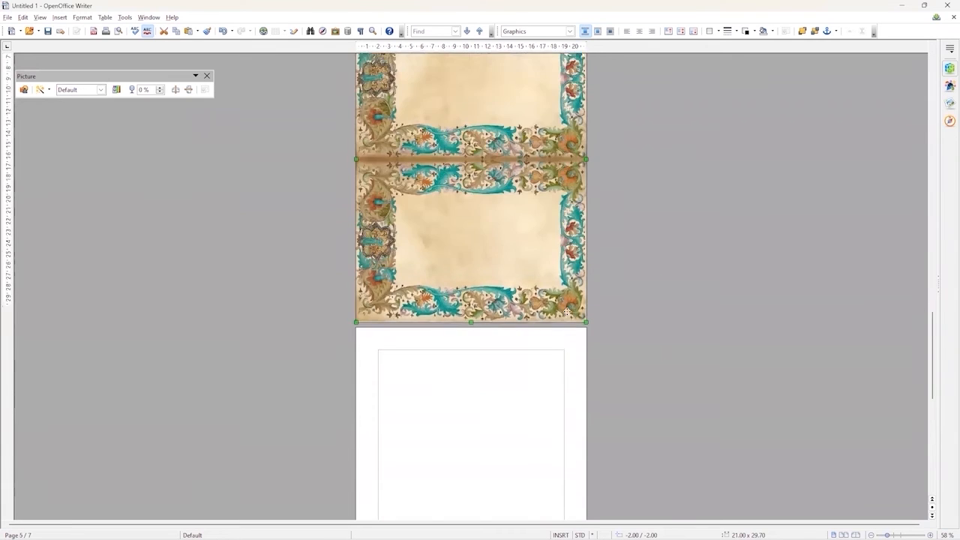
pyautogui.scroll(8, 545, 309)
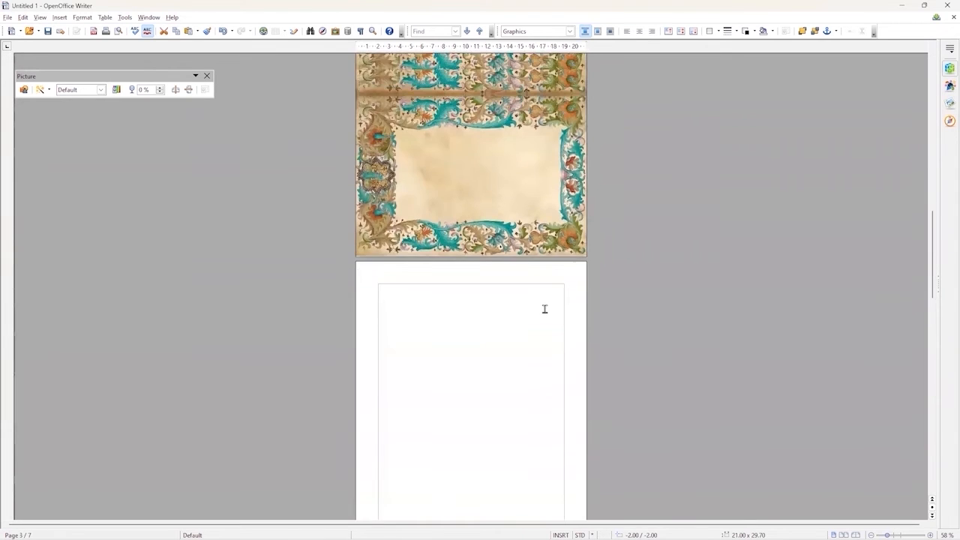
pyautogui.scroll(-10, 530, 334)
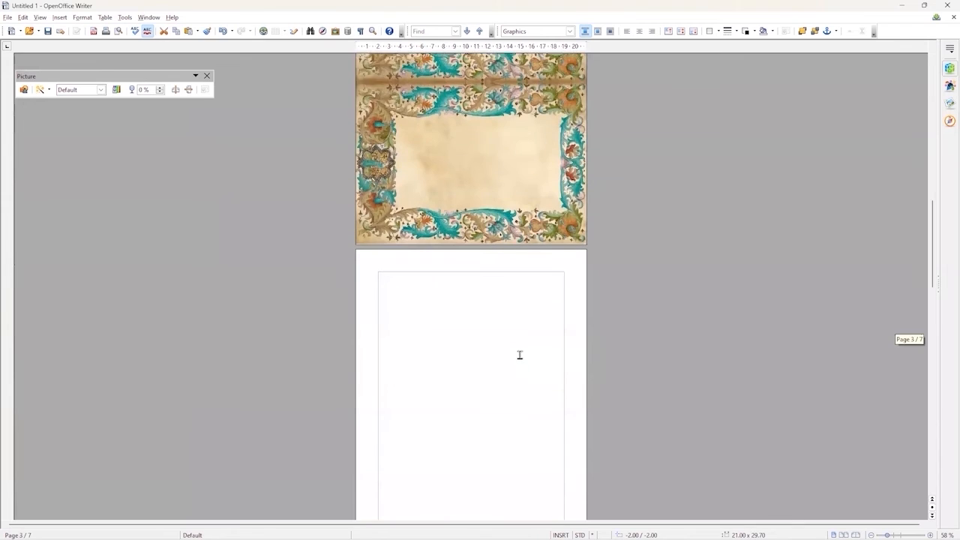
pyautogui.scroll(-1, 525, 370)
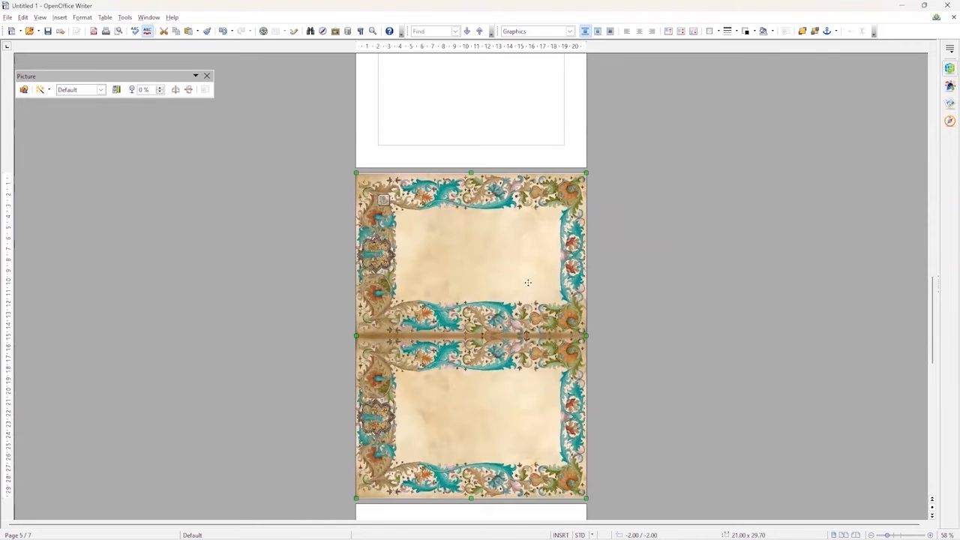
pyautogui.scroll(5, 453, 192)
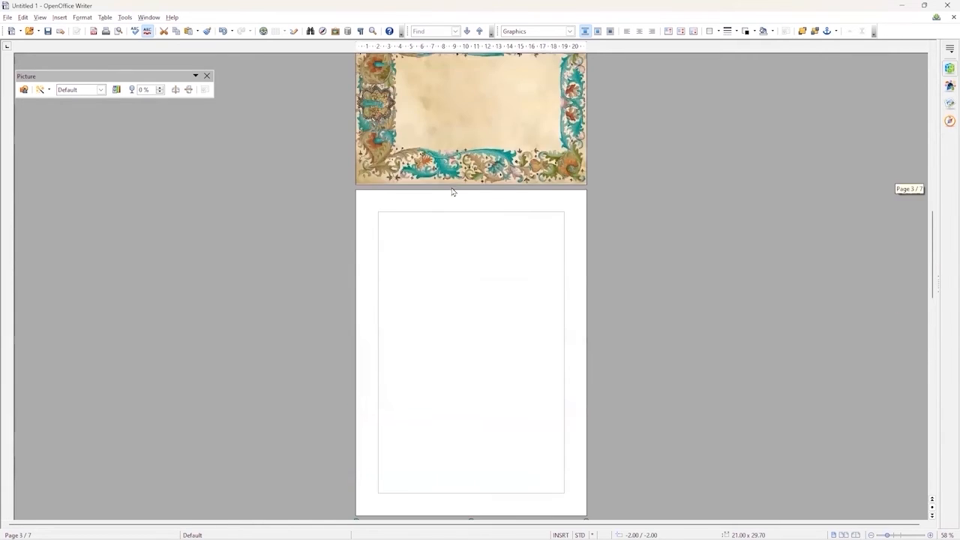
pyautogui.scroll(3, 452, 192)
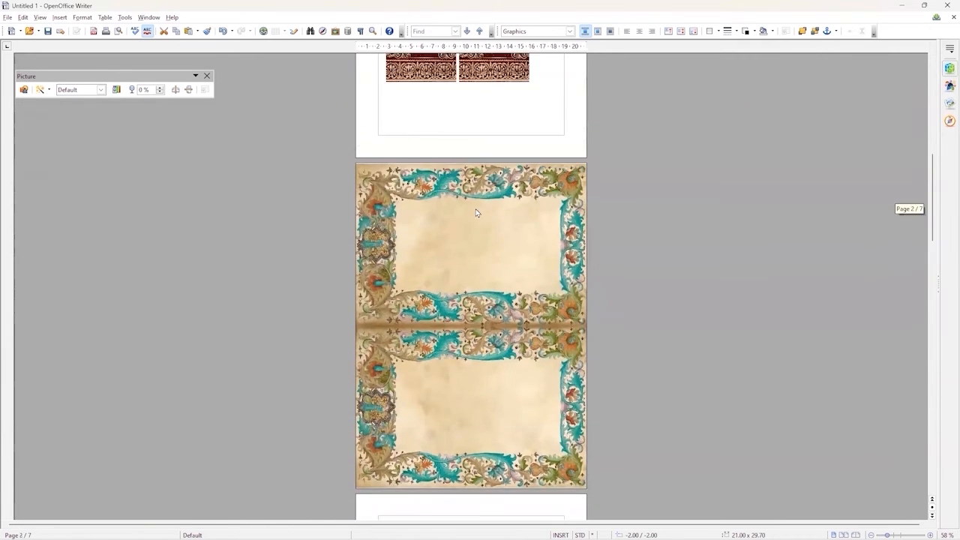
pyautogui.scroll(-3, 472, 345)
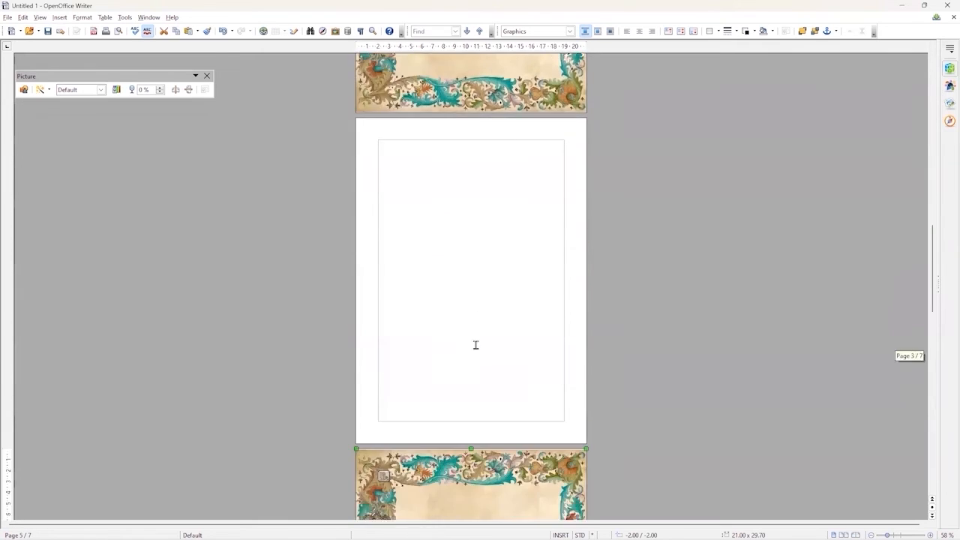
pyautogui.scroll(-6, 475, 345)
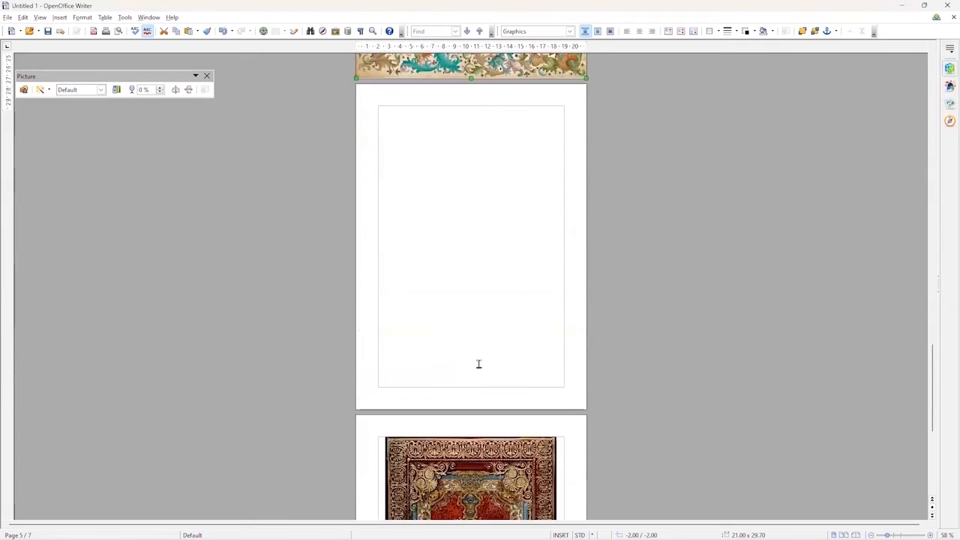
pyautogui.scroll(-3, 479, 364)
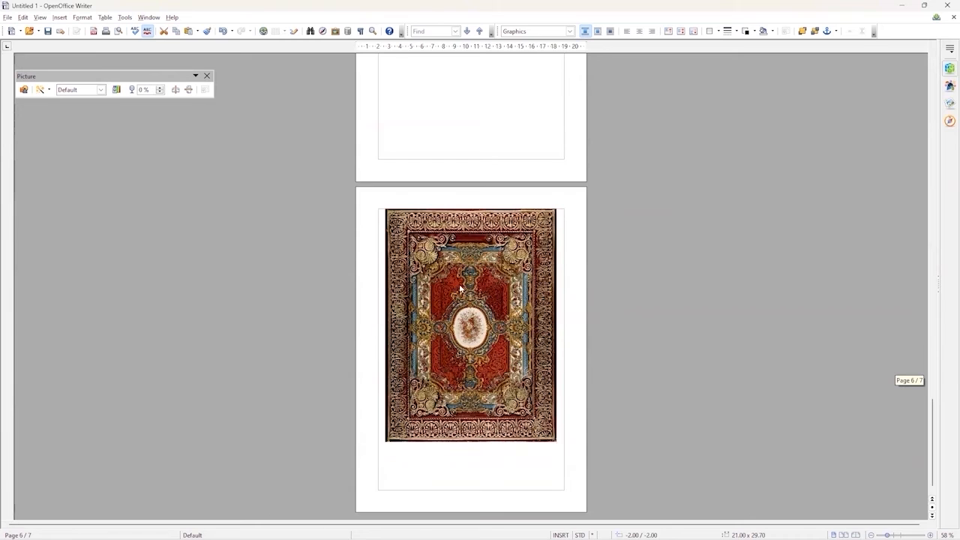
# Move the ornate red cover to the page below the artwork, shrink it to about 12.86 × 19.32 cm and roughly centre it.
pyautogui.moveTo(474, 319)
pyautogui.mouseDown()
pyautogui.moveTo(470, 341)
pyautogui.moveTo(488, 324)
pyautogui.mouseUp()
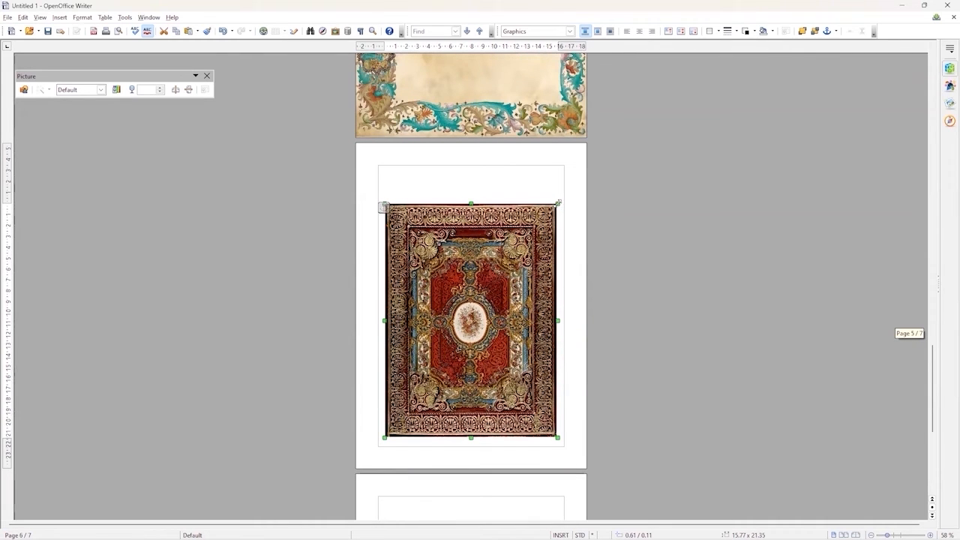
pyautogui.moveTo(558, 202); pyautogui.dragTo(537, 226)
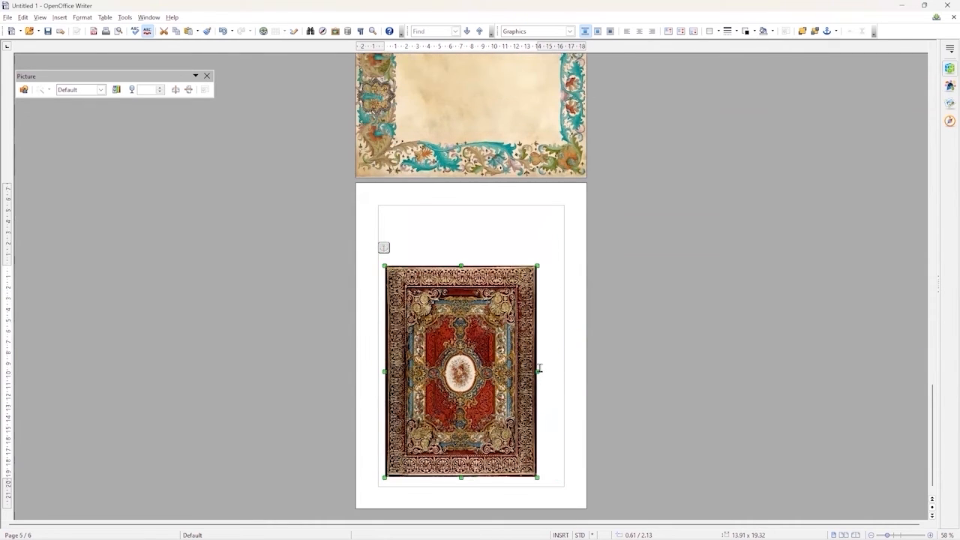
pyautogui.moveTo(538, 371); pyautogui.dragTo(525, 370)
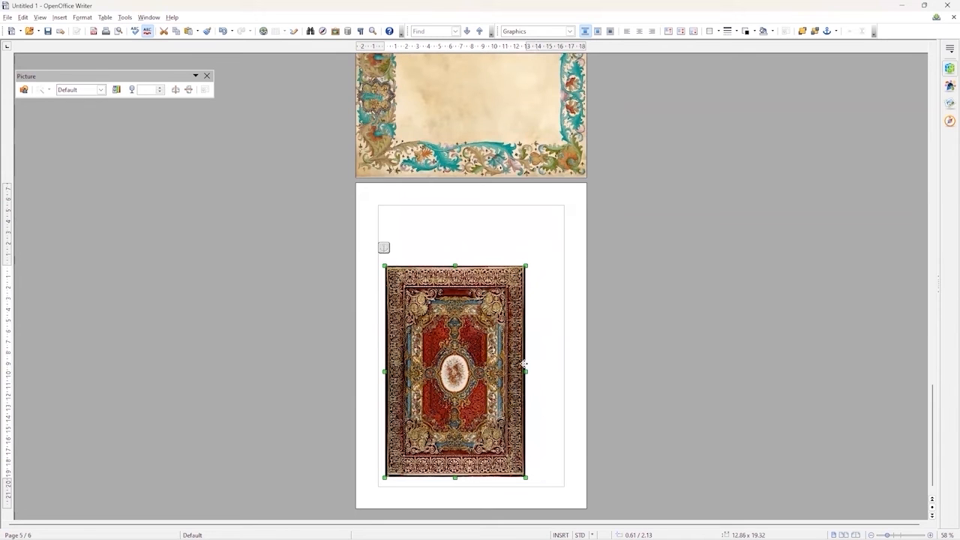
pyautogui.moveTo(471, 349); pyautogui.dragTo(503, 331)
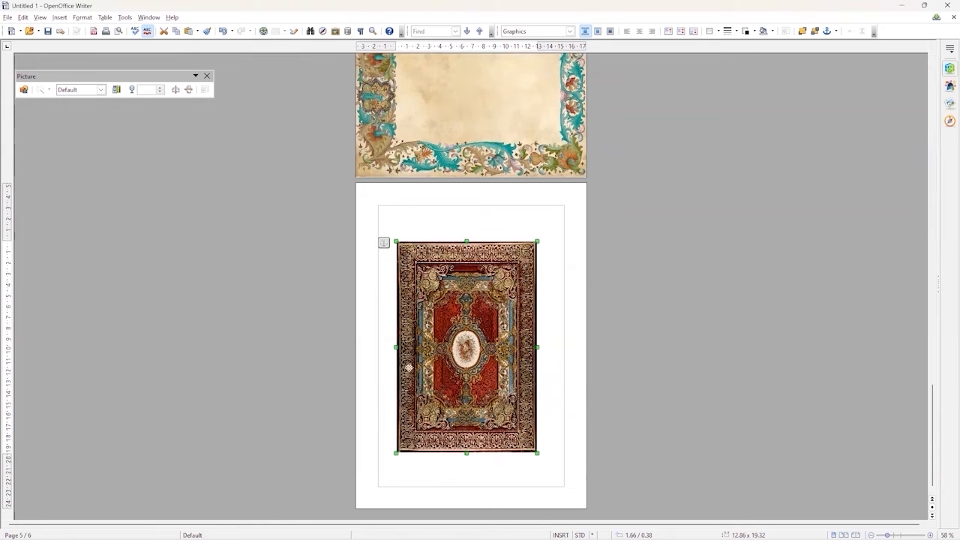
# Check the size and position settings of the ornate red cover picture.
pyautogui.scroll(3, 531, 322)
pyautogui.scroll(5, 532, 323)
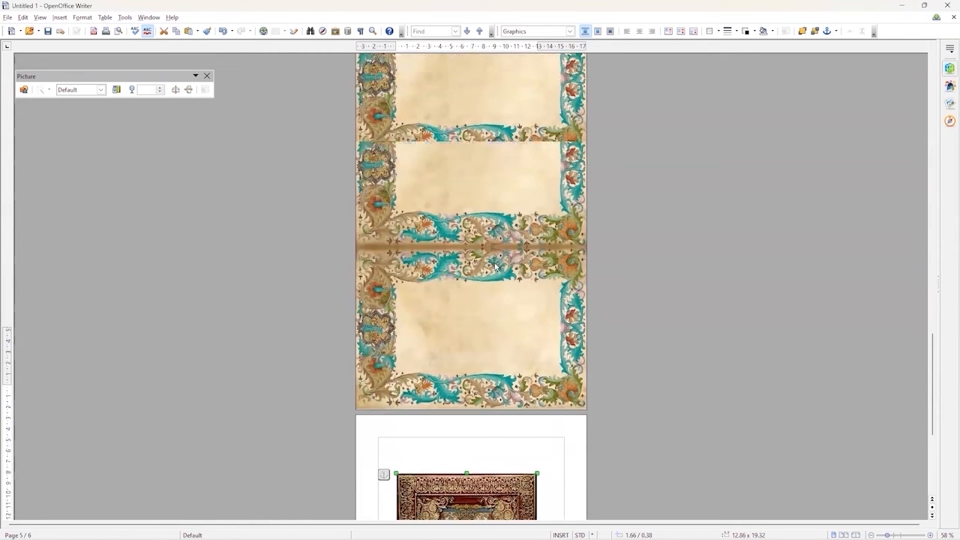
pyautogui.scroll(-5, 467, 413)
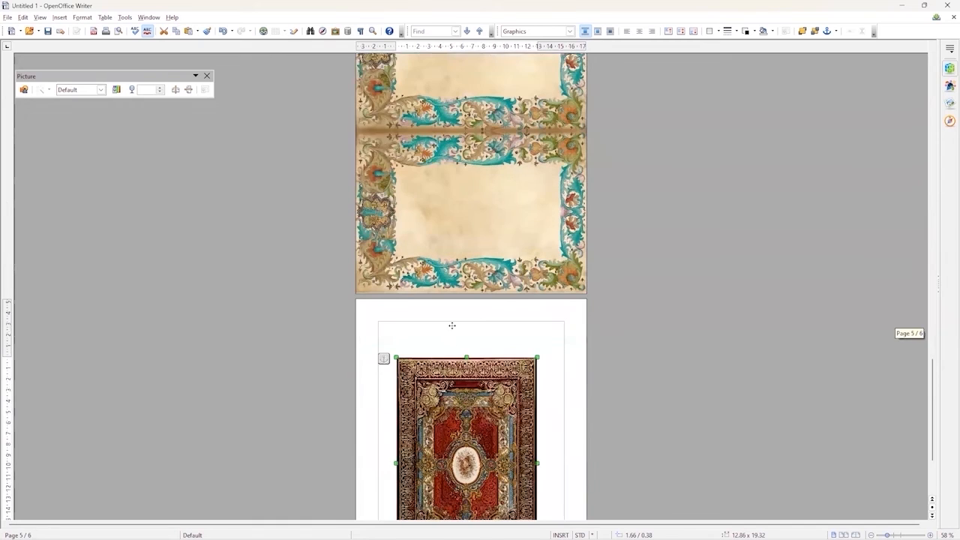
pyautogui.scroll(-2, 452, 326)
pyautogui.rightClick(452, 327)
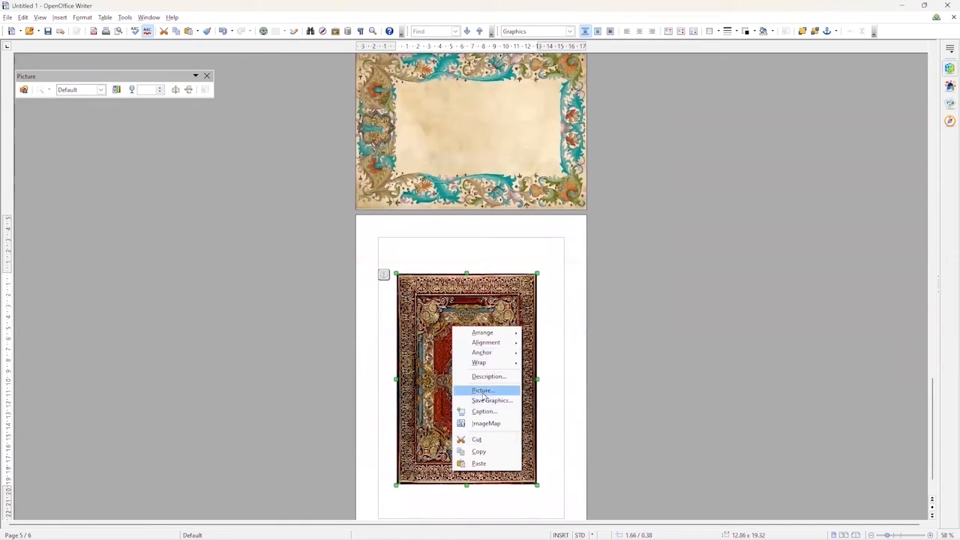
pyautogui.click(483, 390)
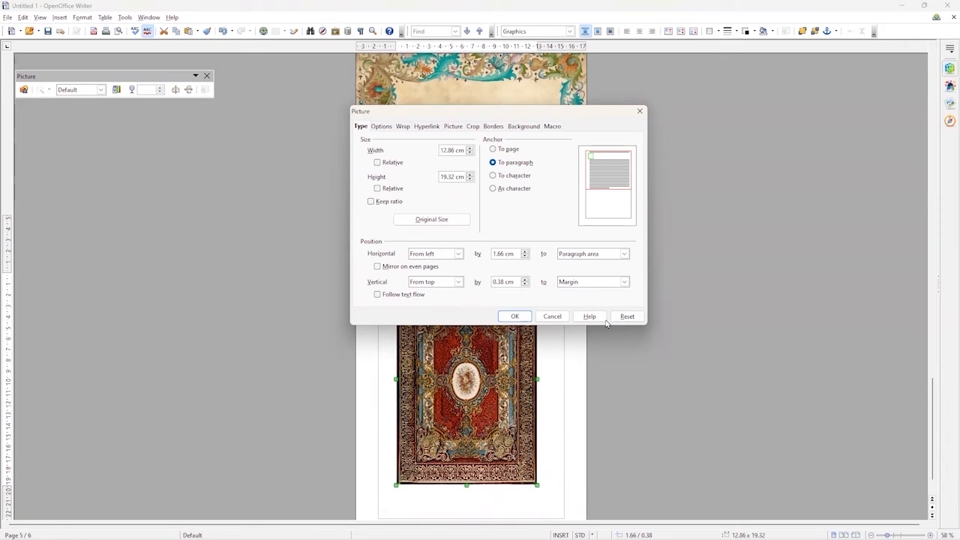
pyautogui.click(525, 316)
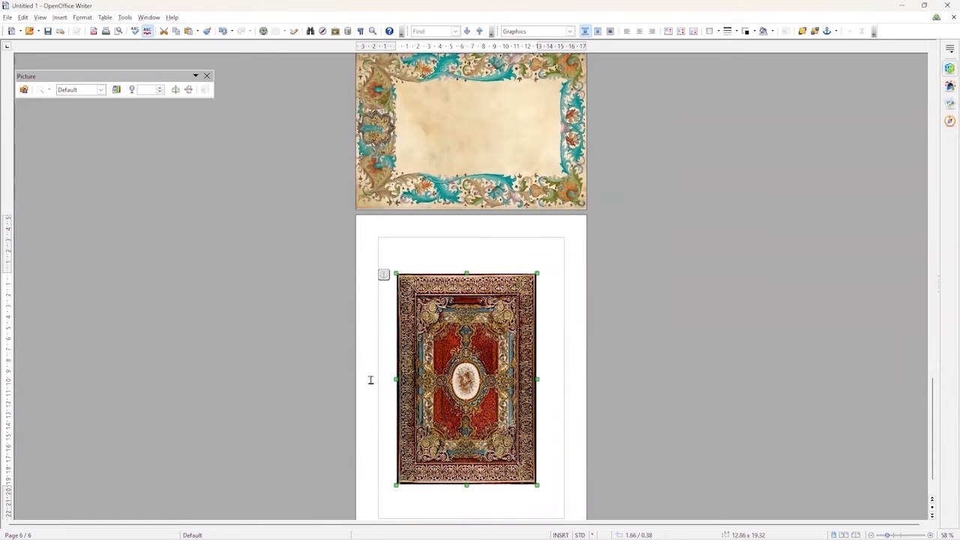
# Switch to File Explorer and go to the 28 BOOK COVERS THANKYOU GIFT PRACTISE folder inside 2023 02.
pyautogui.moveTo(201, 528)
pyautogui.hotkey('alt', 'Tab')
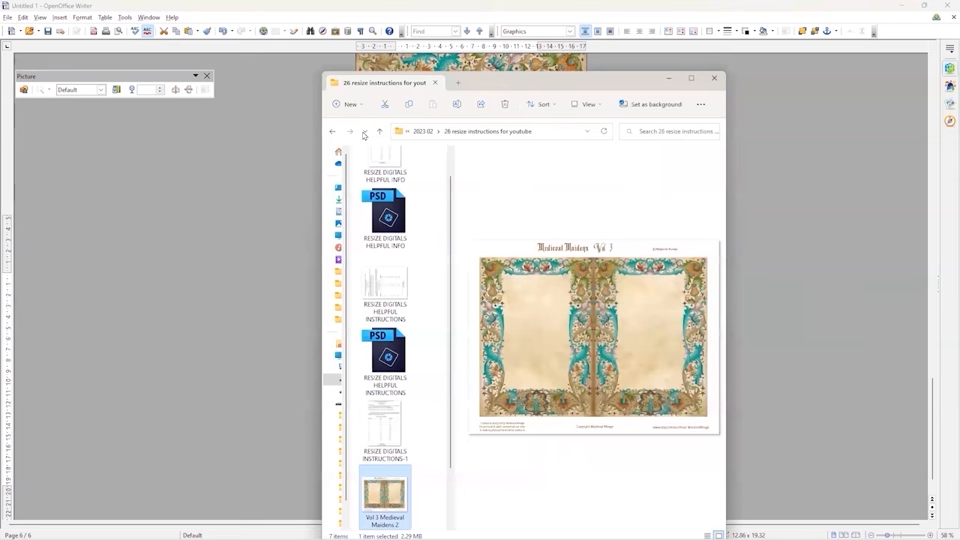
pyautogui.click(380, 133)
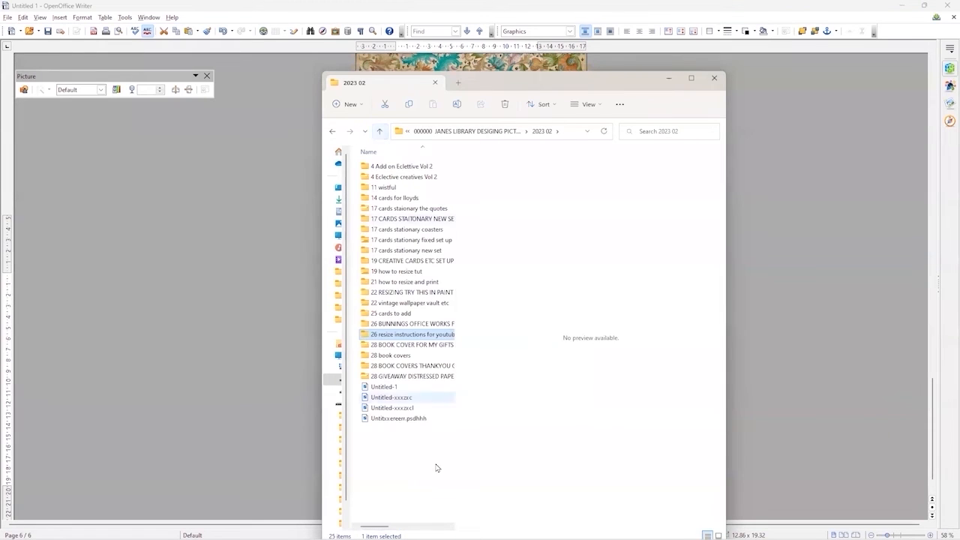
# Preview the red and purple thank-you covers and open Medieval Mirage ThankYou Gift LETTER SIZE USERS in Paint.
pyautogui.click(392, 231)
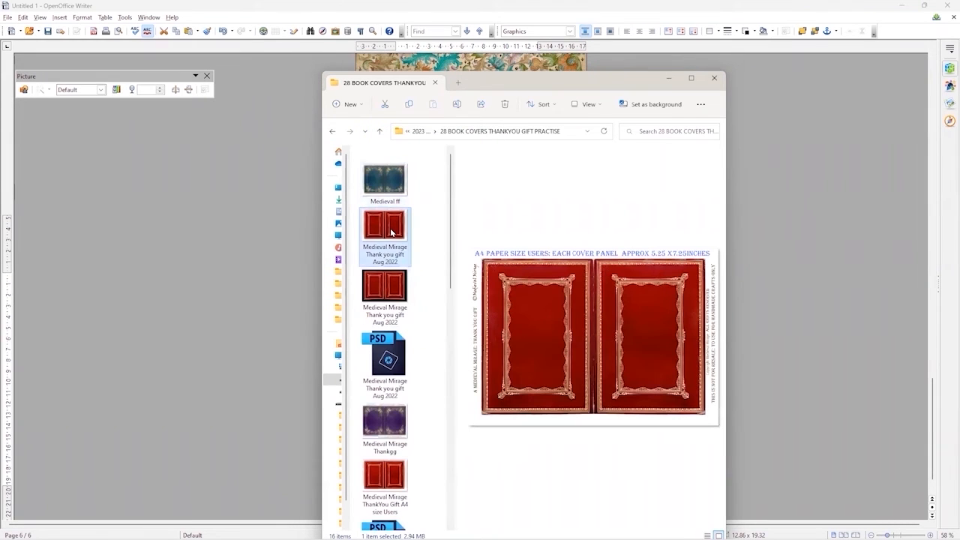
pyautogui.click(385, 425)
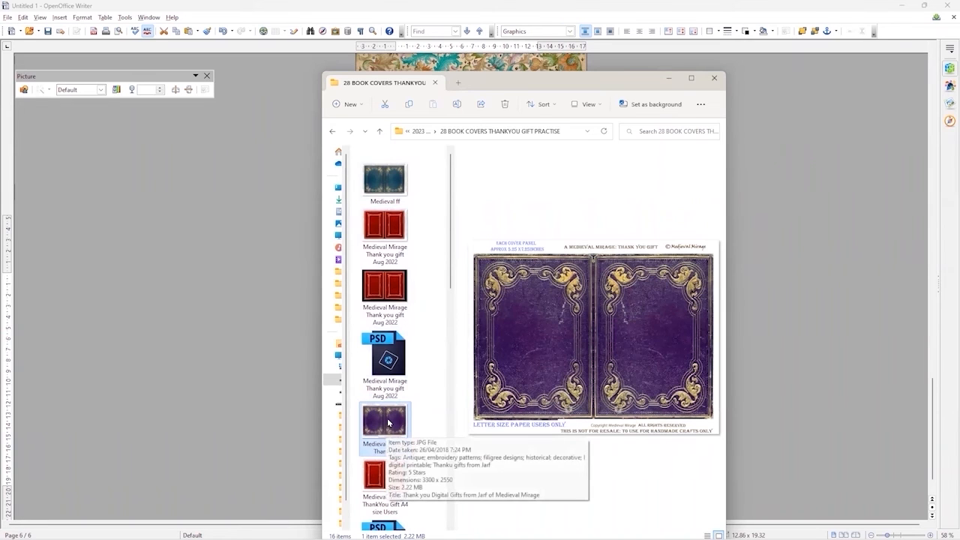
pyautogui.scroll(-3, 386, 424)
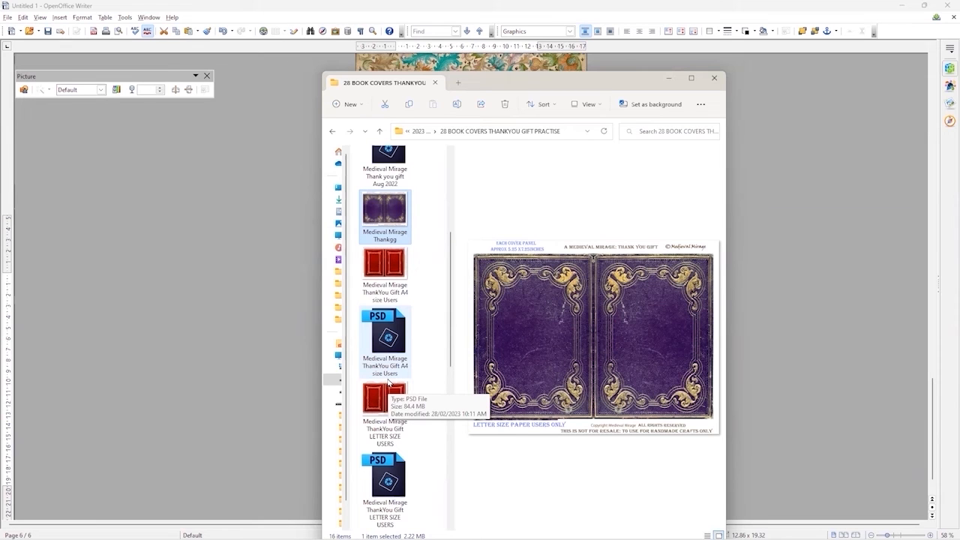
pyautogui.click(395, 267)
pyautogui.scroll(2, 389, 274)
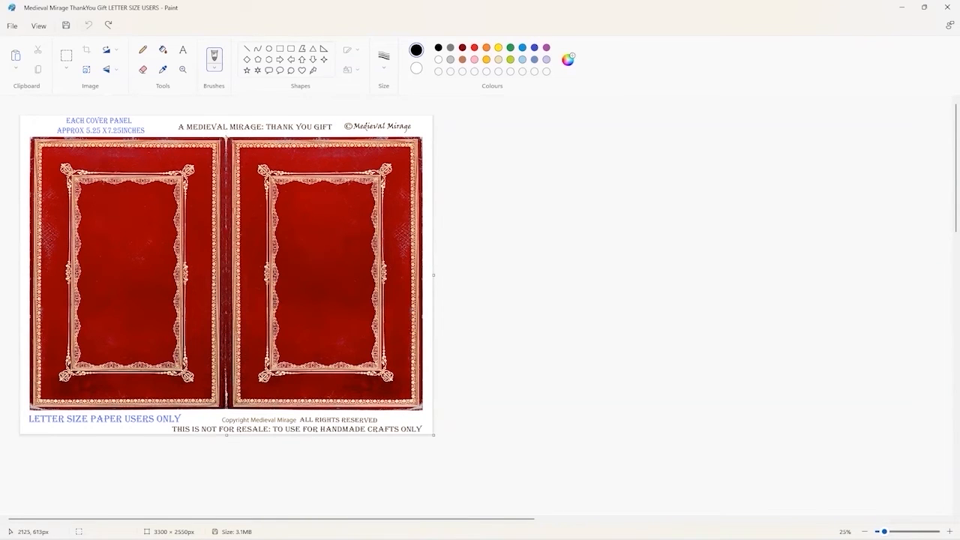
# Select the second red cover panel, beside the spine line, and copy it.
pyautogui.click(66, 54)
pyautogui.moveTo(226, 133); pyautogui.dragTo(424, 412)
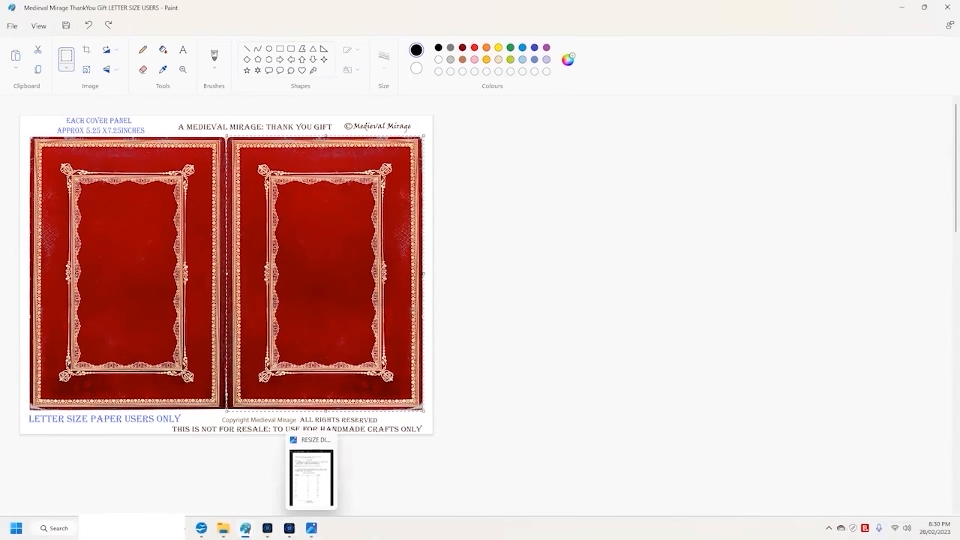
# Switch to OpenOffice Writer and create a new text document.
pyautogui.rightClick(201, 529)
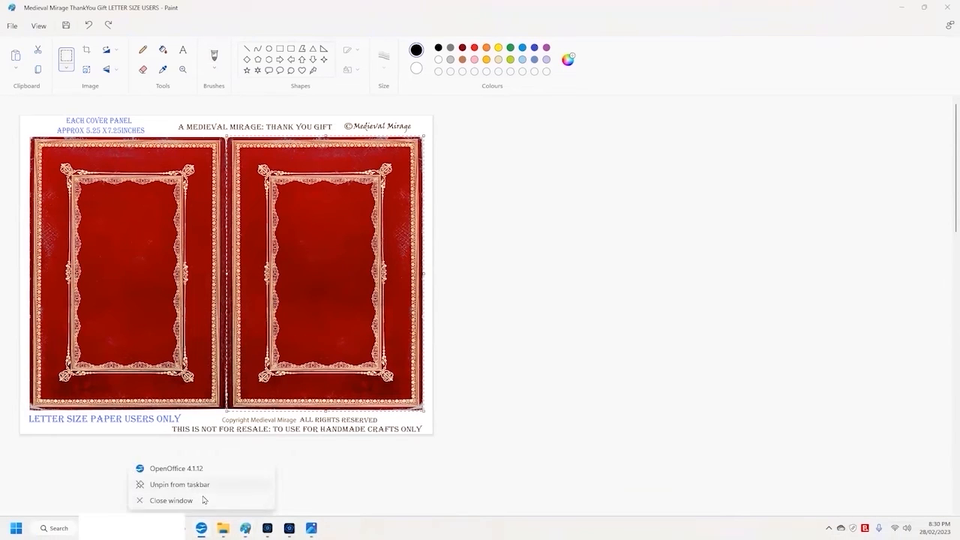
pyautogui.click(201, 528)
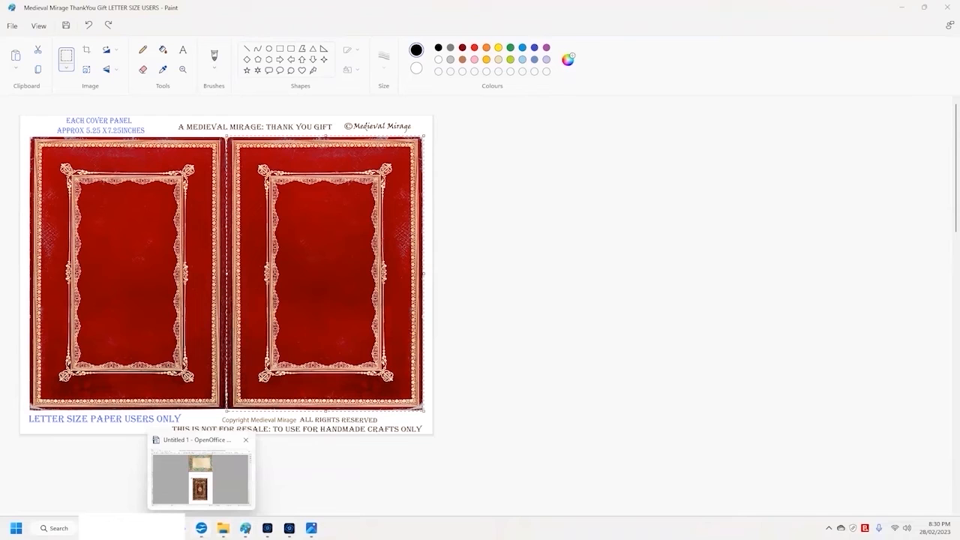
pyautogui.rightClick(201, 528)
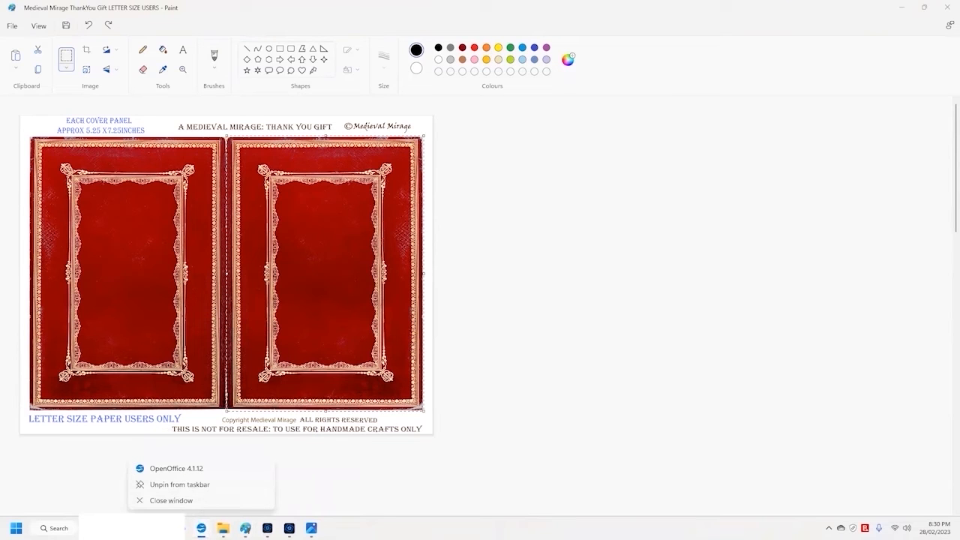
pyautogui.click(201, 528)
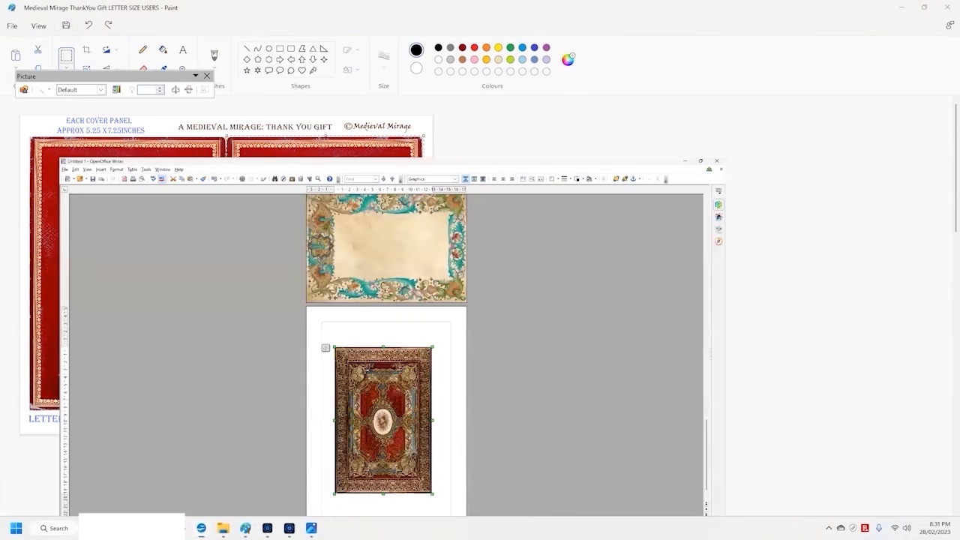
pyautogui.click(6, 18)
pyautogui.moveTo(26, 30)
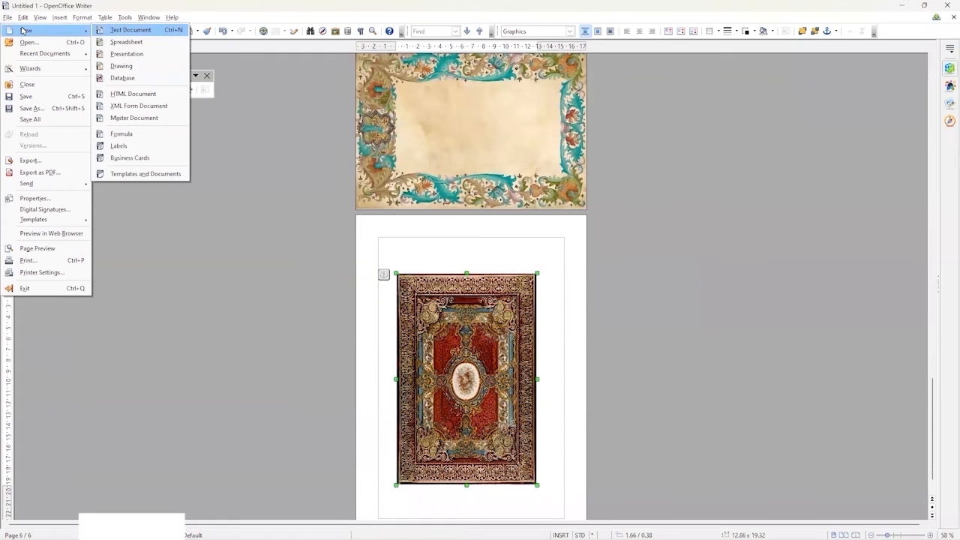
pyautogui.click(135, 28)
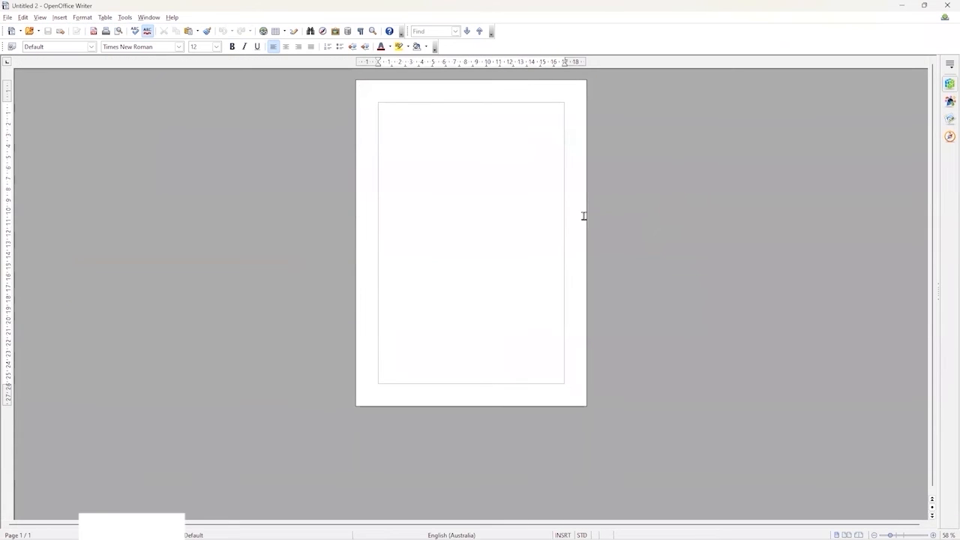
# Set the new document's page format to Letter.
pyautogui.rightClick(442, 142)
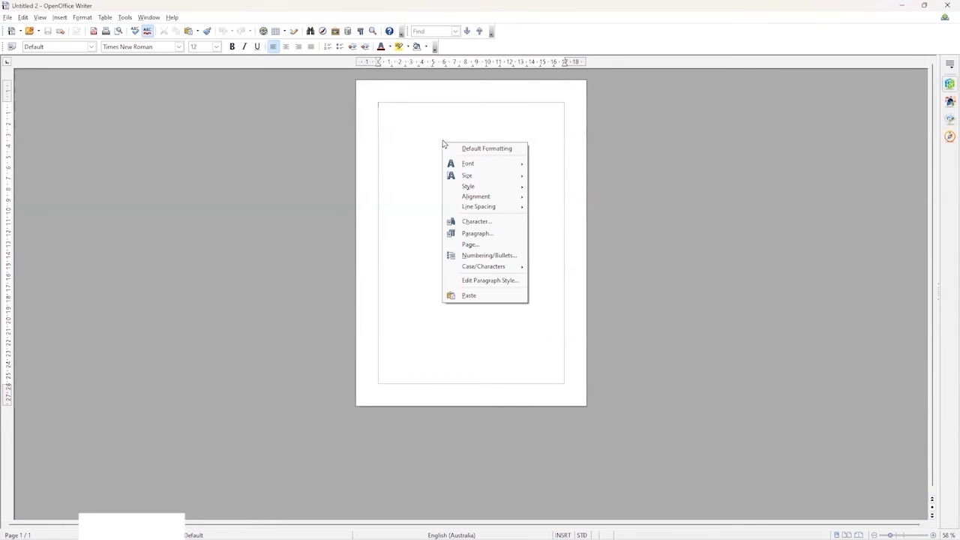
pyautogui.click(471, 244)
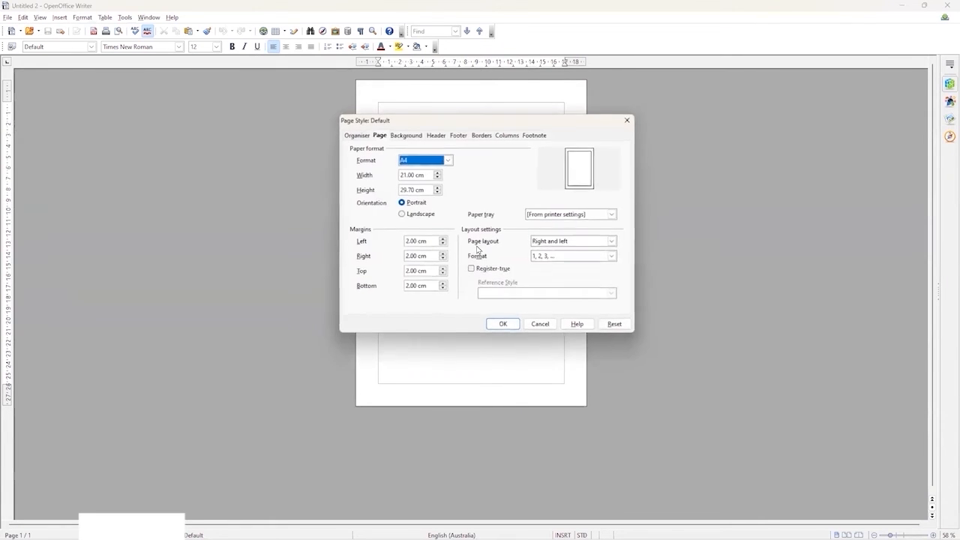
pyautogui.click(448, 160)
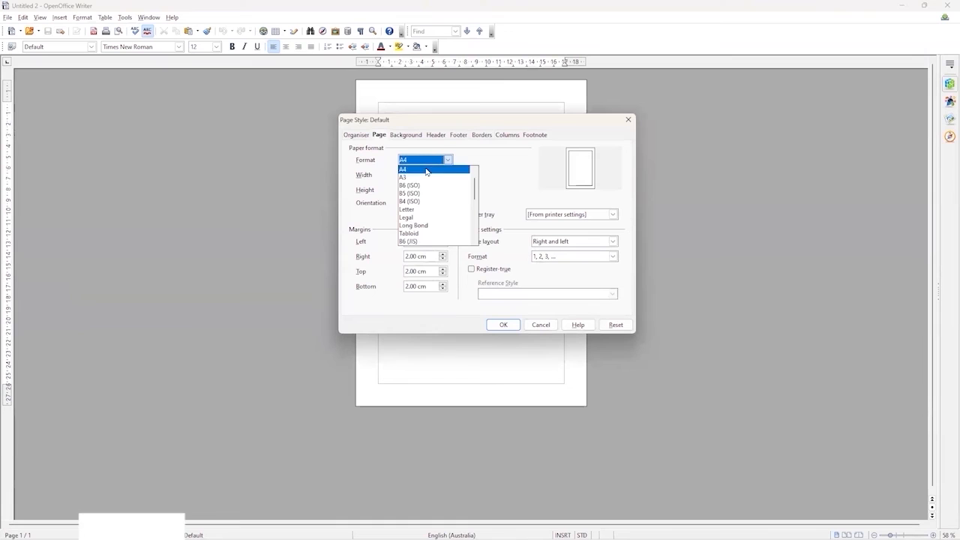
pyautogui.click(416, 211)
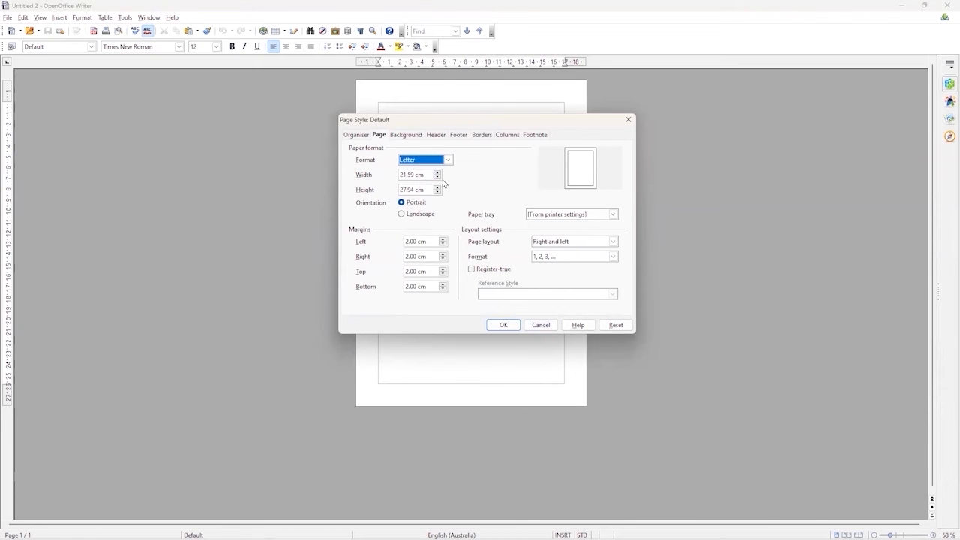
pyautogui.click(502, 325)
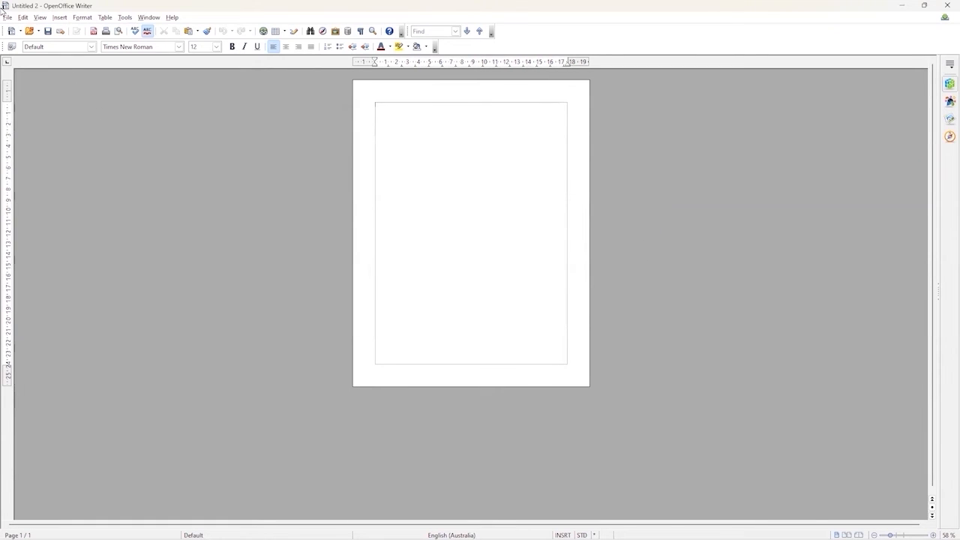
pyautogui.click(23, 17)
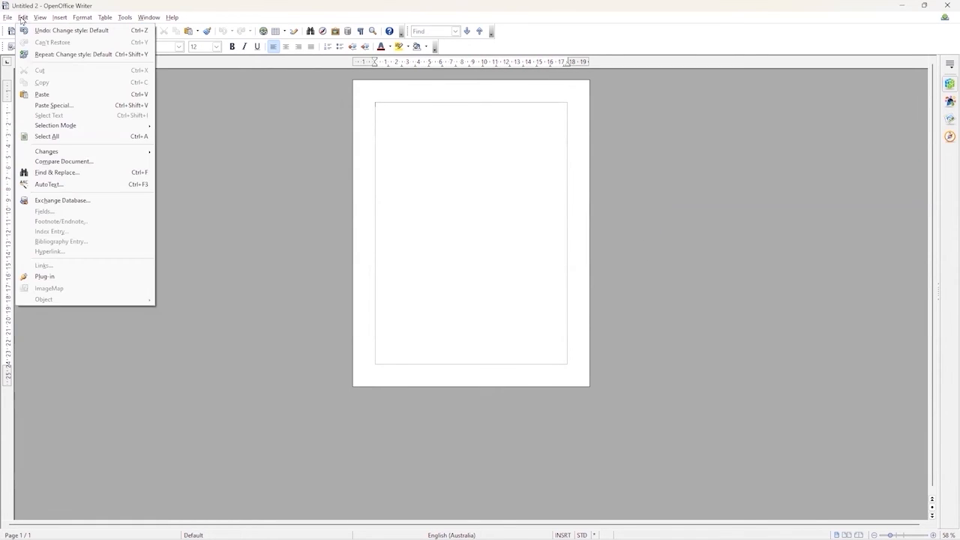
pyautogui.click(39, 110)
pyautogui.click(352, 280)
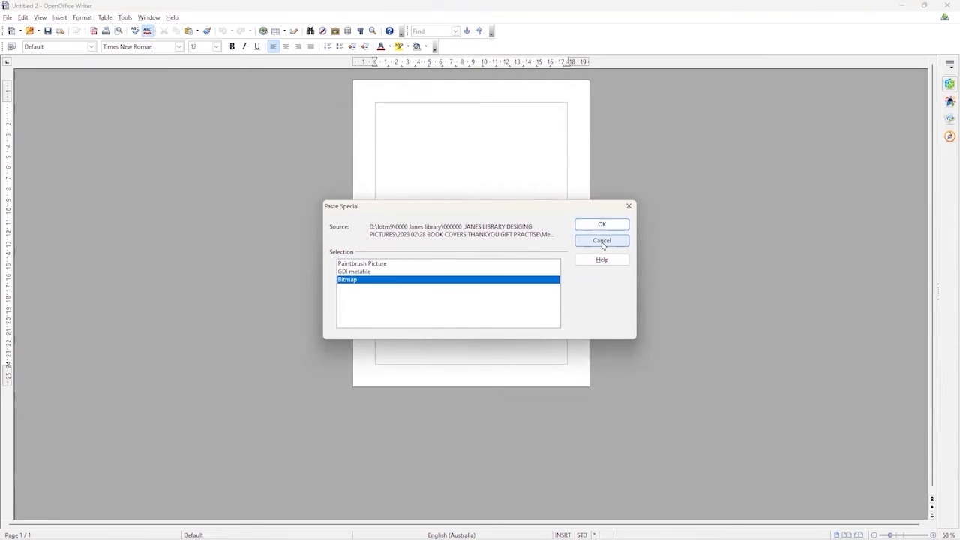
pyautogui.click(602, 241)
# Paste the copied red cover panel into the blank page as a Bitmap using Paste Special.
pyautogui.click(23, 17)
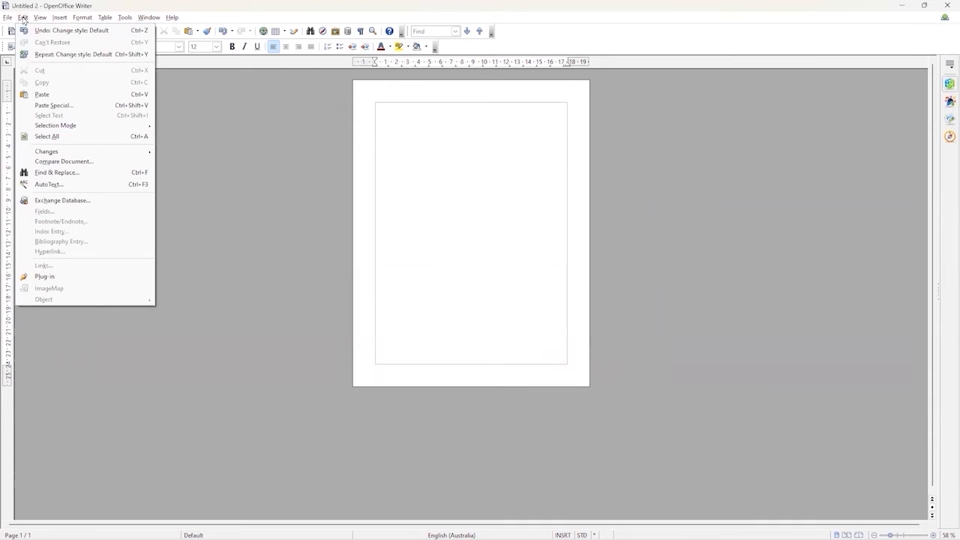
pyautogui.click(51, 109)
pyautogui.click(351, 281)
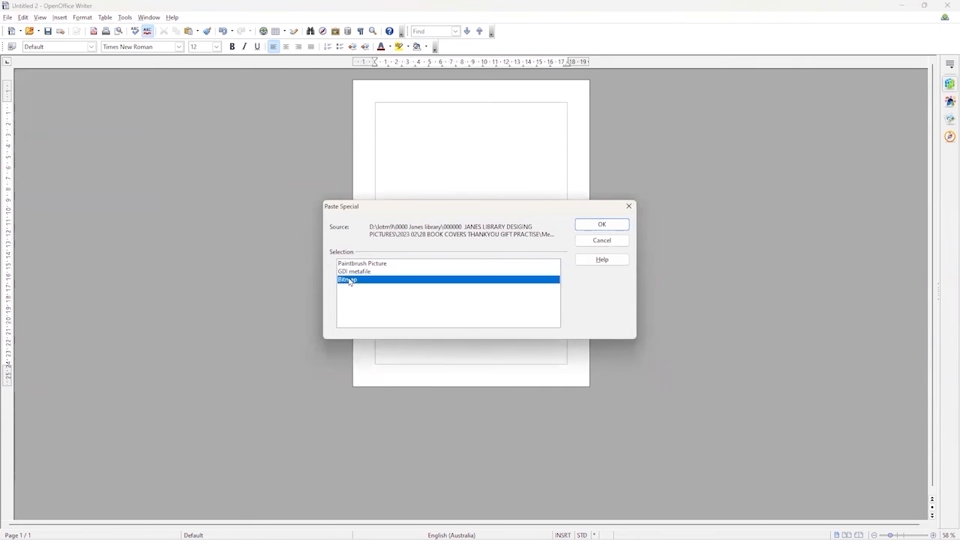
pyautogui.click(602, 224)
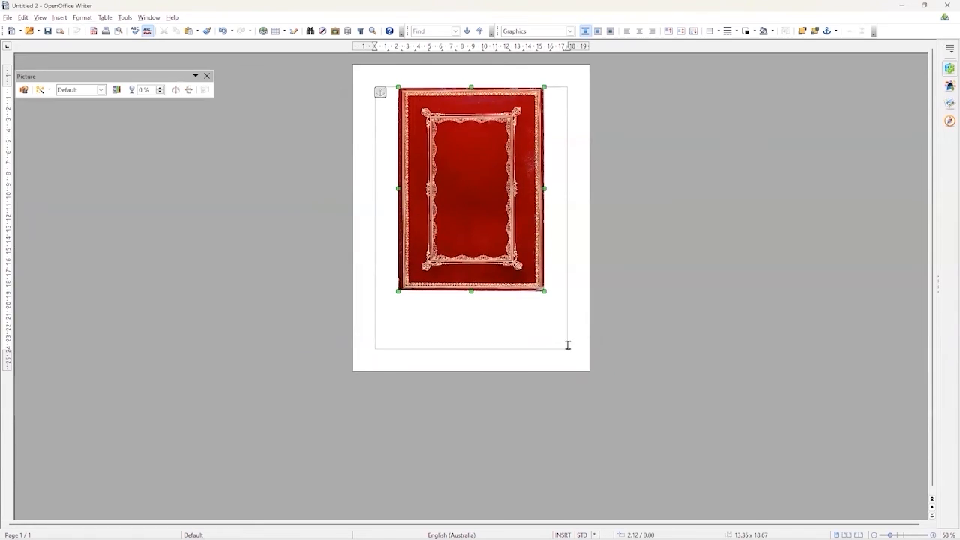
# Consult the RESIZE DIGITALS conversion chart and set the red cover picture to 15.24 cm wide and 20.32 cm high.
pyautogui.moveTo(891, 535); pyautogui.dragTo(898, 535)
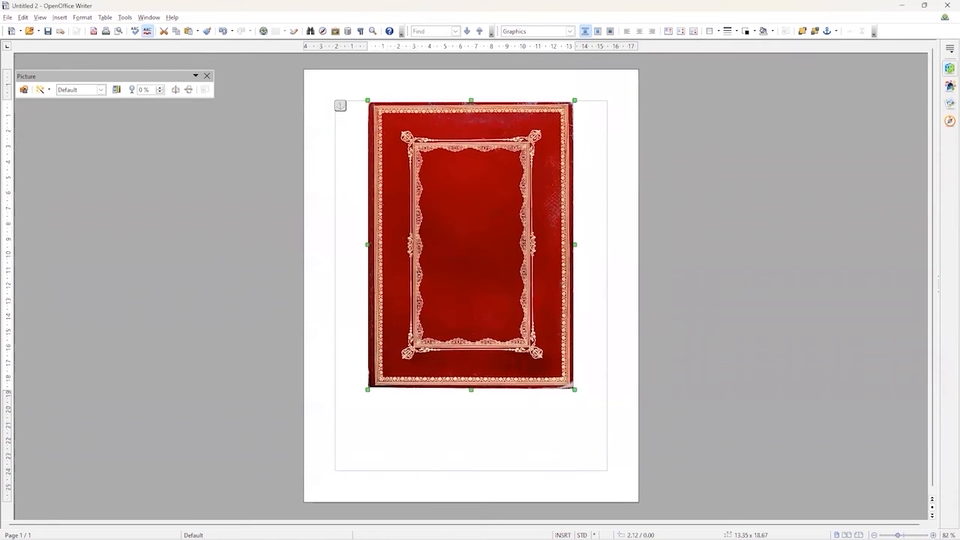
pyautogui.rightClick(472, 196)
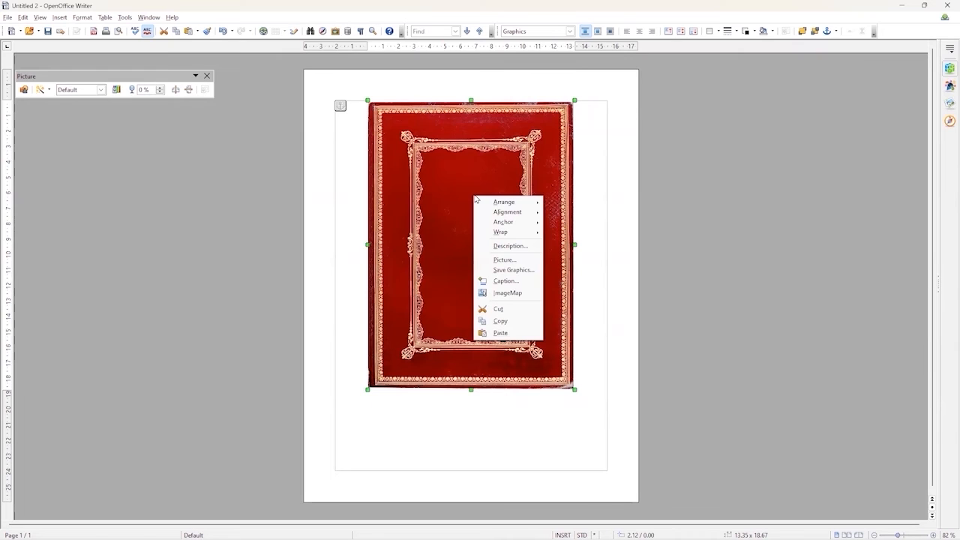
pyautogui.click(504, 259)
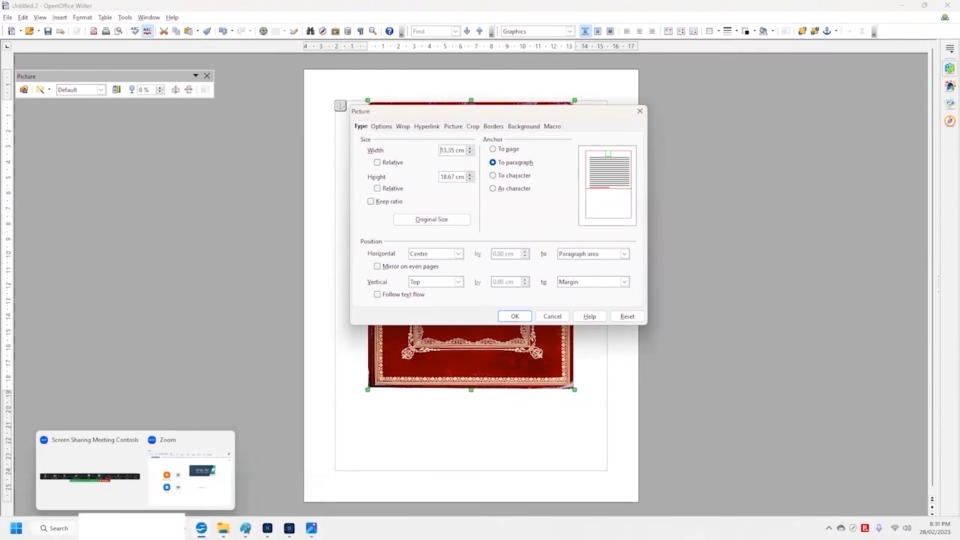
pyautogui.moveTo(223, 528)
pyautogui.moveTo(312, 528)
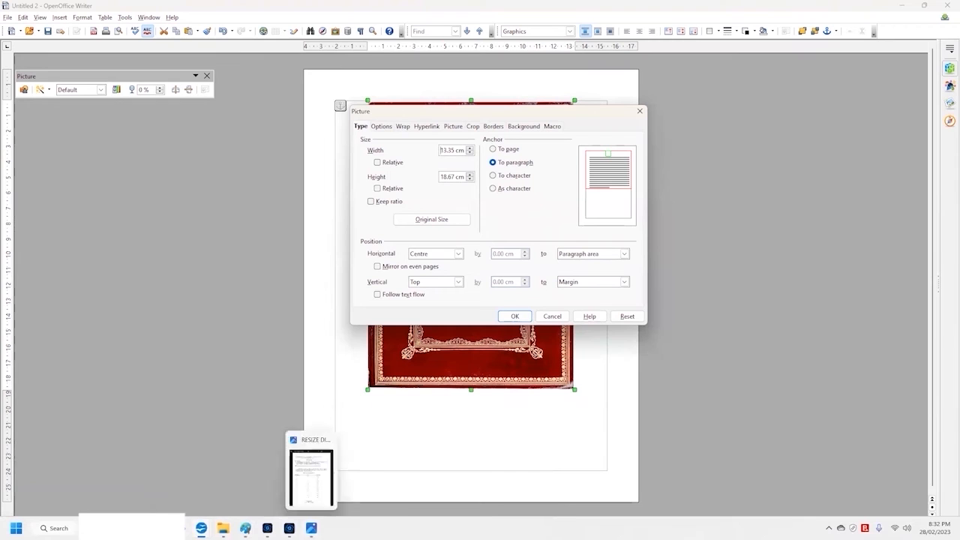
pyautogui.click(308, 481)
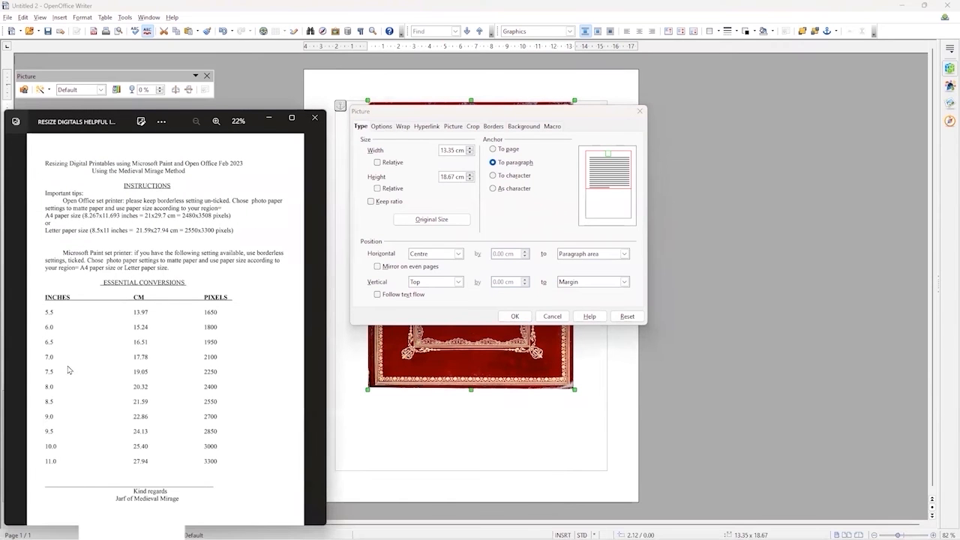
pyautogui.click(455, 150)
pyautogui.doubleClick(450, 150)
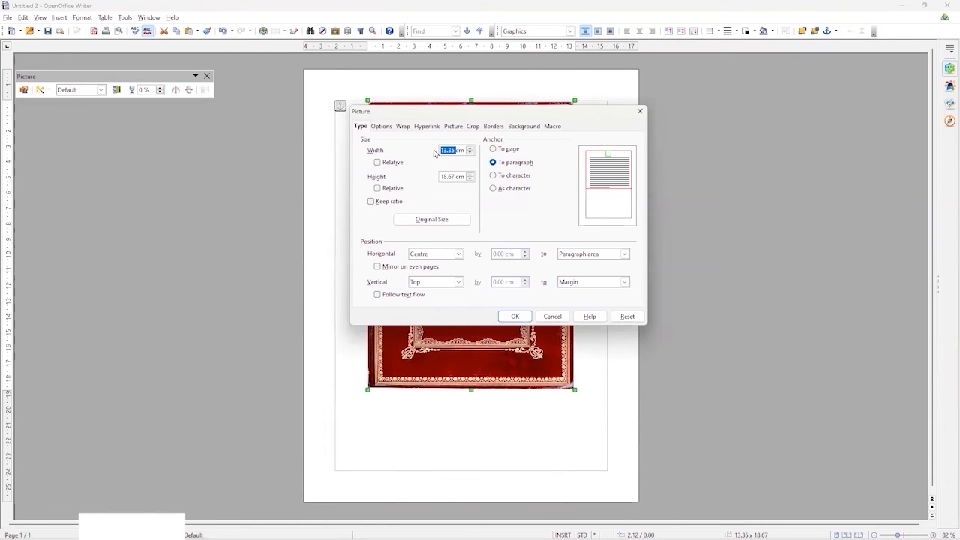
pyautogui.write('15')
pyautogui.write('.24')
pyautogui.doubleClick(450, 177)
pyautogui.write('20')
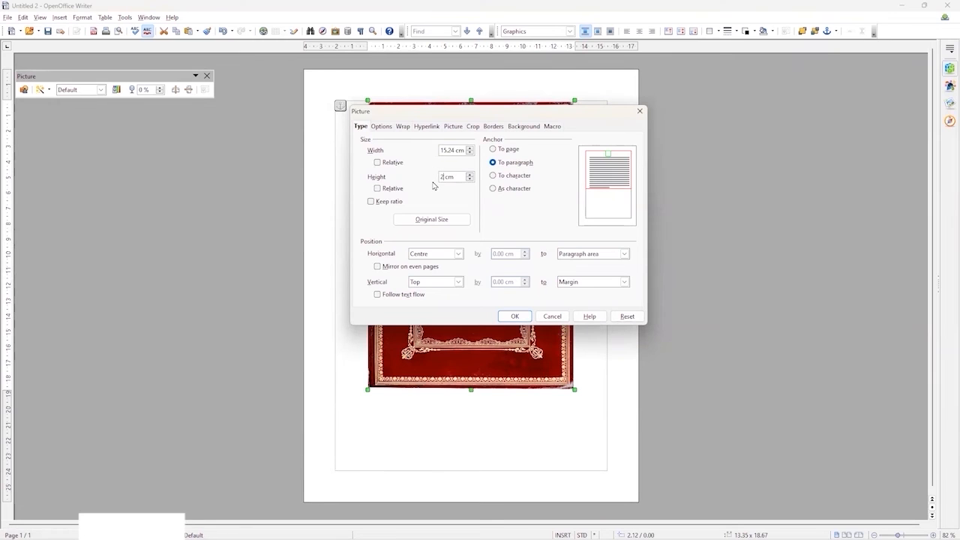
pyautogui.write('.32')
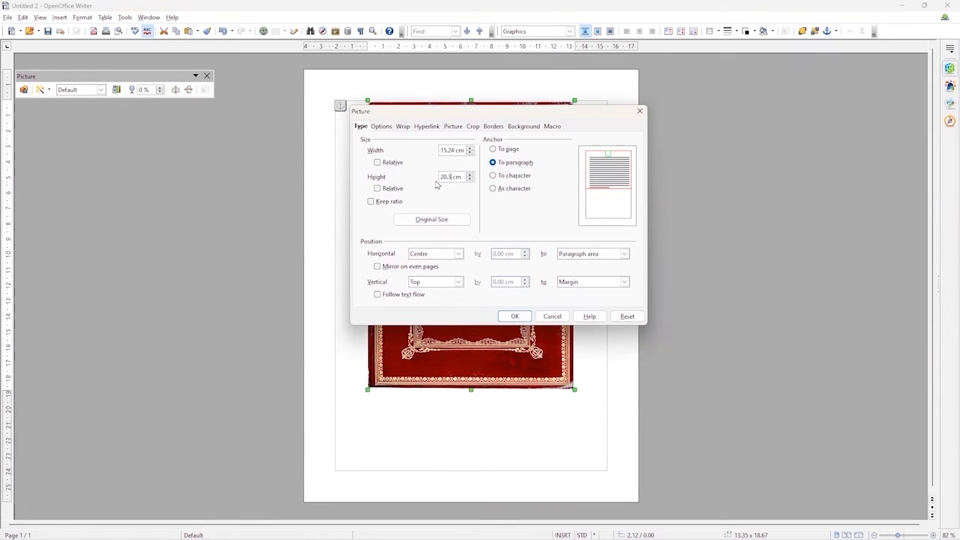
pyautogui.click(516, 315)
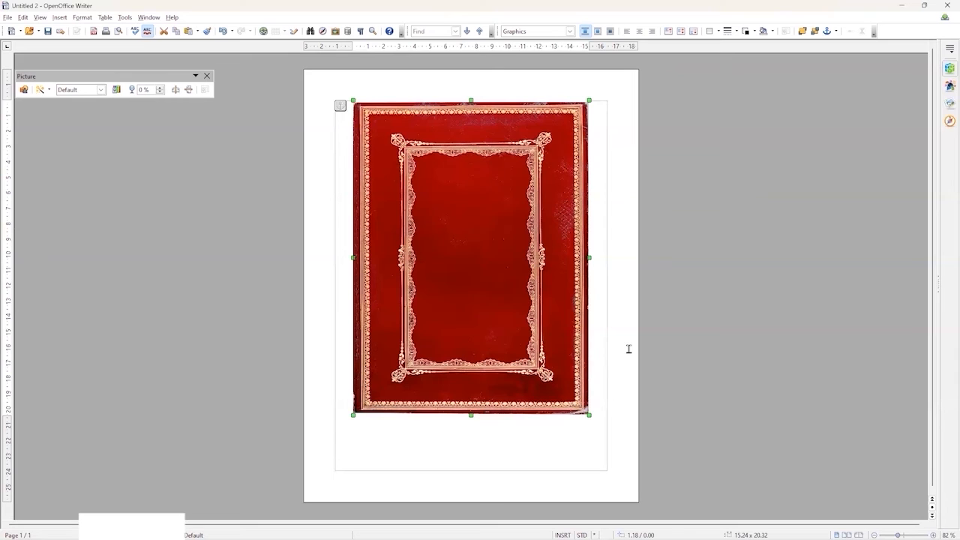
# Switch to the browser, return to the MedievalMirage Etsy shop page and clear its item search.
pyautogui.moveTo(245, 528)
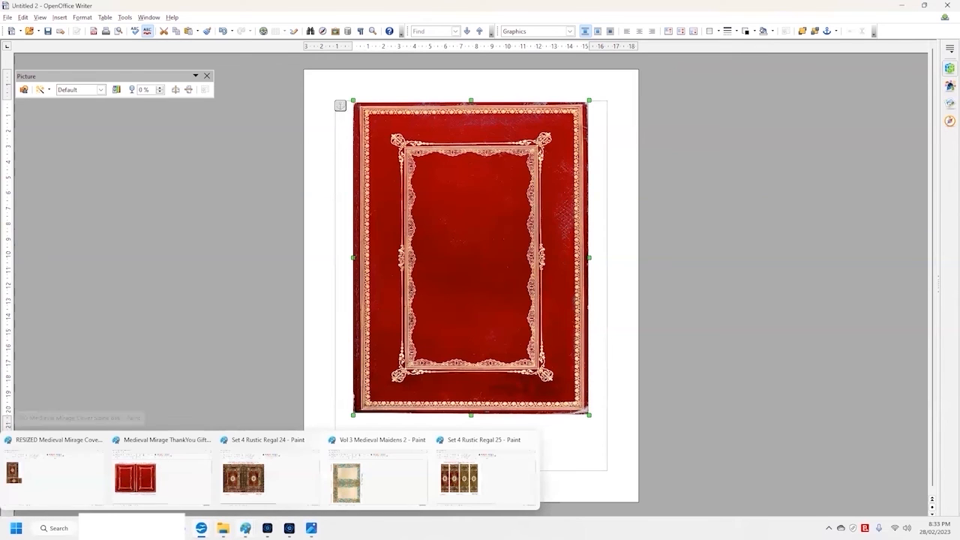
pyautogui.click(378, 472)
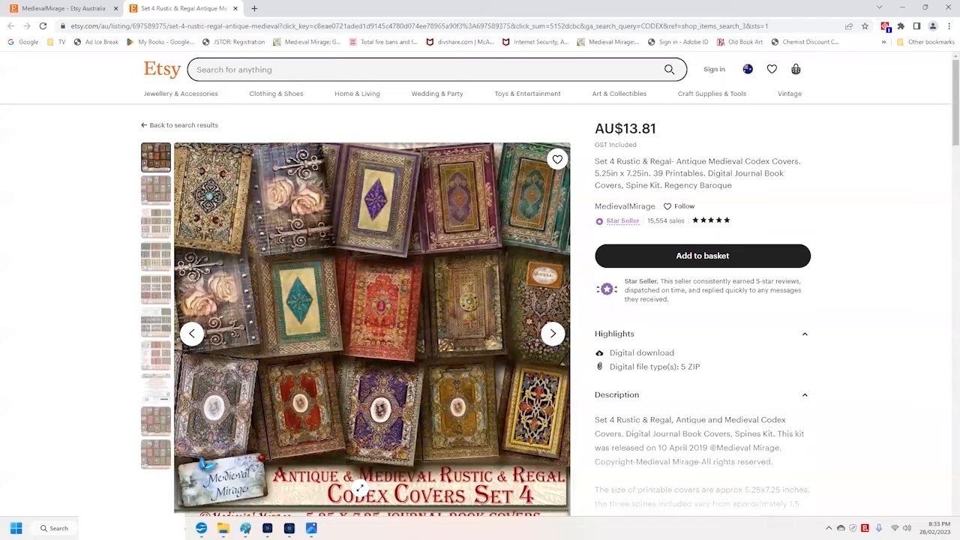
pyautogui.click(60, 8)
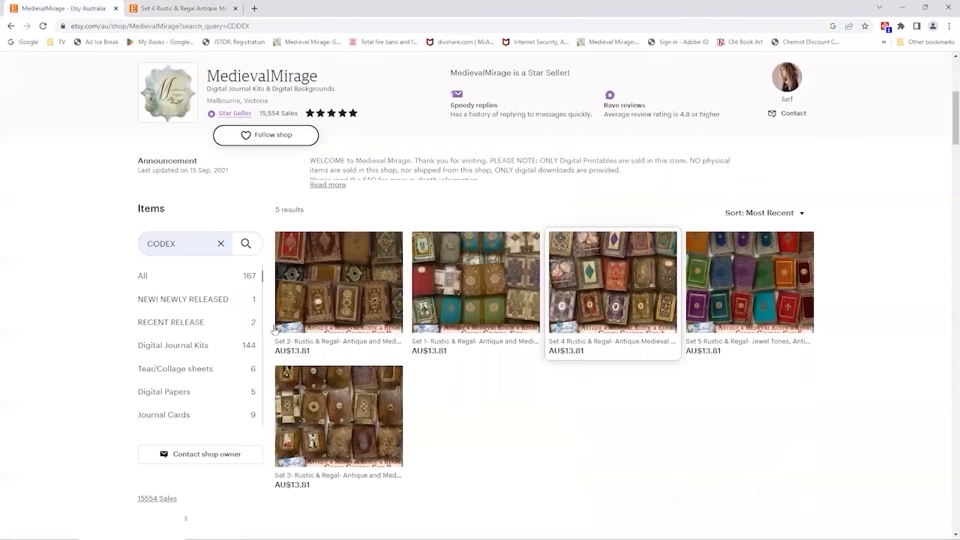
pyautogui.click(221, 244)
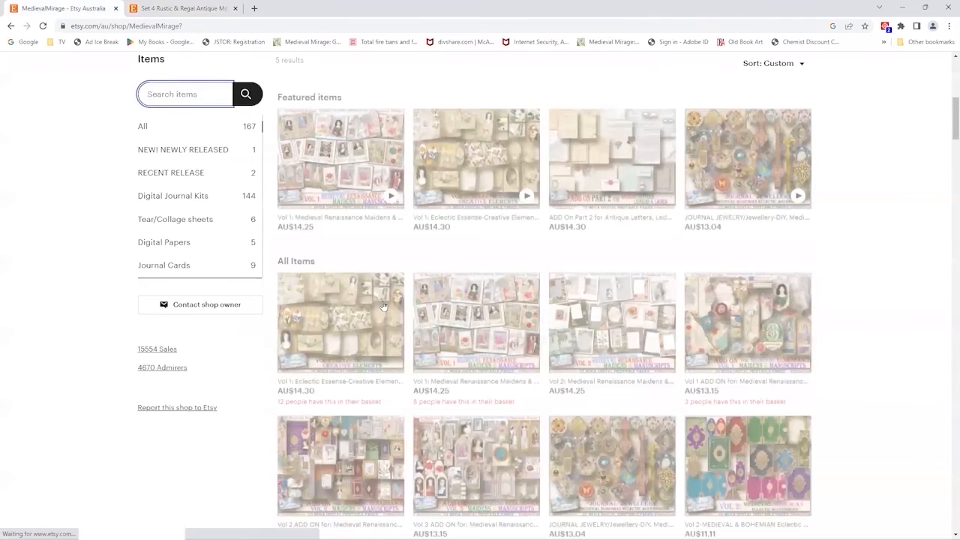
# Search the MedievalMirage shop's items for "codex" and view the listed cover sets.
pyautogui.scroll(2, 780, 319)
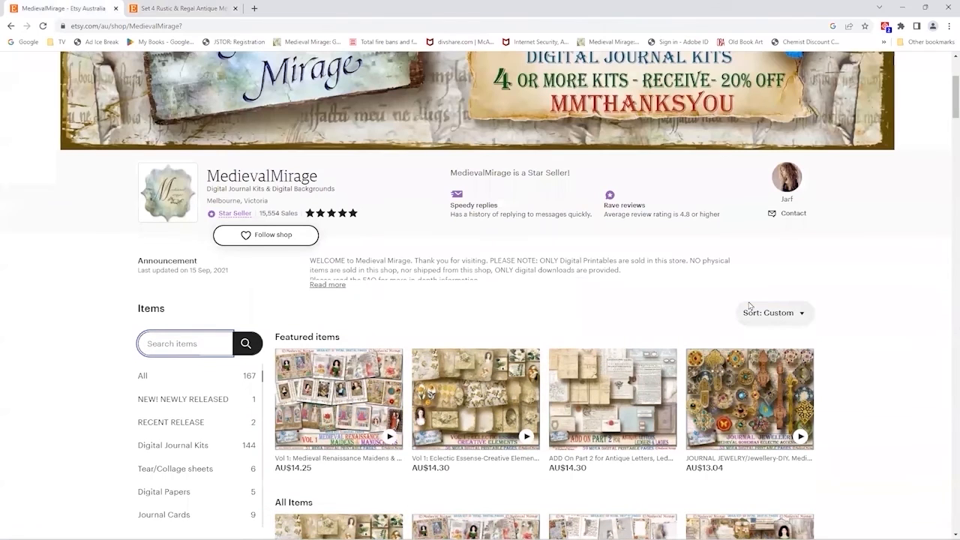
pyautogui.click(198, 341)
pyautogui.write('c')
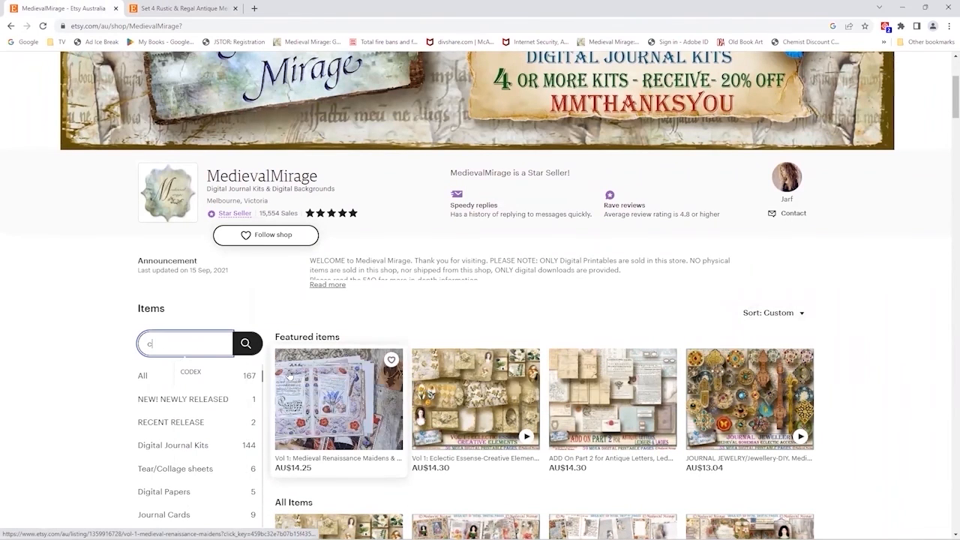
pyautogui.write('odex')
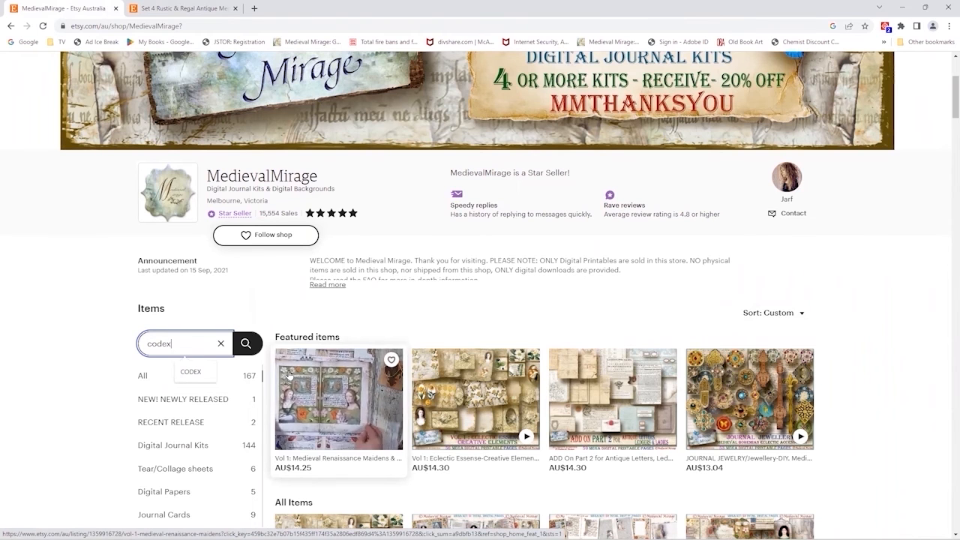
pyautogui.press('Return')
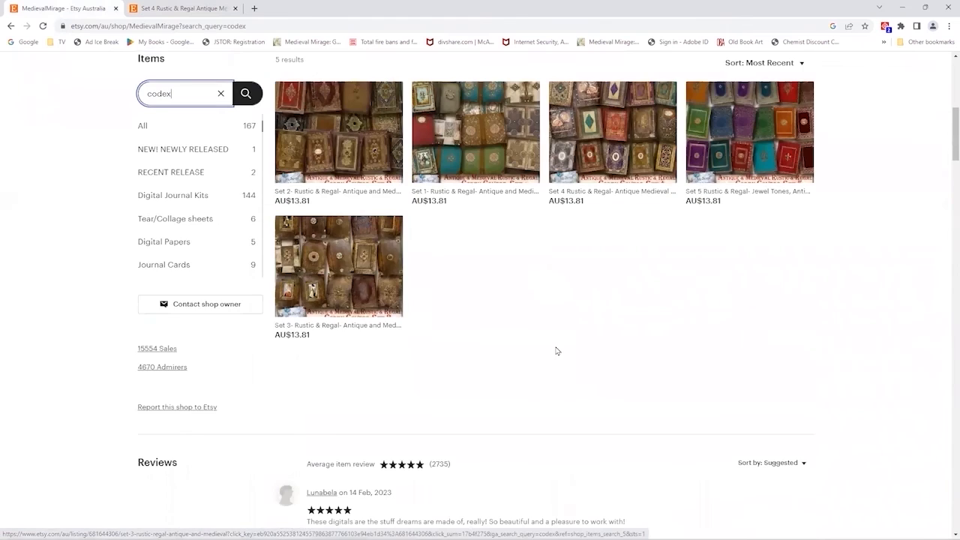
pyautogui.scroll(2, 554, 352)
pyautogui.scroll(1, 555, 352)
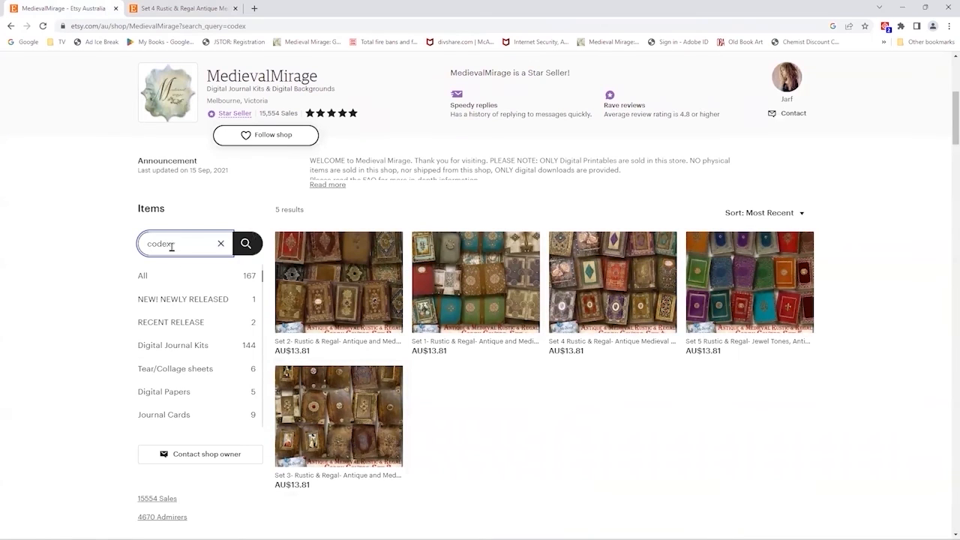
# Search the MedievalMirage shop's items for "5x7" and view the listed journal kits.
pyautogui.moveTo(176, 241); pyautogui.dragTo(129, 247)
pyautogui.write('5x7')
pyautogui.press('Return')
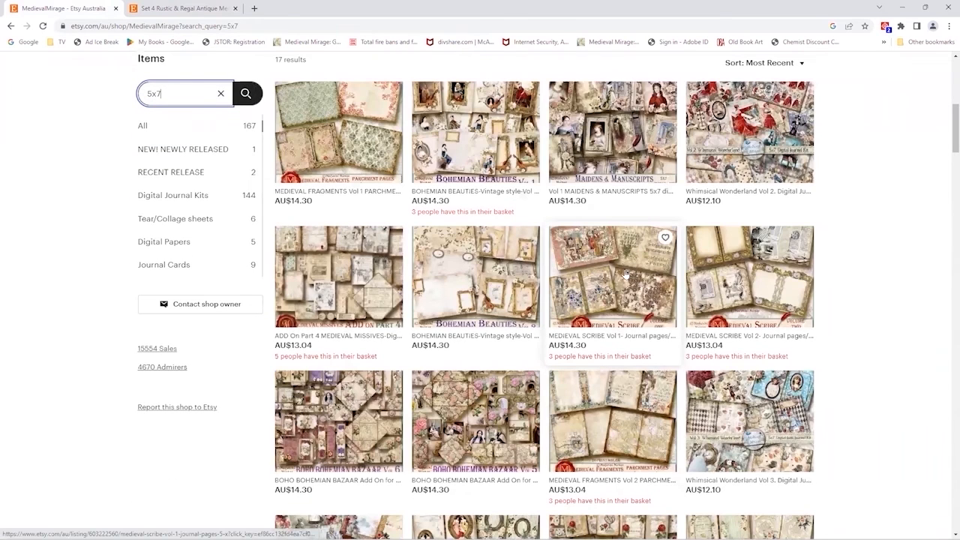
pyautogui.scroll(1, 474, 277)
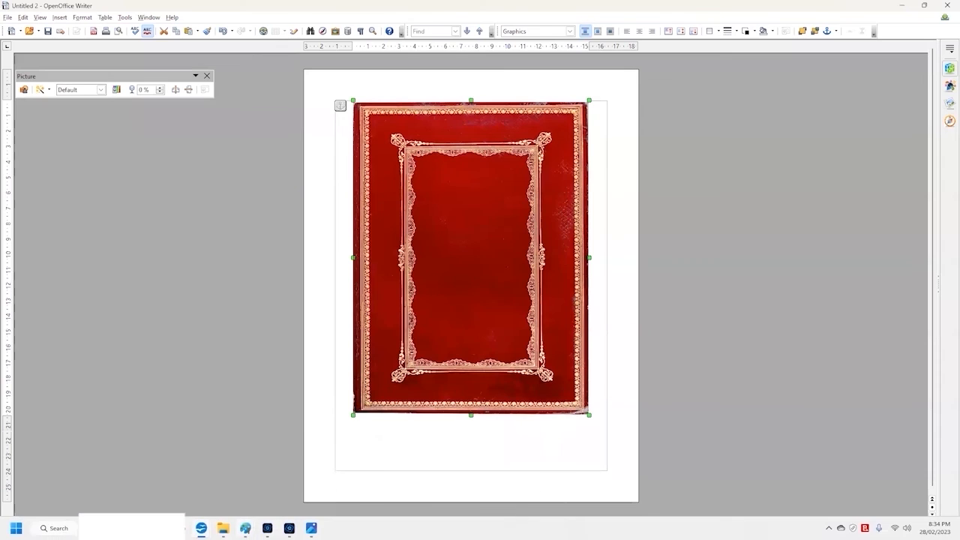
# Switch to the Set 4 Rustic Regal 24 image in Paint, undo the last change, and select and copy the whole two-panel cover.
pyautogui.moveTo(223, 529)
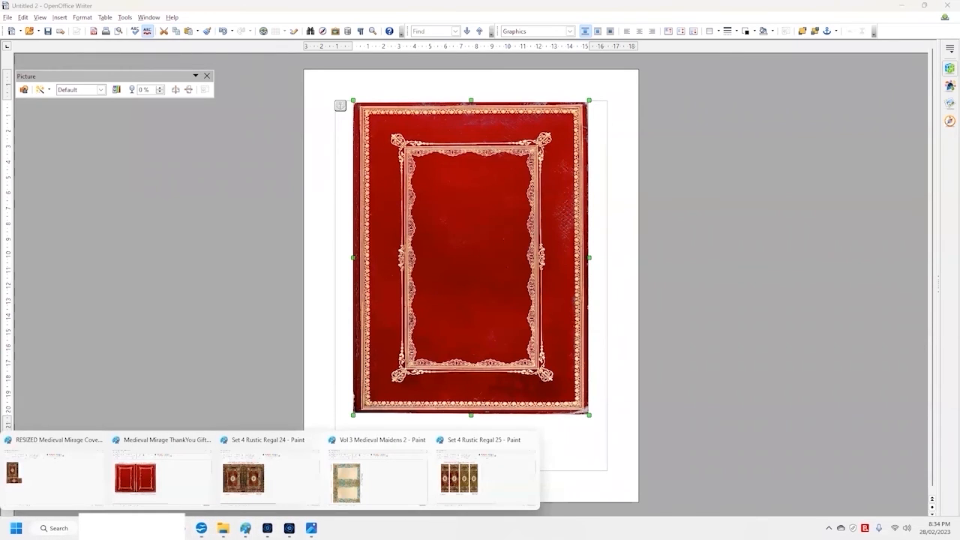
pyautogui.click(252, 478)
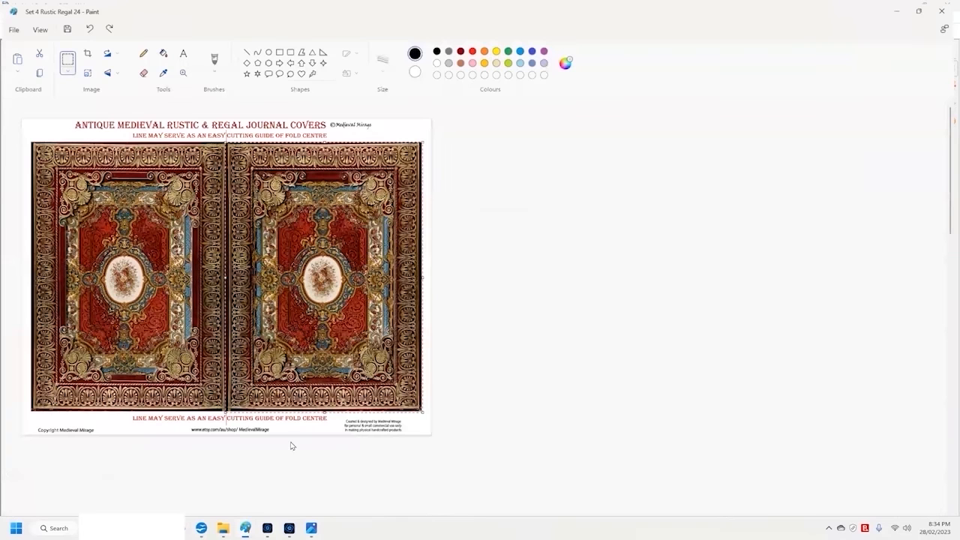
pyautogui.click(89, 29)
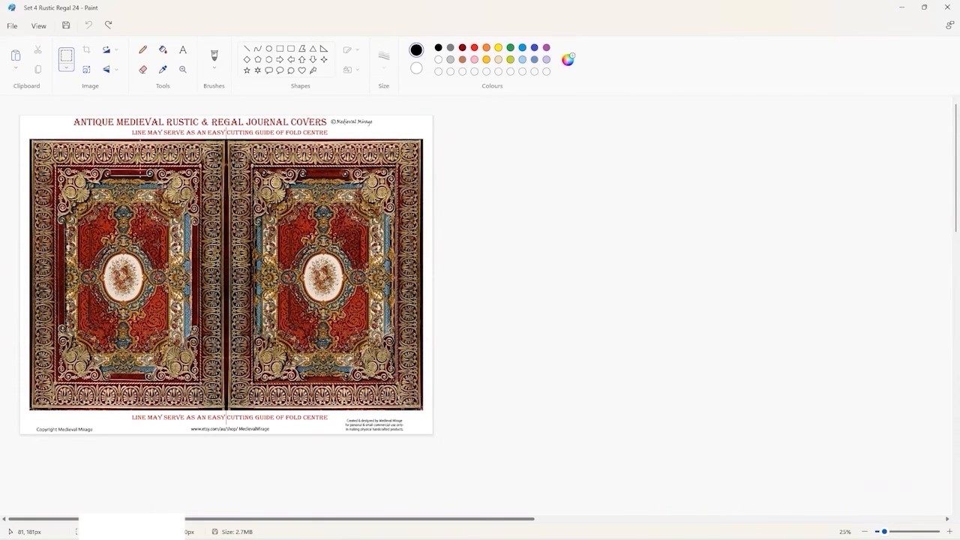
pyautogui.moveTo(30, 139); pyautogui.dragTo(423, 410)
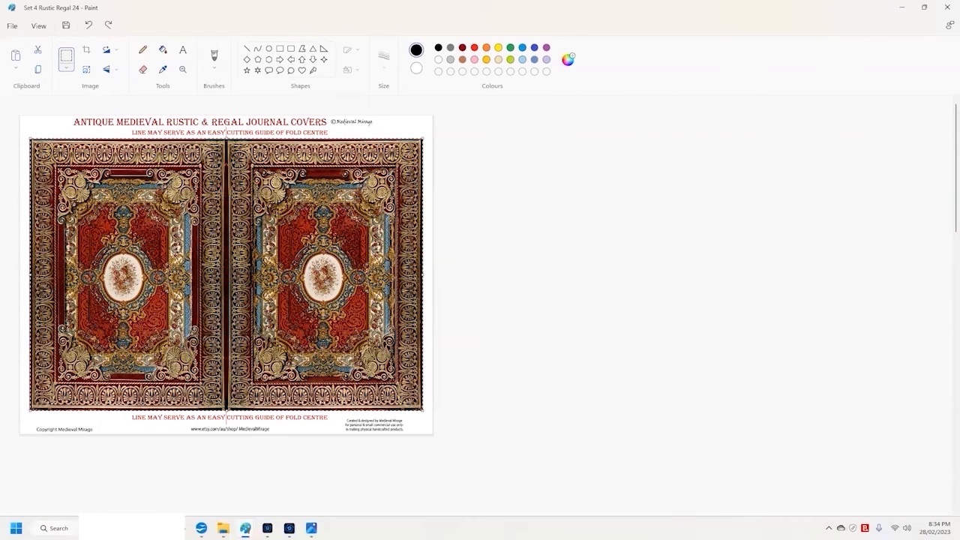
# Open a new blank Paint canvas, rotate it right 90° to landscape and paste the copied two-panel cover into it.
pyautogui.rightClick(245, 528)
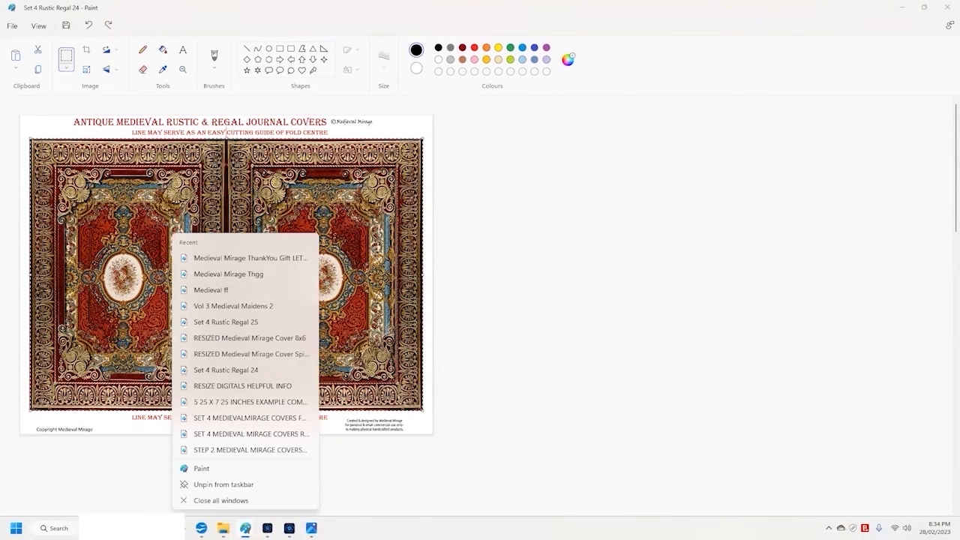
pyautogui.click(201, 469)
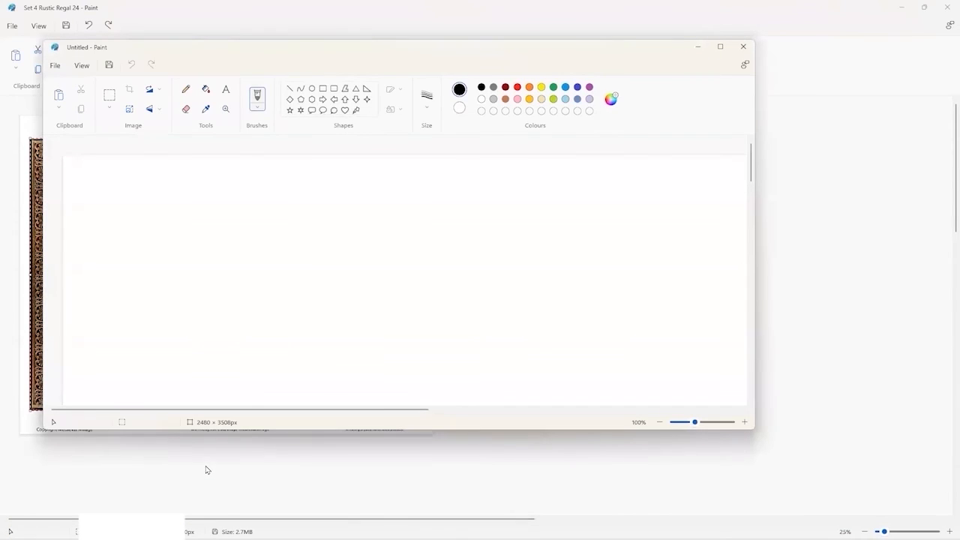
pyautogui.moveTo(695, 422); pyautogui.dragTo(675, 424)
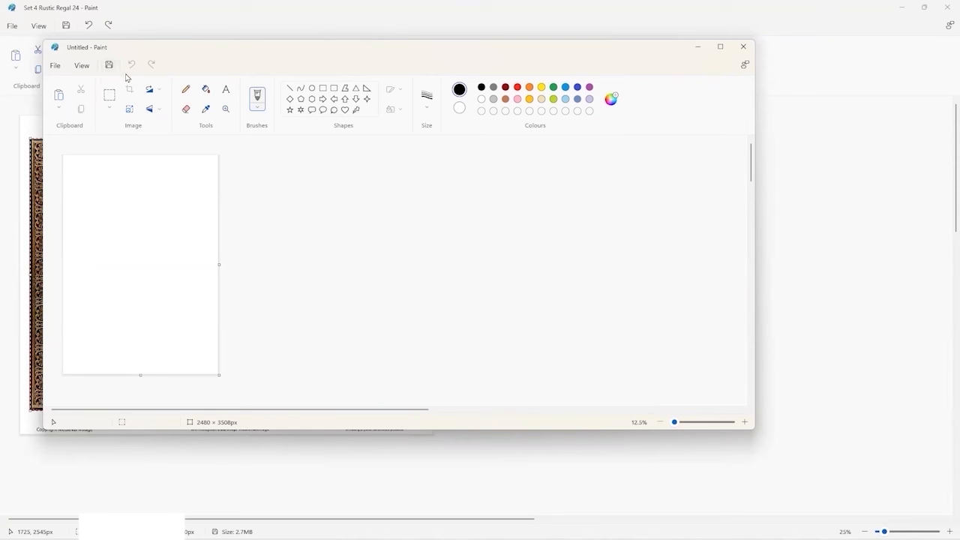
pyautogui.click(150, 91)
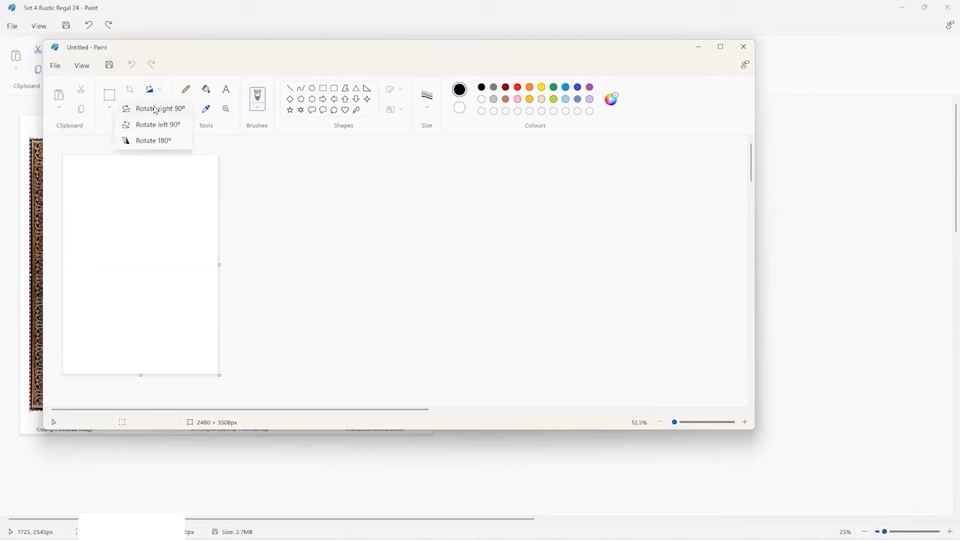
pyautogui.click(155, 108)
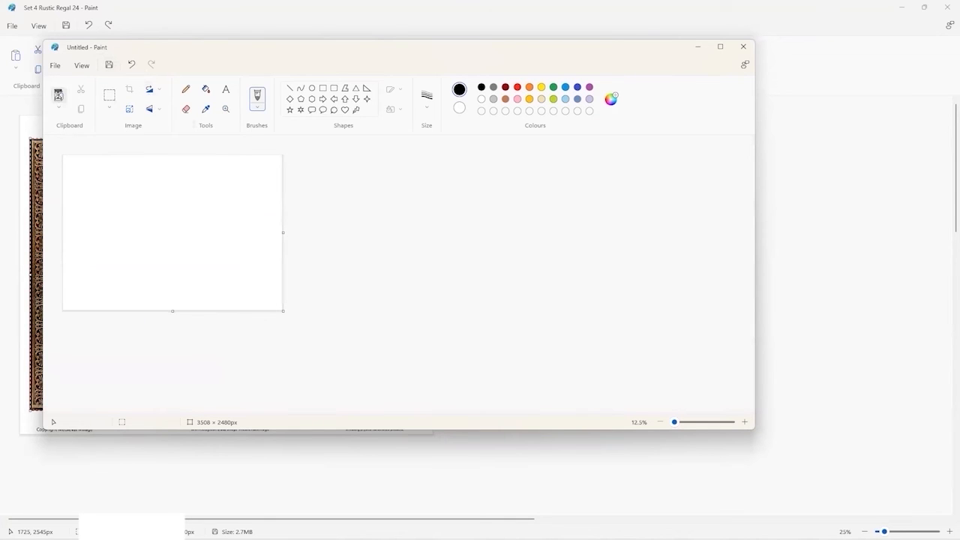
pyautogui.click(58, 96)
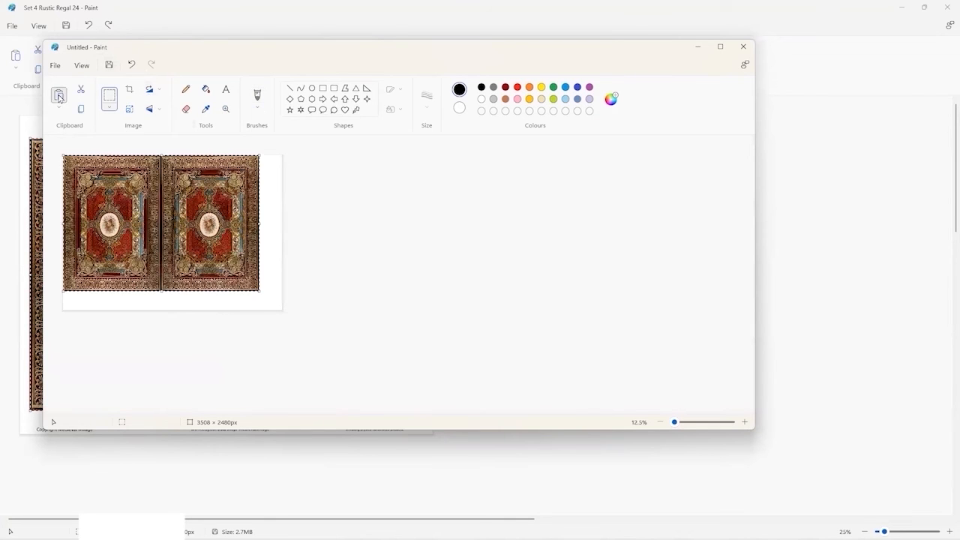
# Maximize the new canvas's window and stretch the pasted cover to nearly fill the page, about 3496 × 2456 px.
pyautogui.doubleClick(695, 64)
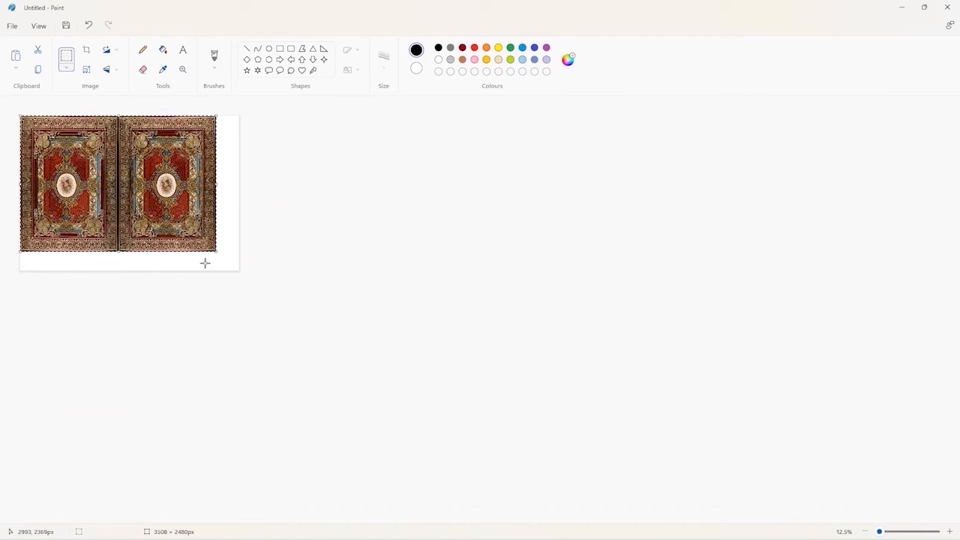
pyautogui.moveTo(225, 255); pyautogui.dragTo(240, 274)
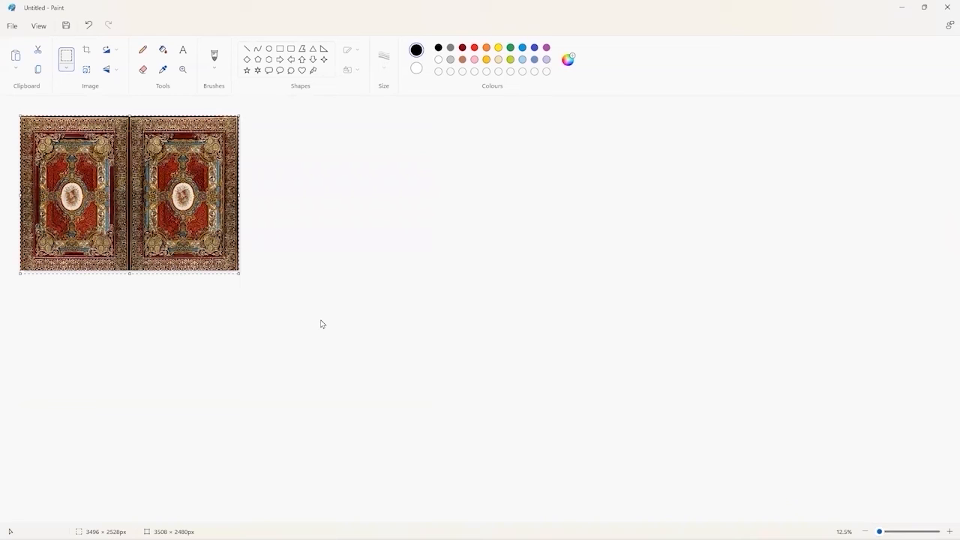
pyautogui.moveTo(127, 273); pyautogui.dragTo(129, 269)
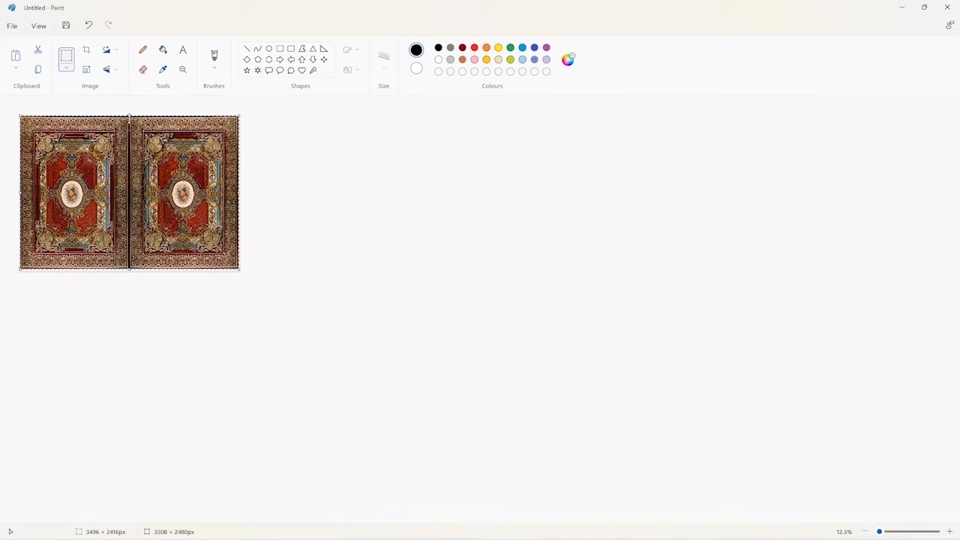
pyautogui.moveTo(130, 116); pyautogui.dragTo(130, 116)
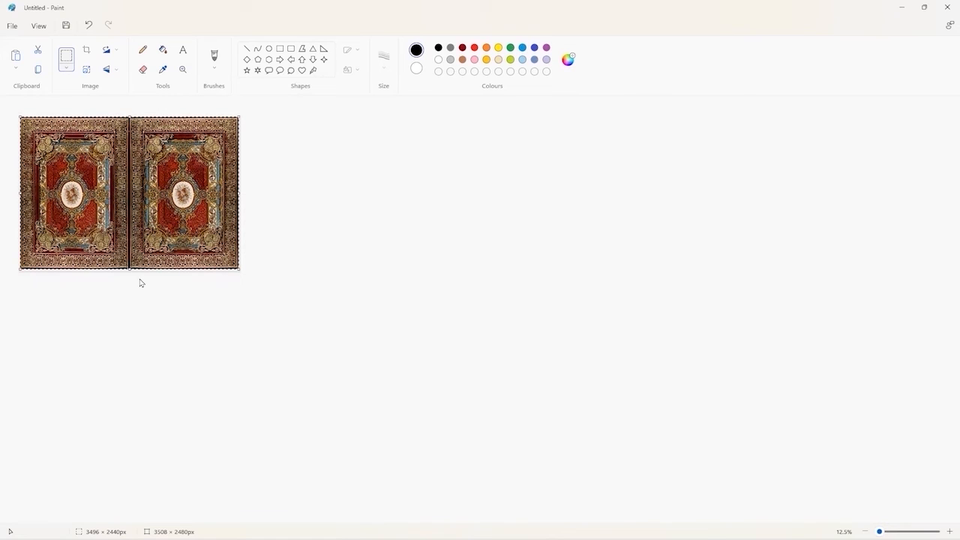
pyautogui.moveTo(130, 270); pyautogui.dragTo(128, 273)
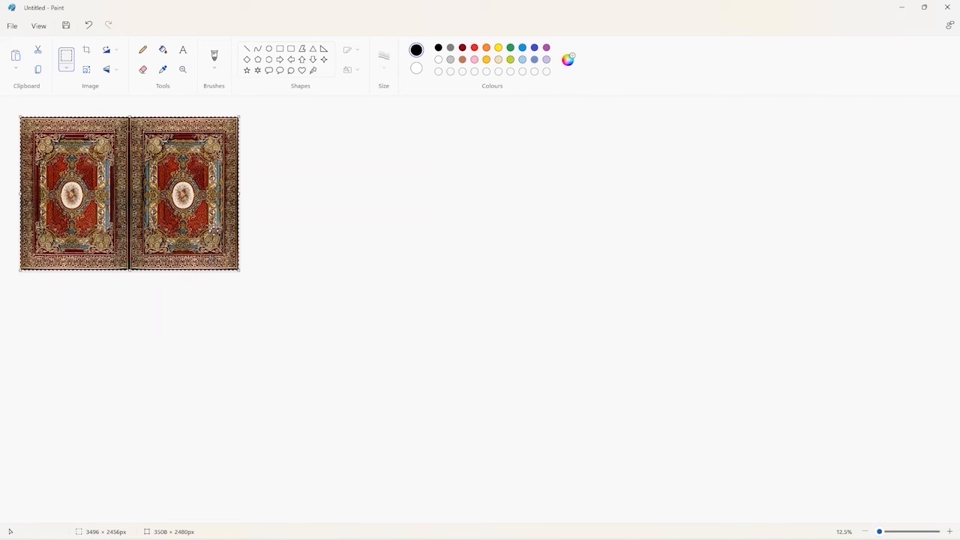
# Check the stretched cover's dimensions in pixels using Resize and Skew, toggle the aspect-ratio link, and close it without resizing.
pyautogui.rightClick(139, 178)
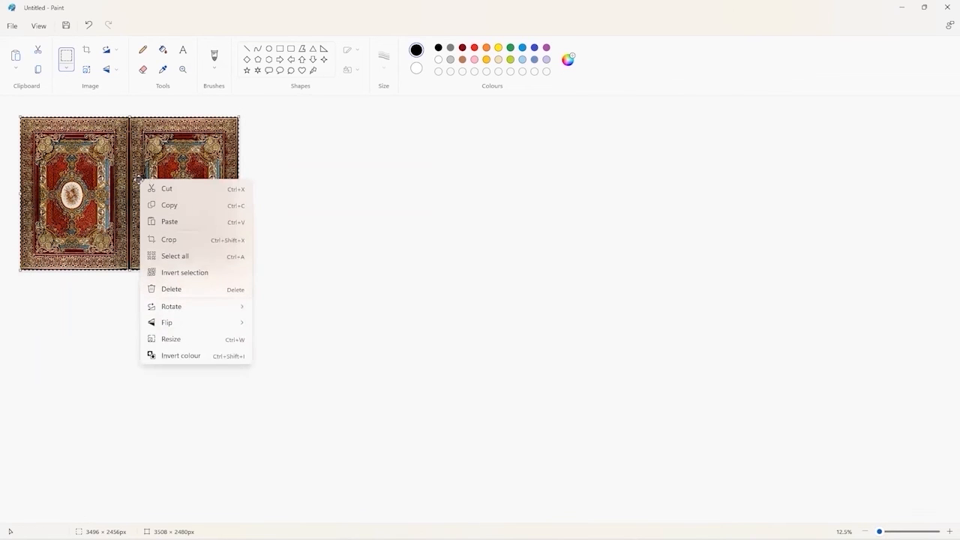
pyautogui.click(133, 162)
pyautogui.click(86, 70)
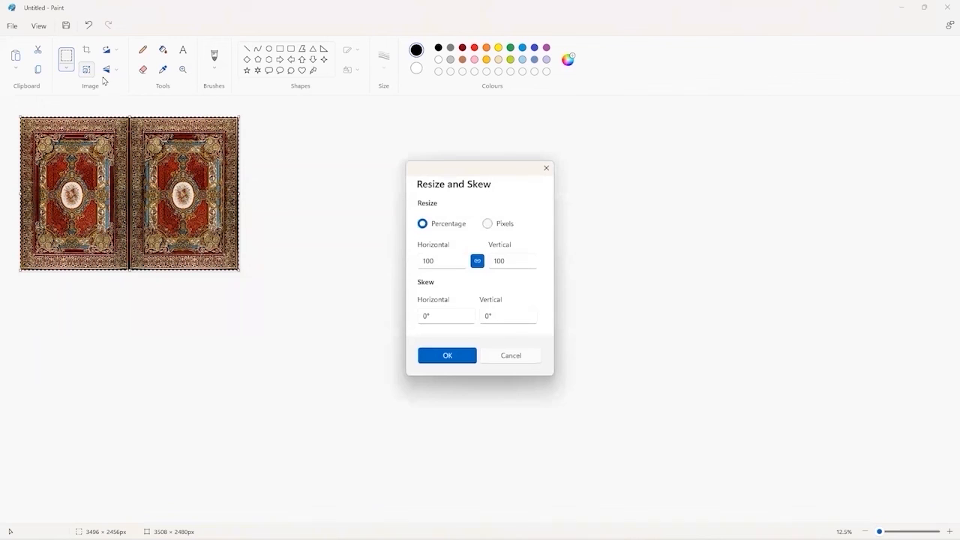
pyautogui.click(487, 224)
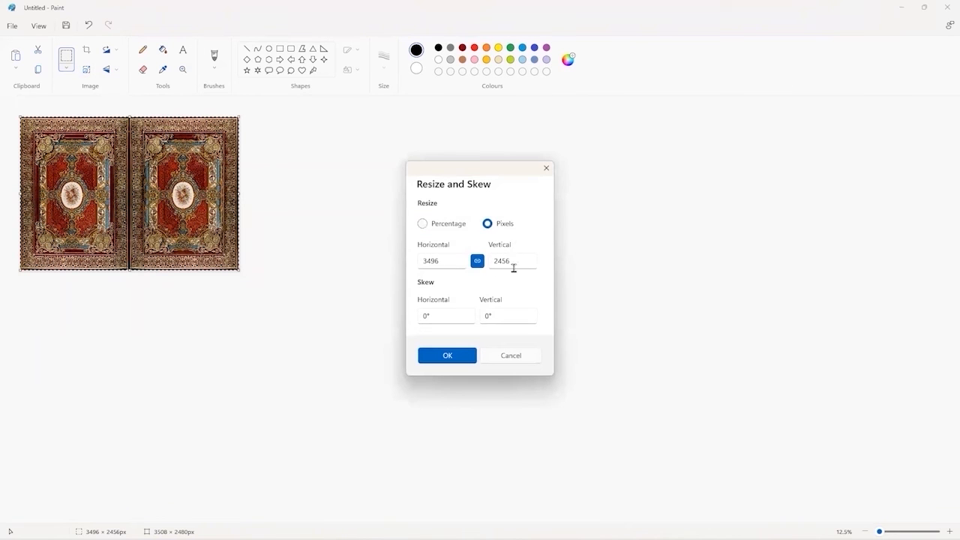
pyautogui.click(478, 264)
pyautogui.click(550, 173)
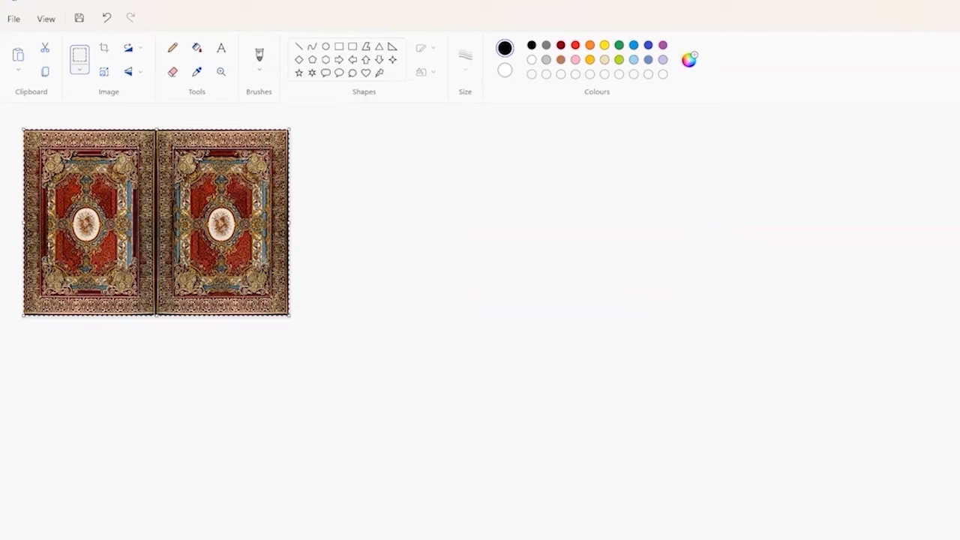
# Switch to the Untitled 1 document in OpenOffice Writer and review its pages of resized covers, spines and parchment printables.
pyautogui.moveTo(393, 539)
pyautogui.moveTo(244, 539)
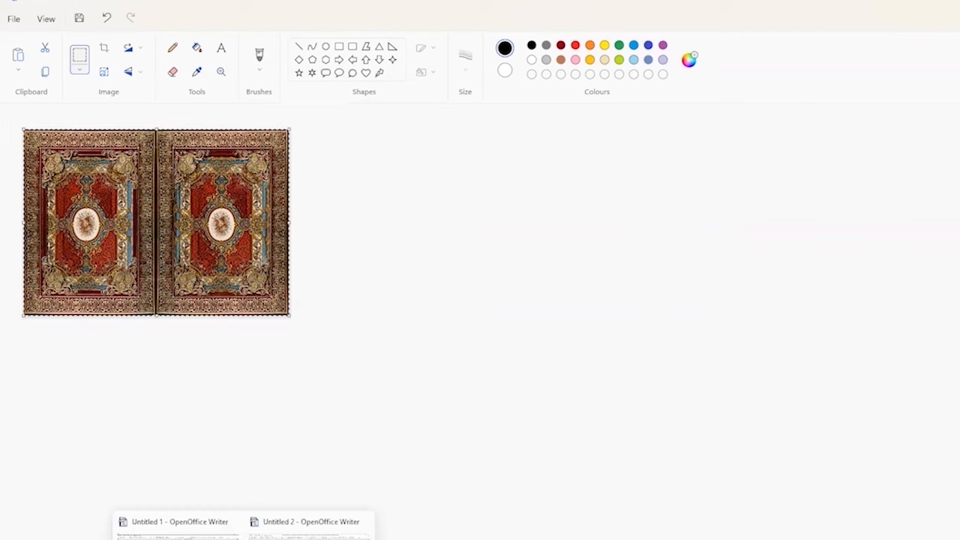
pyautogui.click(176, 525)
pyautogui.scroll(5, 553, 449)
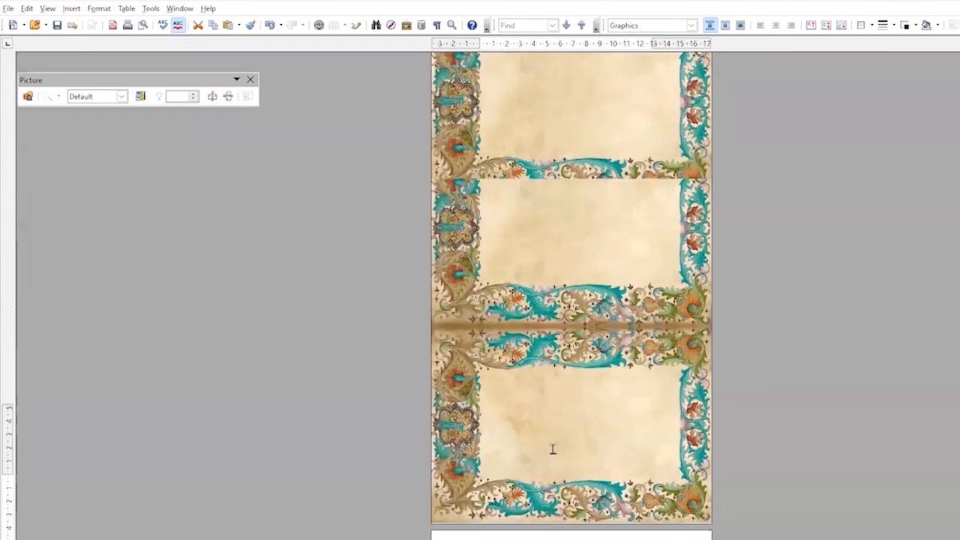
pyautogui.scroll(3, 550, 421)
pyautogui.scroll(-10, 555, 397)
pyautogui.scroll(5, 561, 399)
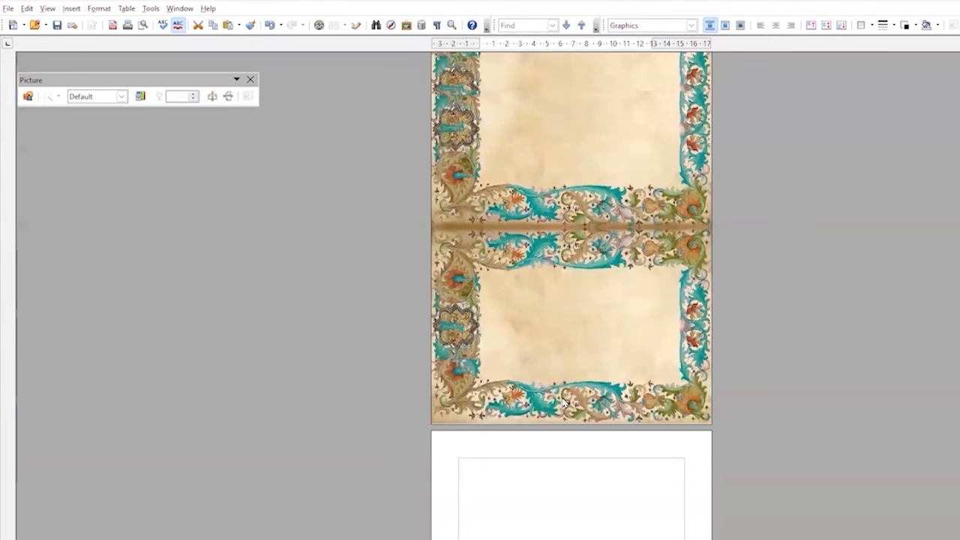
pyautogui.scroll(8, 567, 401)
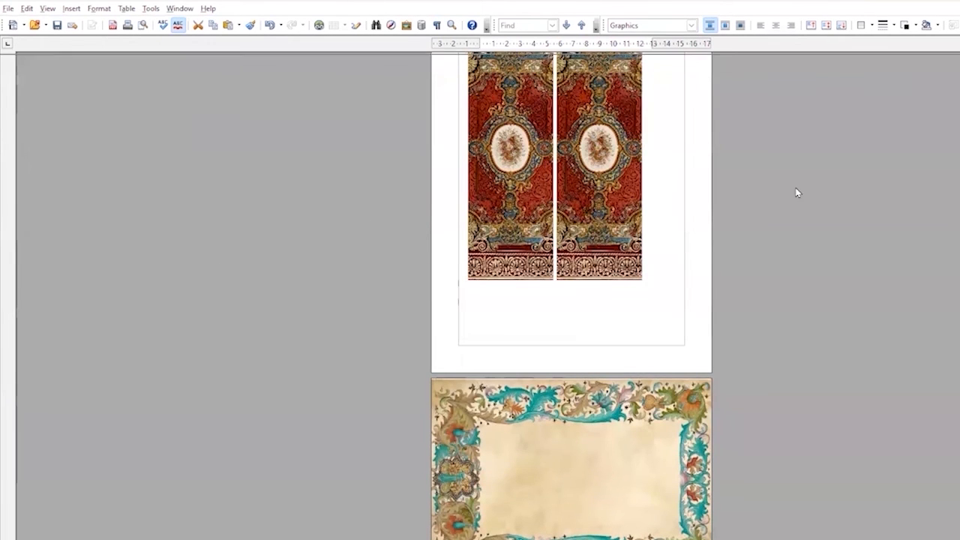
pyautogui.scroll(10, 815, 306)
pyautogui.scroll(-3, 776, 298)
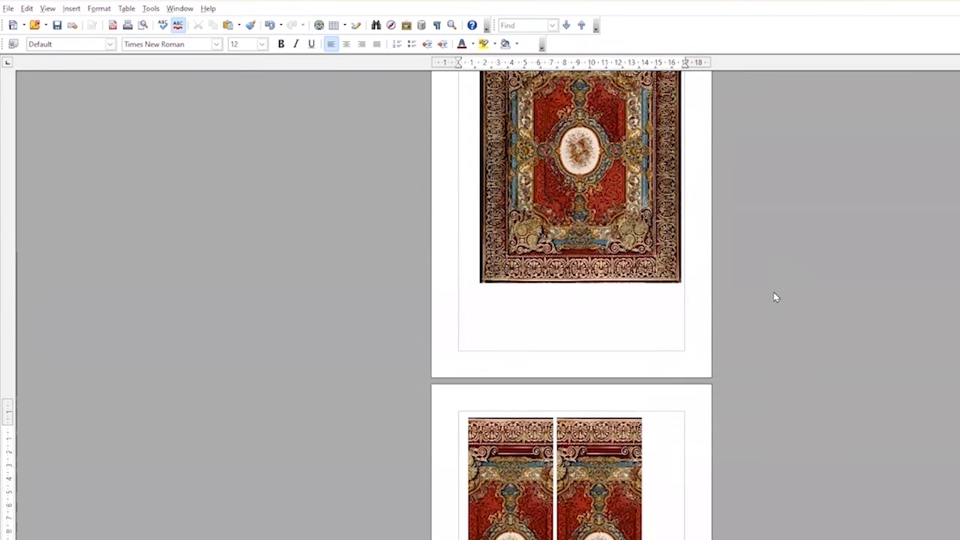
pyautogui.scroll(-2, 776, 297)
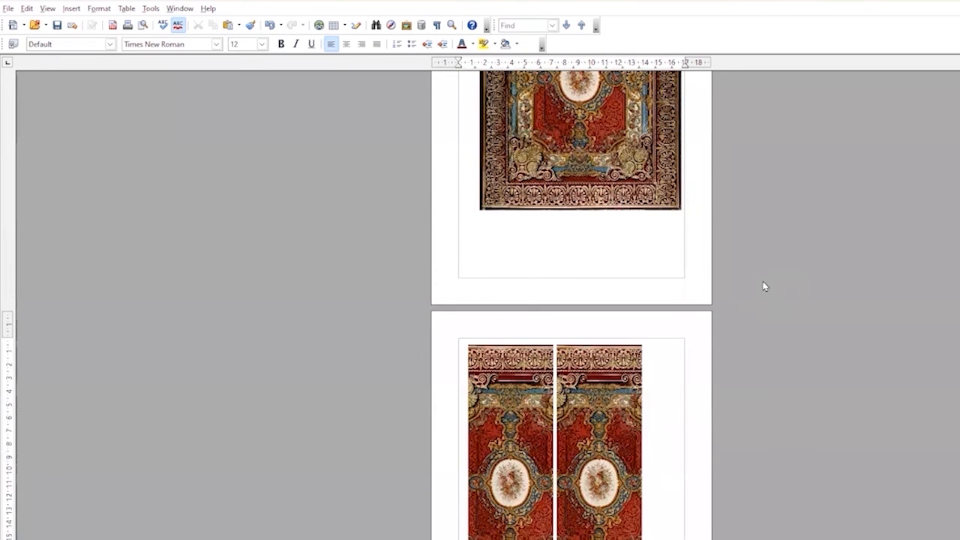
# Start saving the document and browse to the MEDIEVALMIRAGE RESIZED COVERS folder inside 22 TUTORIAL RESIZING PRINTABLES.
pyautogui.click(56, 27)
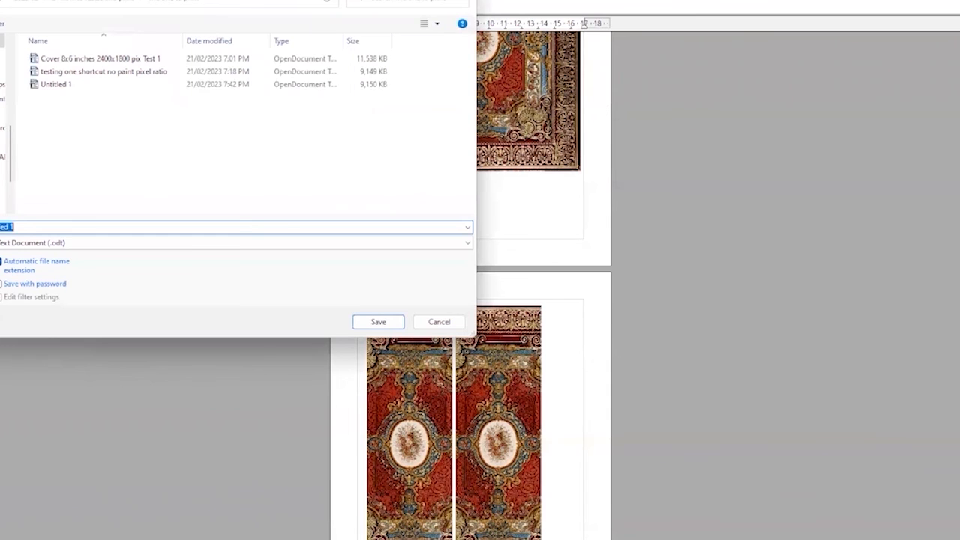
pyautogui.click(4, 2)
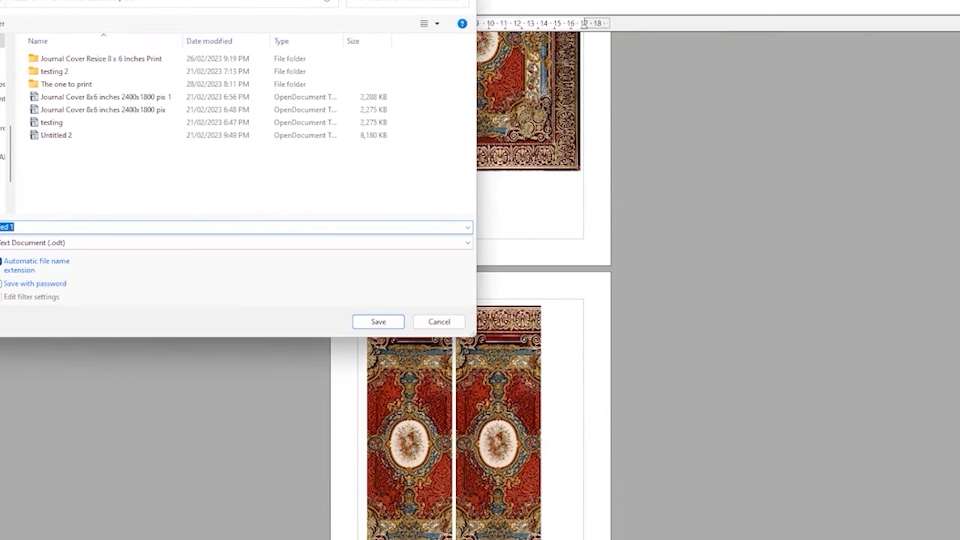
pyautogui.click(4, 2)
pyautogui.doubleClick(140, 81)
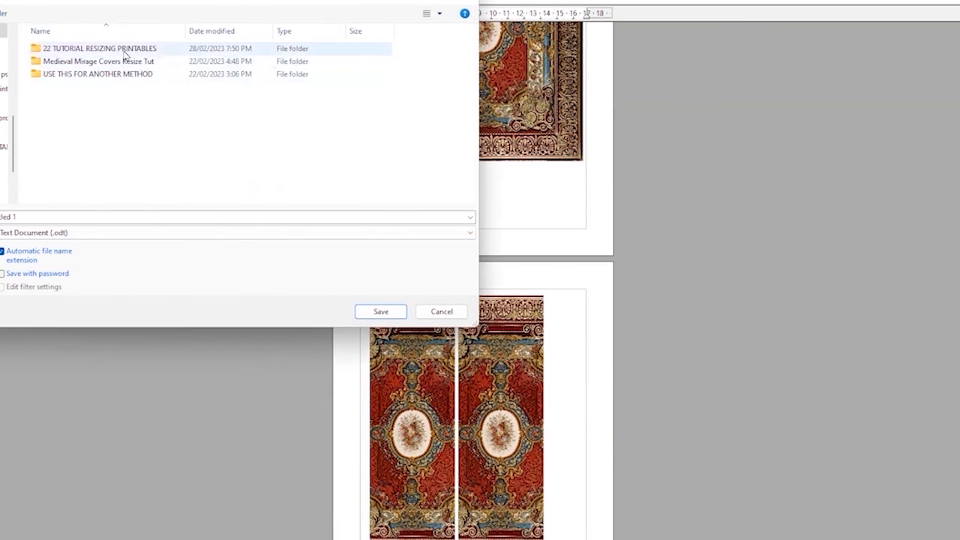
pyautogui.doubleClick(124, 68)
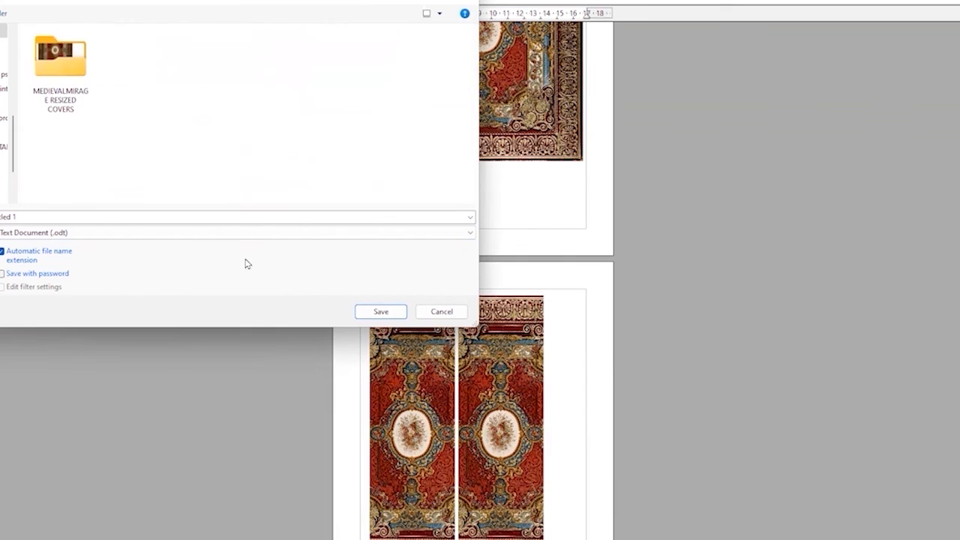
pyautogui.doubleClick(70, 74)
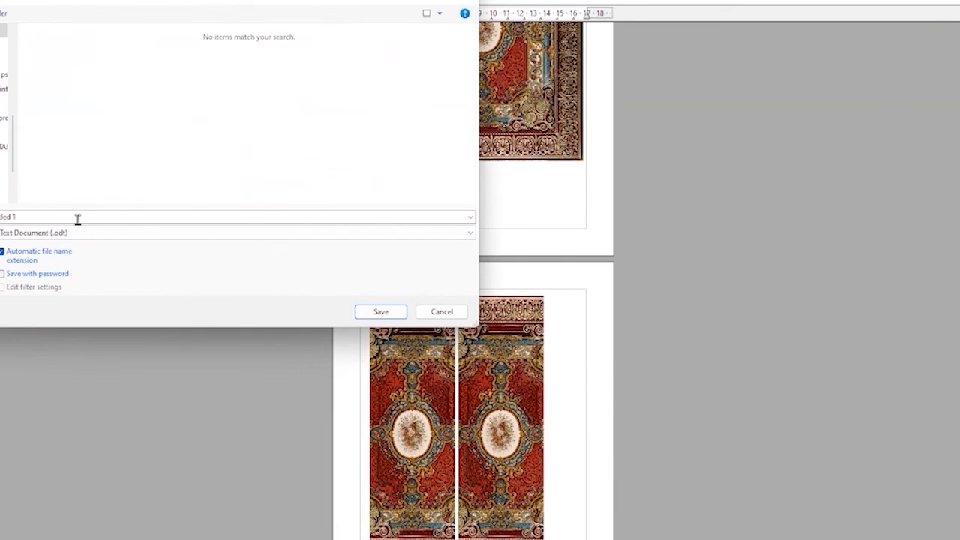
# Name the file "Medieval Mirage Resized for printing" and save it as an .odt text document.
pyautogui.click(43, 216)
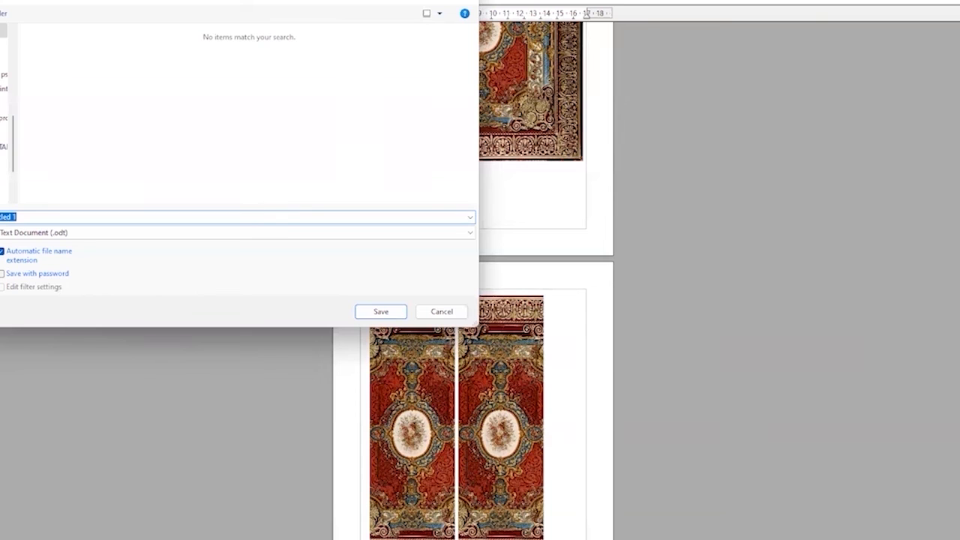
pyautogui.press('BackSpace')
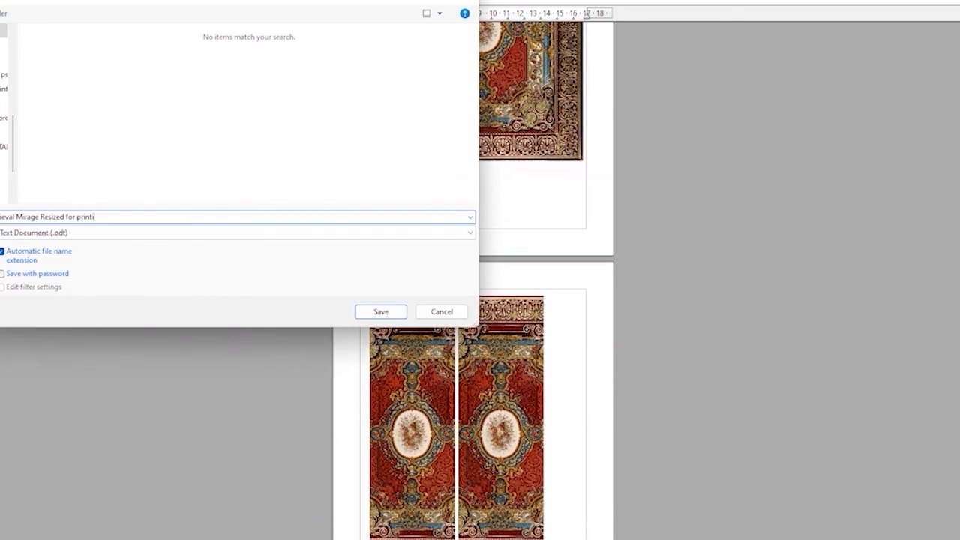
pyautogui.press('Return')
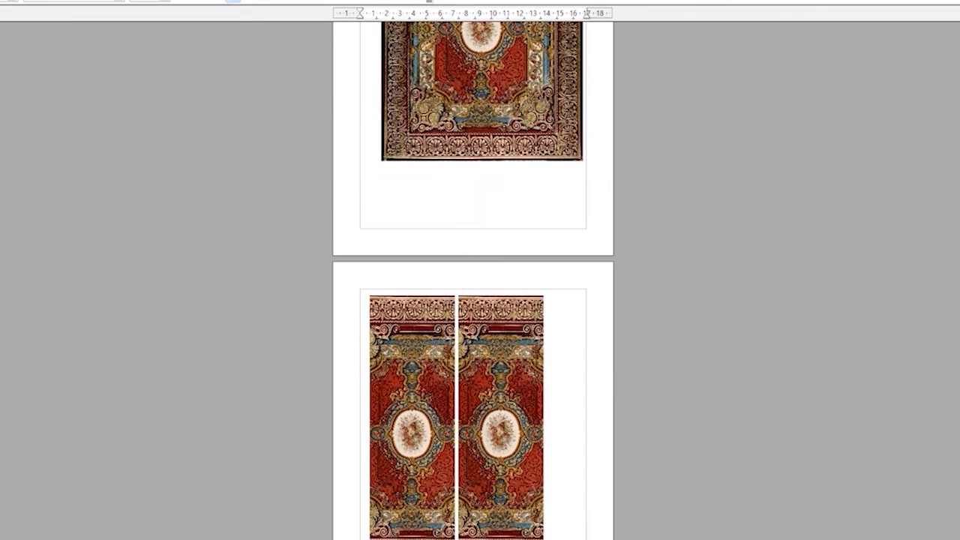
# Locate the saved "Medieval Mirage Resized for printing" file through Open, cancel without opening it, and select it in its folder in File Explorer.
pyautogui.hotkey('alt', 'f')
pyautogui.press('o')
pyautogui.scroll(-1, 86, 97)
pyautogui.scroll(1, 90, 94)
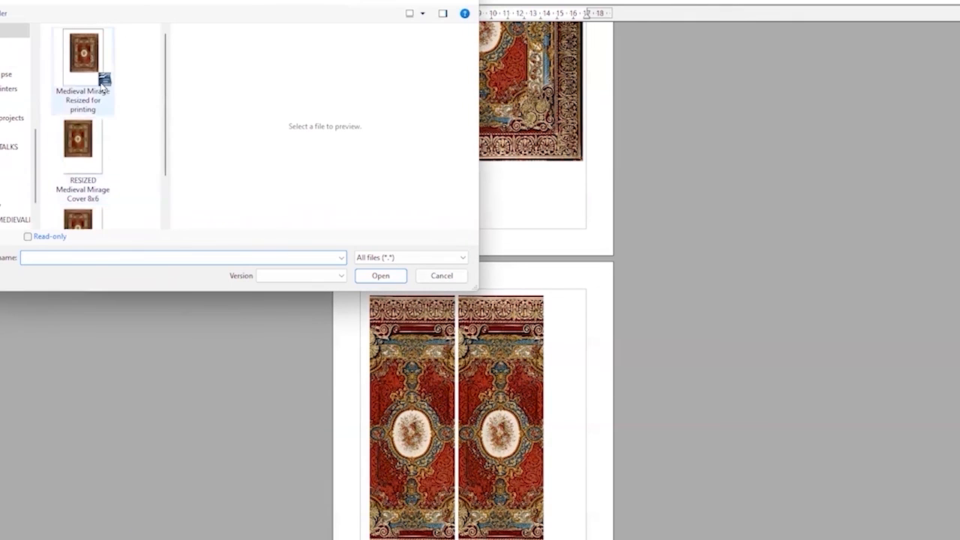
pyautogui.click(105, 81)
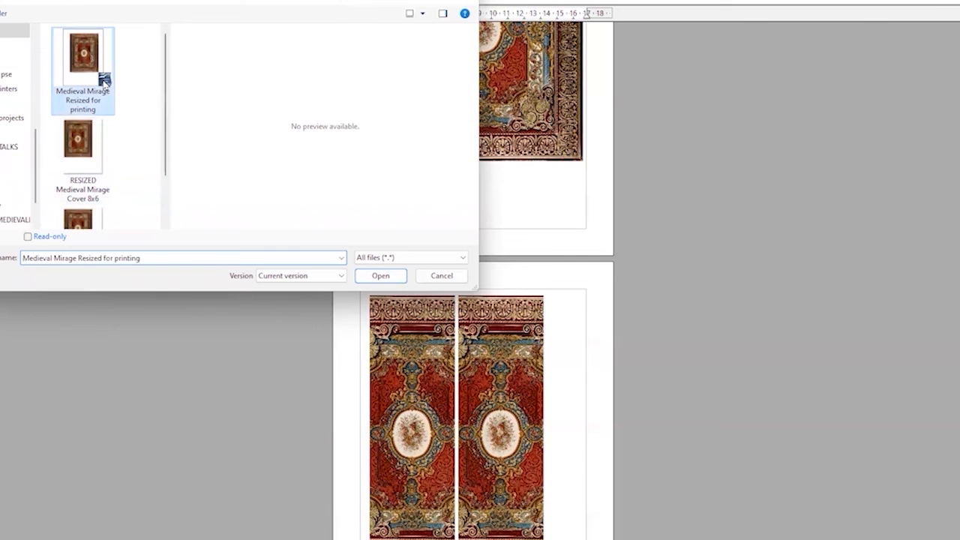
pyautogui.click(450, 275)
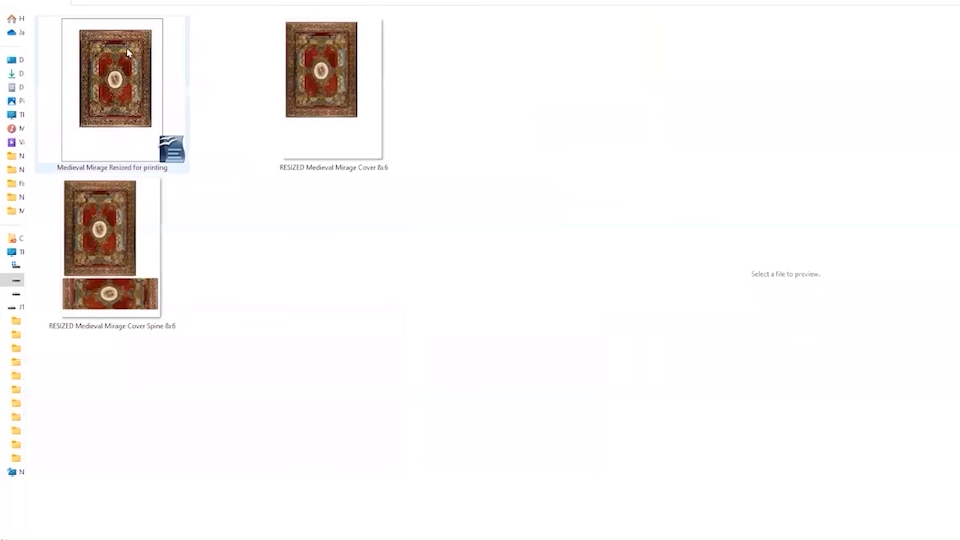
pyautogui.click(107, 86)
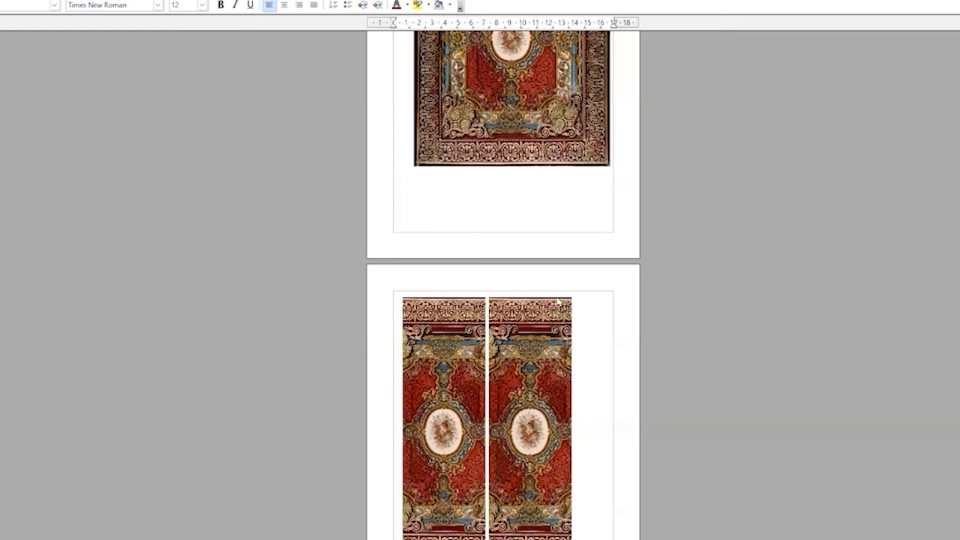
# Review the pages of the saved Writer document, from the cover and paired spines to the parchment printables, and return to the first page.
pyautogui.scroll(5, 550, 290)
pyautogui.scroll(-6, 550, 283)
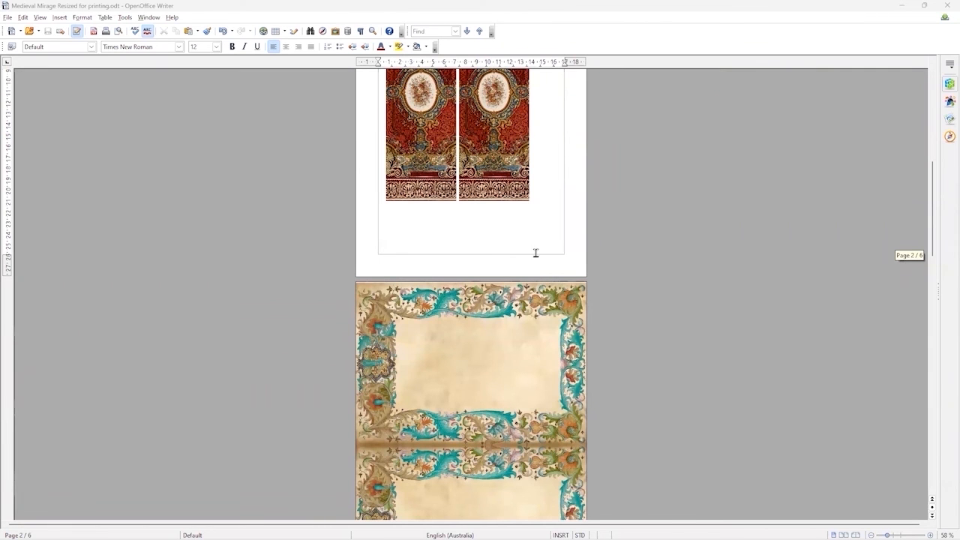
pyautogui.scroll(-10, 539, 265)
pyautogui.scroll(-10, 498, 235)
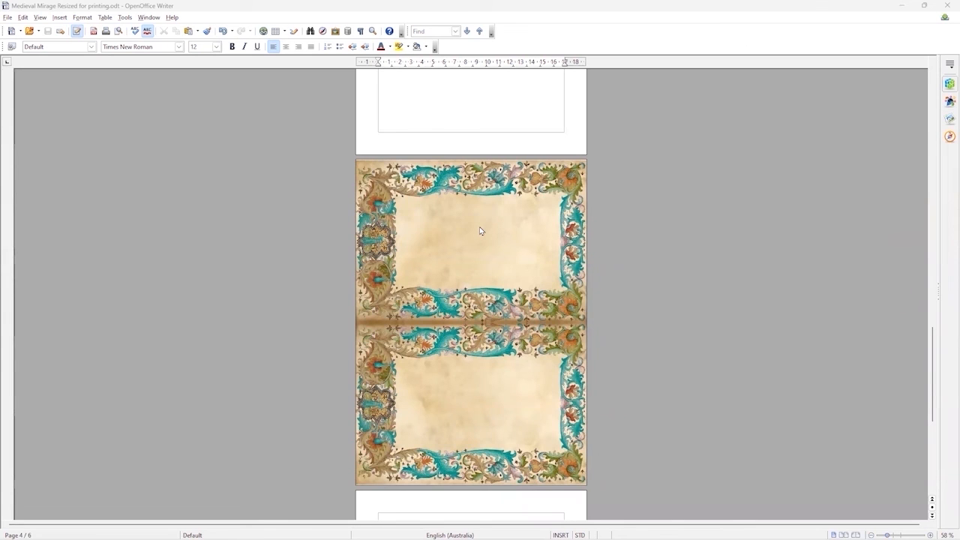
pyautogui.scroll(20, 481, 232)
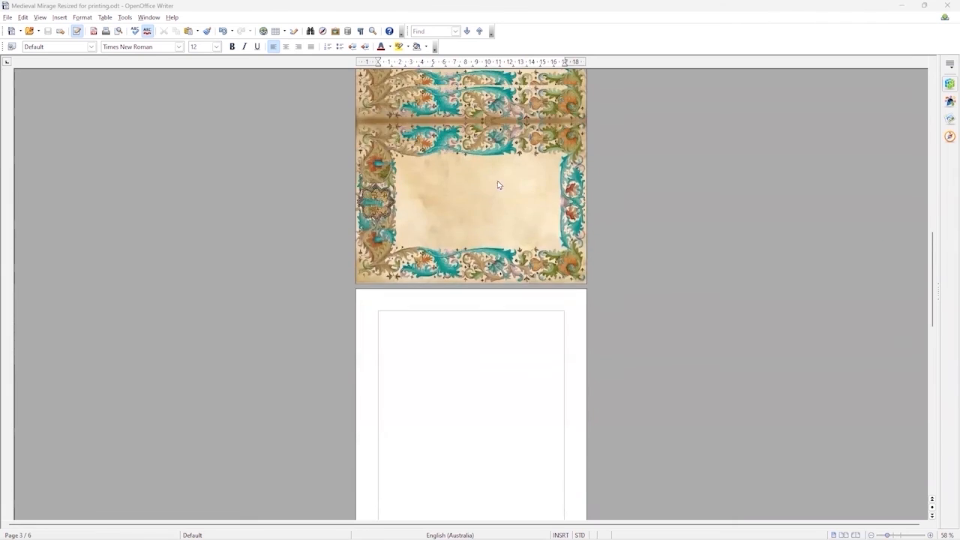
pyautogui.scroll(8, 675, 193)
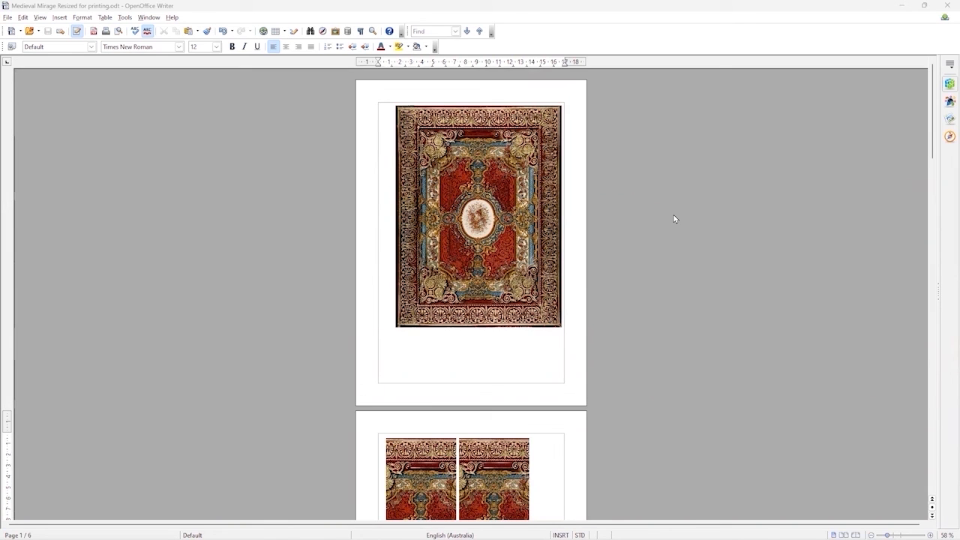
pyautogui.scroll(-6, 545, 237)
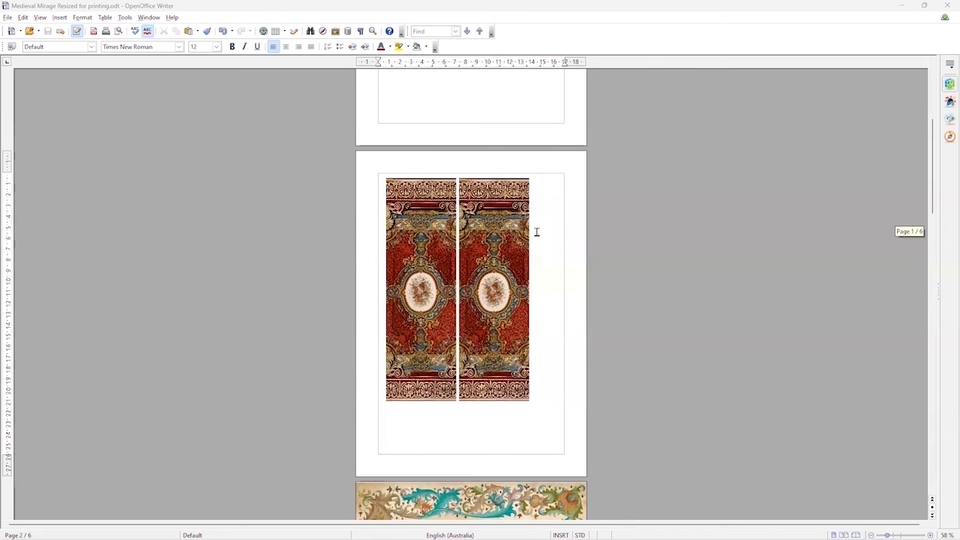
pyautogui.scroll(-5, 535, 231)
pyautogui.scroll(-2, 539, 229)
pyautogui.scroll(12, 537, 225)
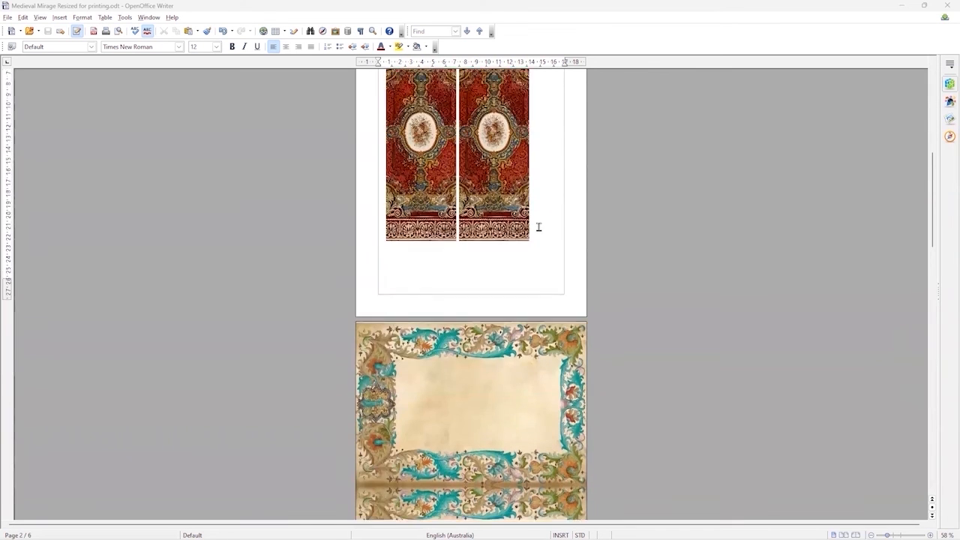
pyautogui.scroll(3, 535, 219)
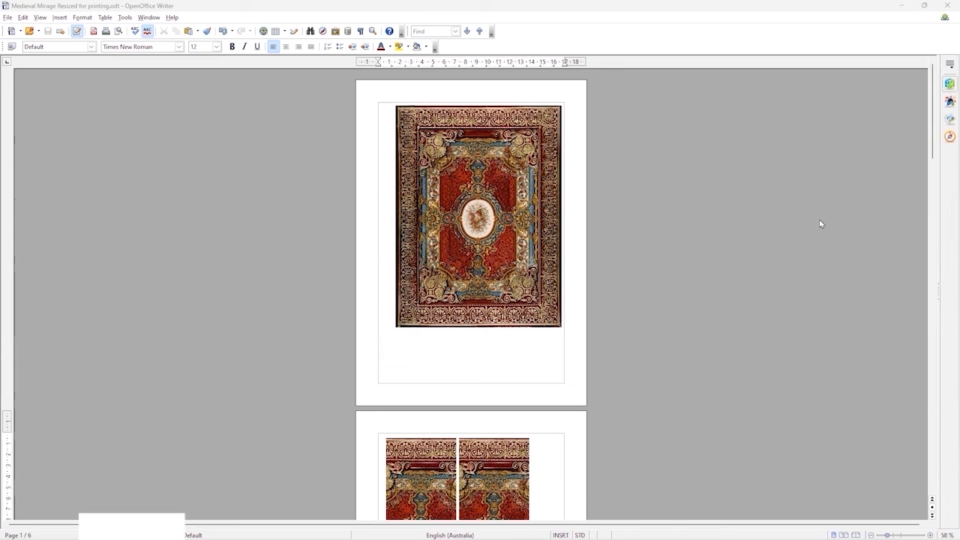
# Switch to the RESIZE DIGITALS HELPFUL INFO.jpg image, view its printing tips and size conversions at full window size, and minimize it.
pyautogui.moveTo(201, 528)
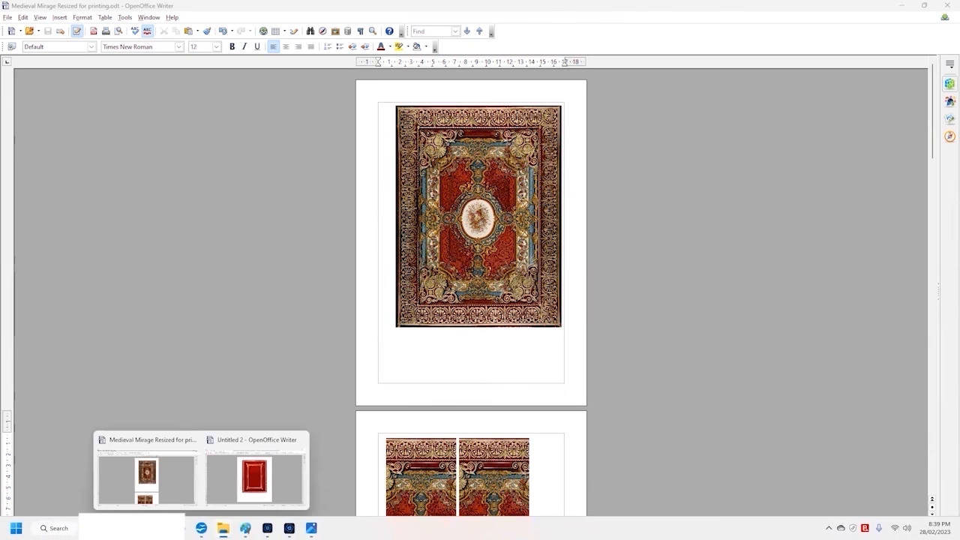
pyautogui.moveTo(311, 528)
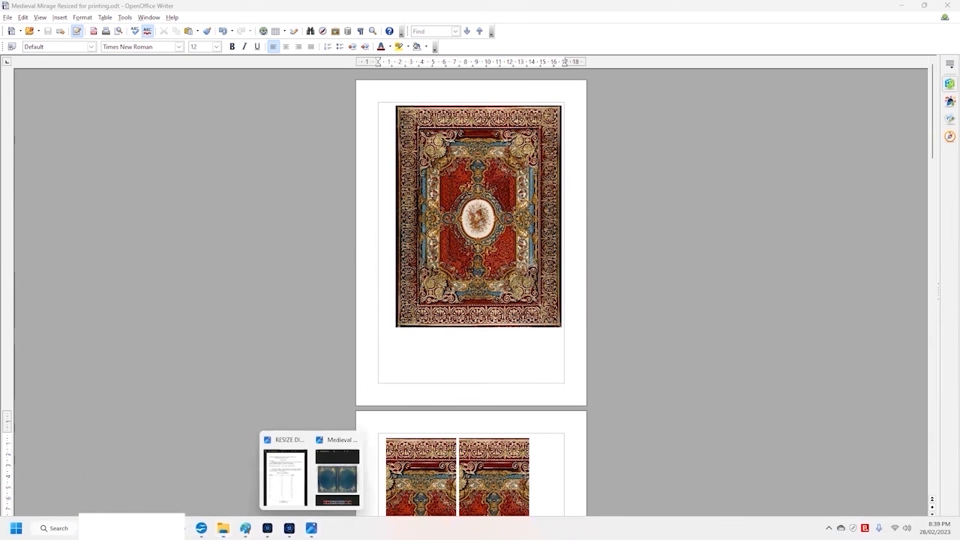
pyautogui.click(287, 484)
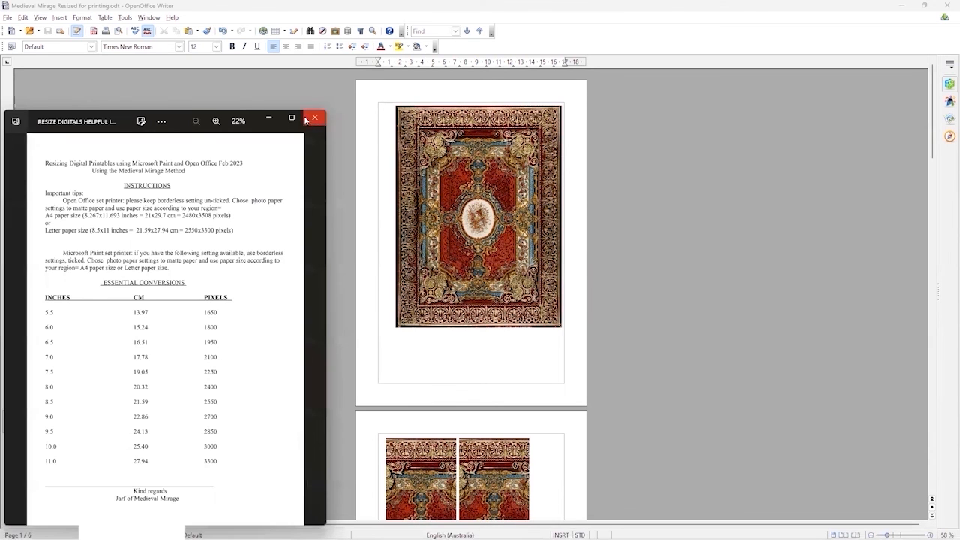
pyautogui.click(291, 119)
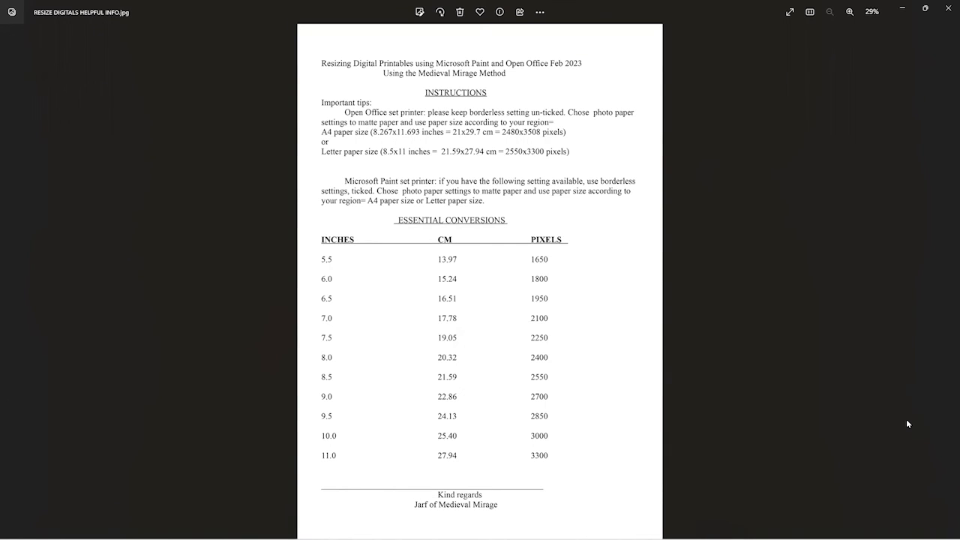
pyautogui.click(903, 8)
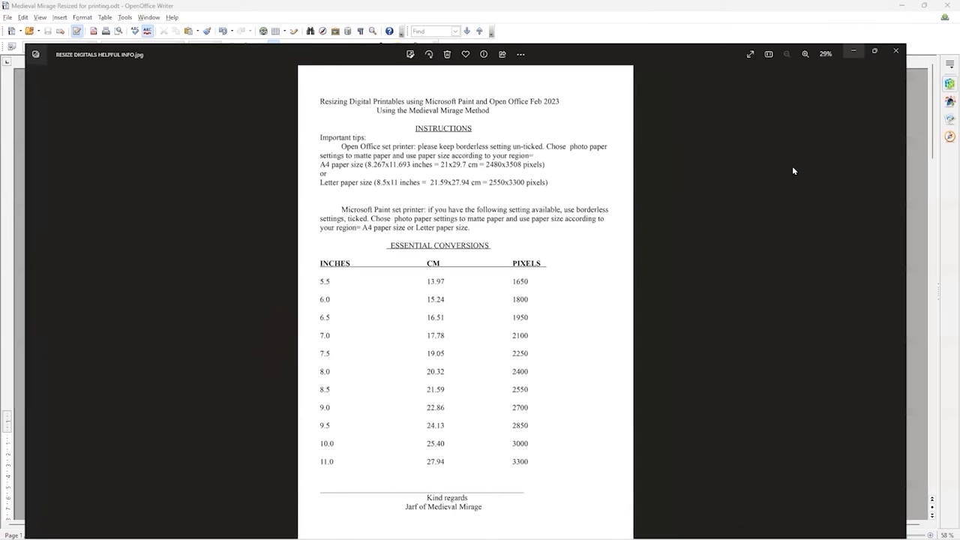